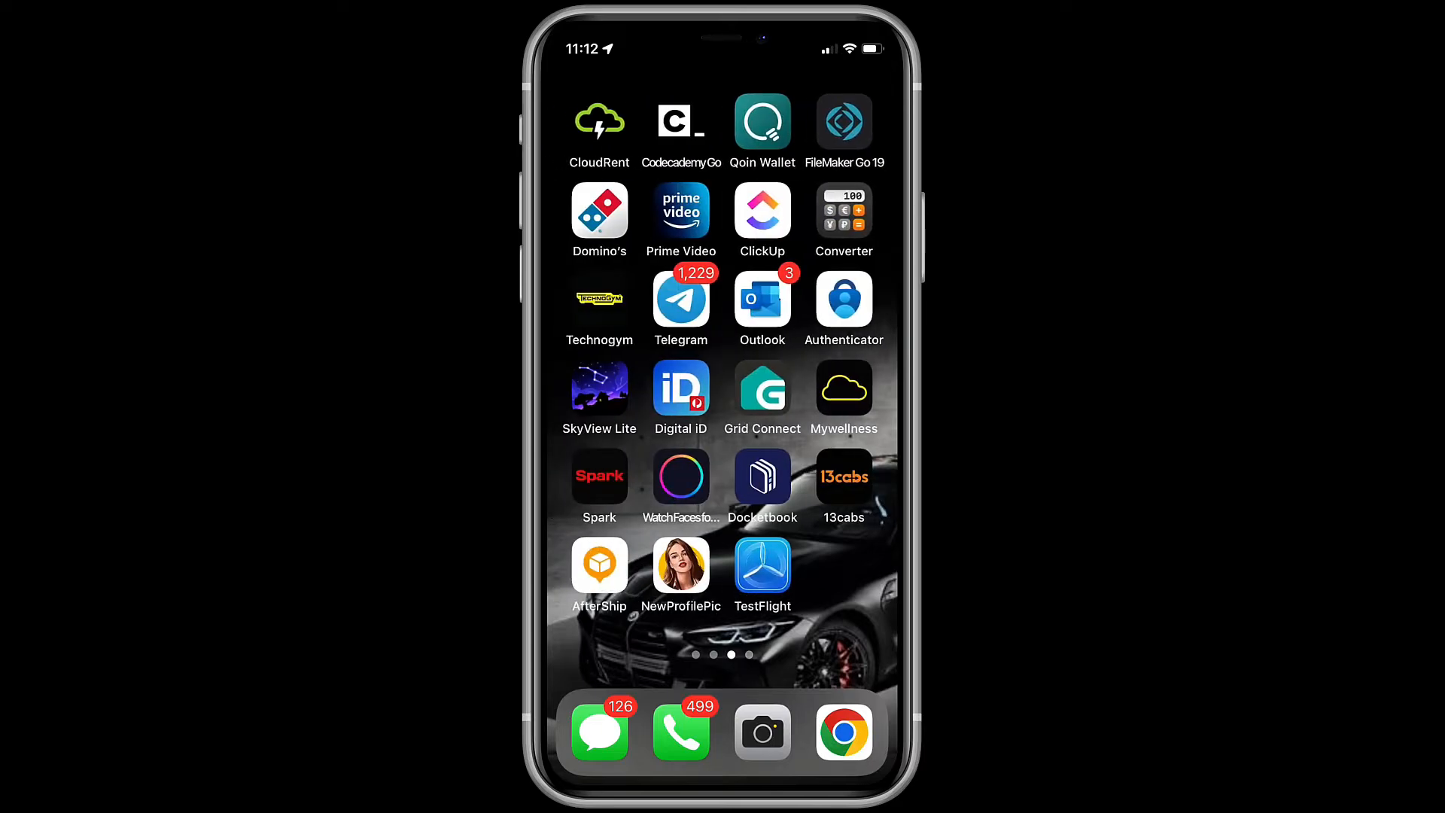
Step: Launch the CloudRent mobile app and sign in with the existing account
{"action": "left_click", "coordinate": [762, 564]}
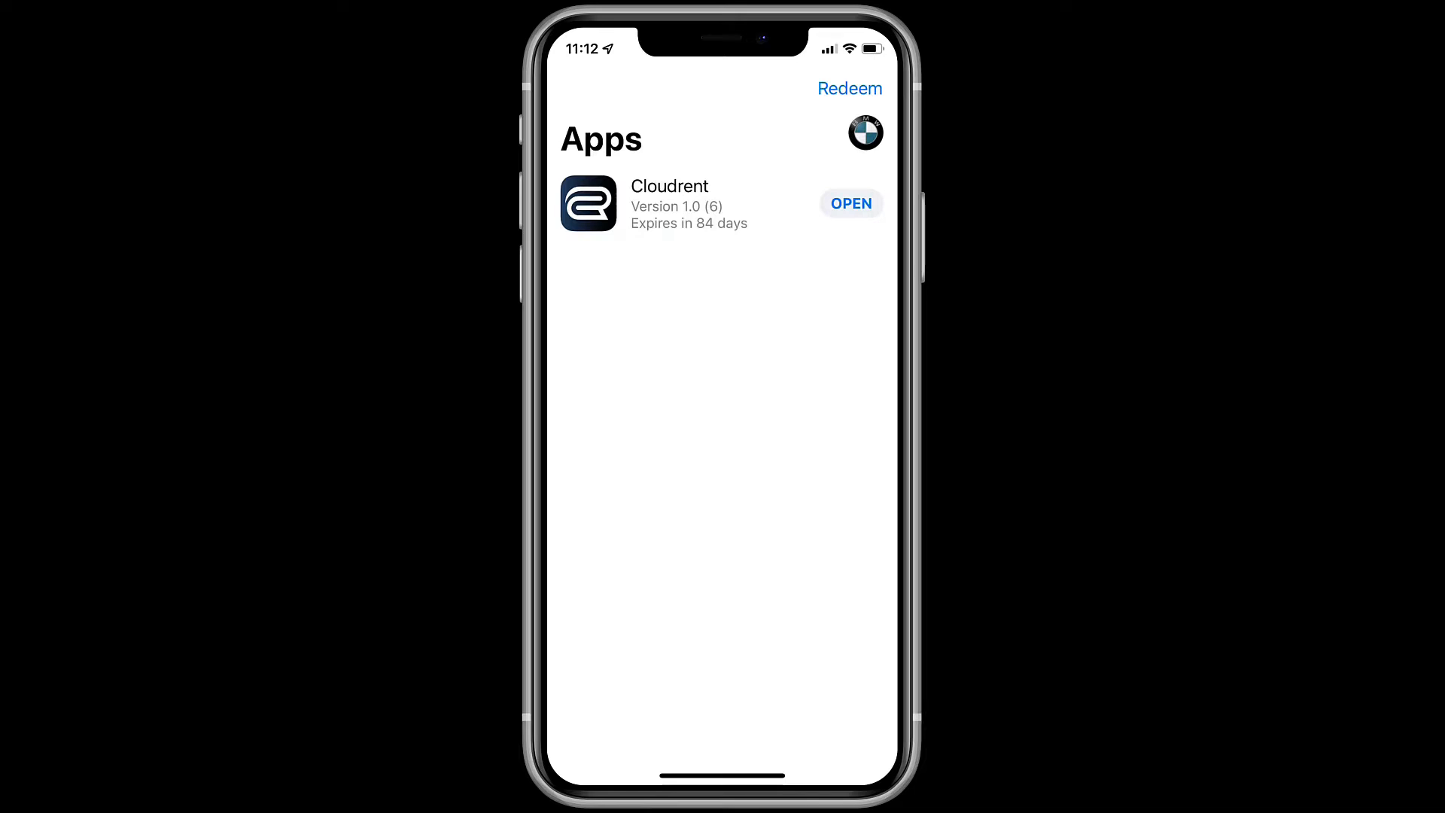
{"action": "left_click_drag", "start_coordinate": [722, 777], "coordinate": [617, 451]}
{"action": "left_click", "coordinate": [598, 121]}
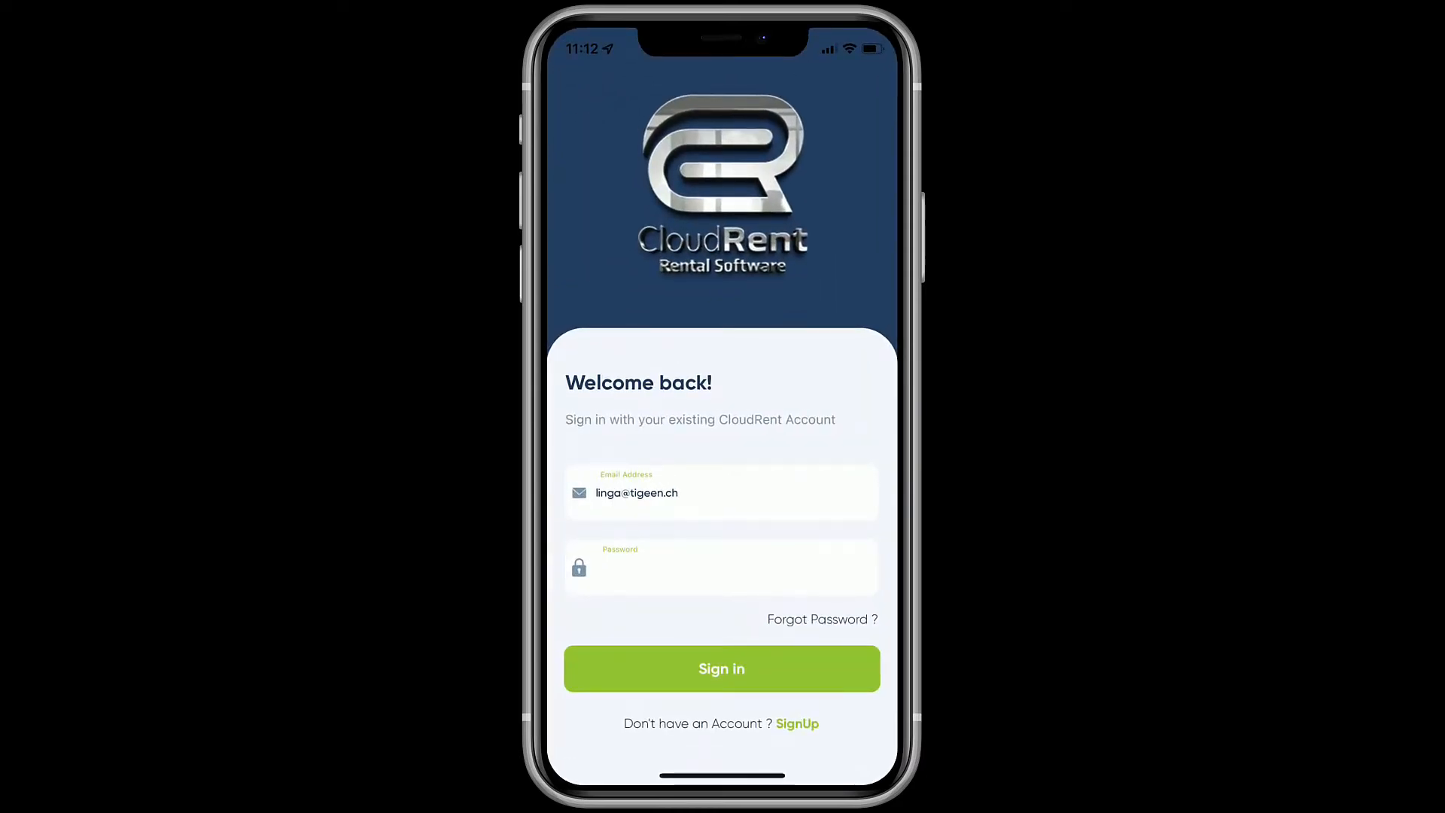
{"action": "left_click", "coordinate": [722, 668]}
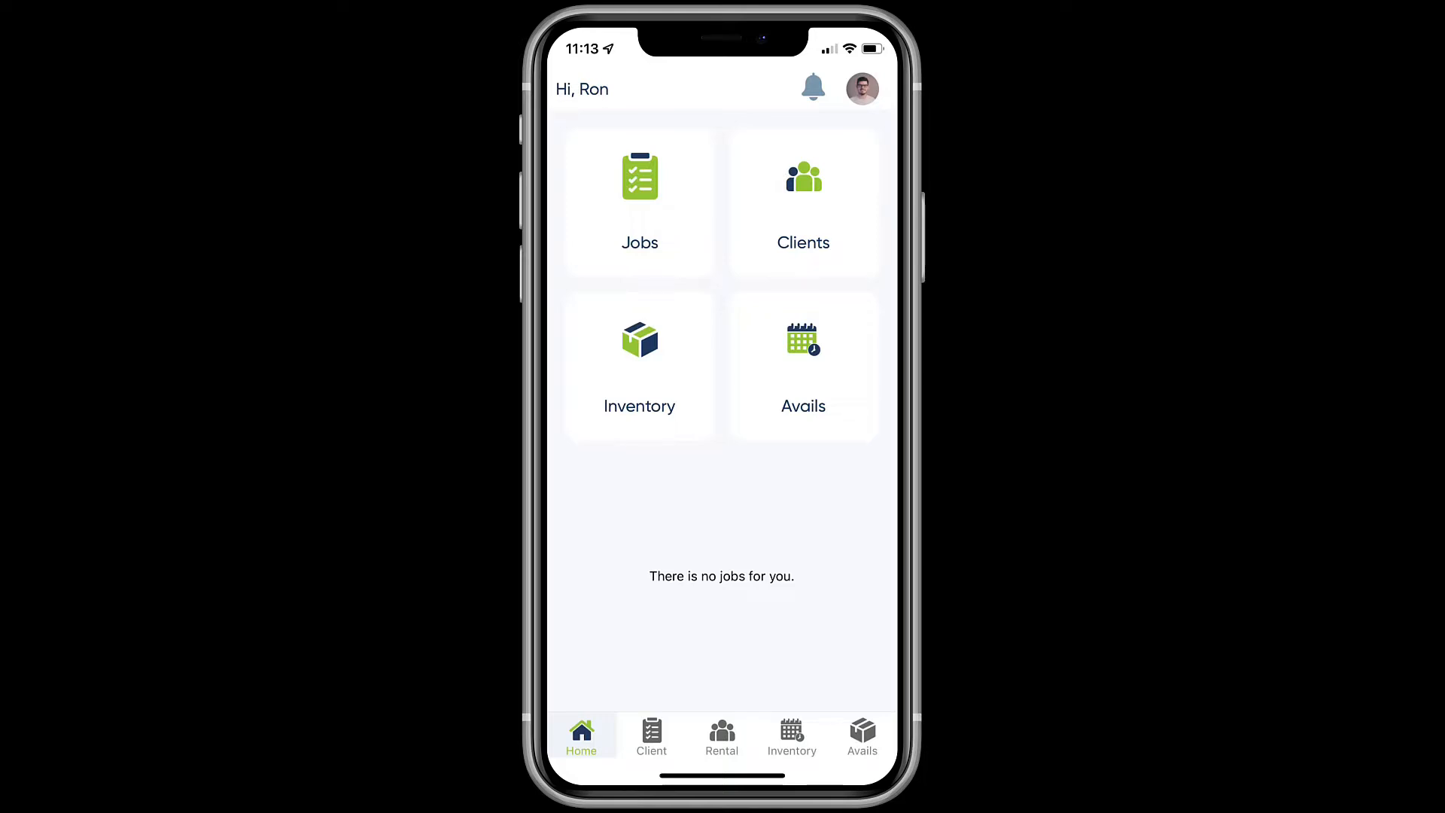
Step: Search the clients for "Clou" and open the details of CloudRent PTY LTD
{"action": "left_click", "coordinate": [803, 203]}
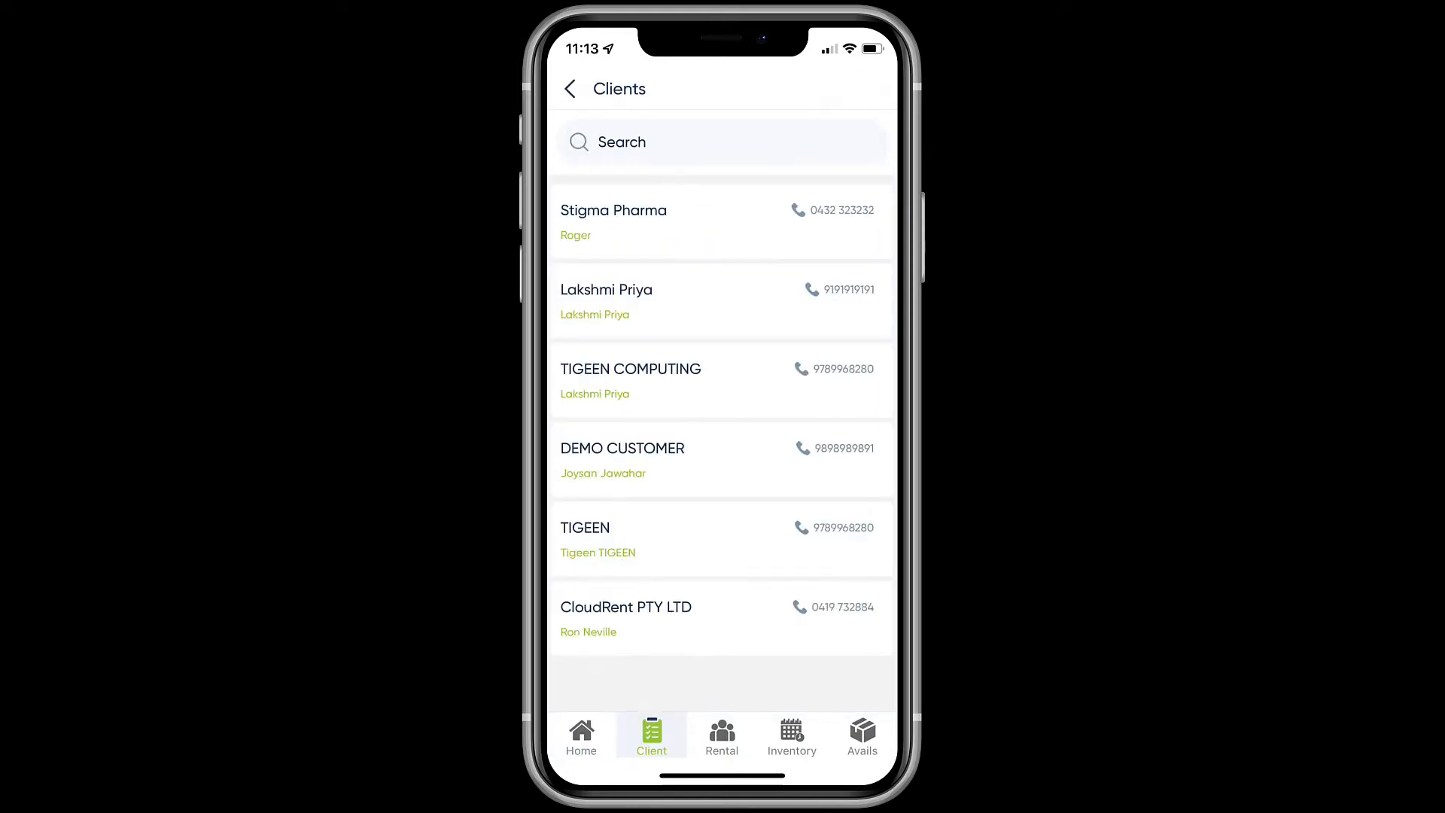
{"action": "left_click", "coordinate": [700, 143]}
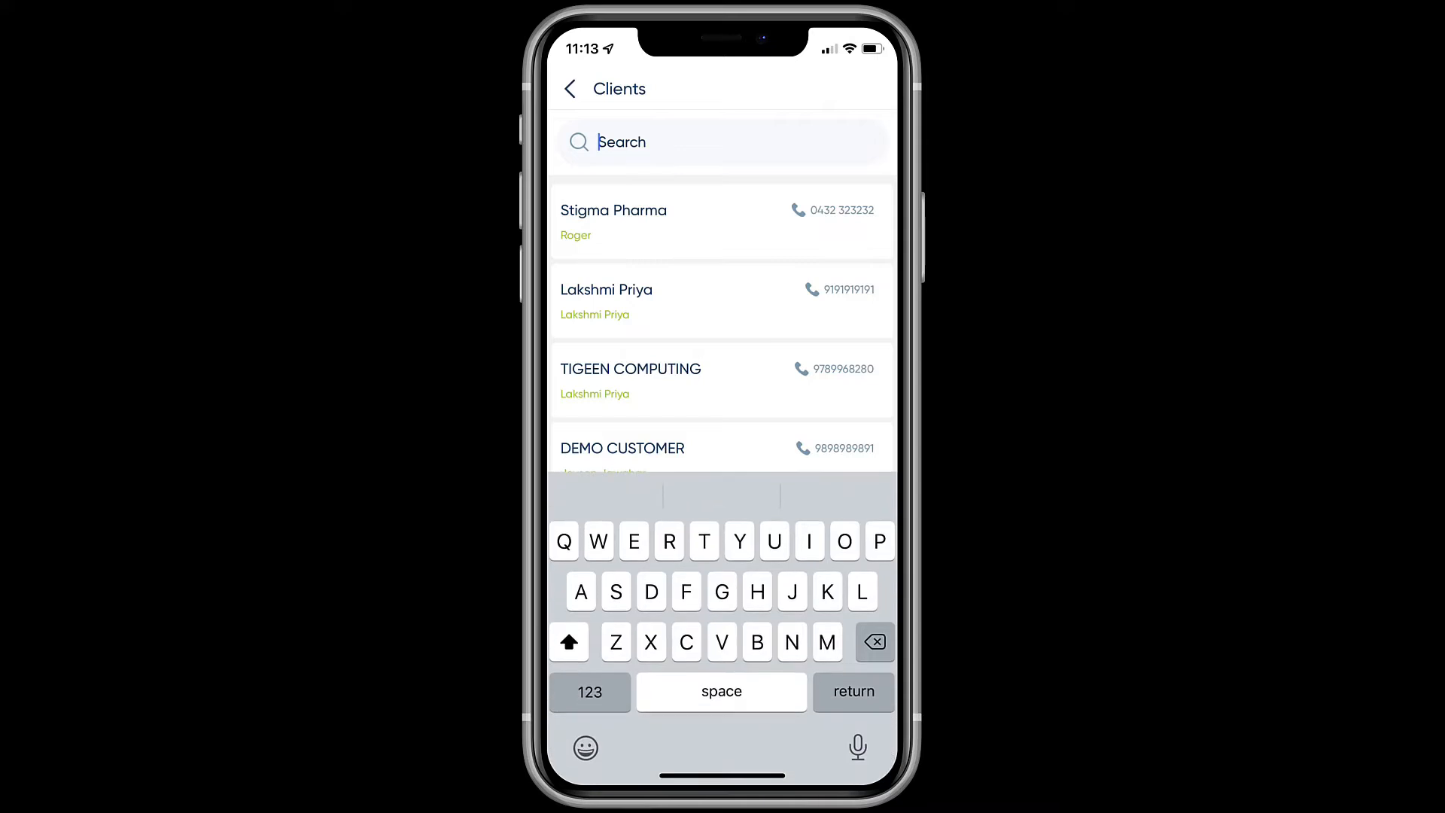
{"action": "type", "text": "Clou"}
{"action": "key", "text": "Return"}
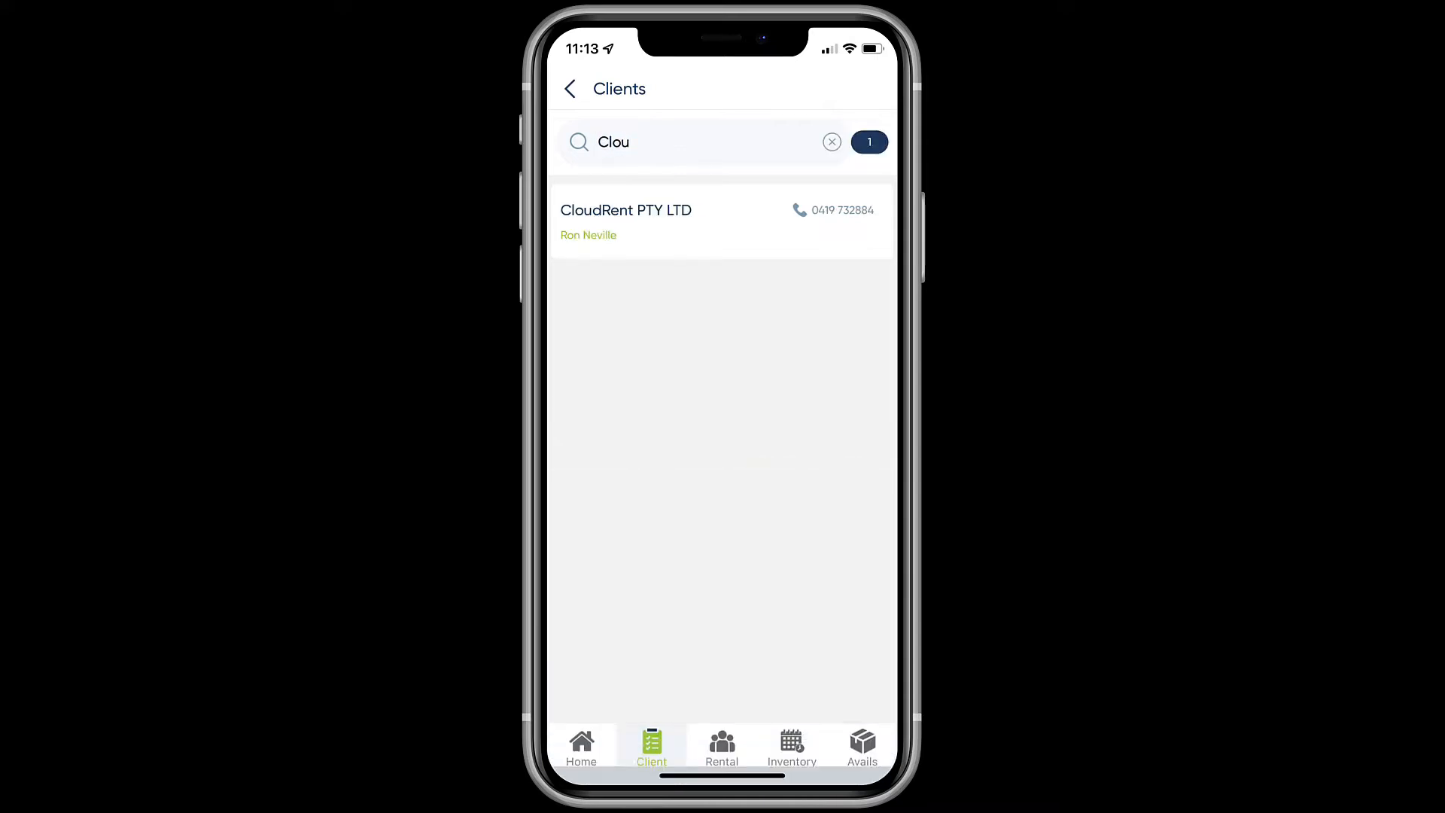
{"action": "left_click", "coordinate": [625, 215]}
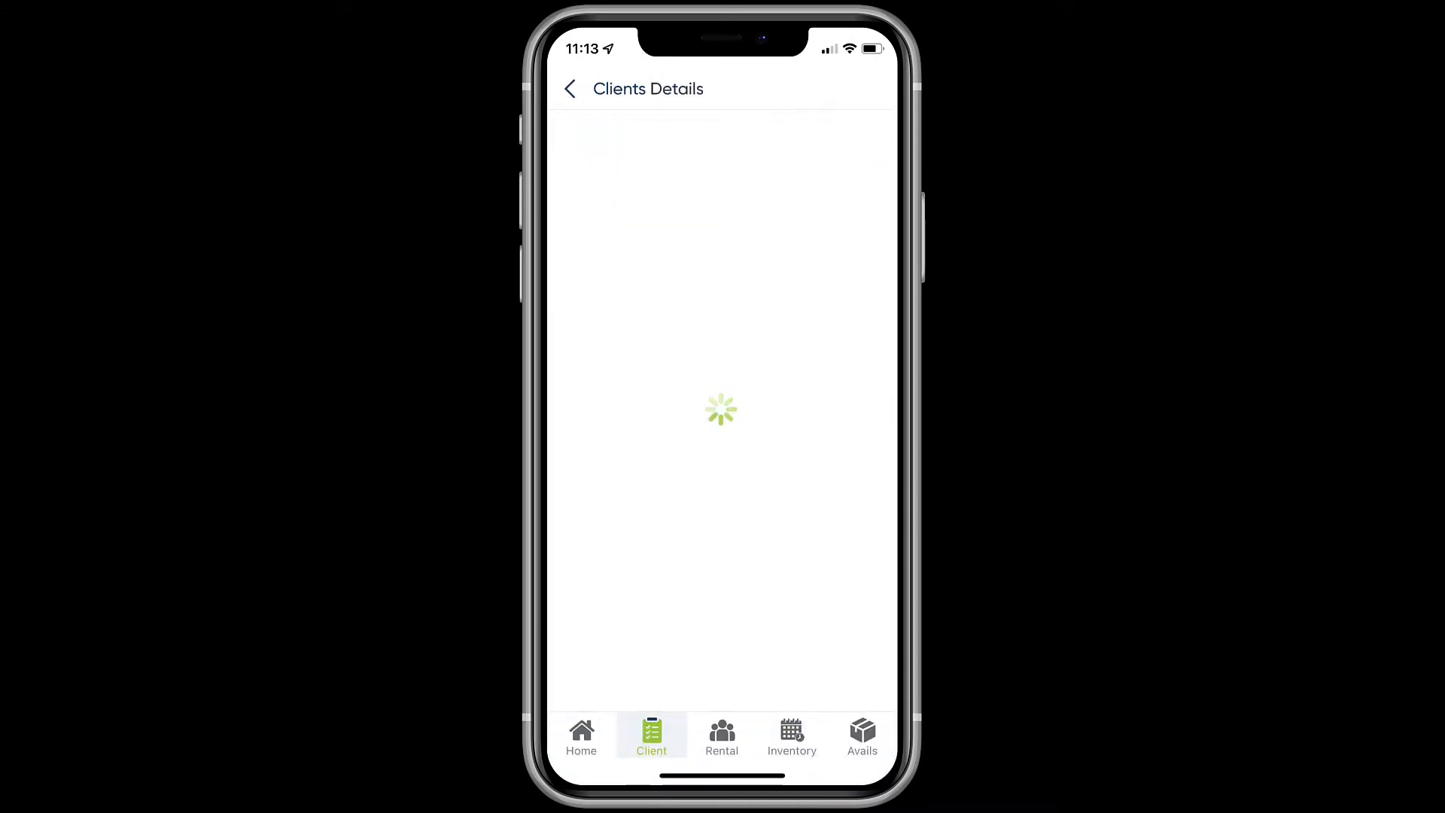
Step: View the call options for the CloudRent PTY LTD client and return to the client list
{"action": "left_click", "coordinate": [722, 213]}
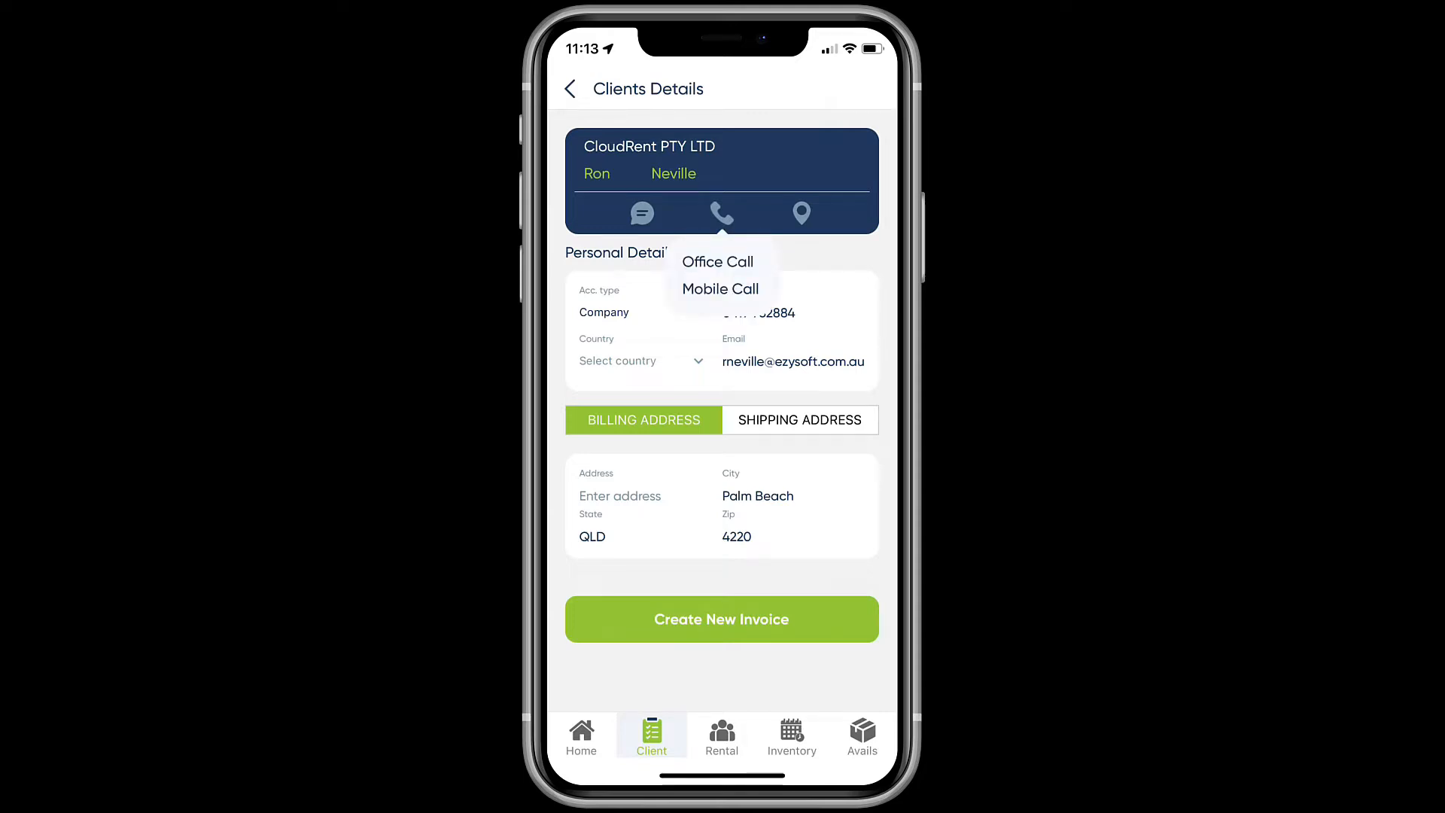
{"action": "left_click", "coordinate": [722, 213]}
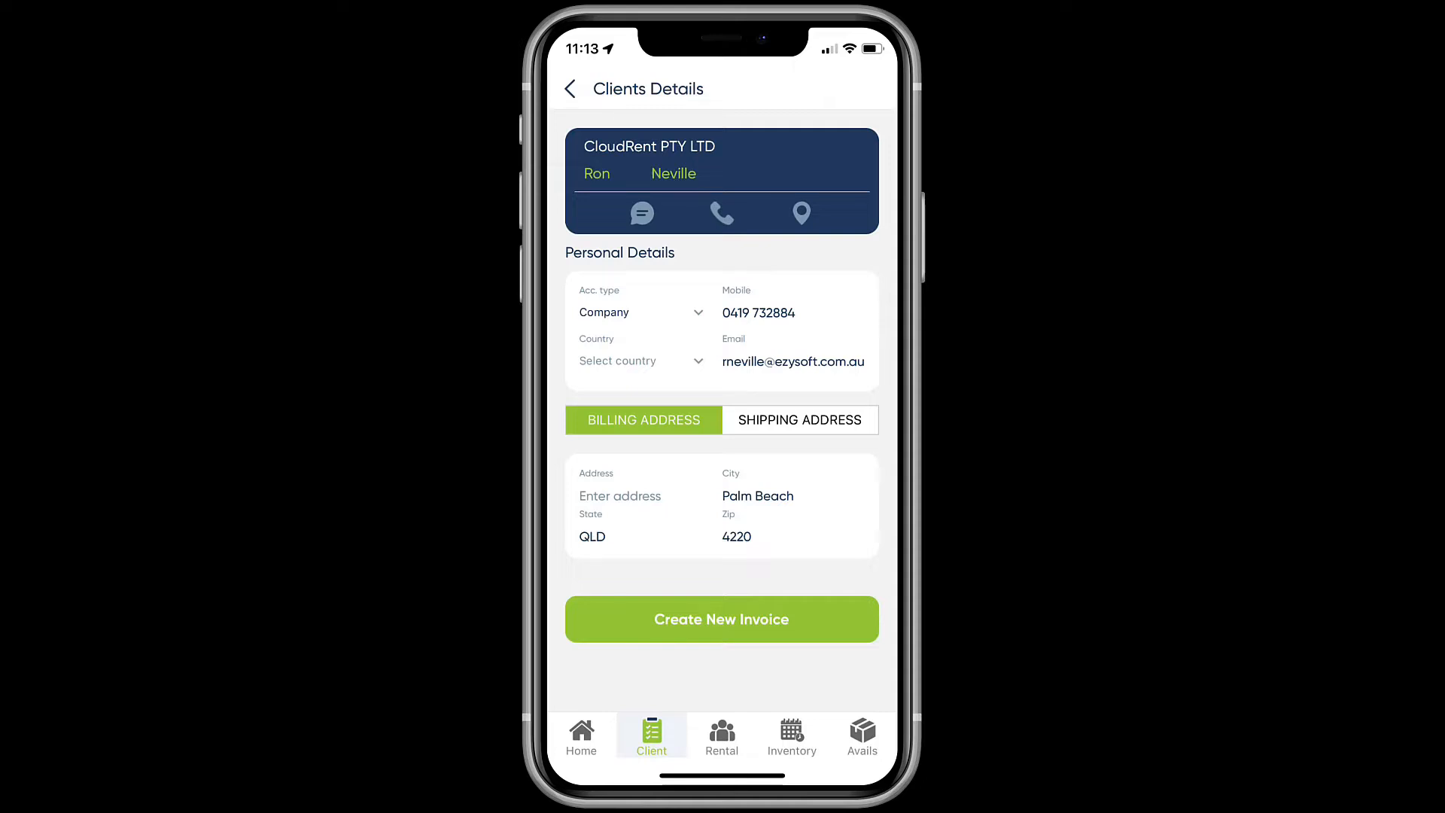
{"action": "left_click", "coordinate": [570, 89]}
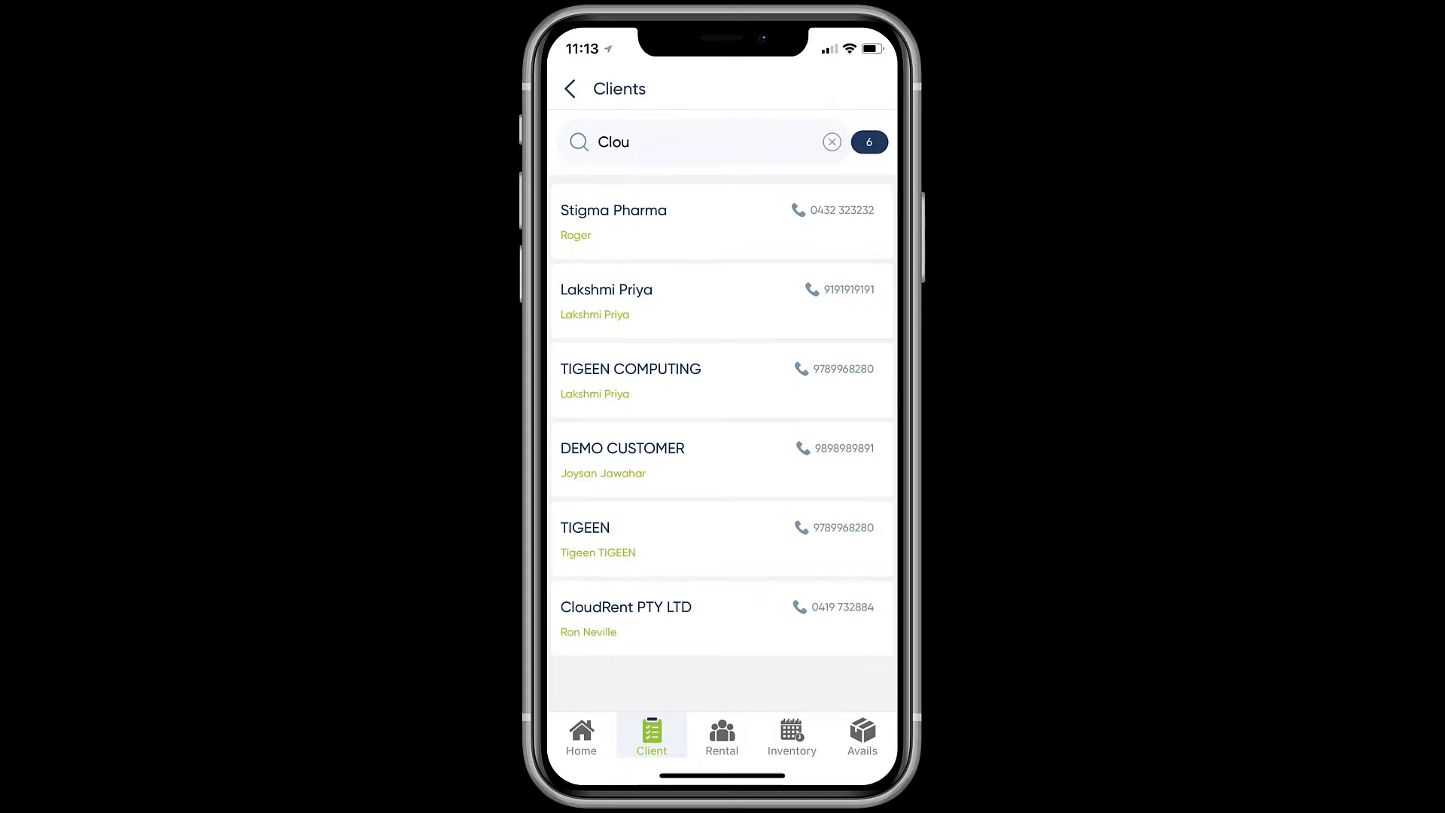
Step: Examine the Forklift's product details and rental rates in the inventory, and return to the item listing
{"action": "left_click", "coordinate": [792, 736]}
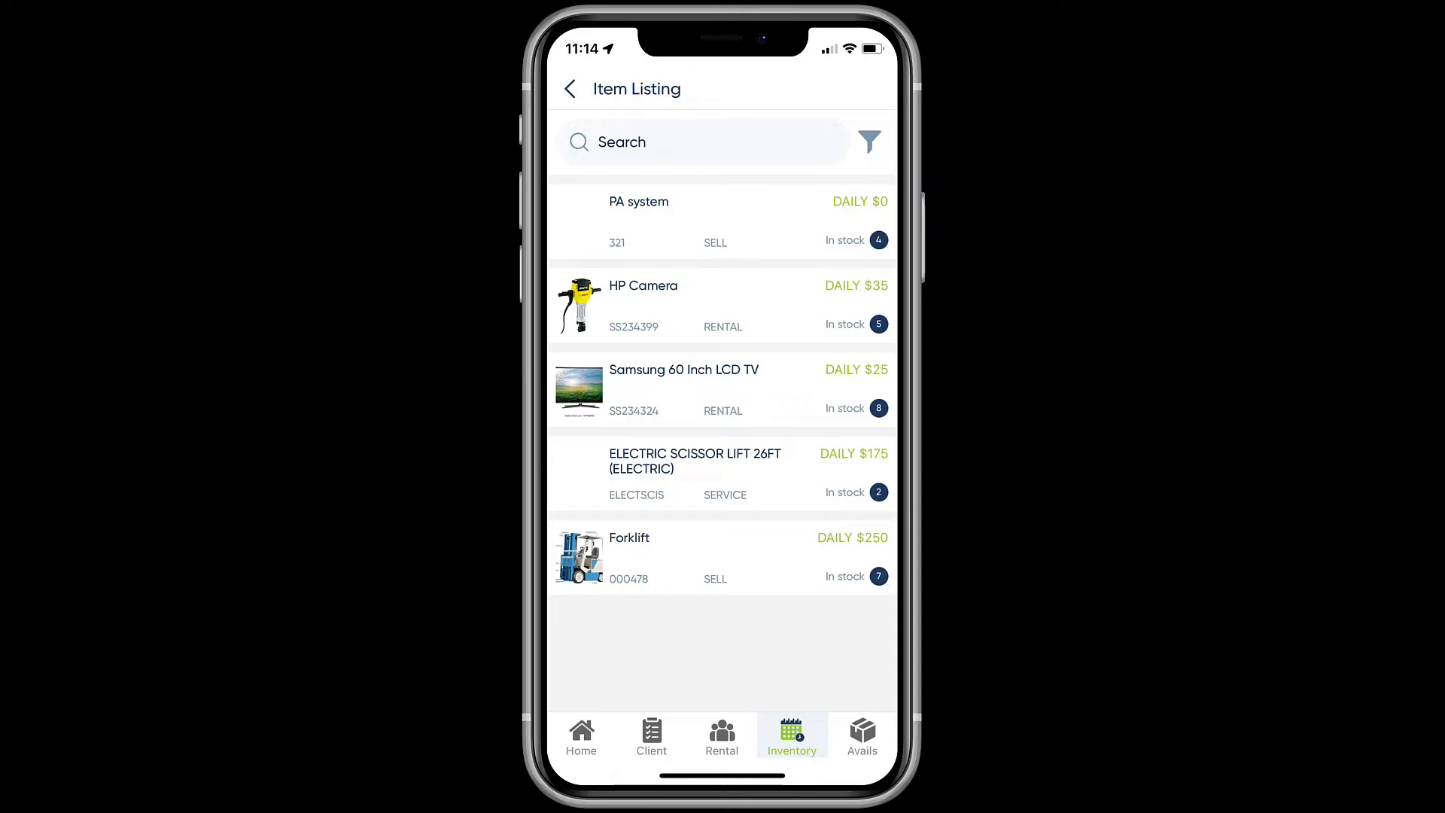
{"action": "left_click", "coordinate": [677, 557]}
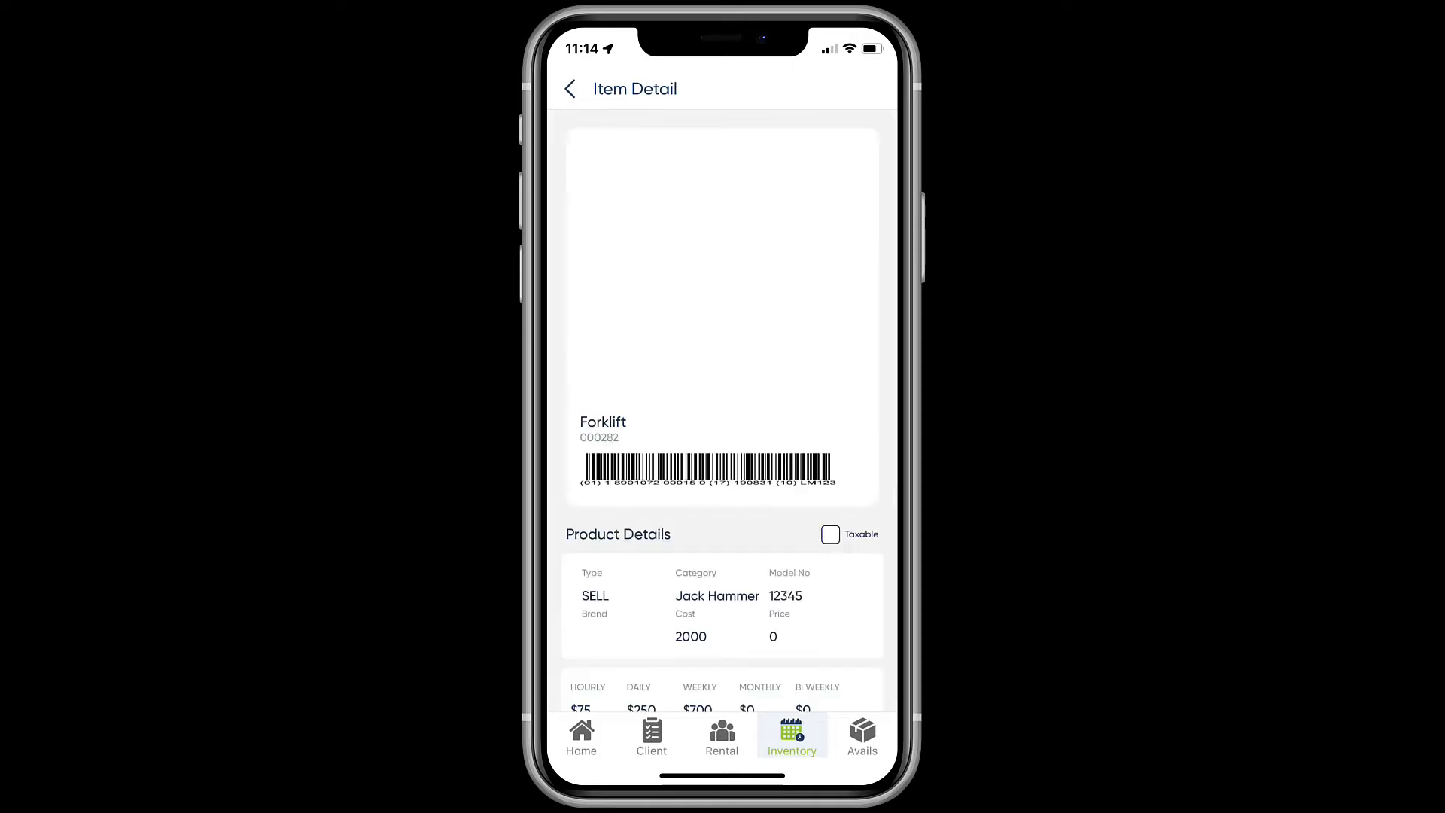
{"action": "scroll", "coordinate": [722, 388], "scroll_direction": "down", "scroll_amount": 2}
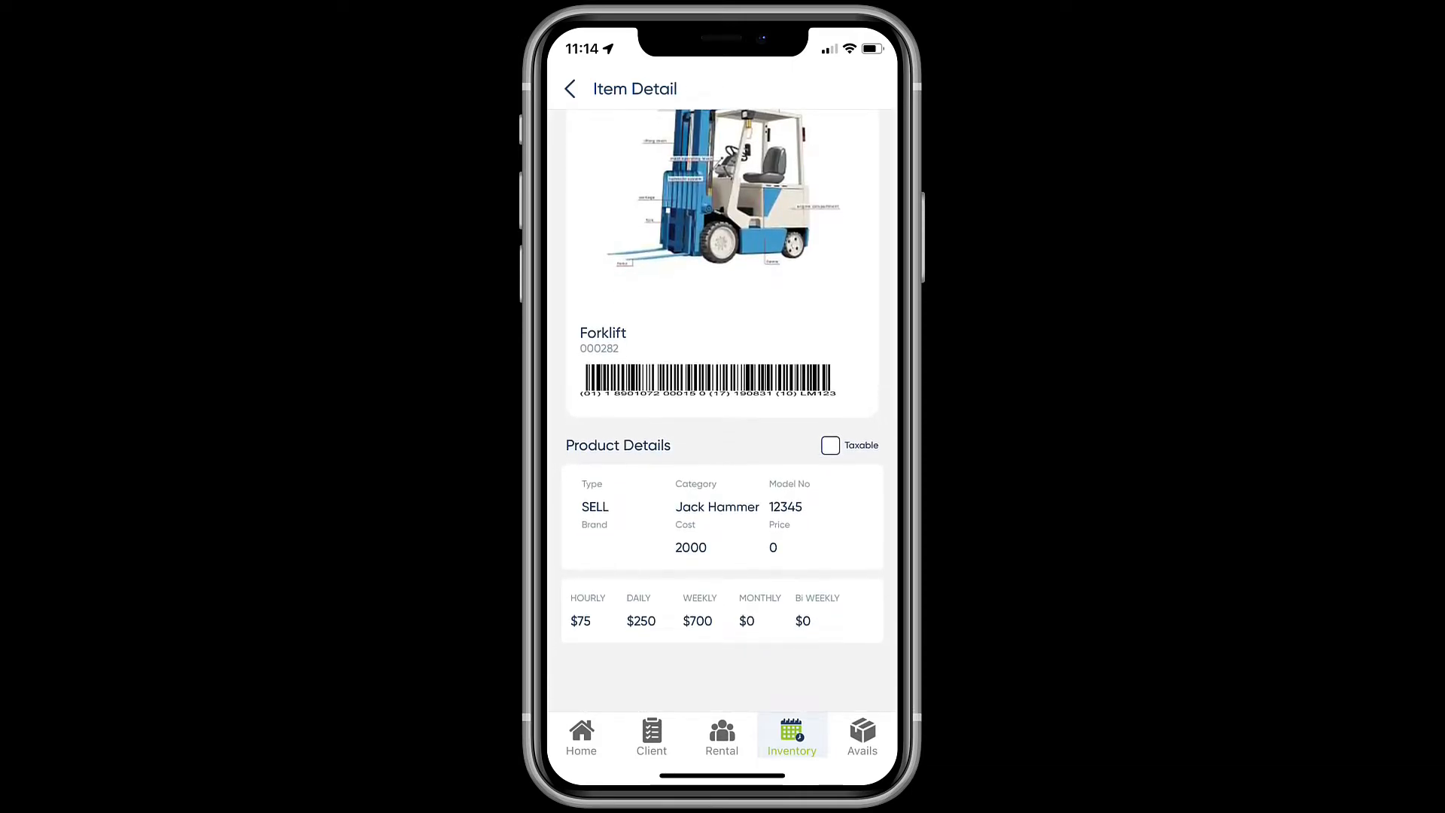
{"action": "scroll", "coordinate": [723, 388], "scroll_direction": "up", "scroll_amount": 1}
{"action": "left_click", "coordinate": [570, 89]}
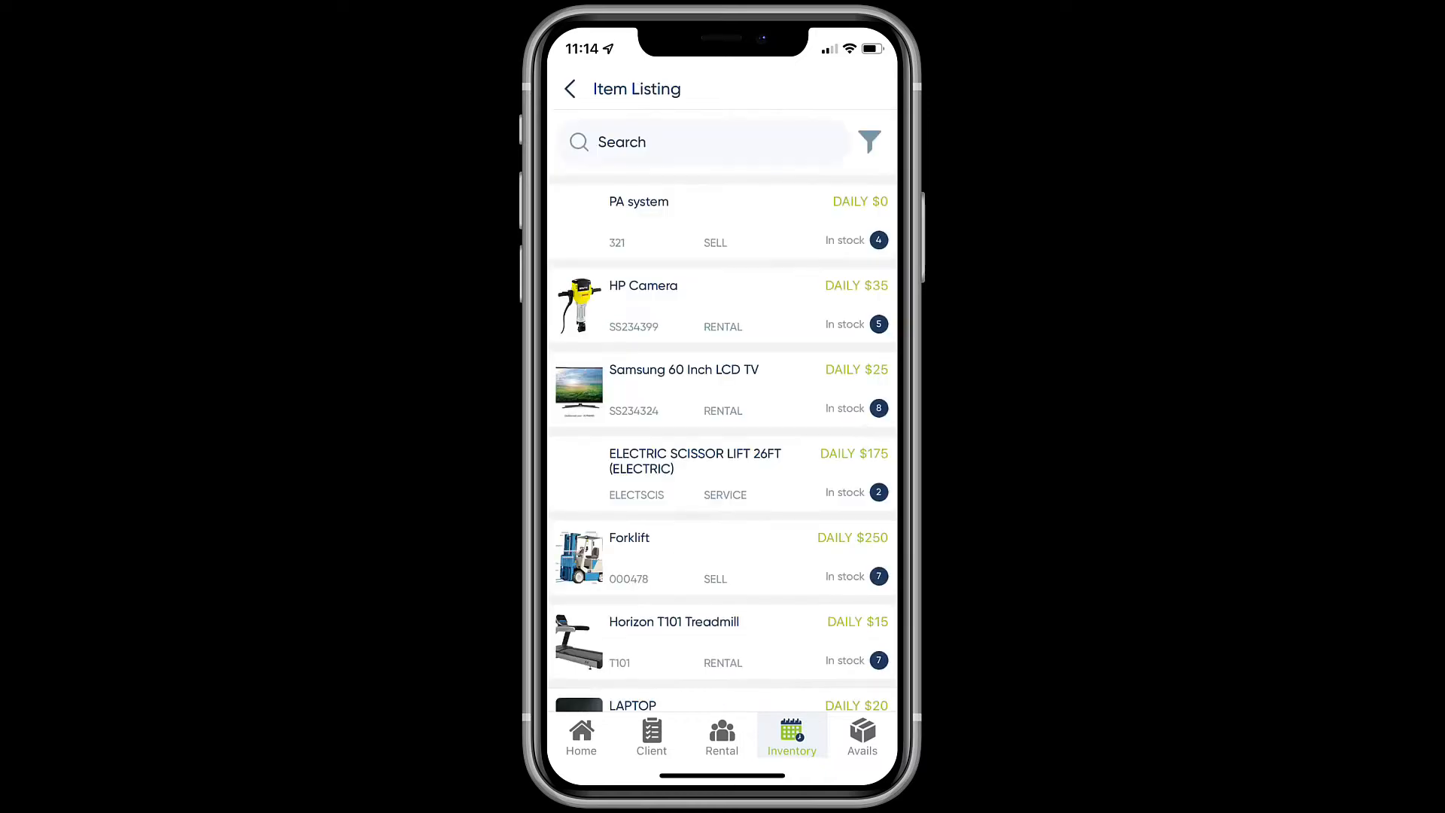
Step: Open a CloudRent PTY LTD rental job and review its rental items, including the Barcode Scanner's line details
{"action": "left_click", "coordinate": [722, 736]}
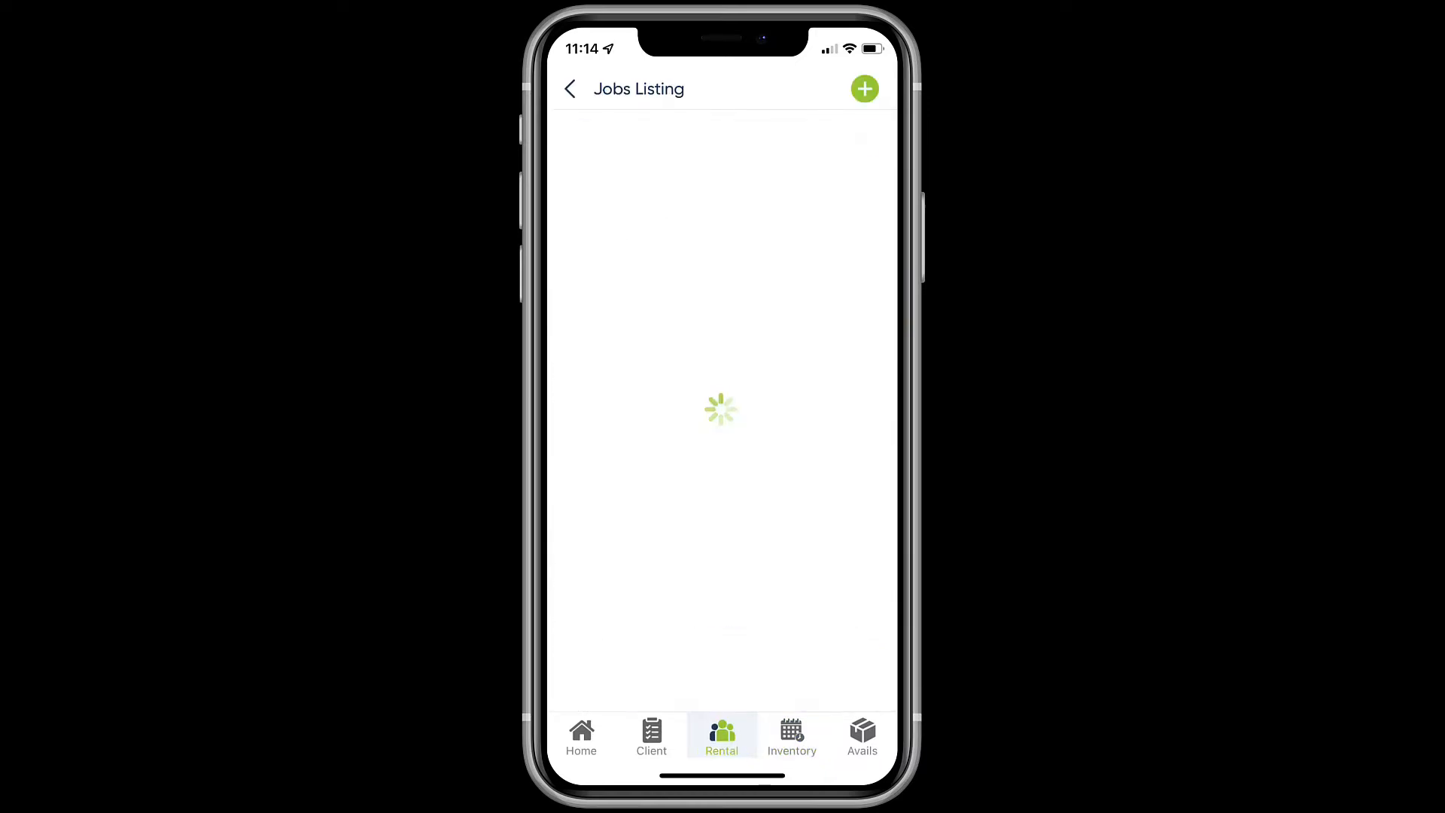
{"action": "left_click", "coordinate": [722, 588]}
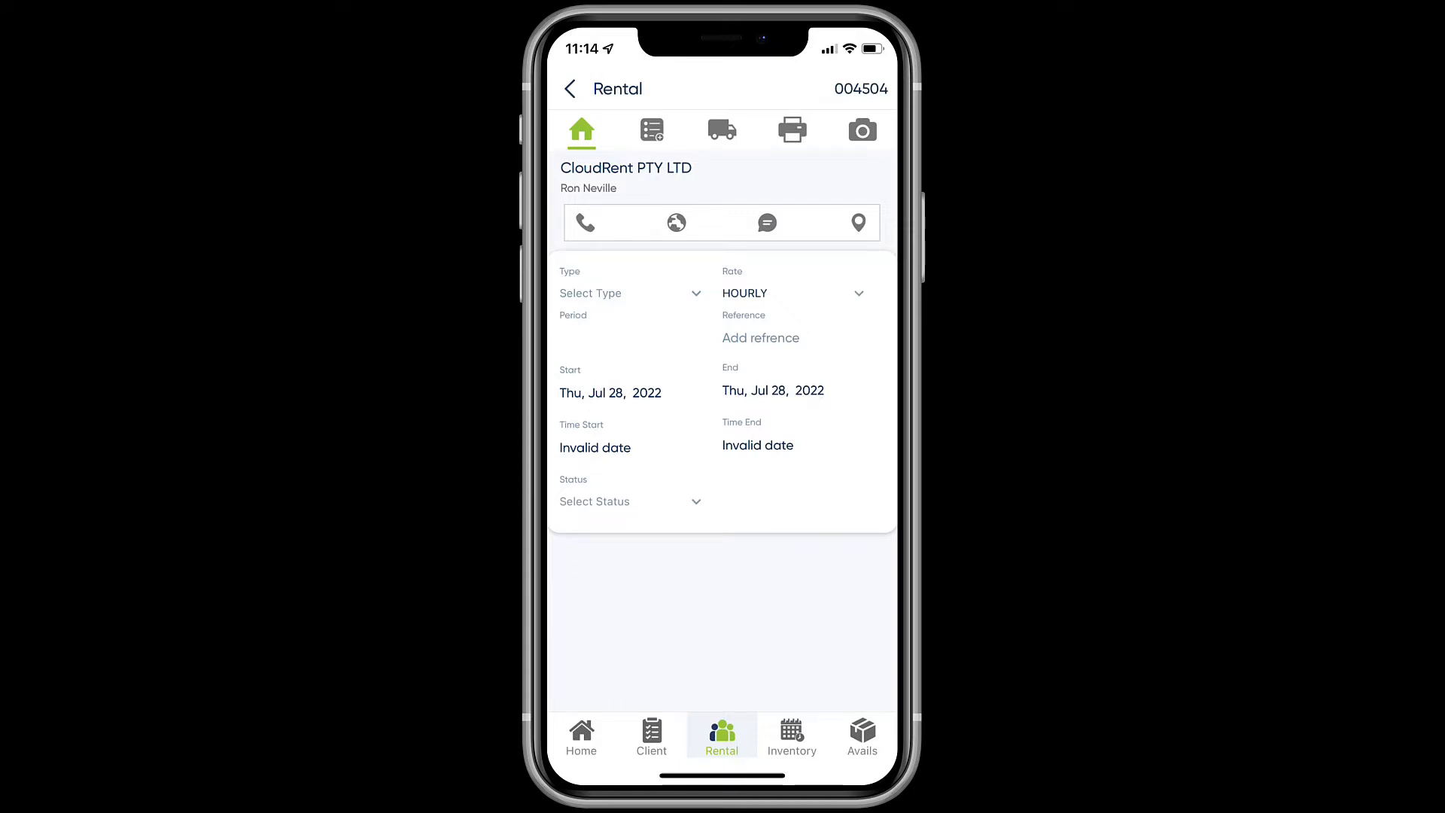
{"action": "left_click", "coordinate": [652, 130]}
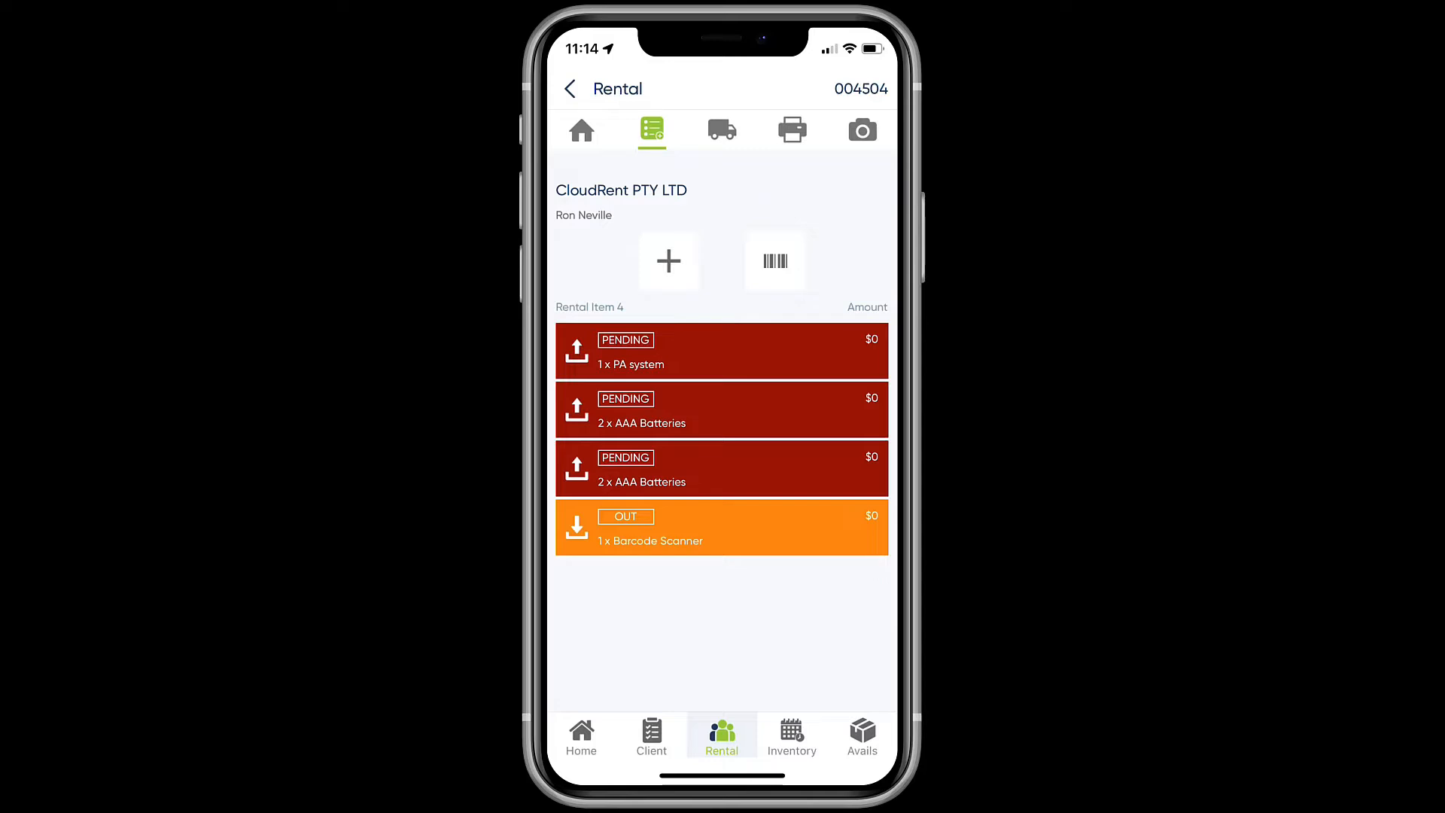
{"action": "left_click", "coordinate": [722, 528]}
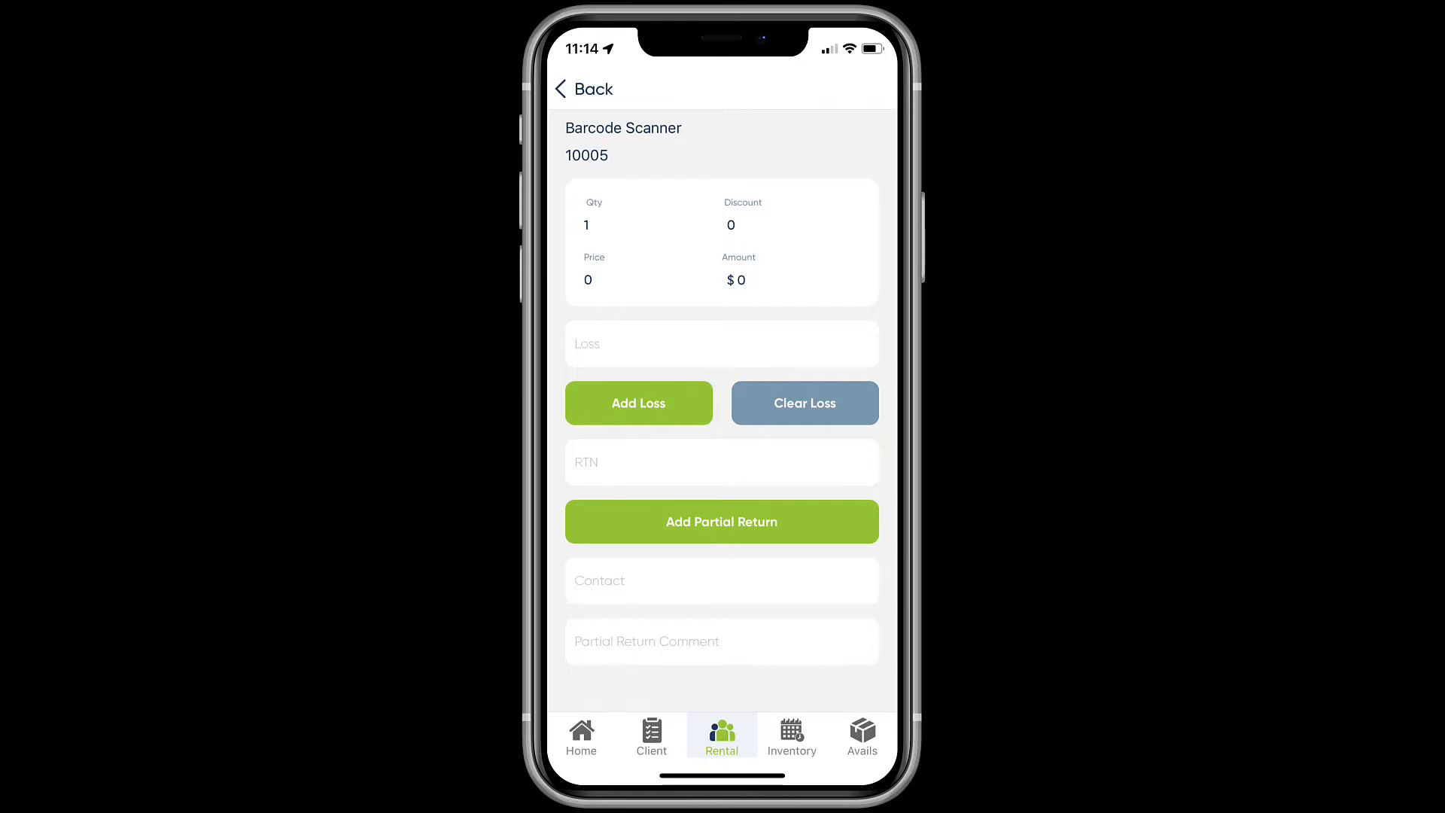
{"action": "left_click", "coordinate": [584, 88]}
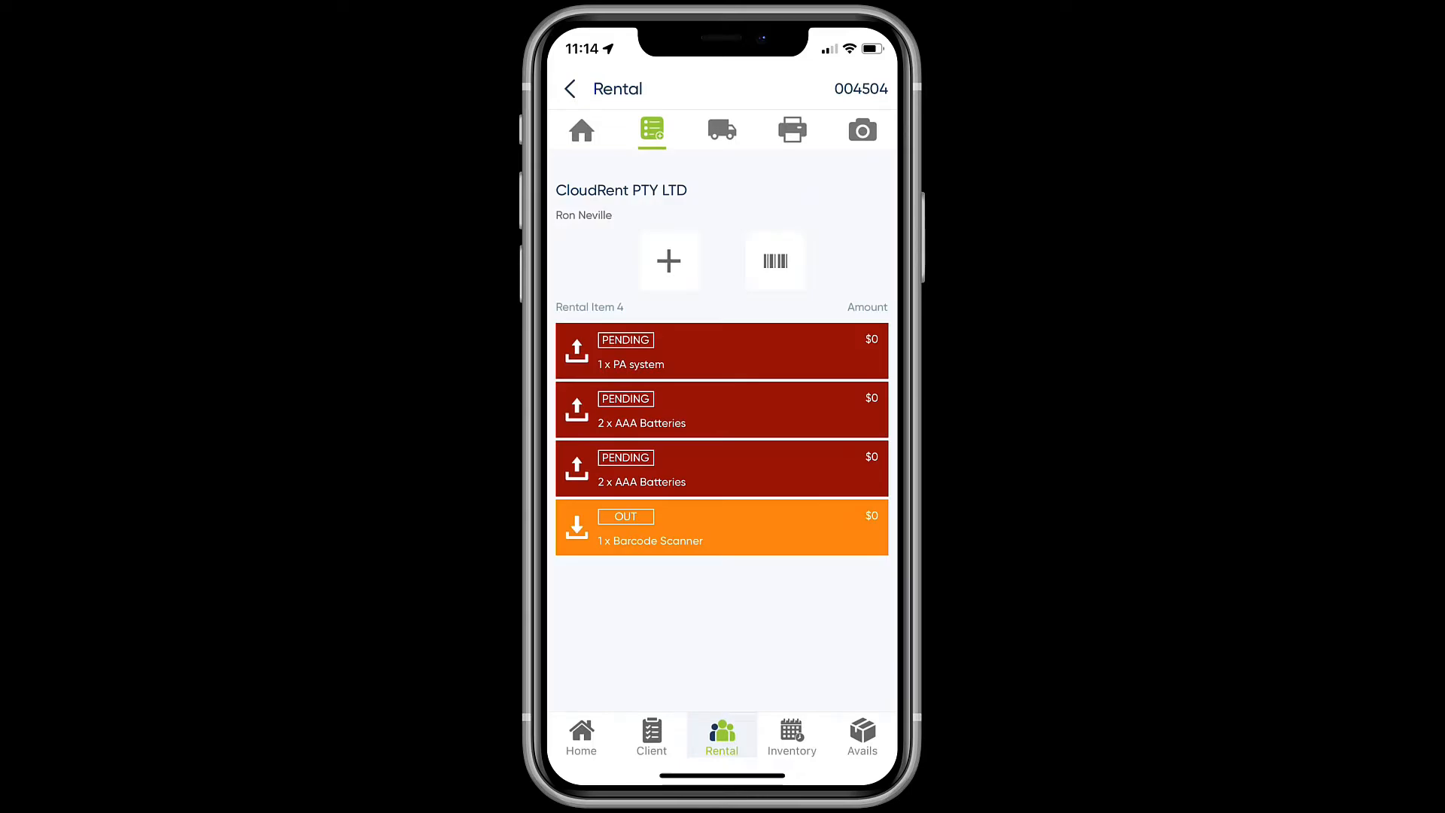
Step: Add a handwritten signature to the CloudRent PTY LTD rental and confirm it
{"action": "left_click", "coordinate": [862, 130]}
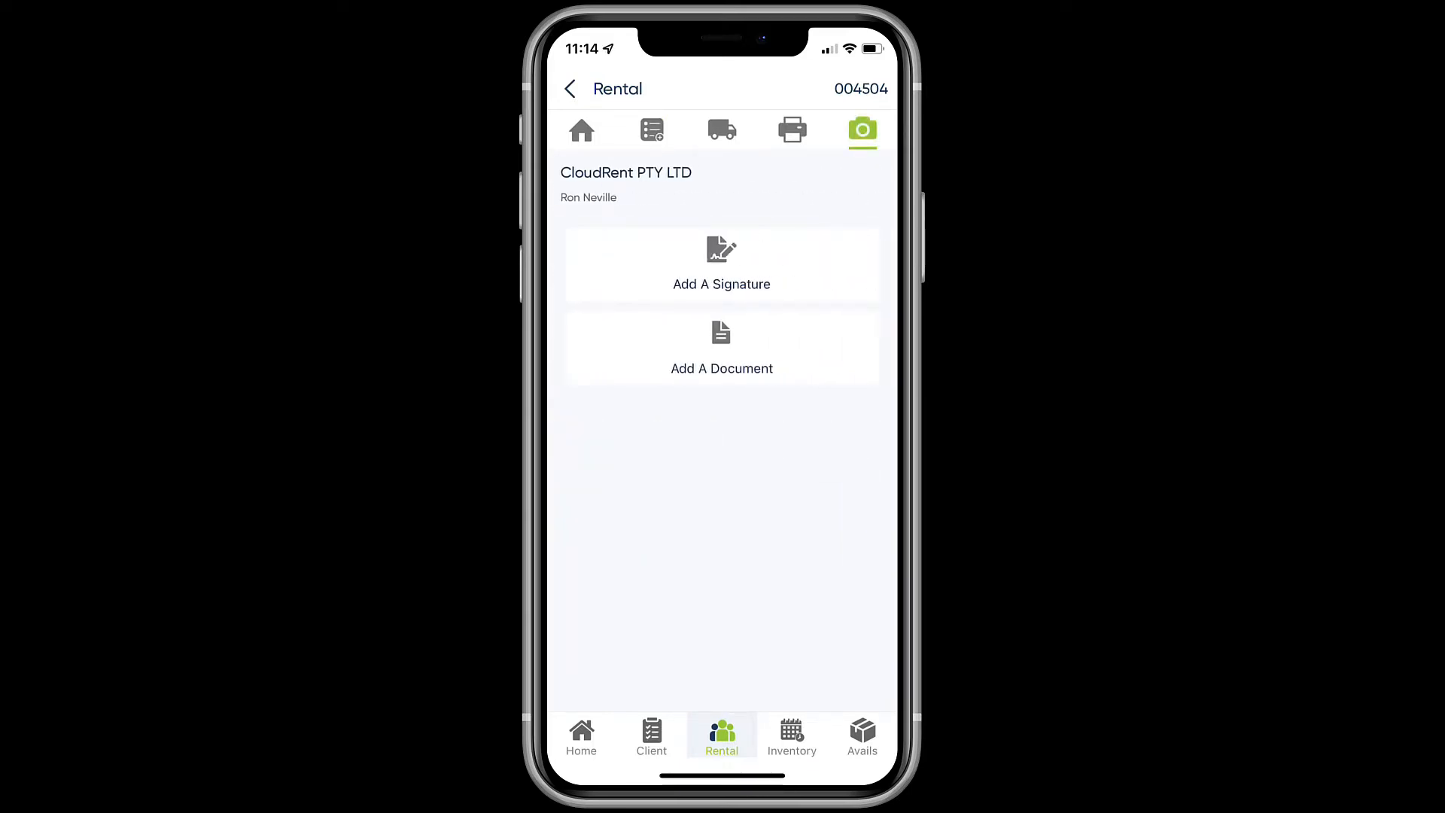
{"action": "left_click", "coordinate": [721, 264]}
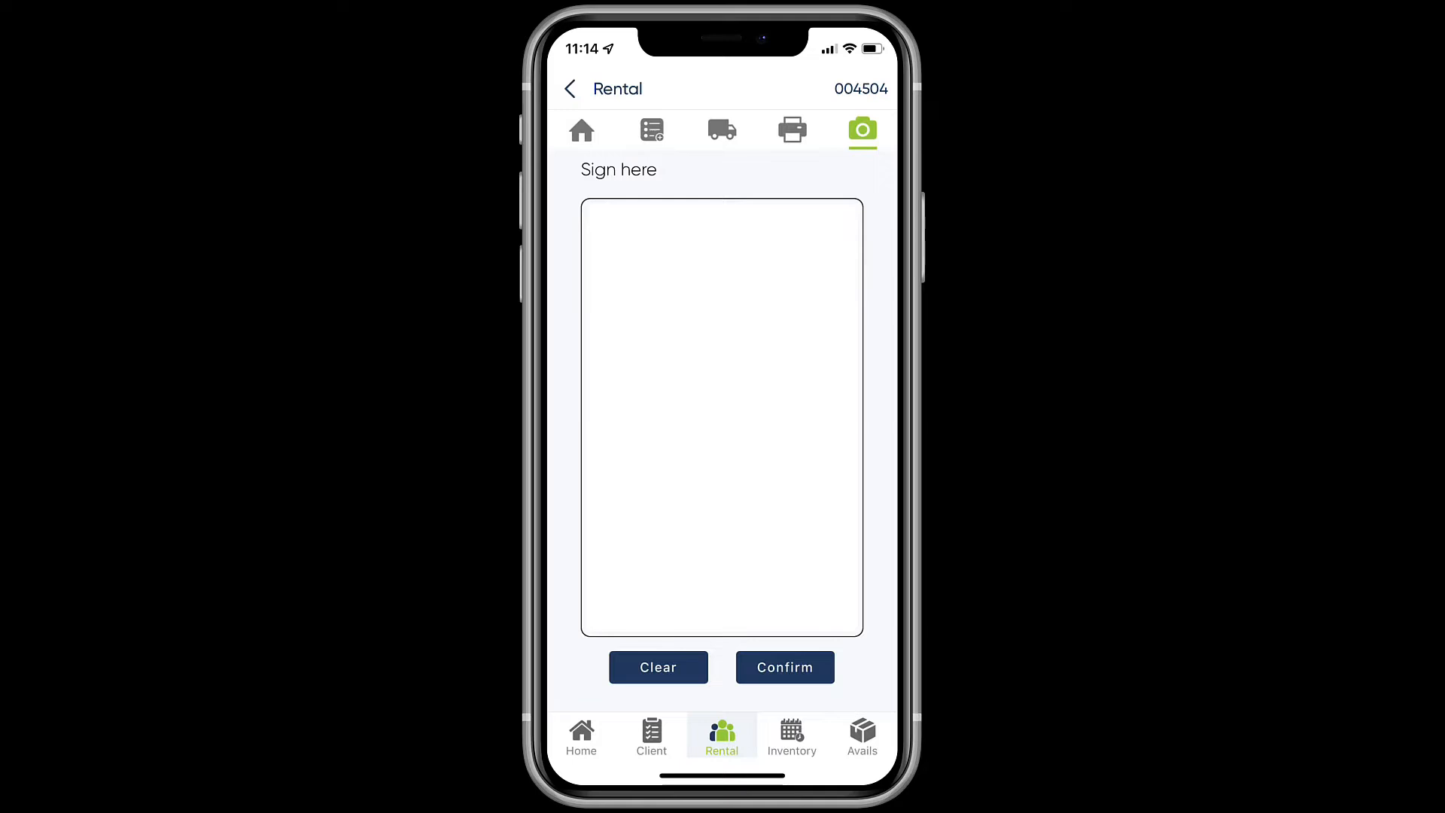
{"action": "left_click_drag", "start_coordinate": [675, 335], "coordinate": [679, 531]}
{"action": "mouse_move", "coordinate": [624, 417]}
{"action": "left_mouse_down"}
{"action": "mouse_move", "coordinate": [618, 403]}
{"action": "mouse_move", "coordinate": [789, 544]}
{"action": "left_mouse_up"}
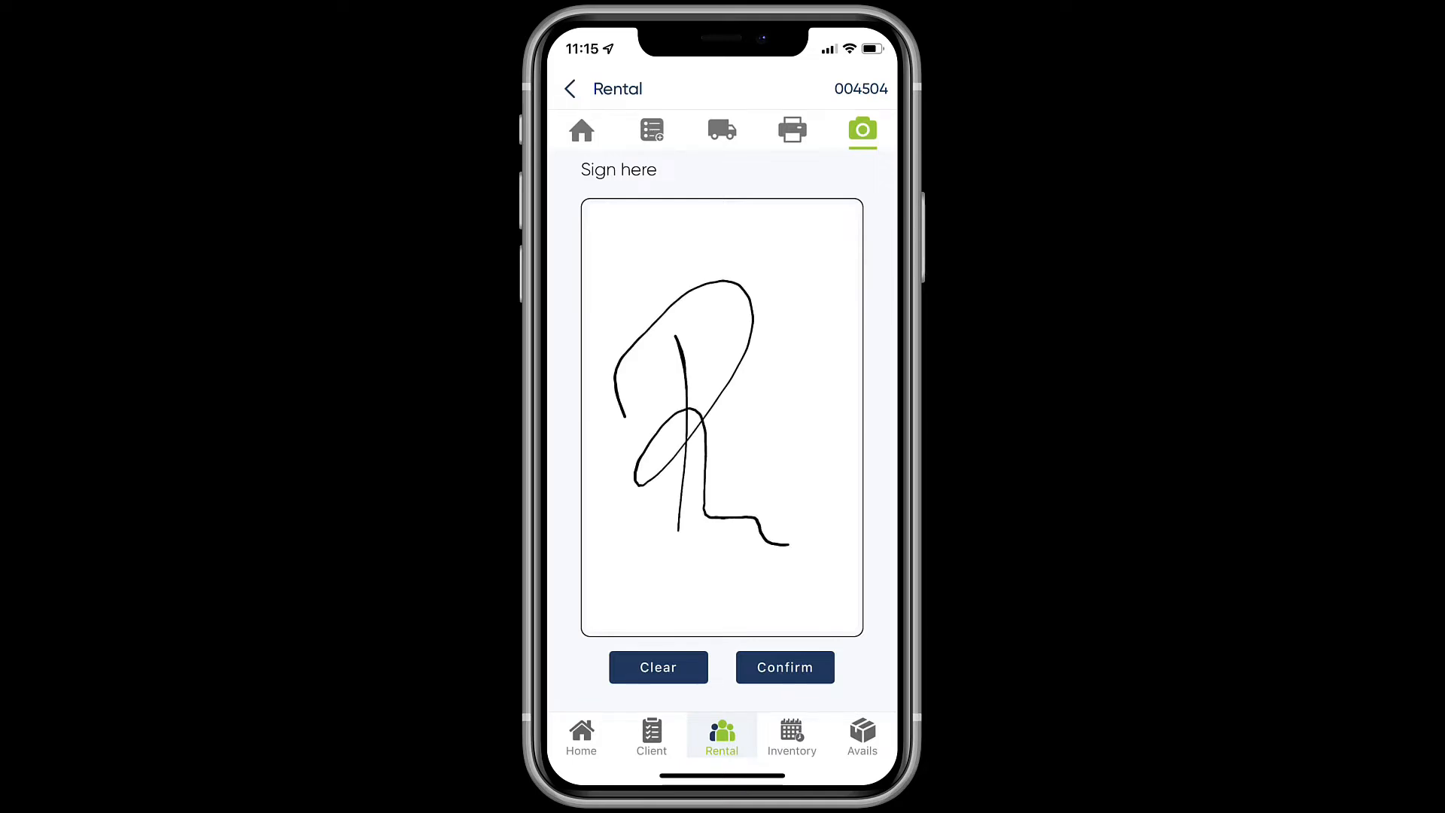
{"action": "left_click", "coordinate": [785, 667]}
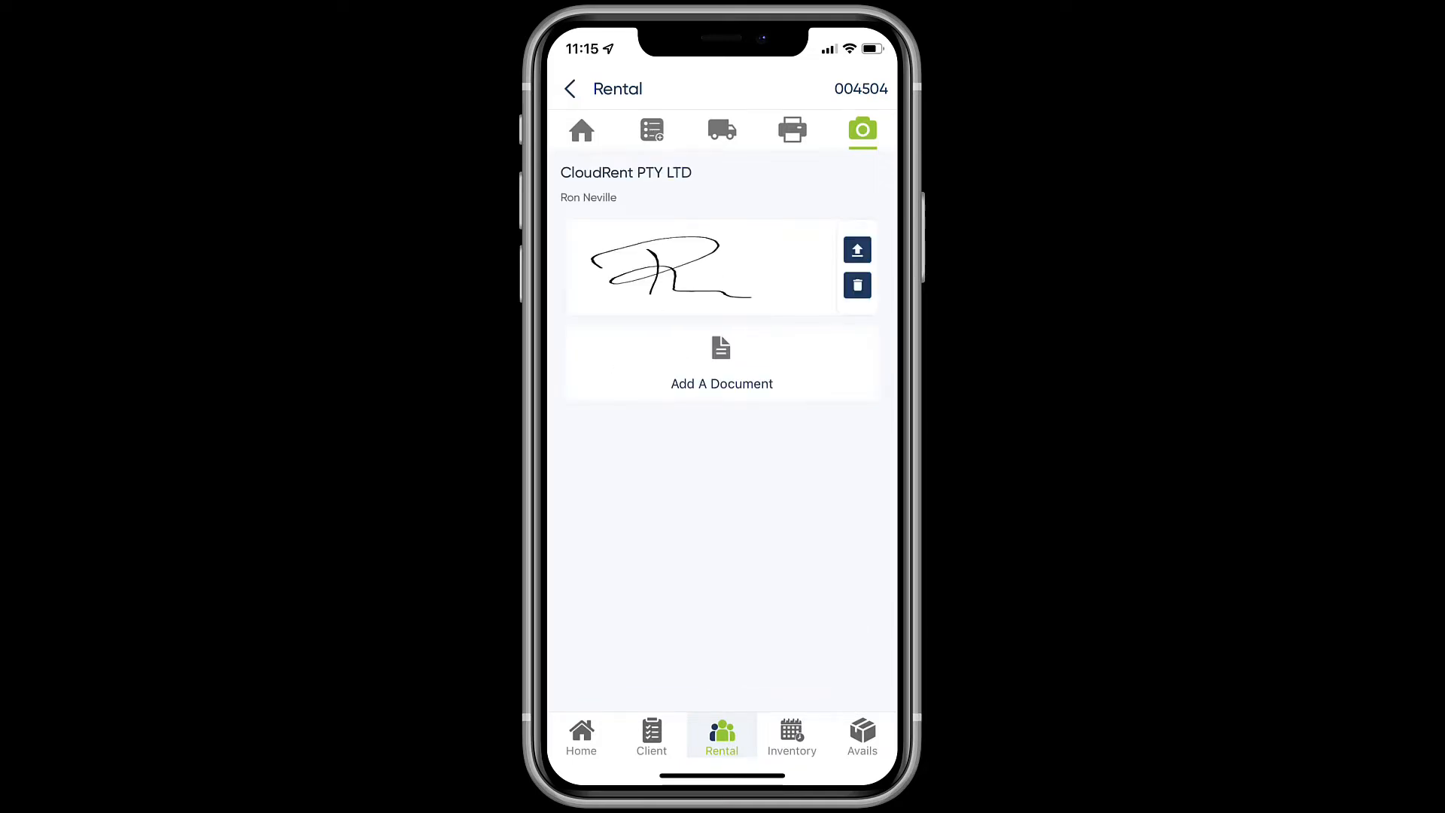
{"action": "left_click", "coordinate": [721, 365]}
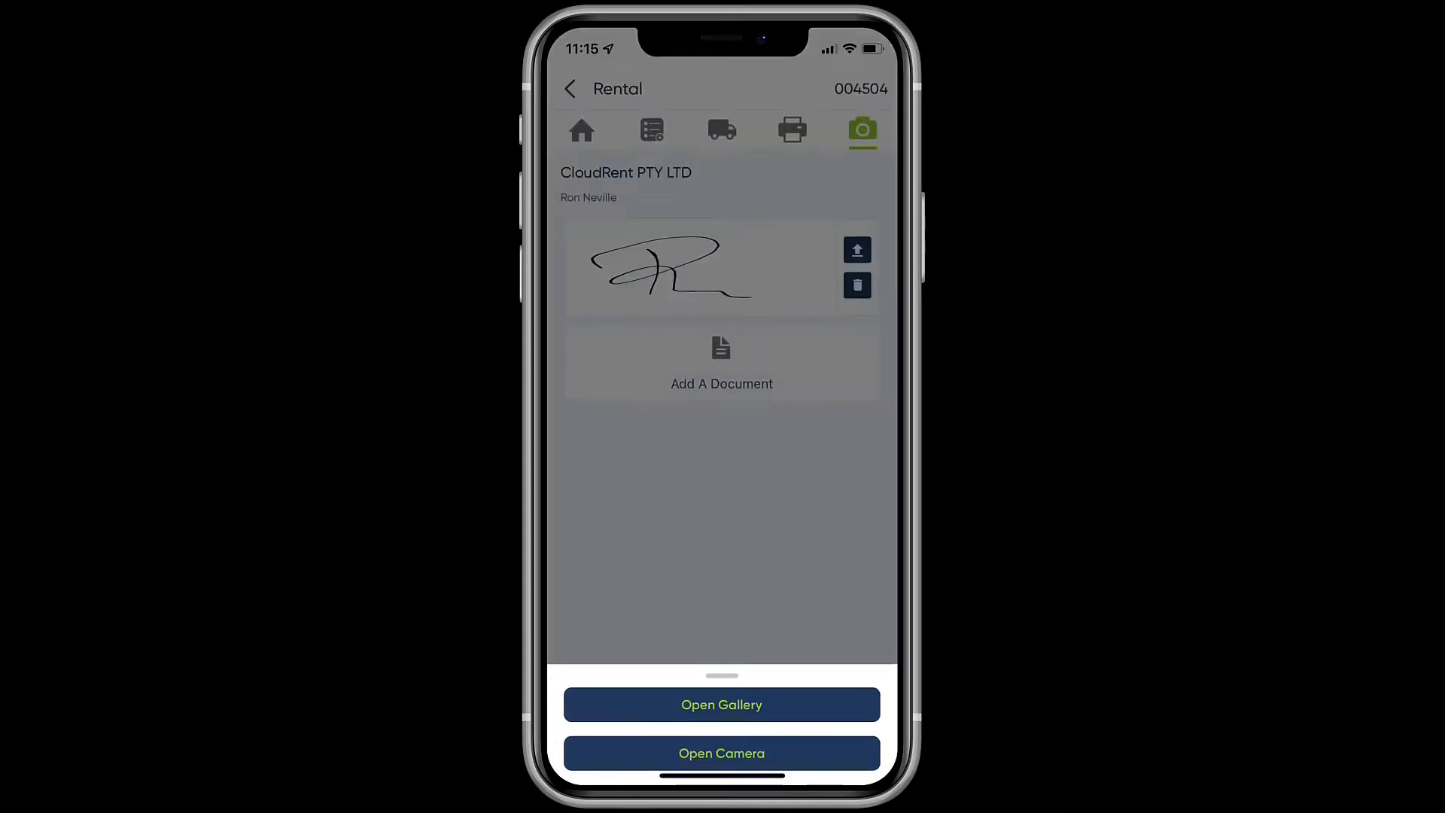
{"action": "left_click", "coordinate": [722, 750]}
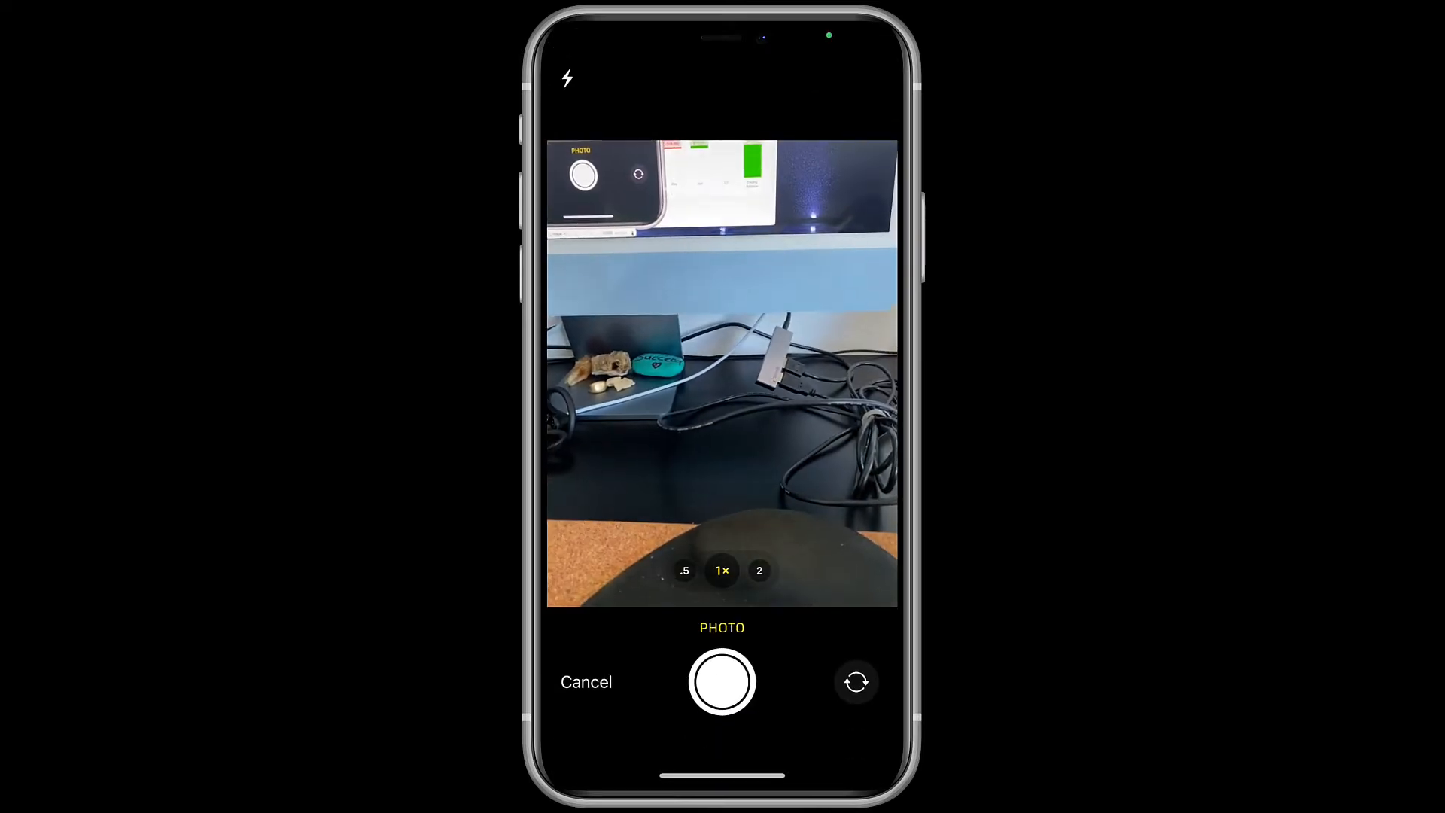
{"action": "left_click", "coordinate": [586, 682]}
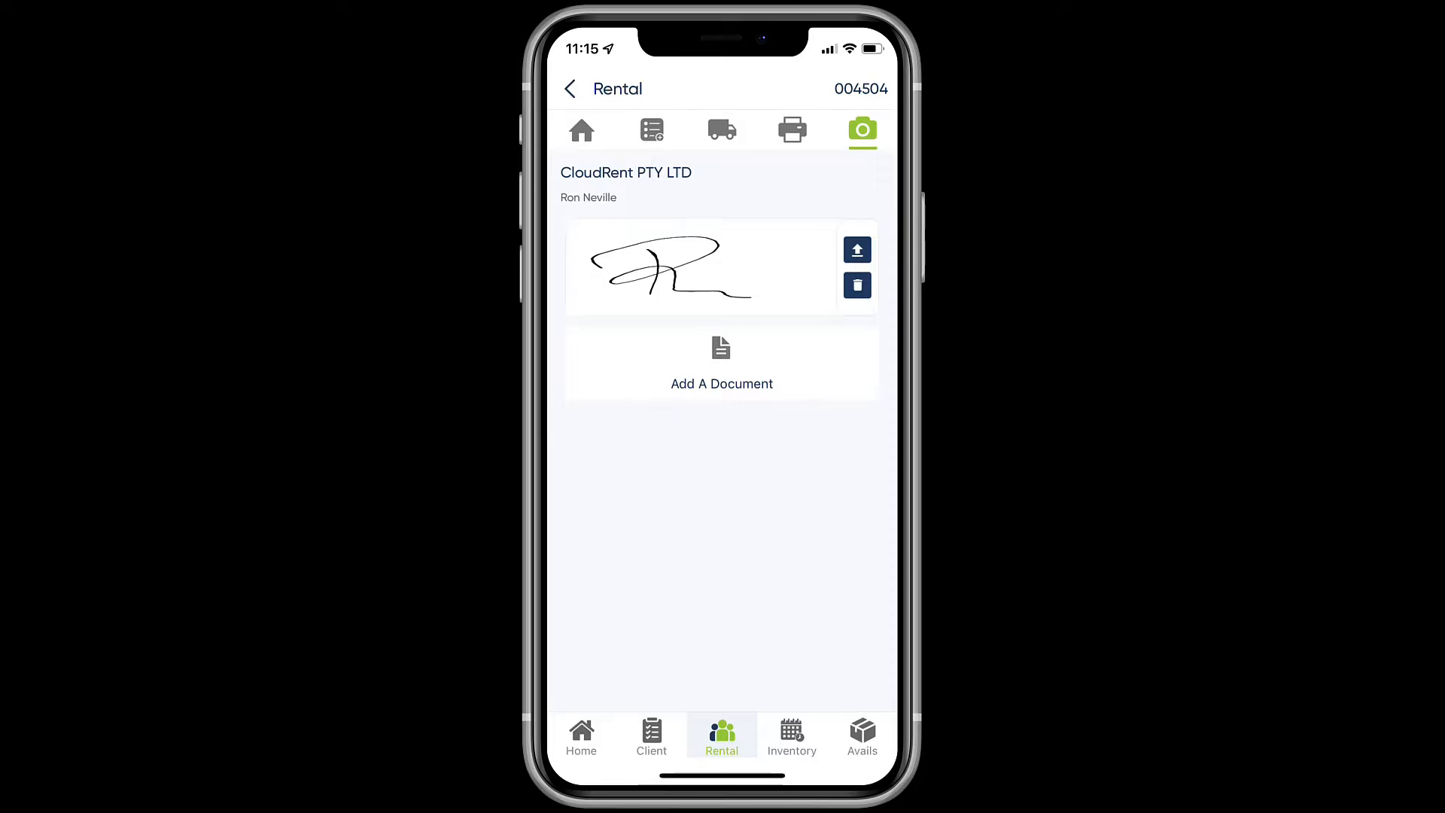
Step: Review the rental's delivery page with its resources, vehicles, dates and scan options, and go back out of the listings
{"action": "left_click", "coordinate": [721, 129]}
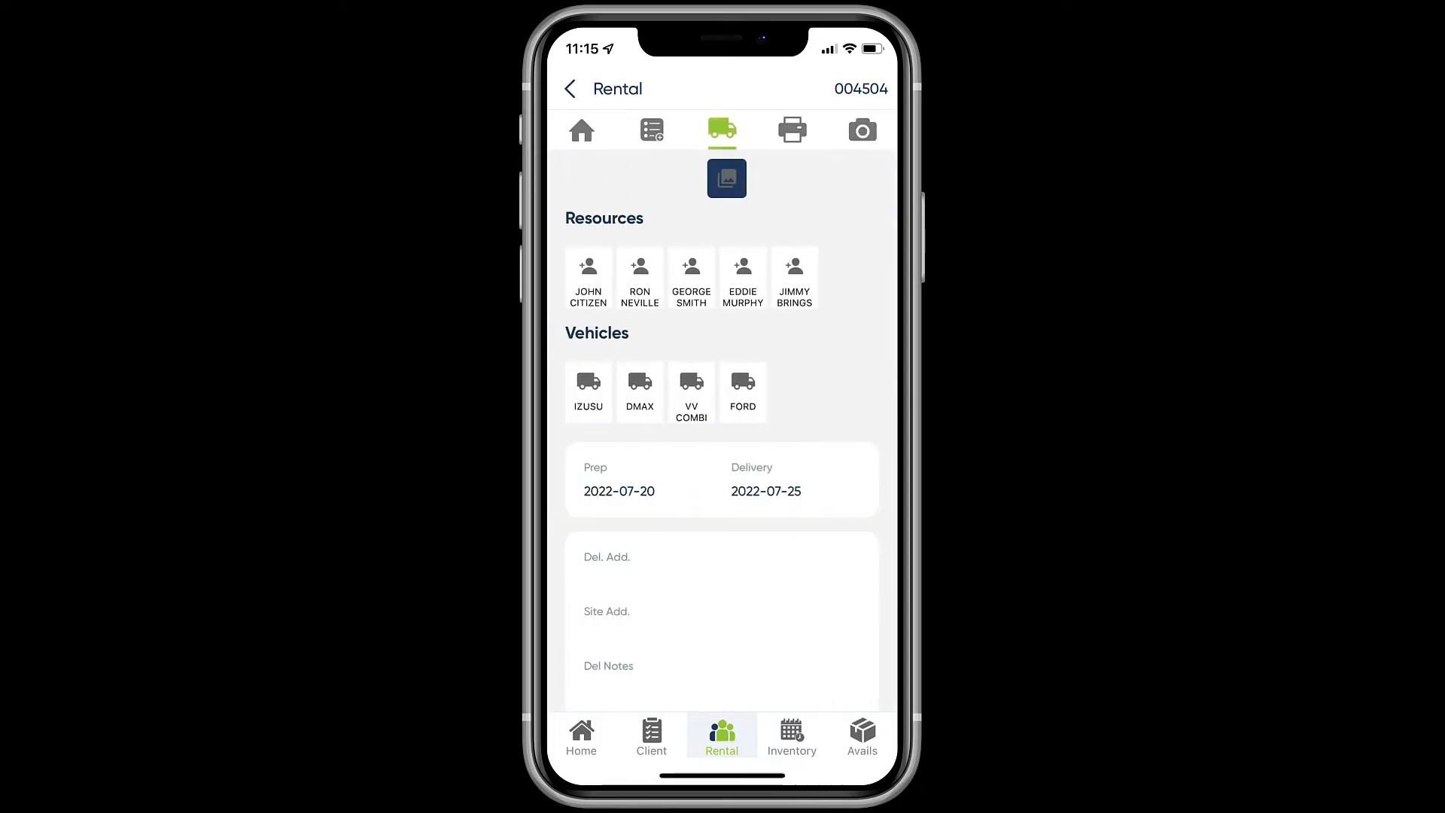
{"action": "scroll", "coordinate": [730, 467], "scroll_direction": "down", "scroll_amount": 3}
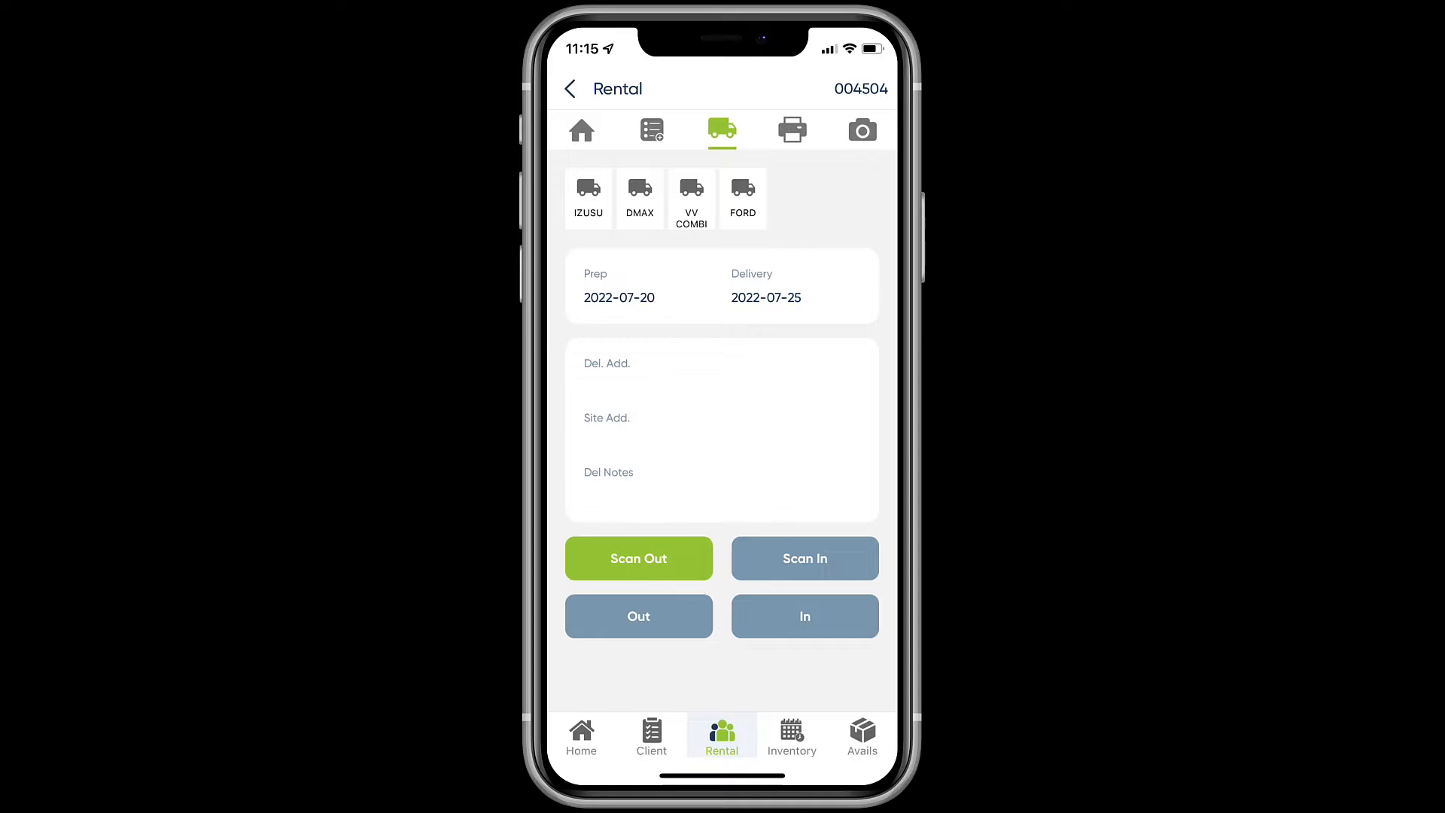
{"action": "left_click", "coordinate": [569, 89]}
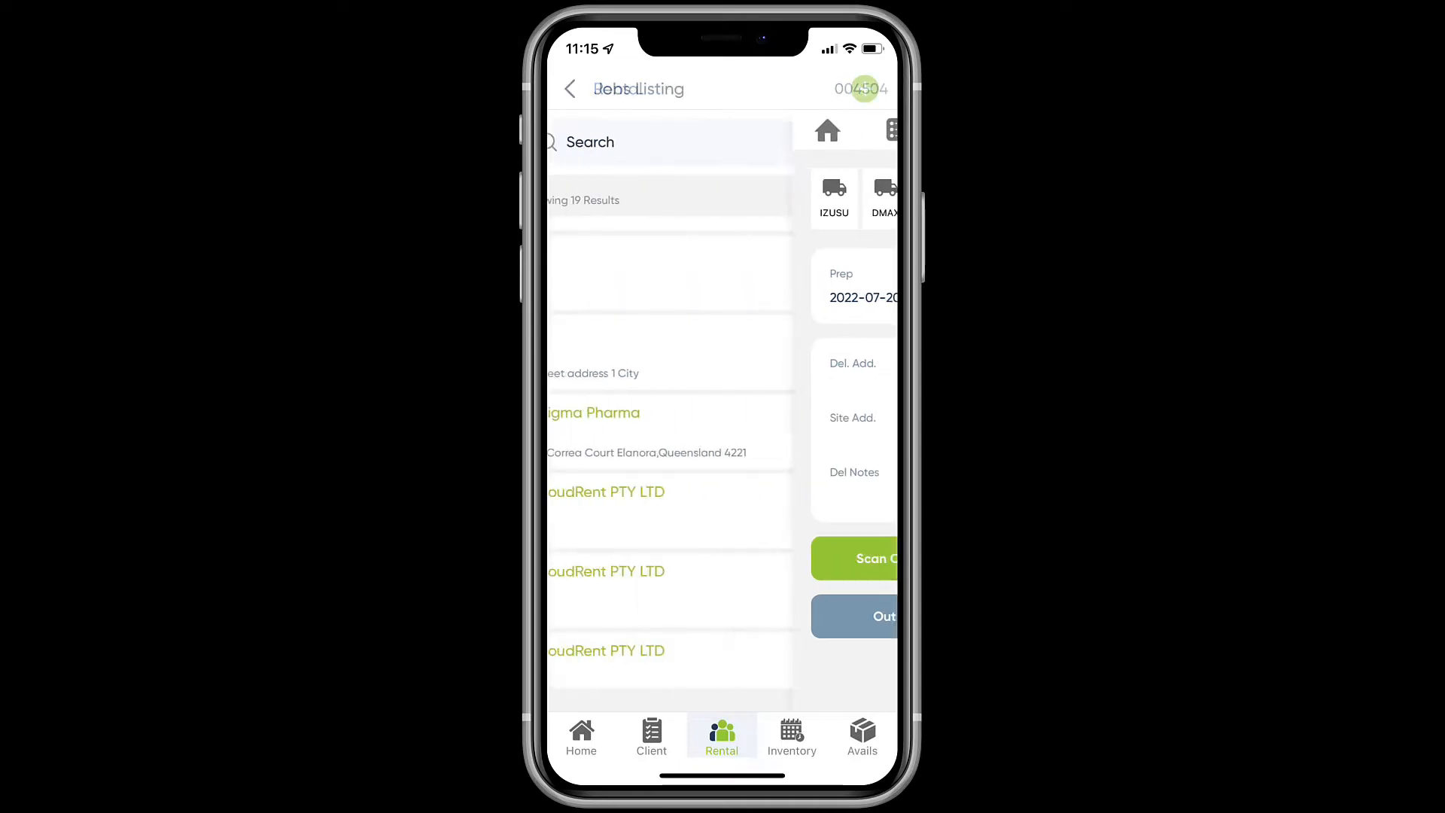
{"action": "left_click", "coordinate": [570, 89]}
{"action": "left_click", "coordinate": [570, 89]}
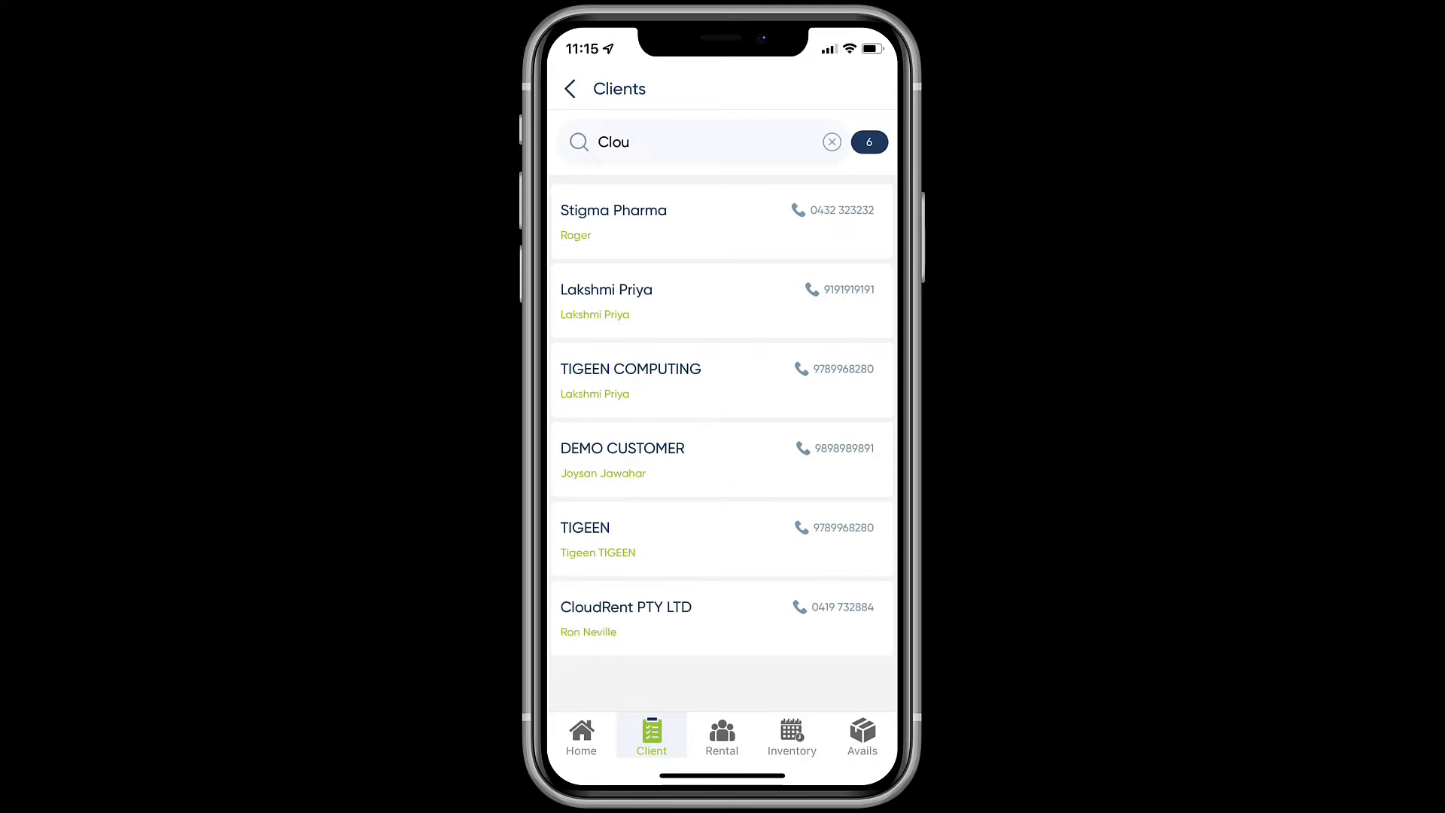
{"action": "left_click", "coordinate": [570, 88]}
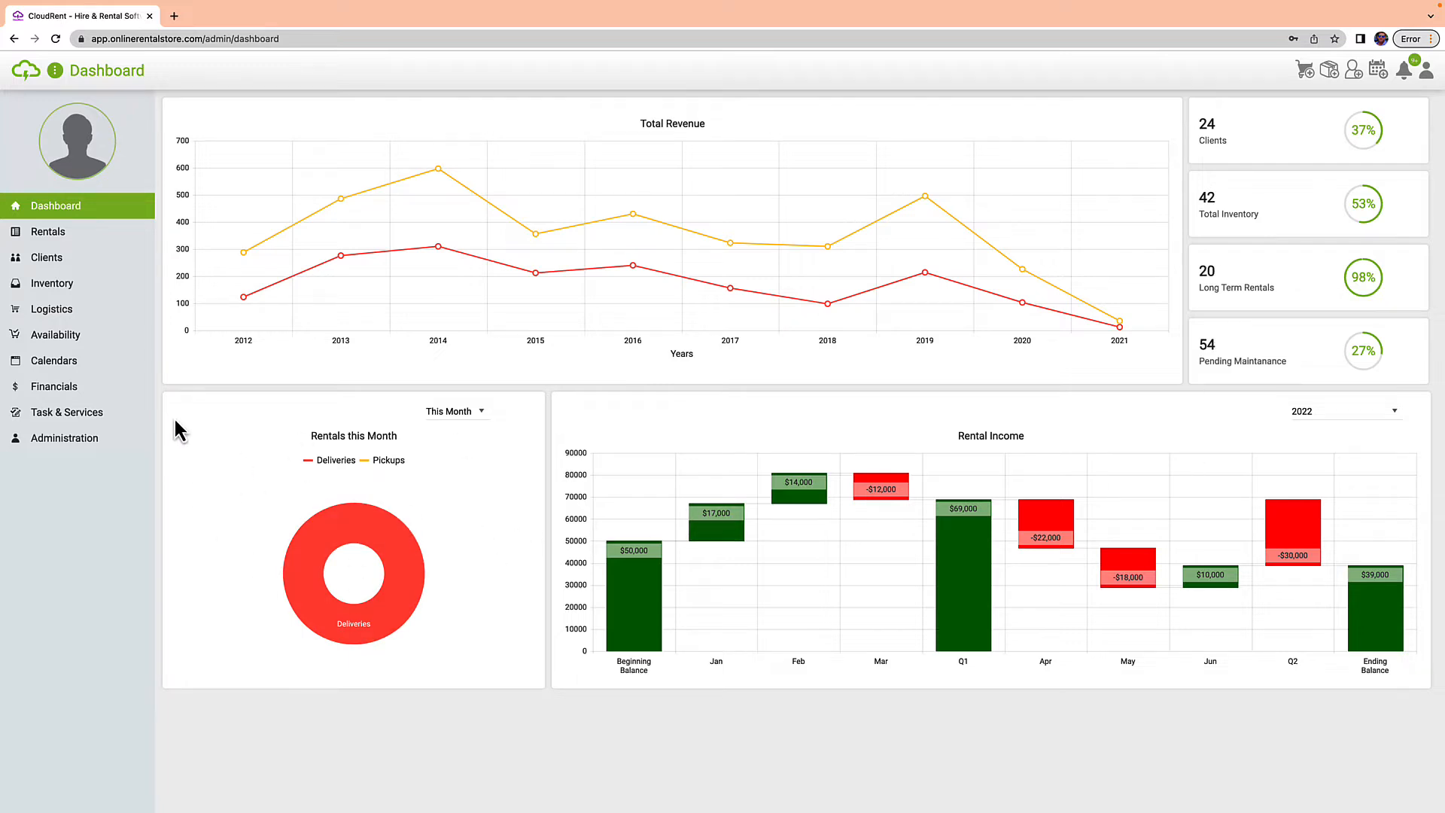
Step: In the CloudRent web app's administration, examine the Xero, QuickBooks and MYOB integration settings of CloudRent PTY LTD
{"action": "left_click", "coordinate": [58, 439]}
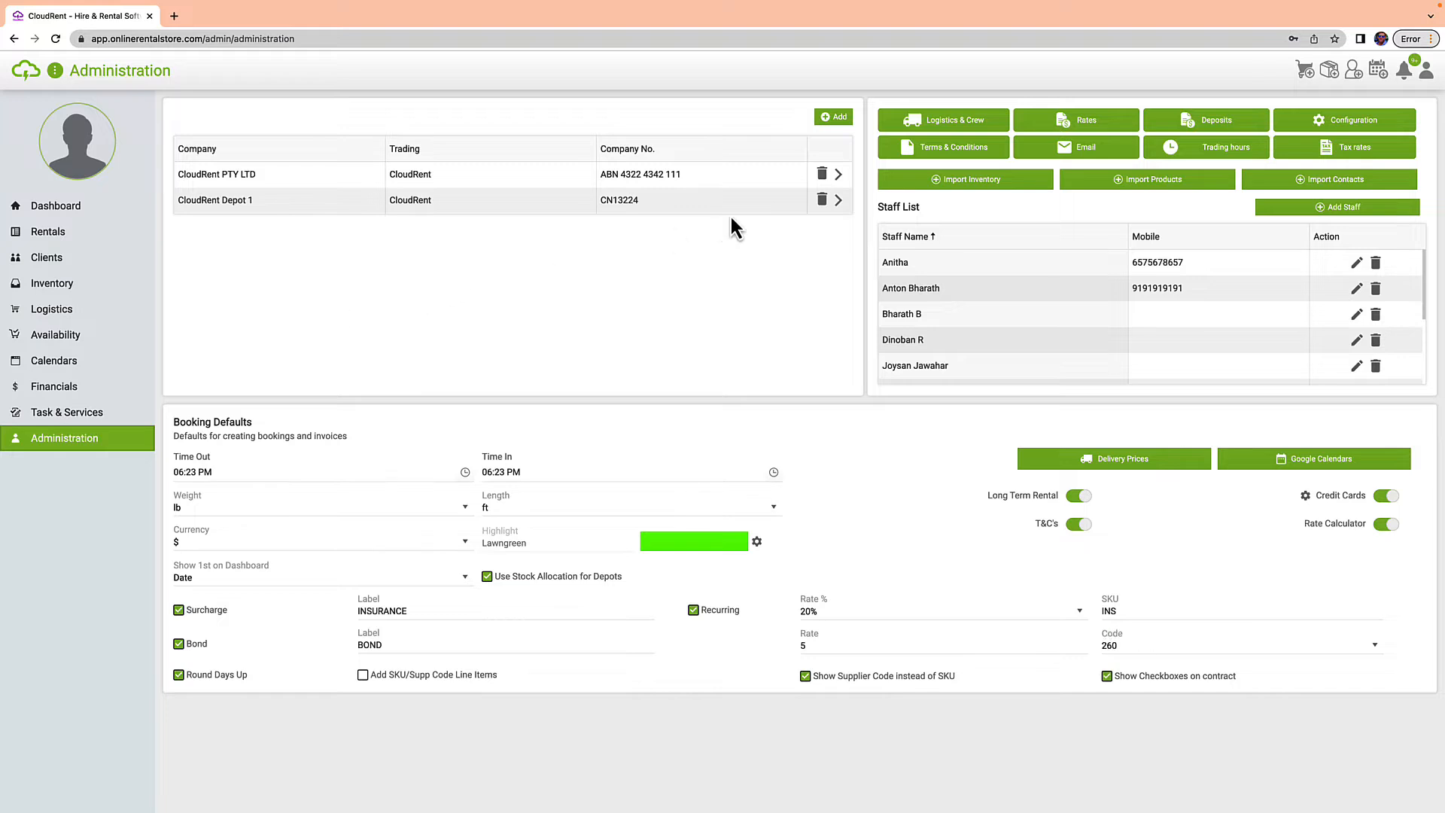
{"action": "left_click", "coordinate": [838, 174]}
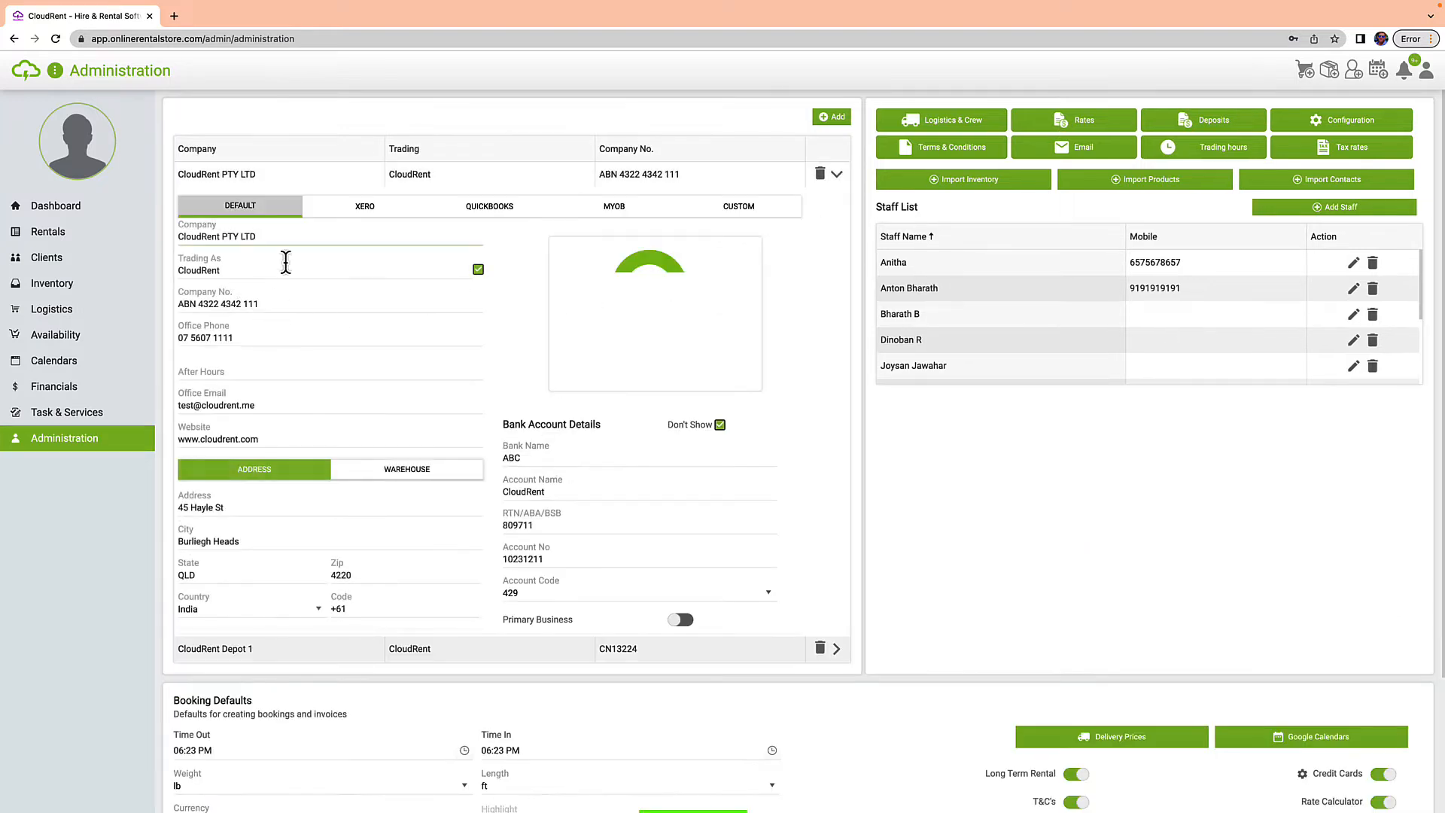
{"action": "left_click", "coordinate": [364, 209]}
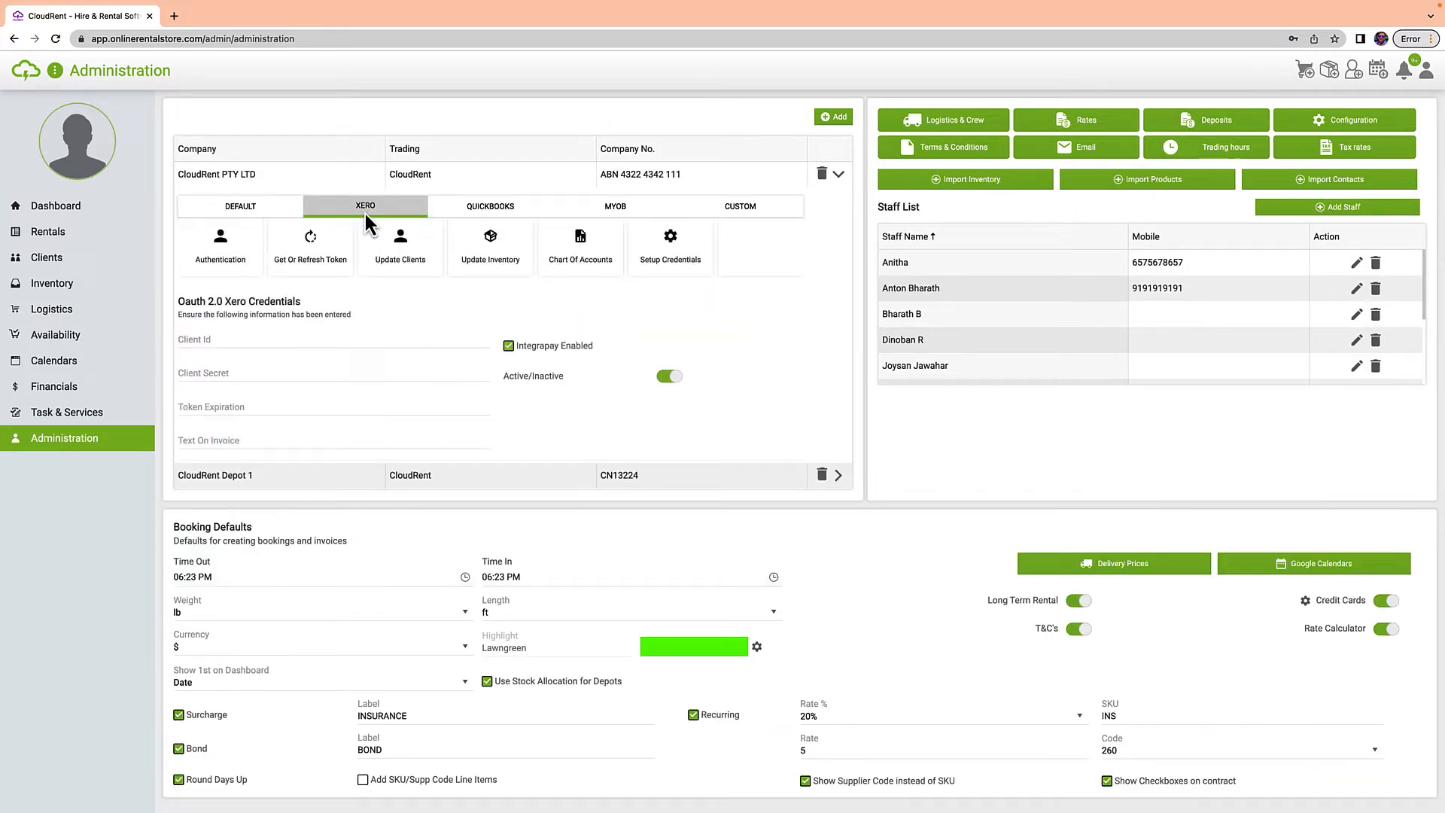
{"action": "left_click", "coordinate": [502, 210]}
{"action": "left_click", "coordinate": [611, 209]}
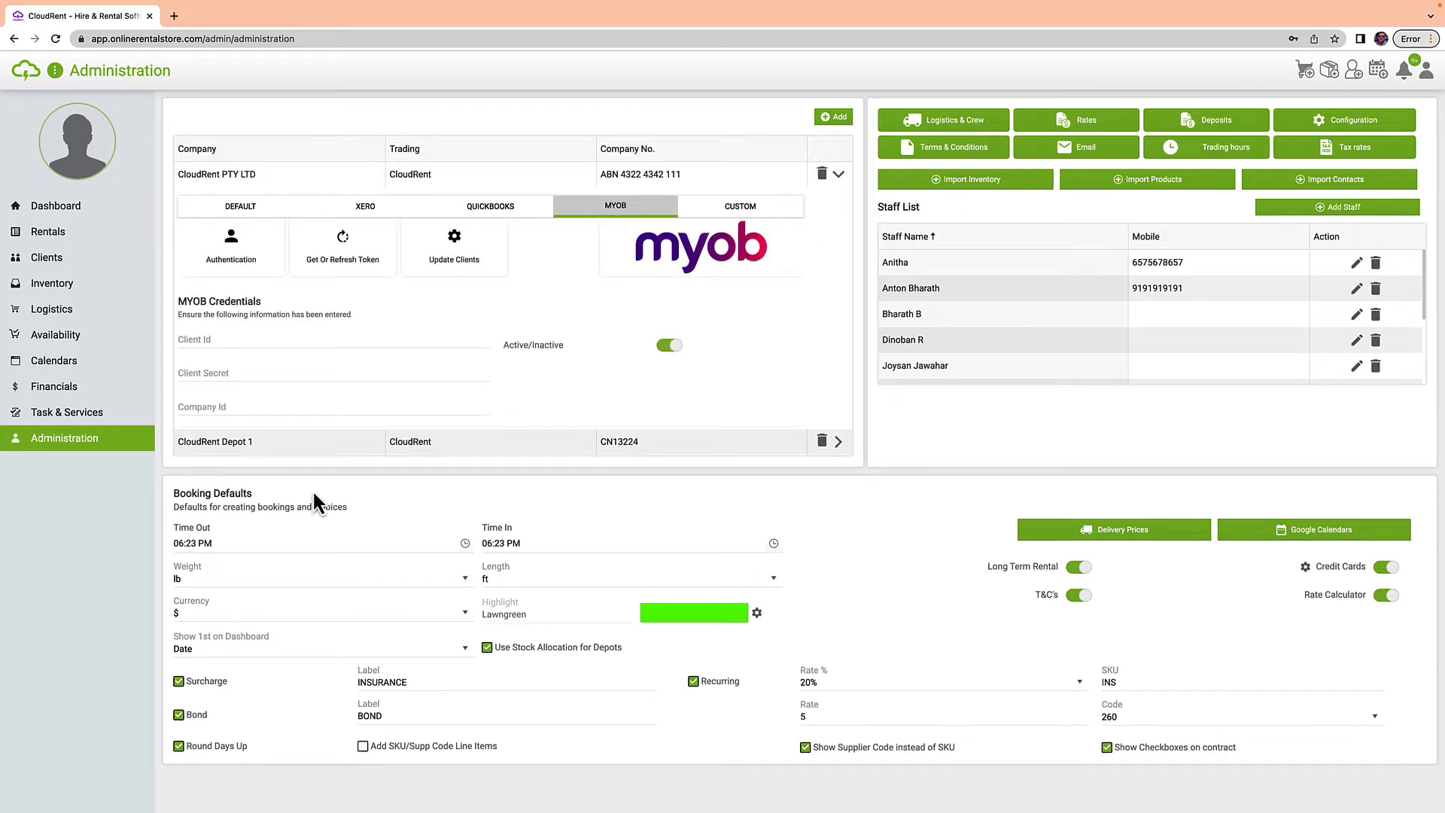
Step: Review the logistics and crew resources and the credit card and rental rates in the administration settings, closing each dialog
{"action": "left_click", "coordinate": [964, 128]}
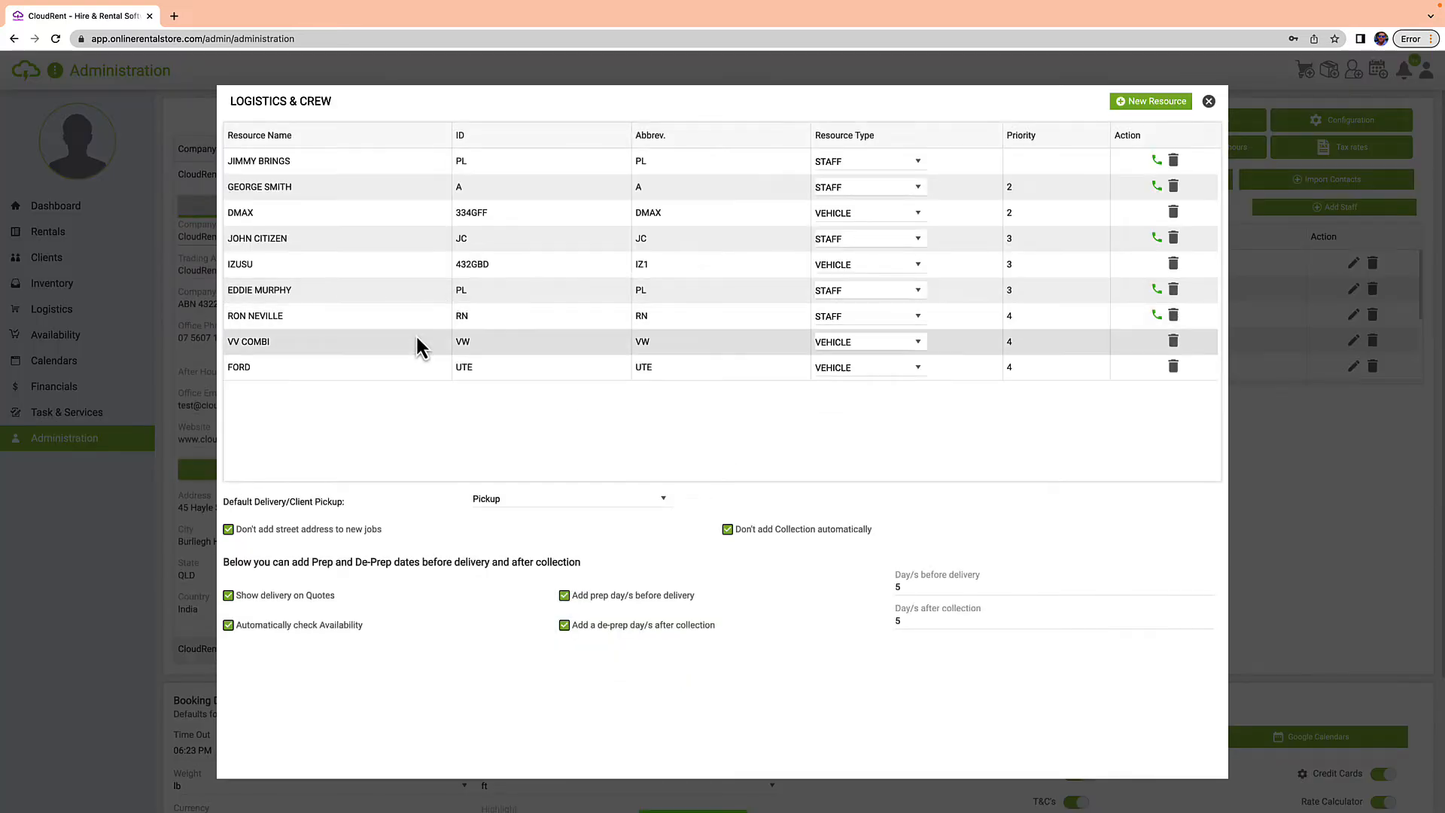
{"action": "left_click", "coordinate": [1208, 102]}
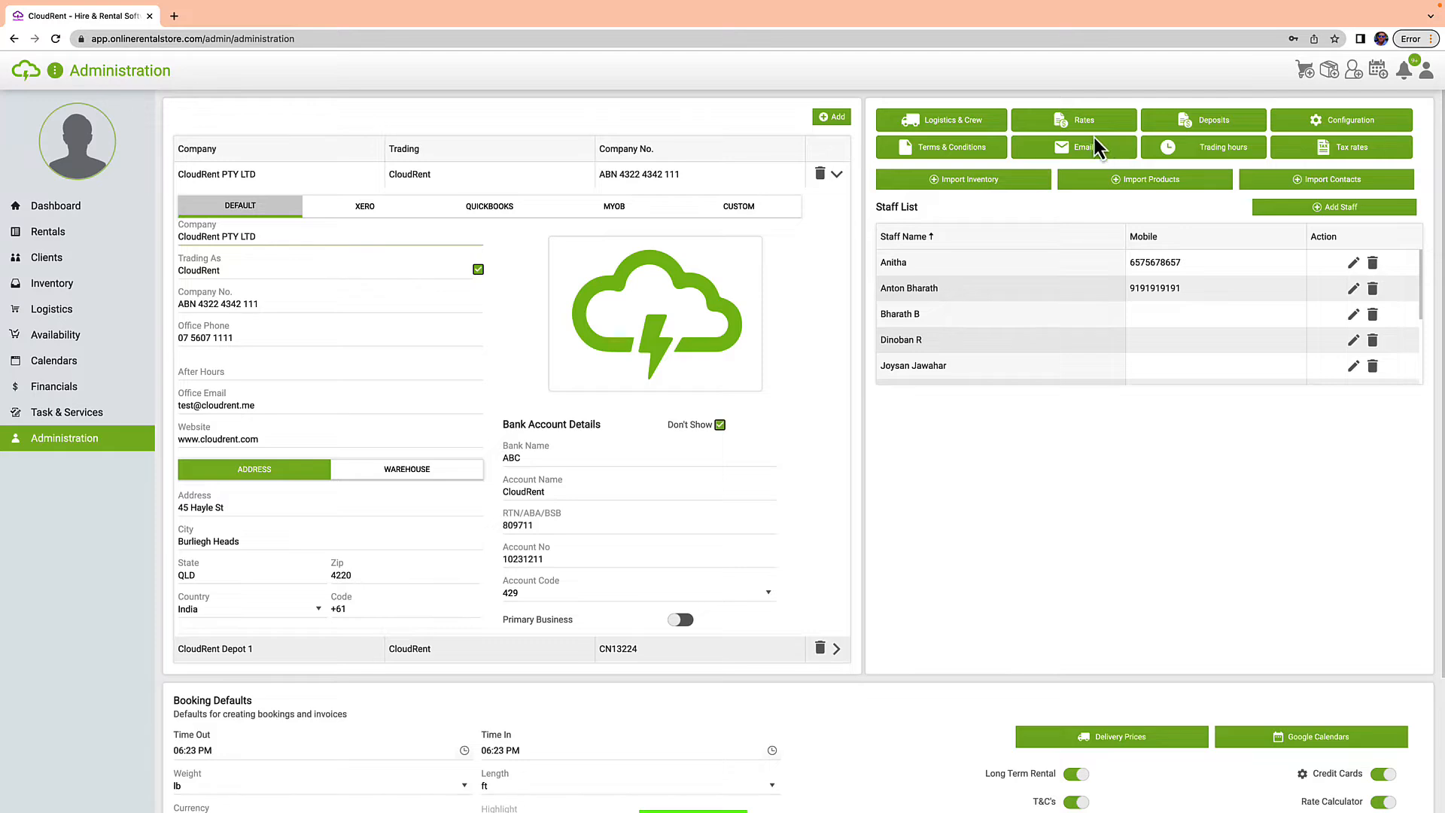
{"action": "left_click", "coordinate": [1092, 124]}
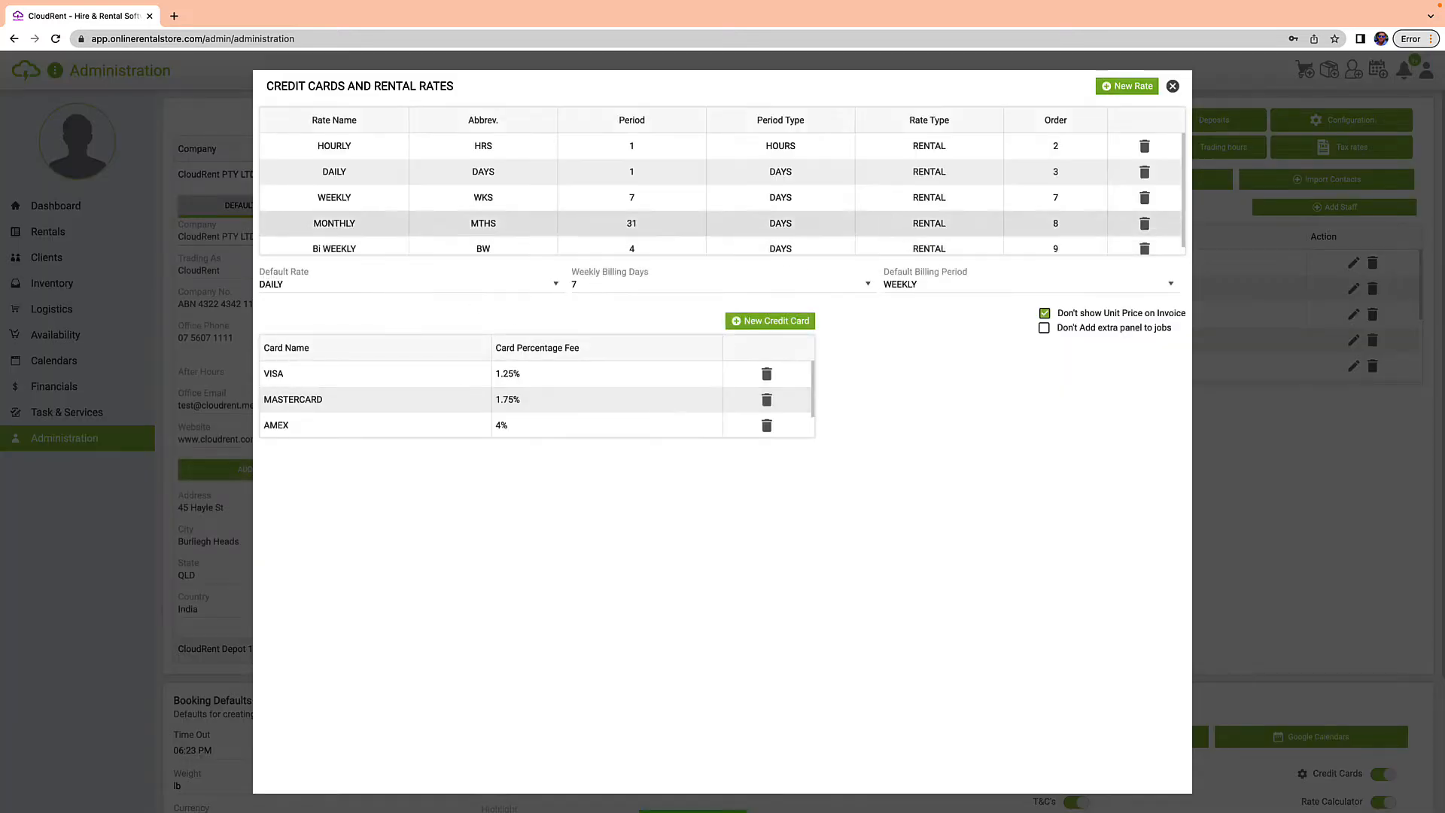
{"action": "left_click", "coordinate": [1172, 86]}
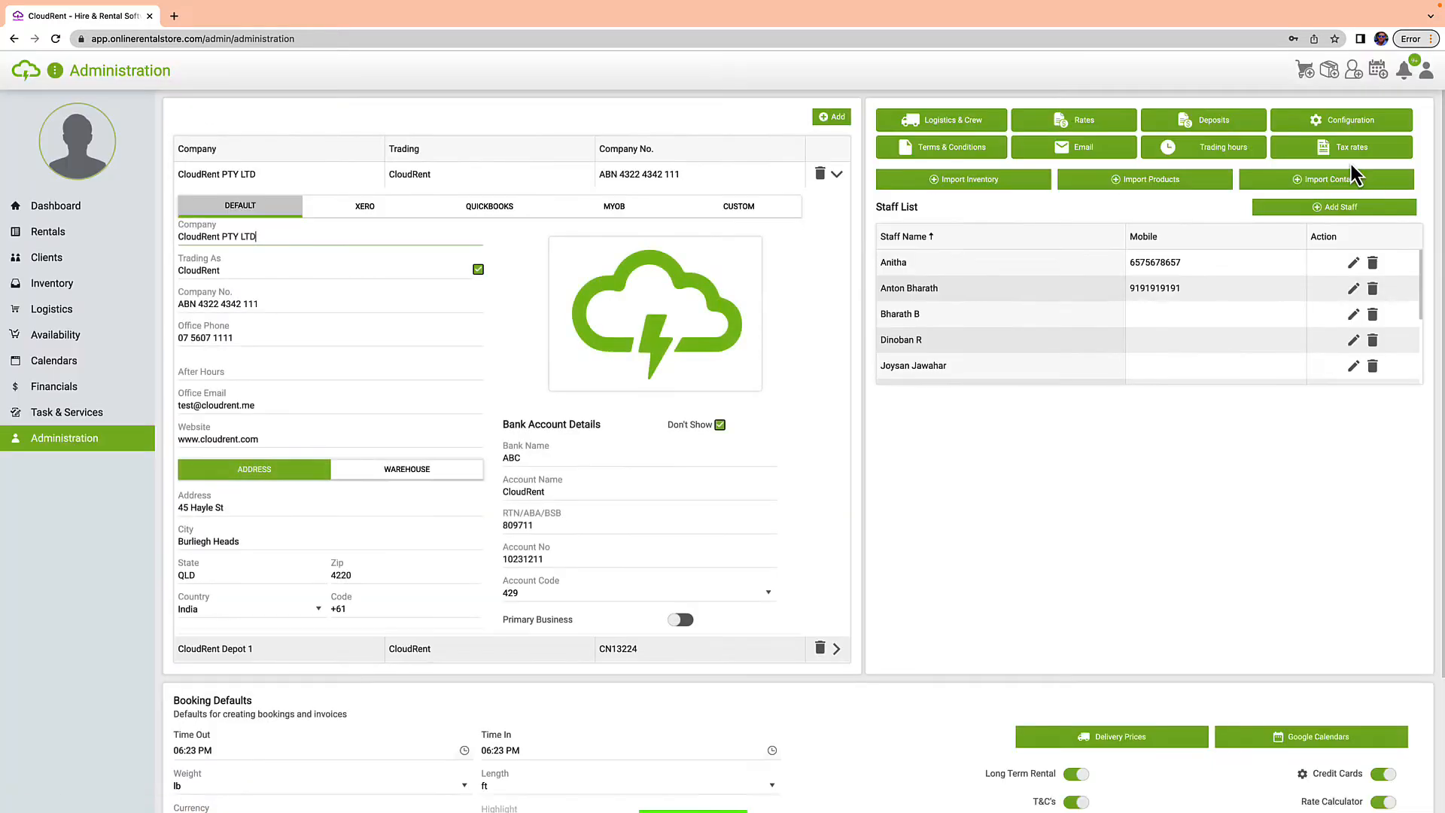
Step: Examine the configuration settings for job statuses, inventory categories and the calendar, and close them without changes
{"action": "left_click", "coordinate": [1378, 126]}
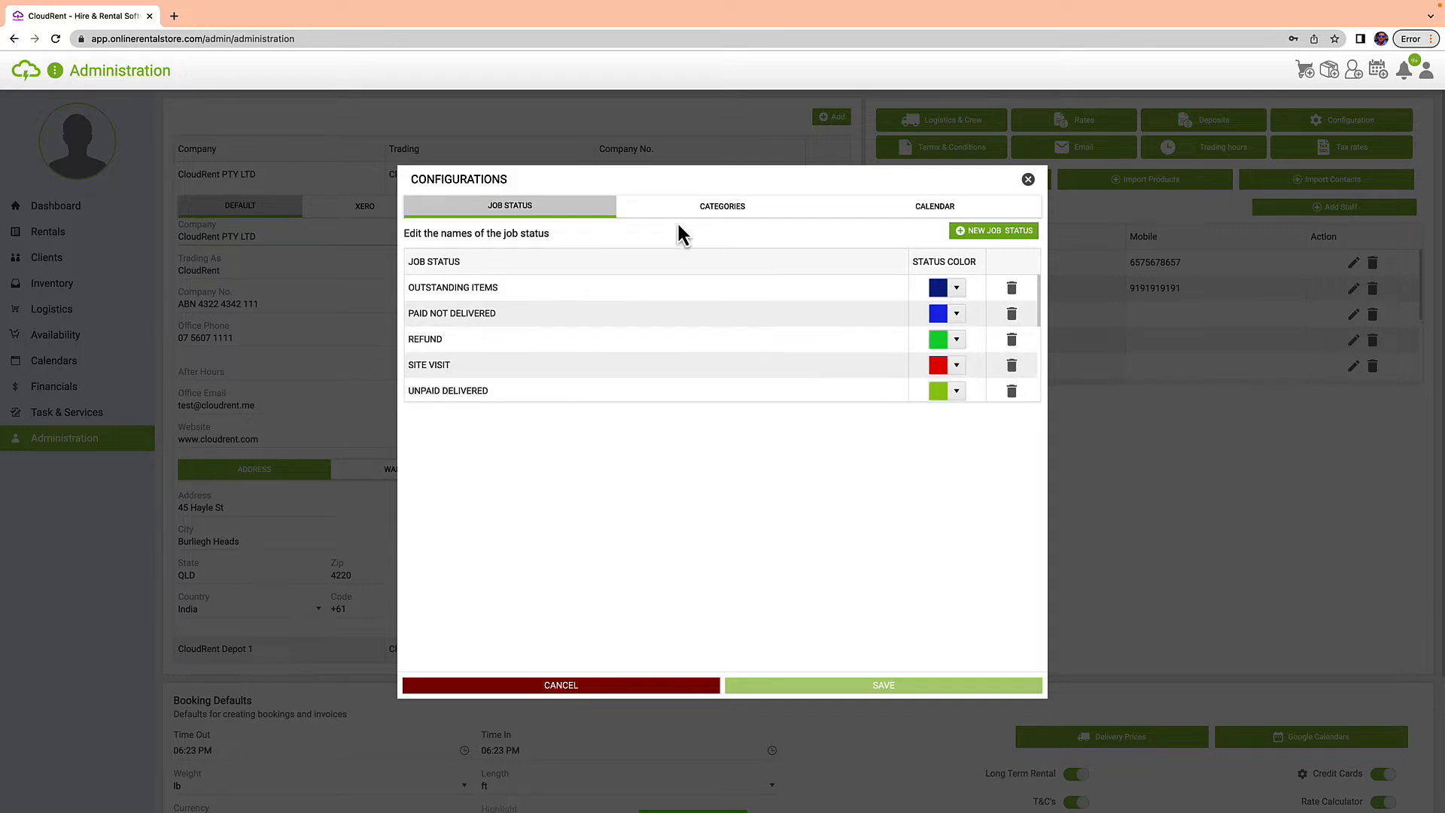
{"action": "left_click", "coordinate": [696, 213]}
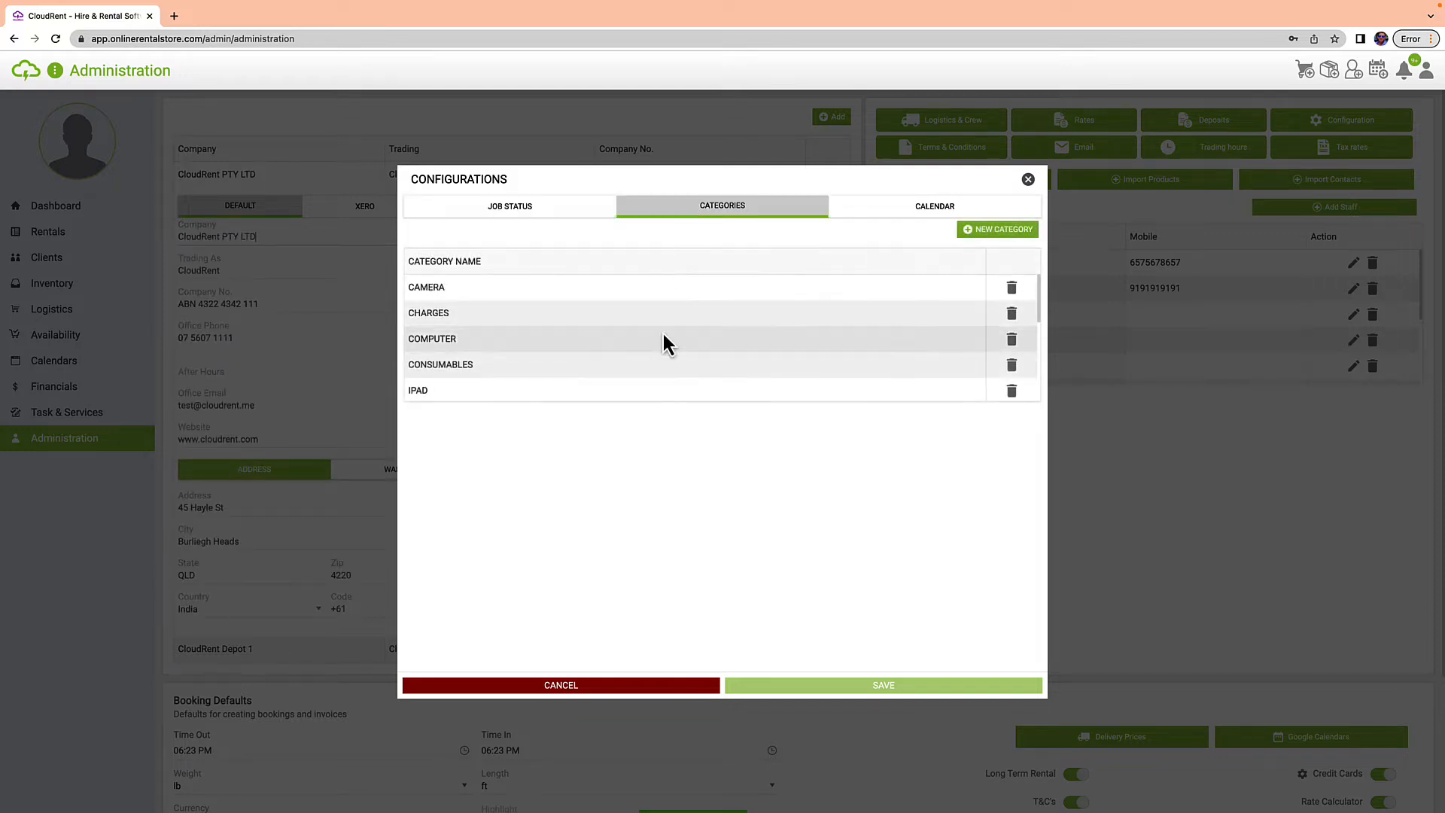
{"action": "scroll", "coordinate": [560, 334], "scroll_direction": "down", "scroll_amount": 3}
{"action": "scroll", "coordinate": [559, 343], "scroll_direction": "down", "scroll_amount": 2}
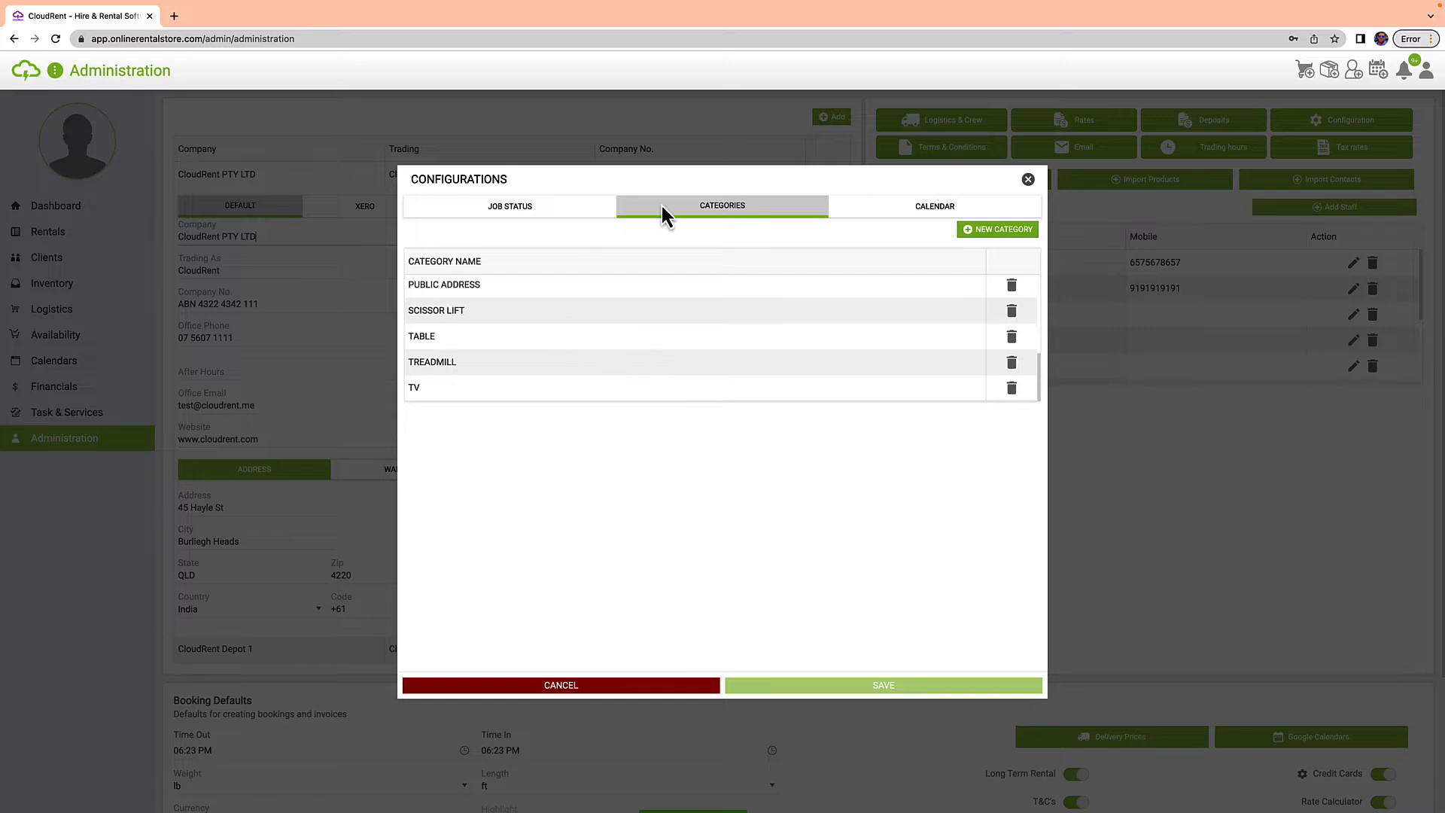
{"action": "left_click", "coordinate": [901, 212]}
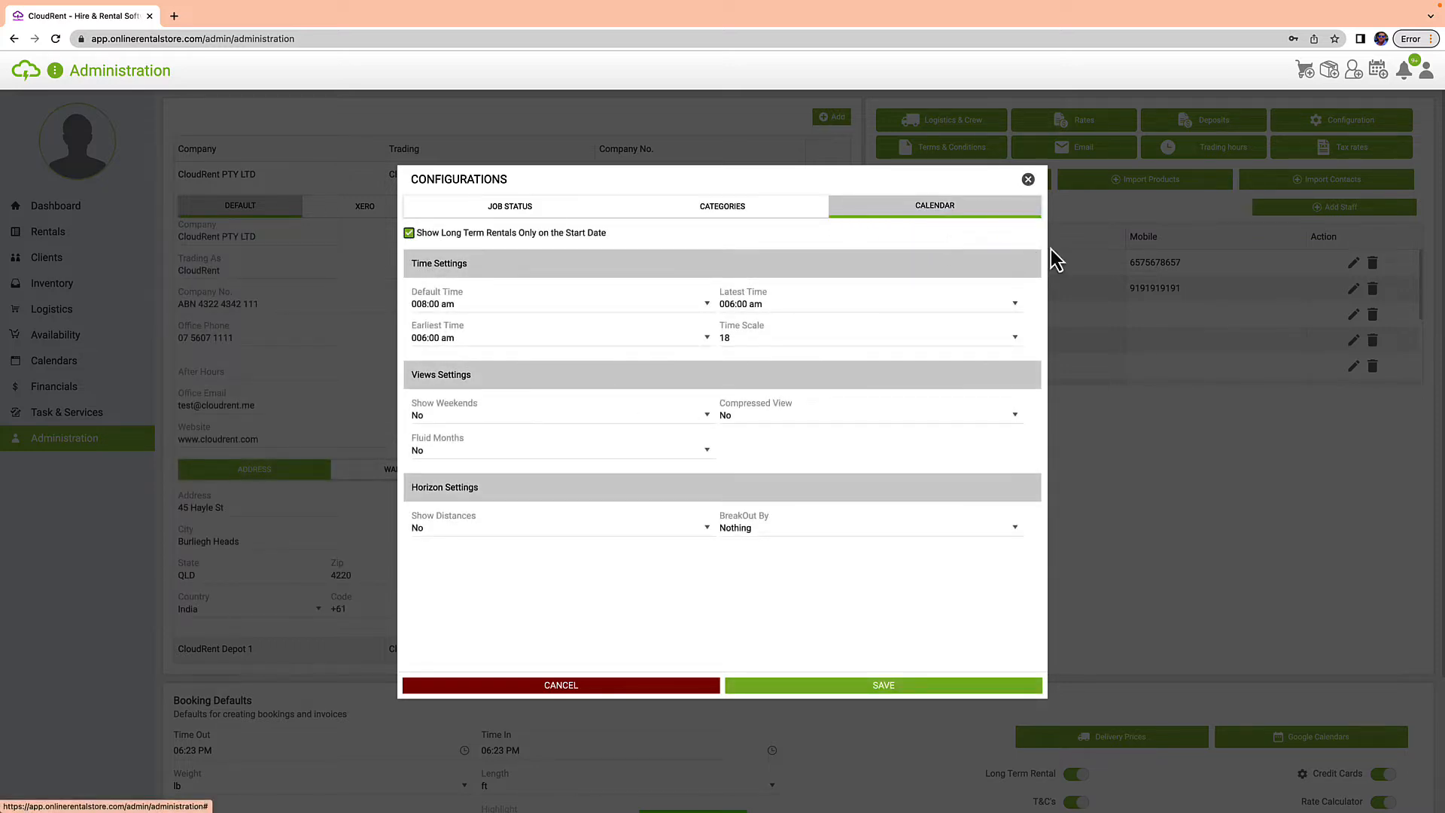
{"action": "left_click", "coordinate": [1027, 181]}
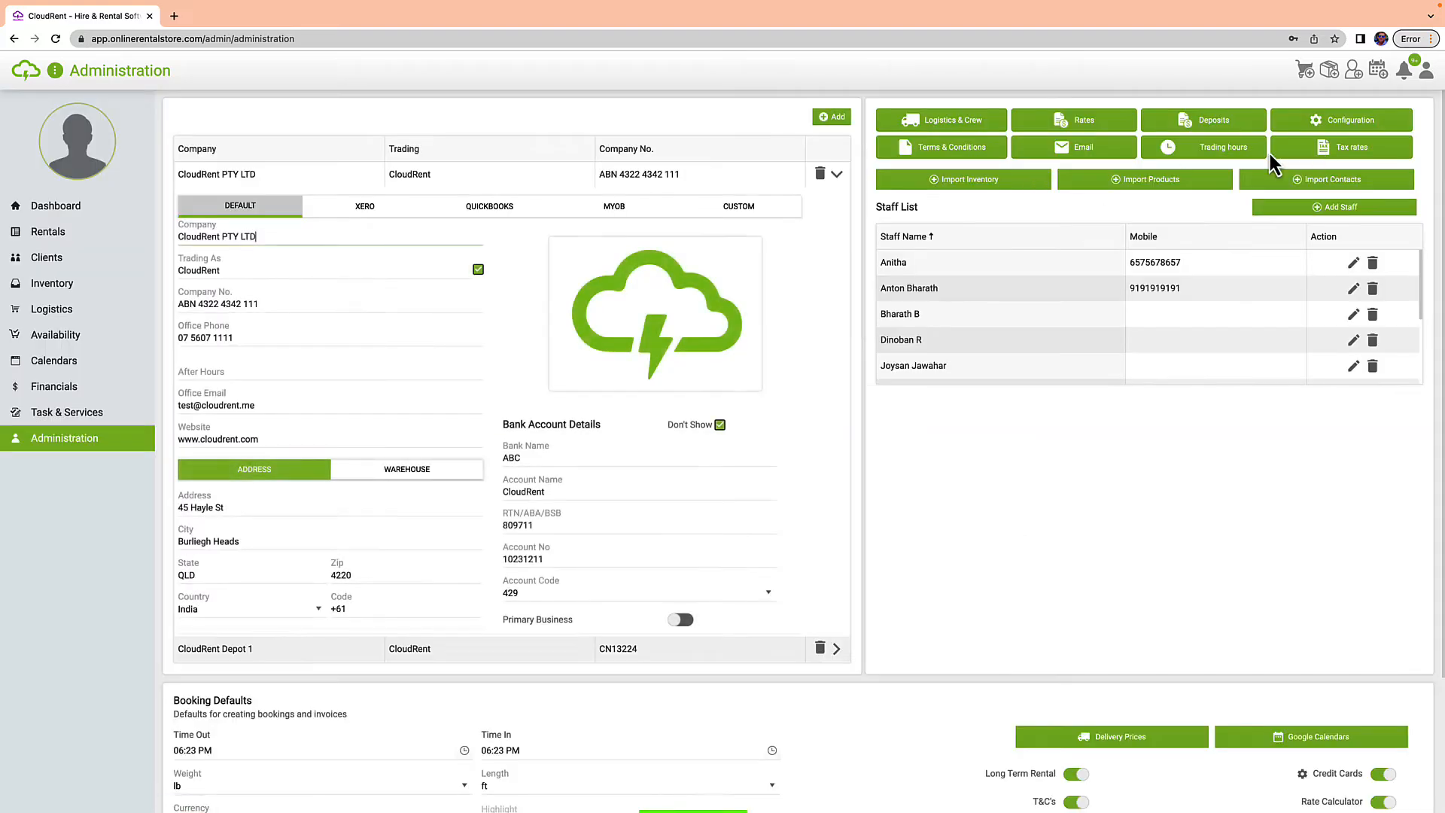
Step: Review the email default templates for rentals, payment, invoices and POS, and close them
{"action": "left_click", "coordinate": [1084, 149]}
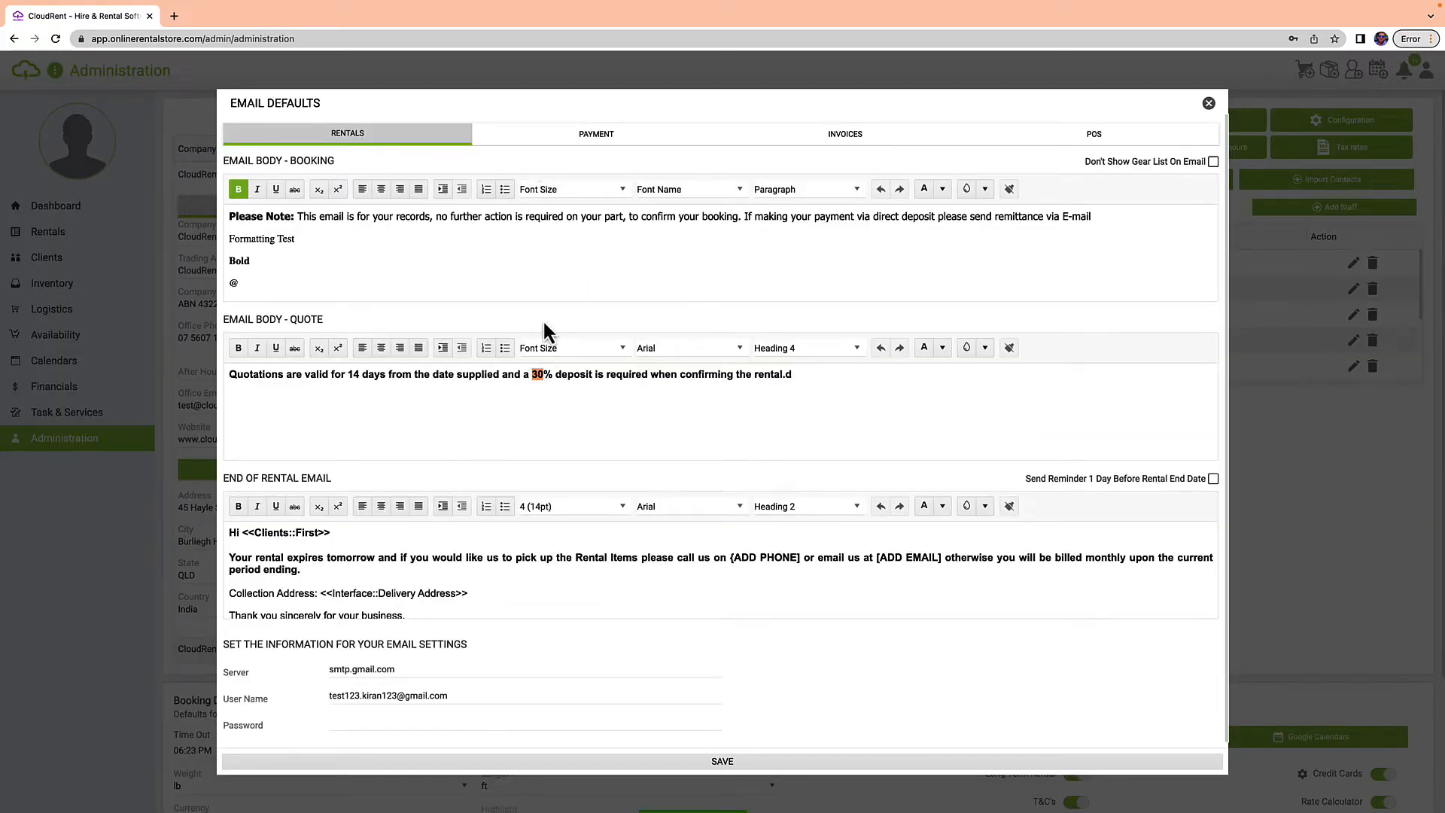
{"action": "left_click", "coordinate": [599, 134]}
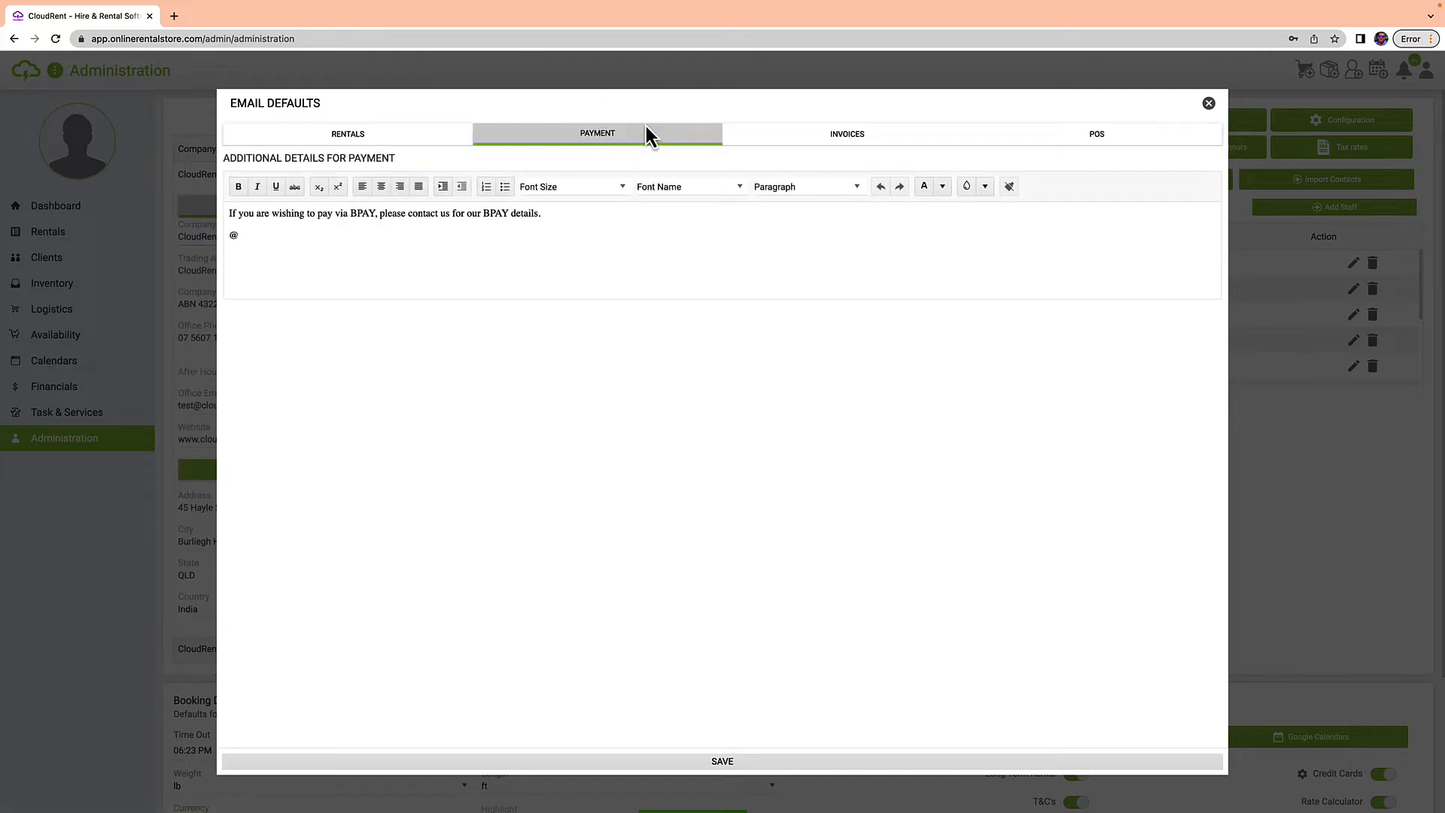
{"action": "left_click", "coordinate": [860, 134]}
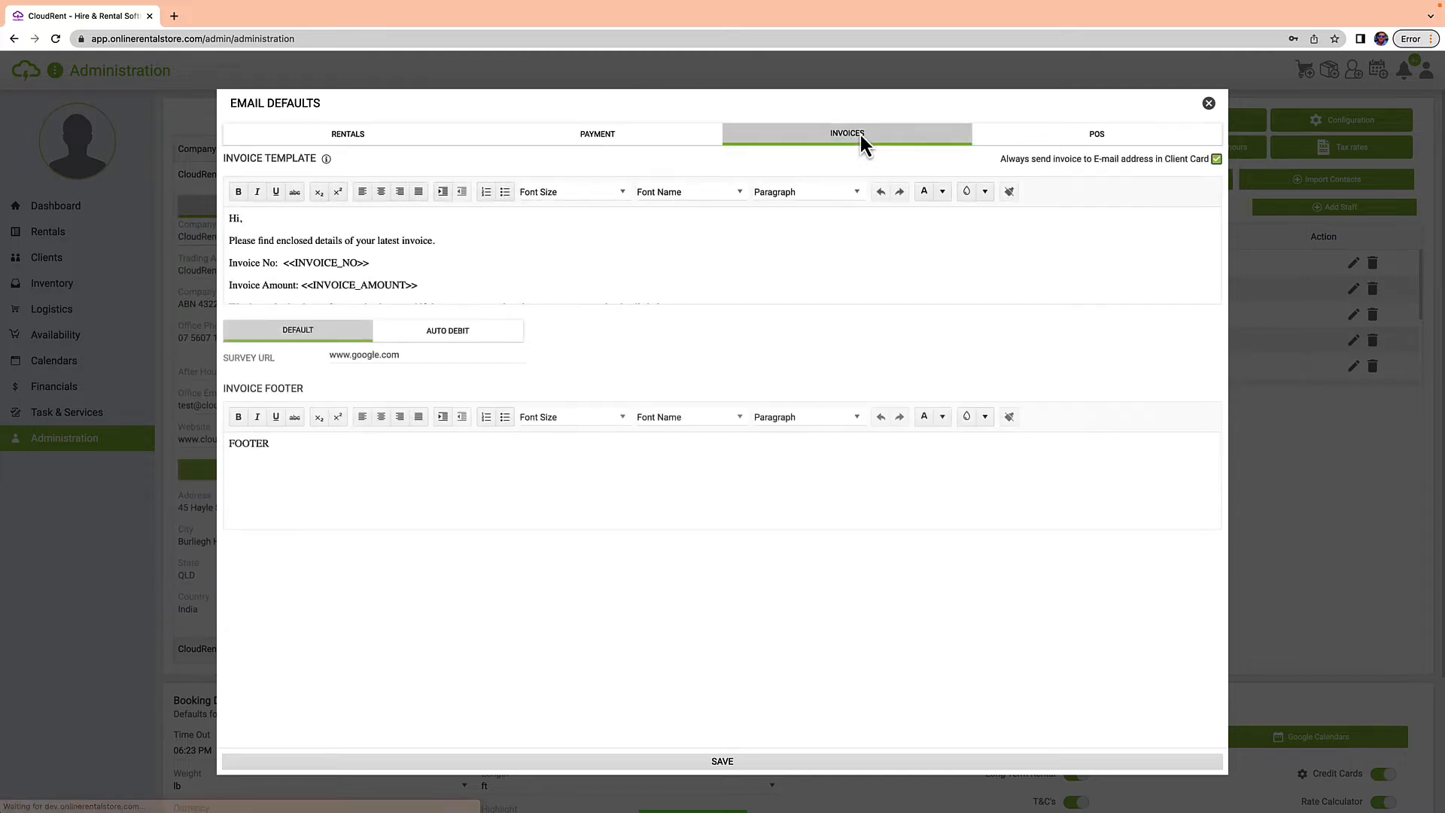
{"action": "left_click", "coordinate": [1090, 143]}
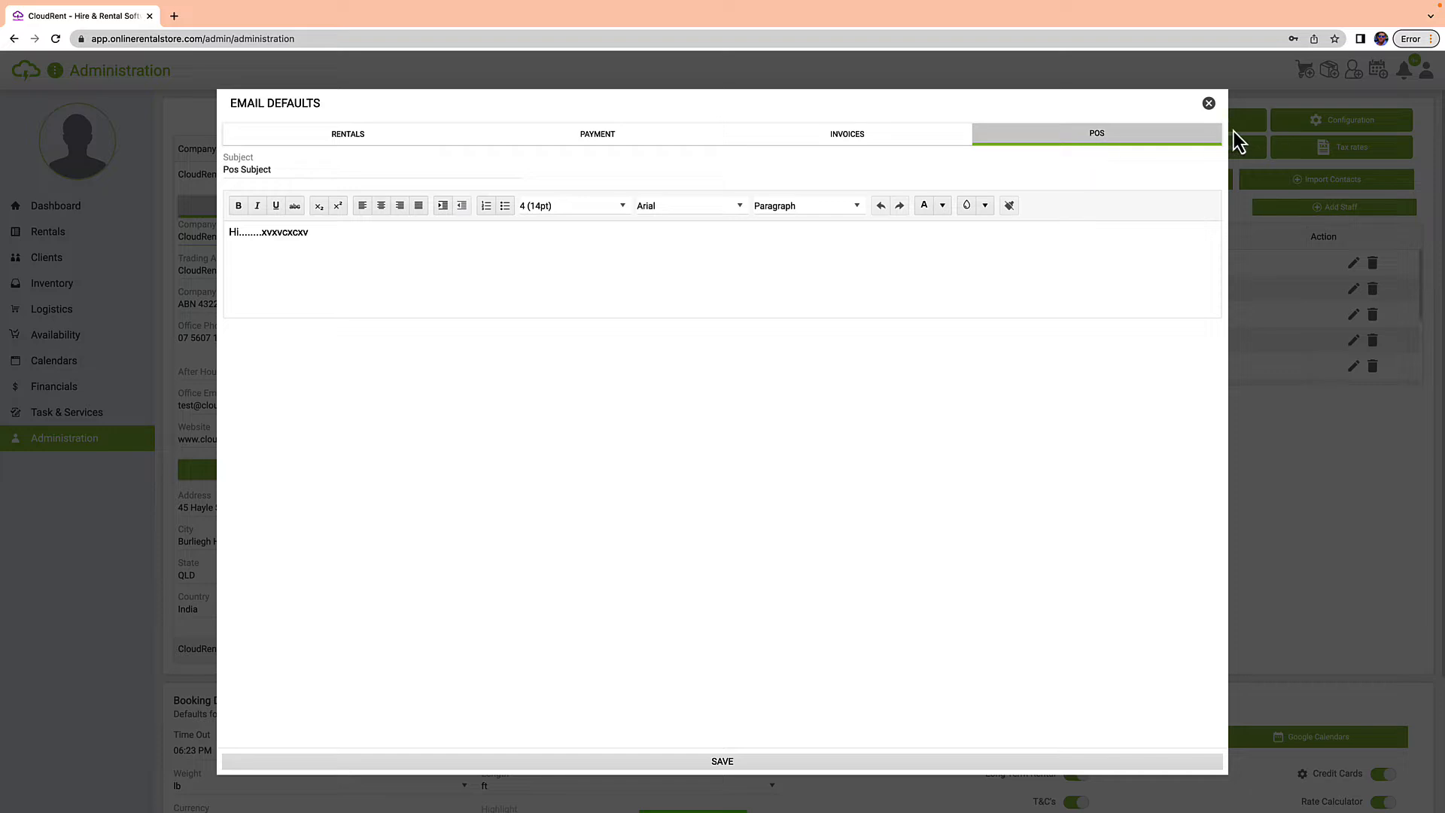
{"action": "left_click", "coordinate": [1208, 103]}
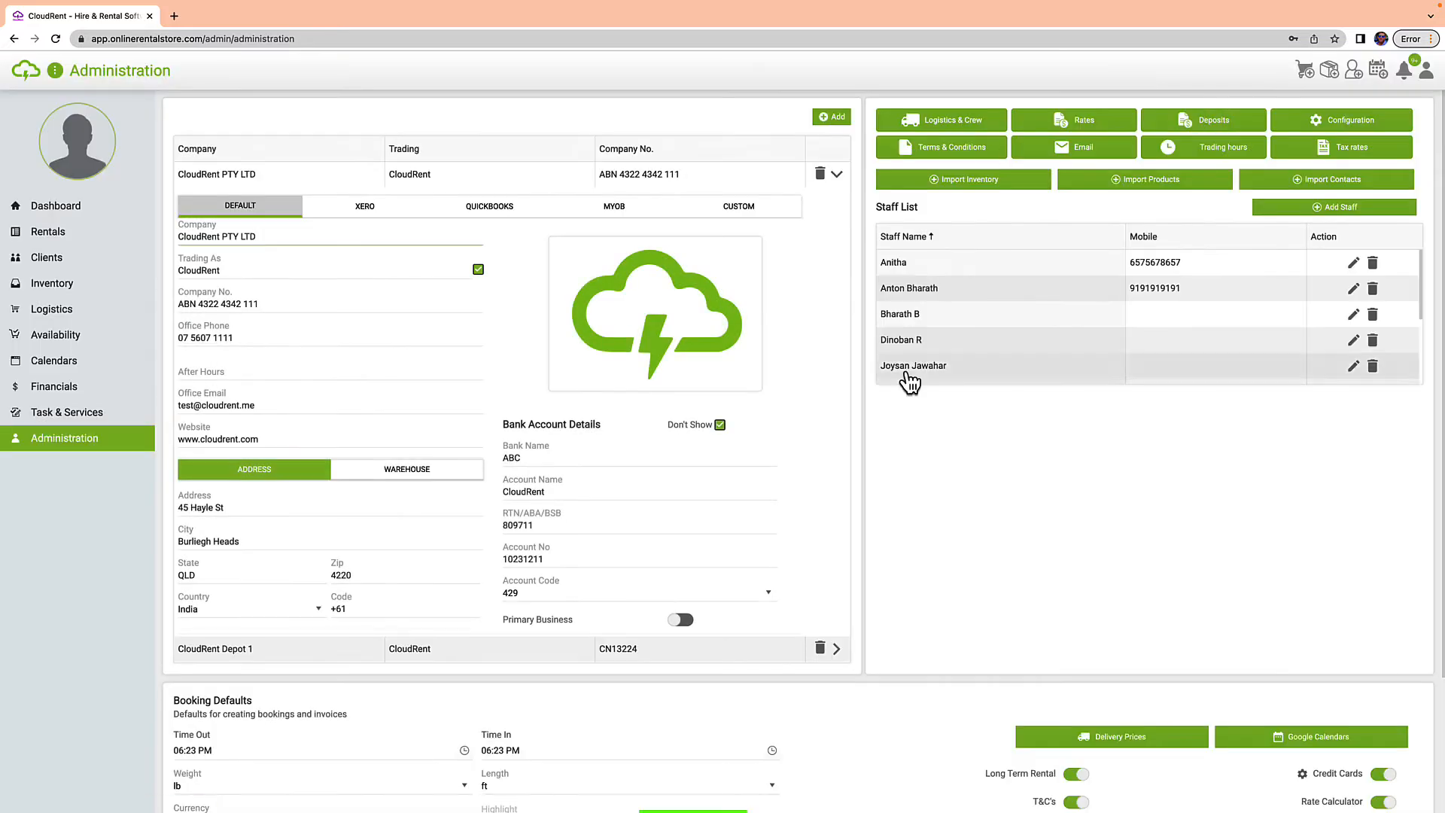
Step: Look at the access rights options of the first staff member and the booking defaults without changing anything
{"action": "left_click", "coordinate": [1354, 289]}
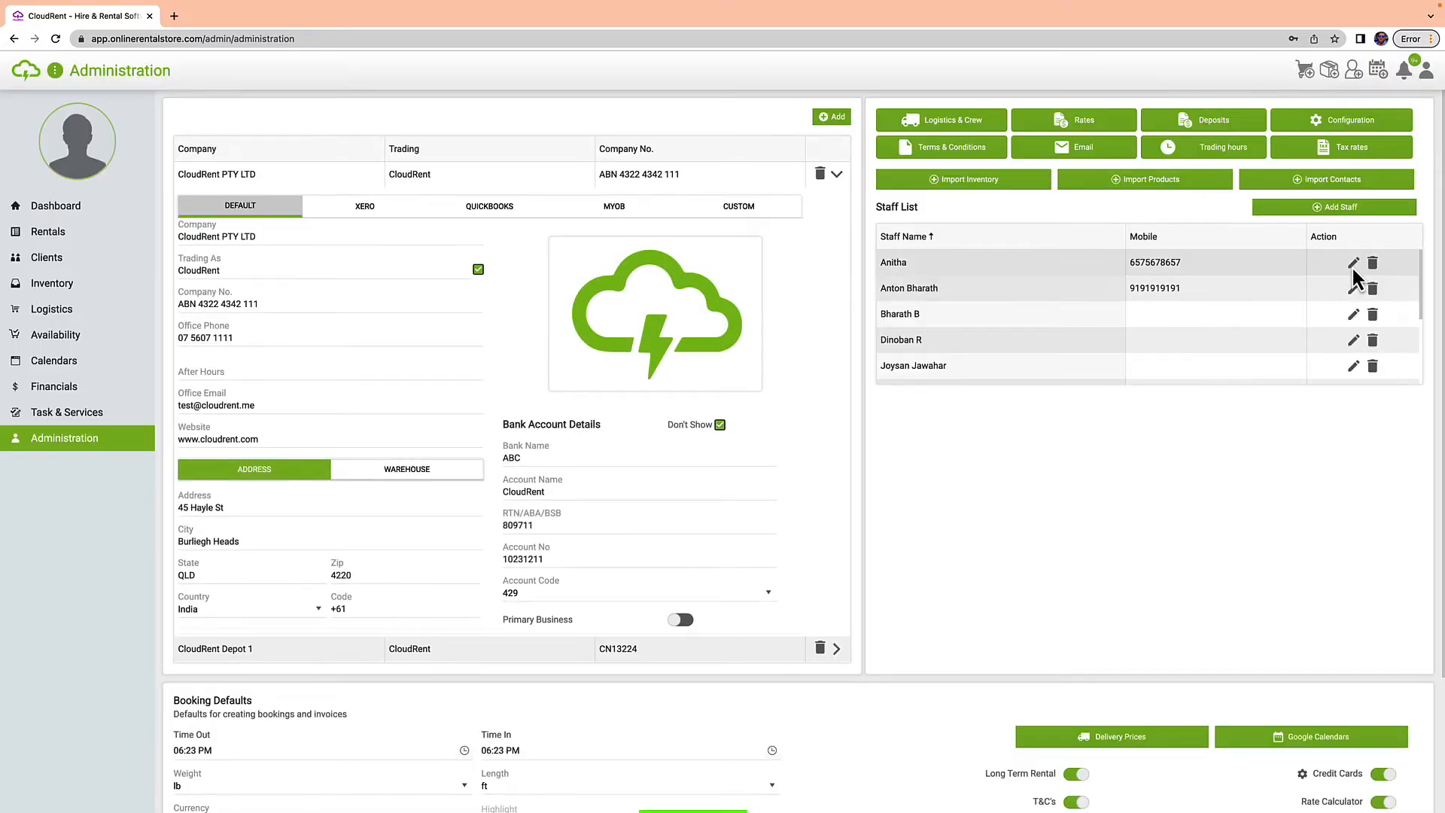
{"action": "left_click", "coordinate": [909, 226]}
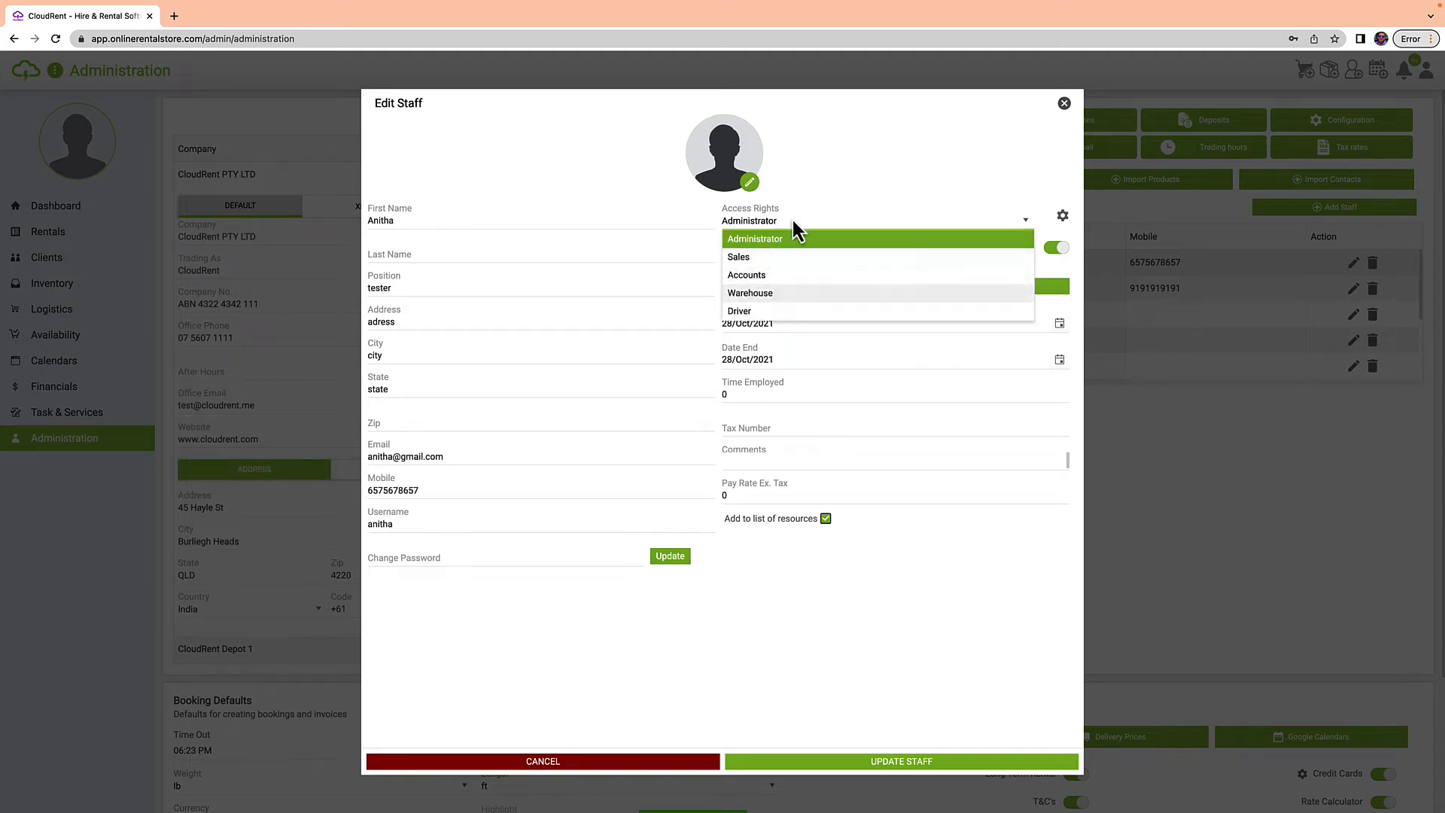
{"action": "left_click", "coordinate": [1064, 105]}
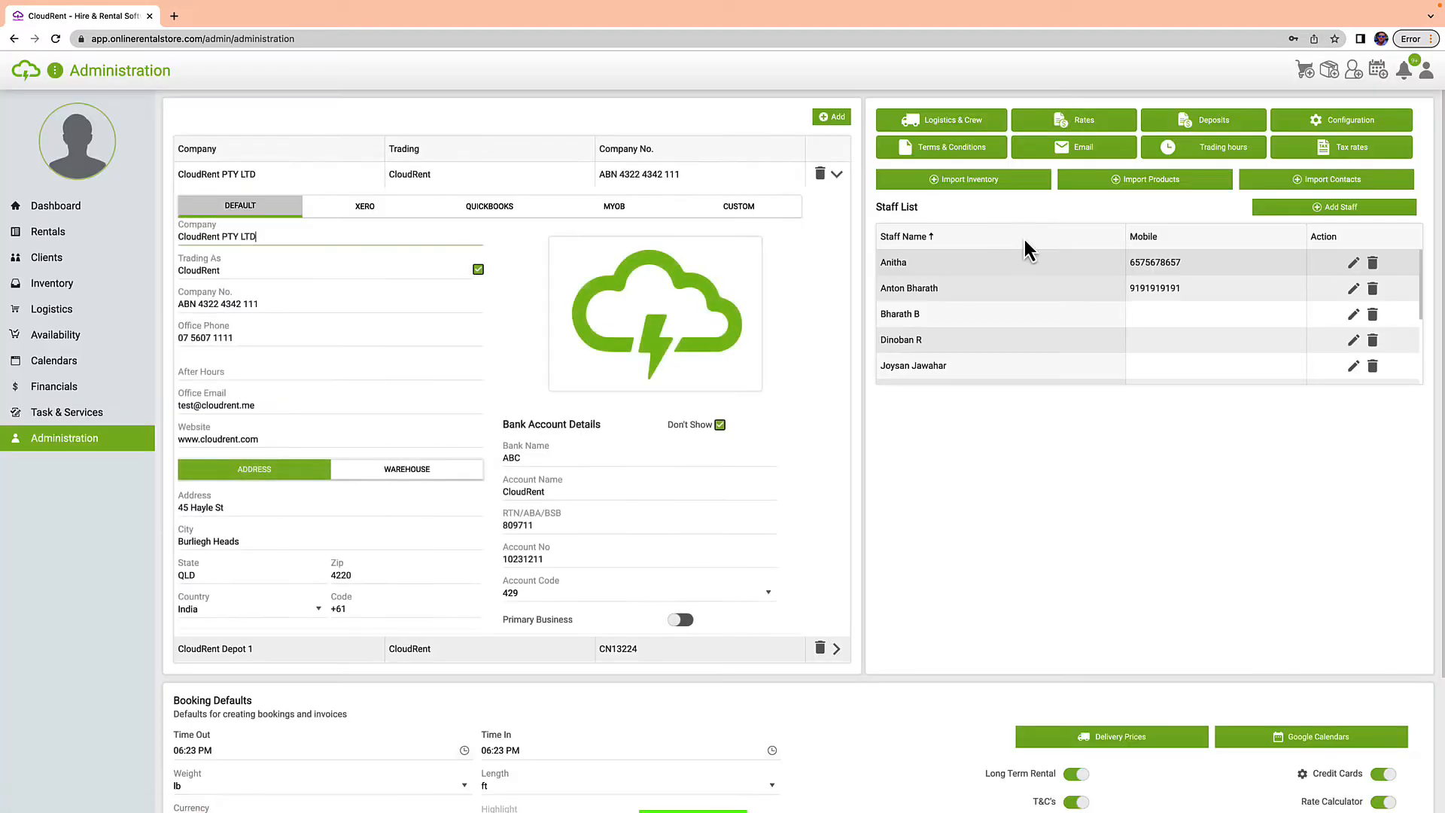
{"action": "scroll", "coordinate": [873, 775], "scroll_direction": "down", "scroll_amount": 3}
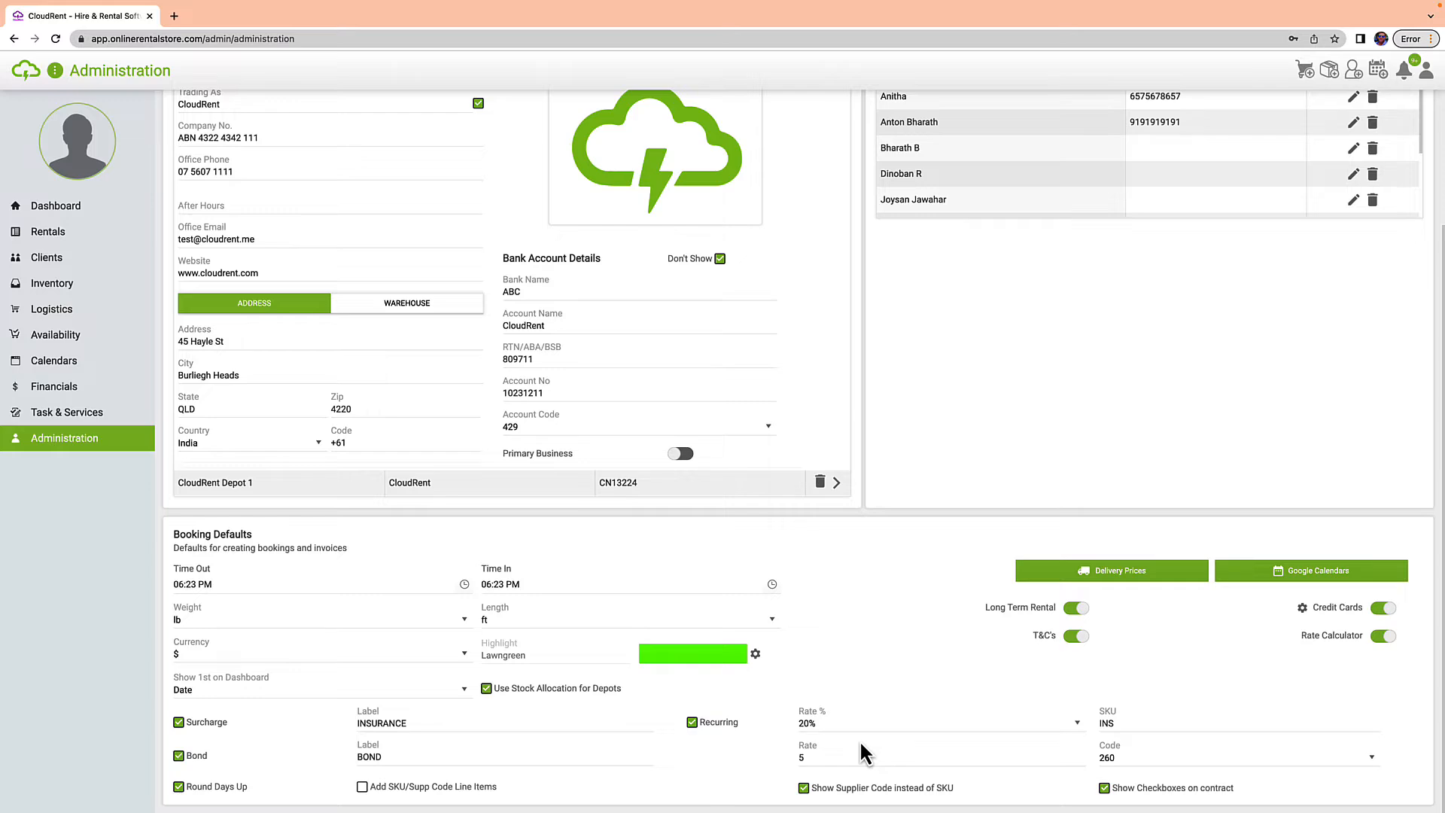
{"action": "scroll", "coordinate": [860, 739], "scroll_direction": "up", "scroll_amount": 3}
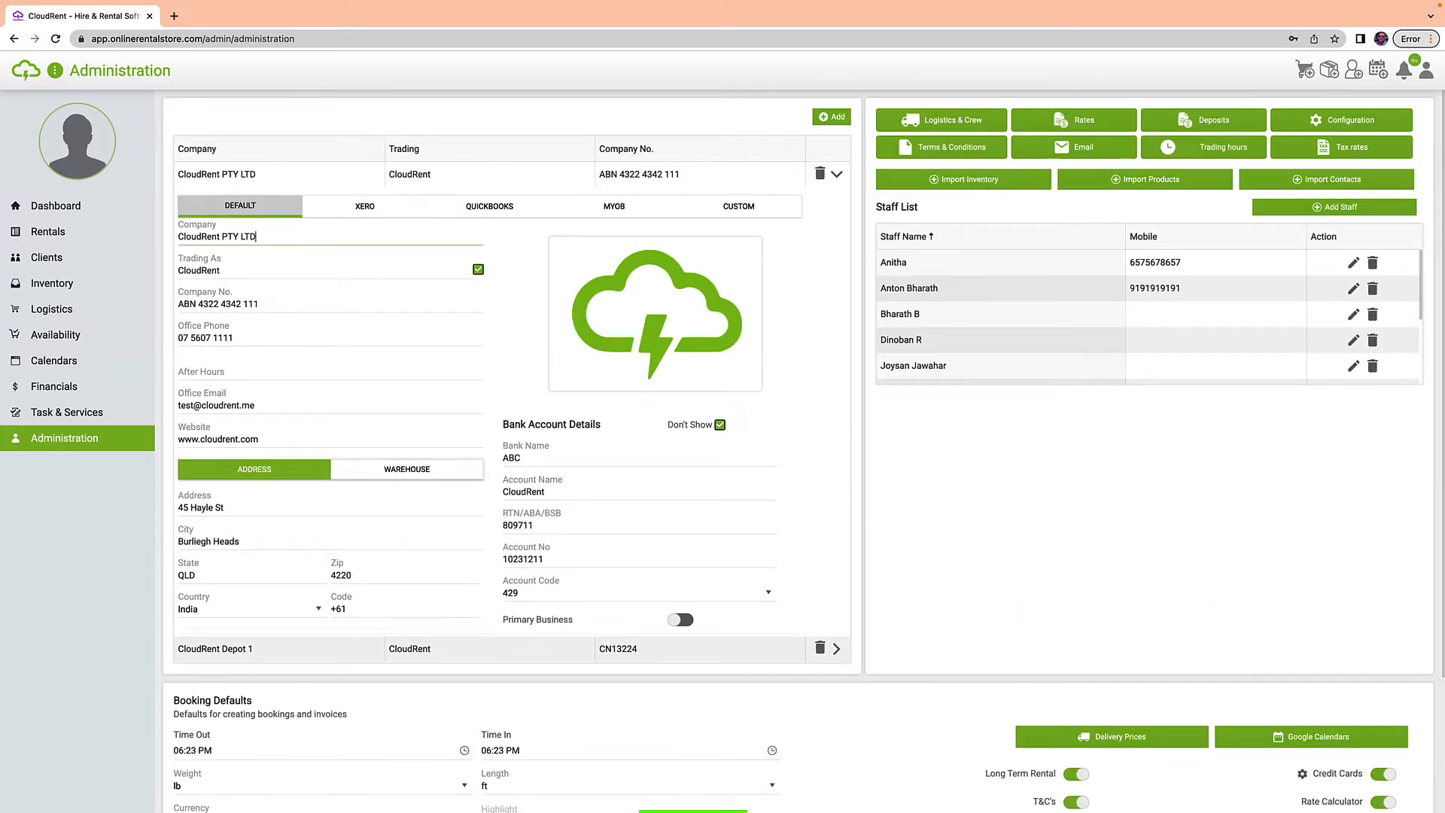
Step: Open service call task 6920, add the AAA Batteries and PA system sell items to it, and close the task
{"action": "left_click", "coordinate": [78, 415]}
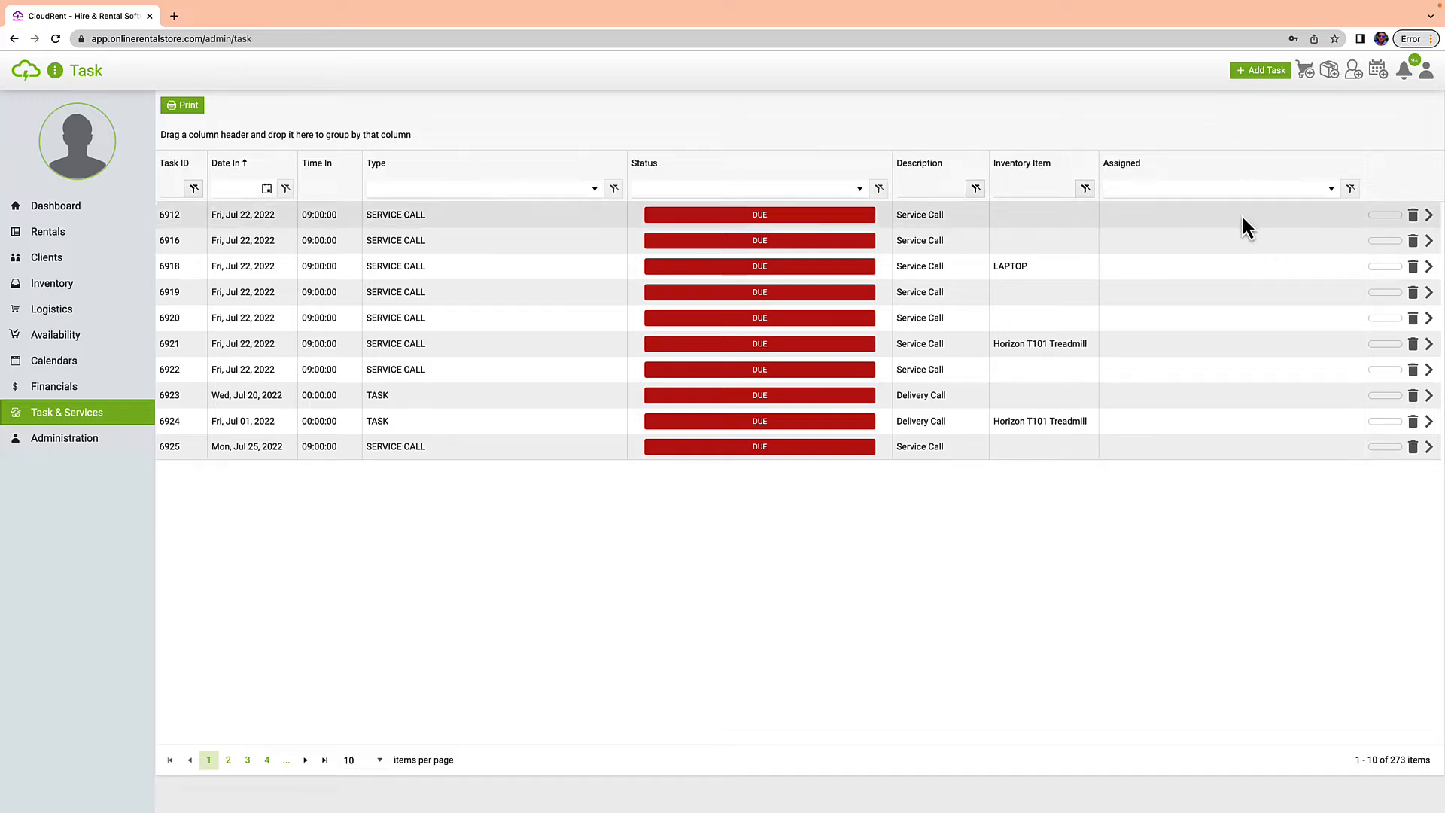
{"action": "left_click", "coordinate": [1428, 319]}
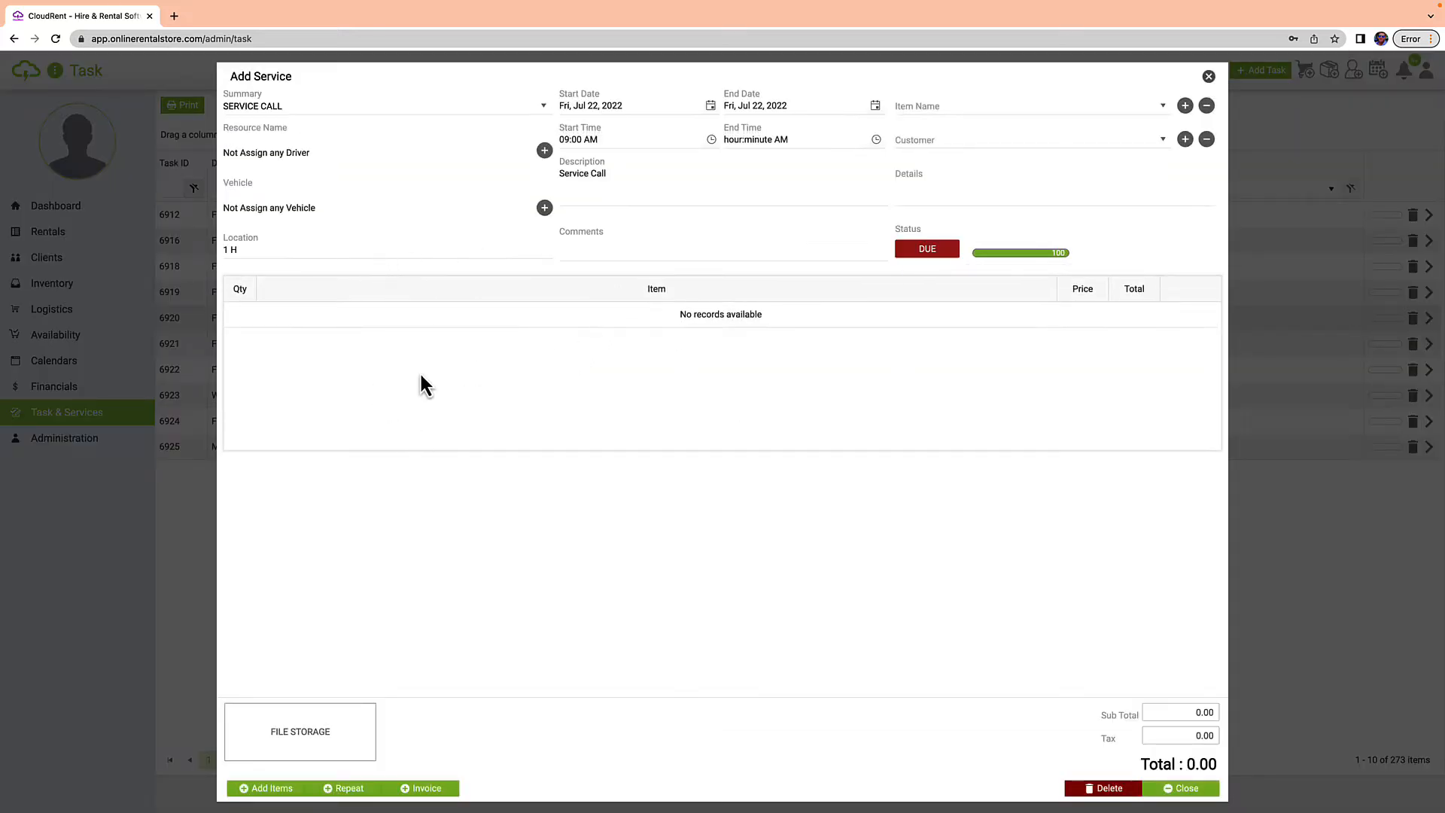
{"action": "left_click", "coordinate": [285, 789]}
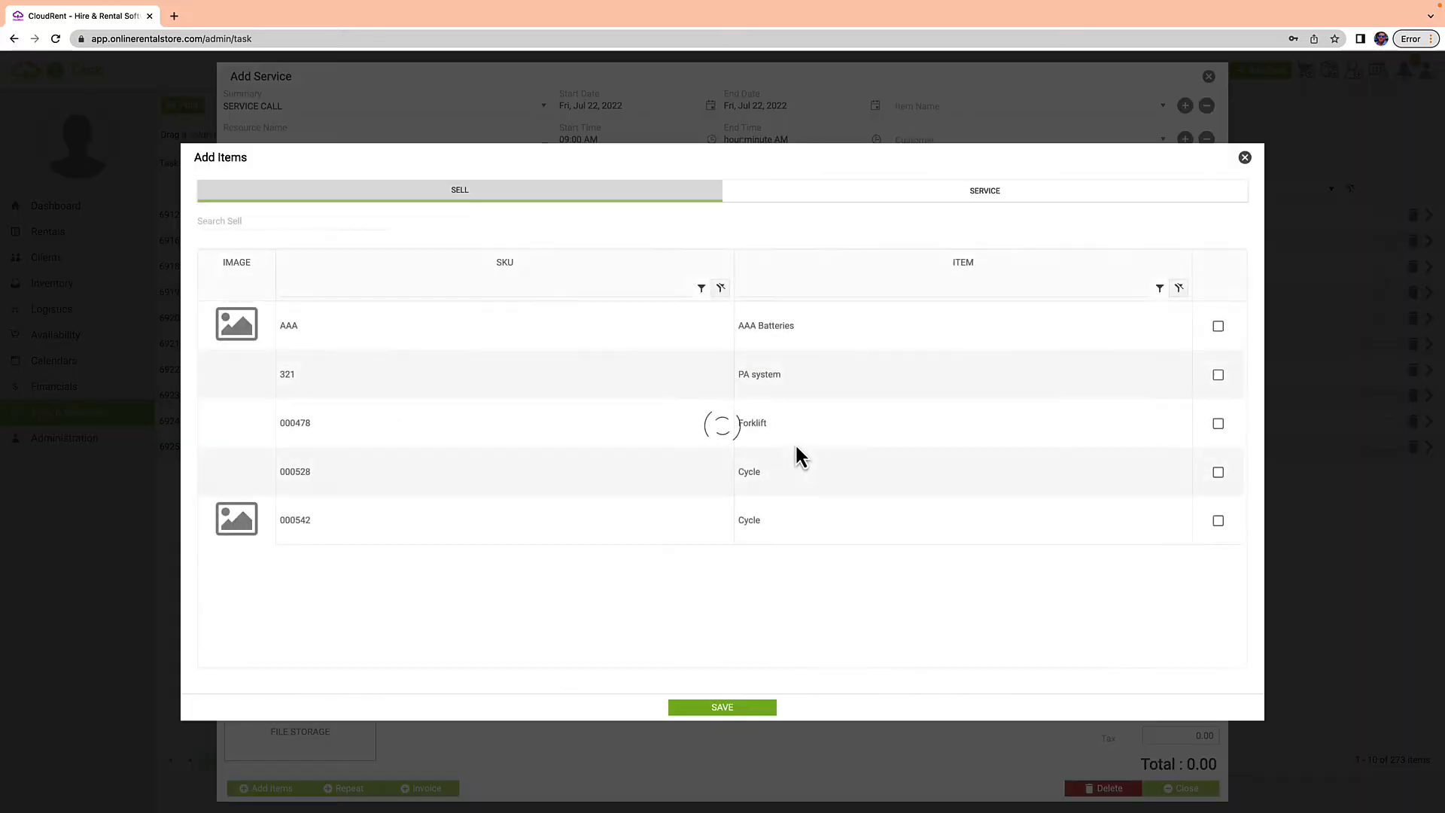
{"action": "left_click", "coordinate": [1218, 328]}
{"action": "left_click", "coordinate": [1218, 375]}
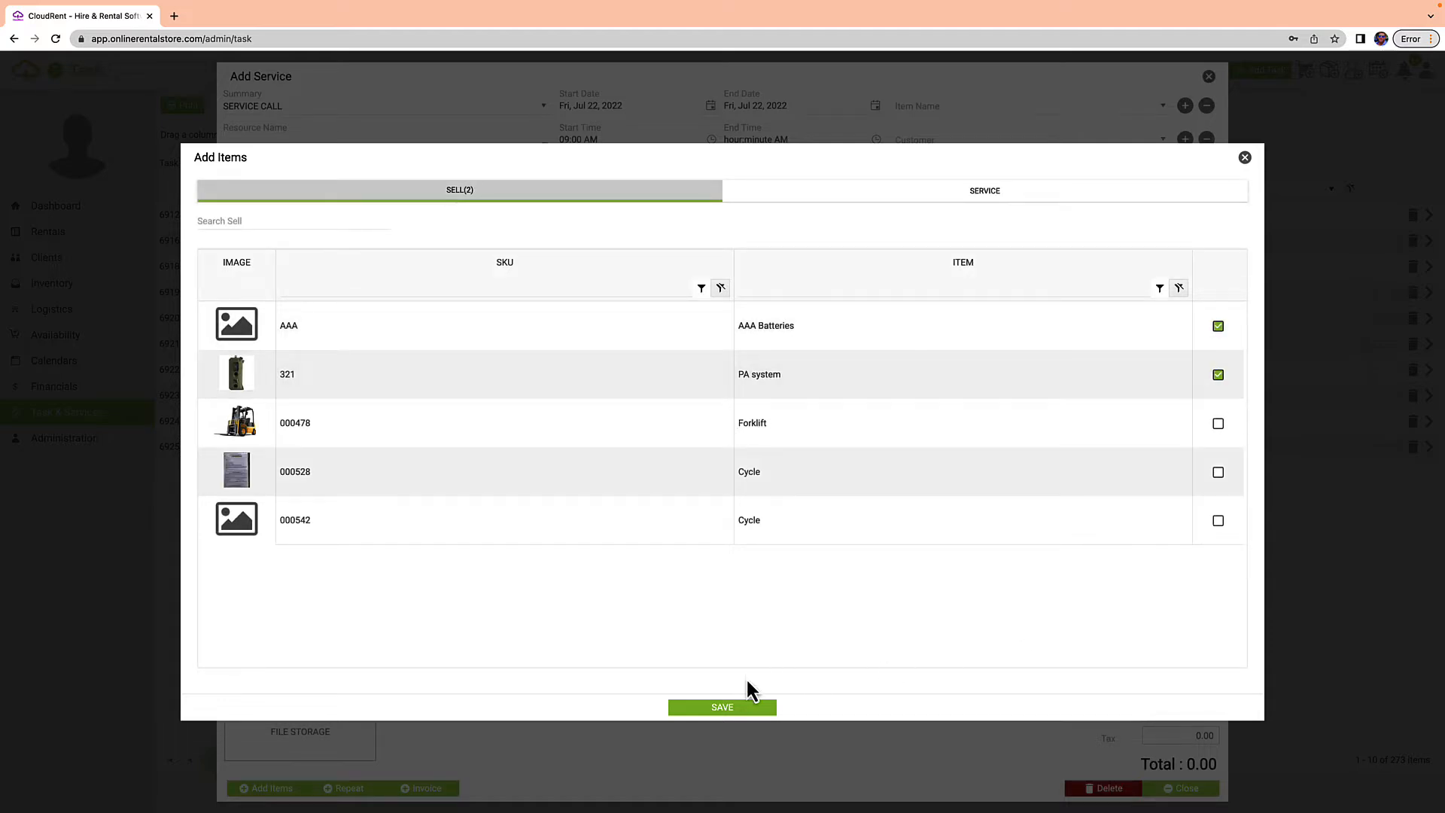
{"action": "left_click", "coordinate": [741, 709]}
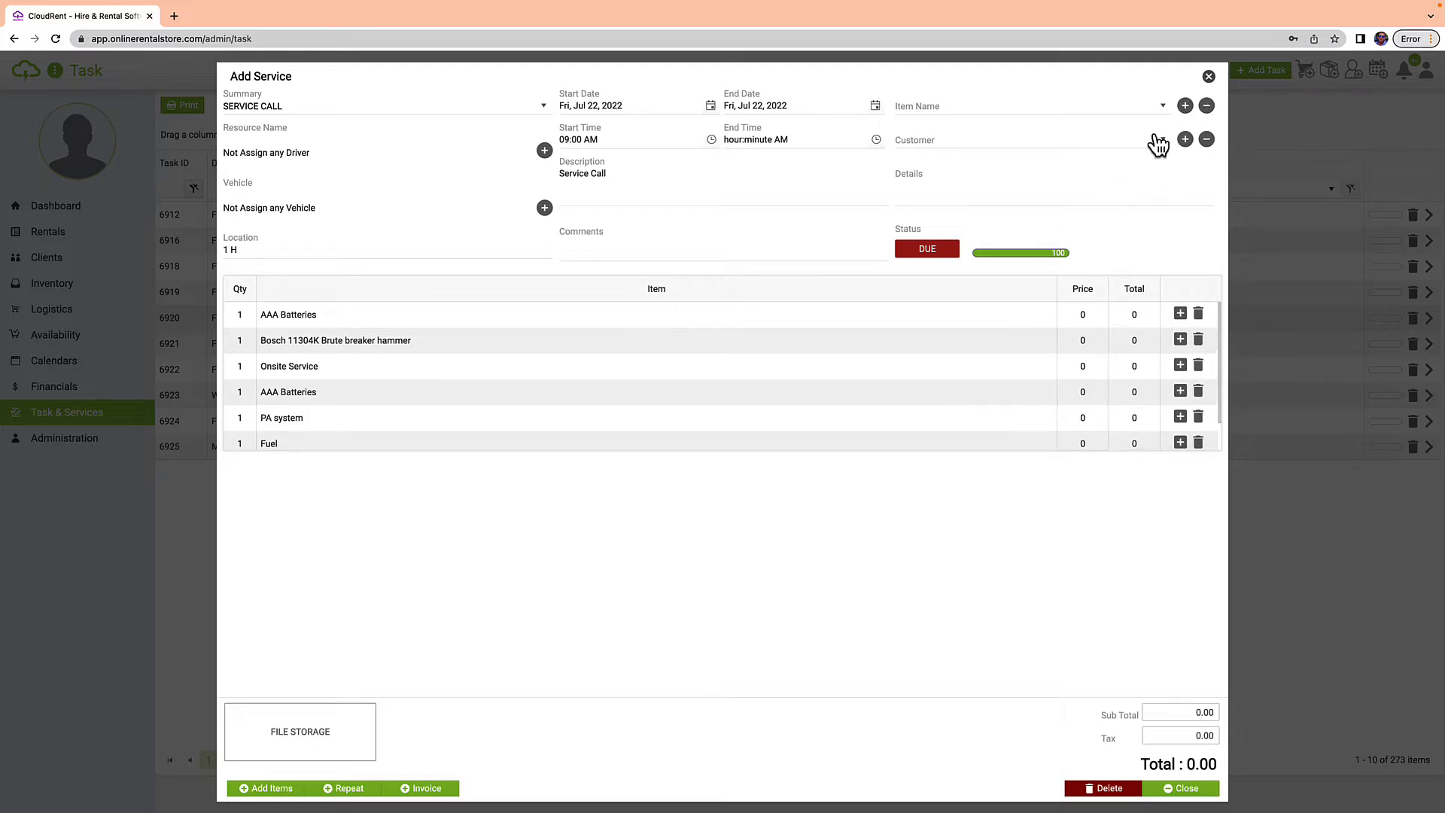
{"action": "left_click", "coordinate": [1183, 789]}
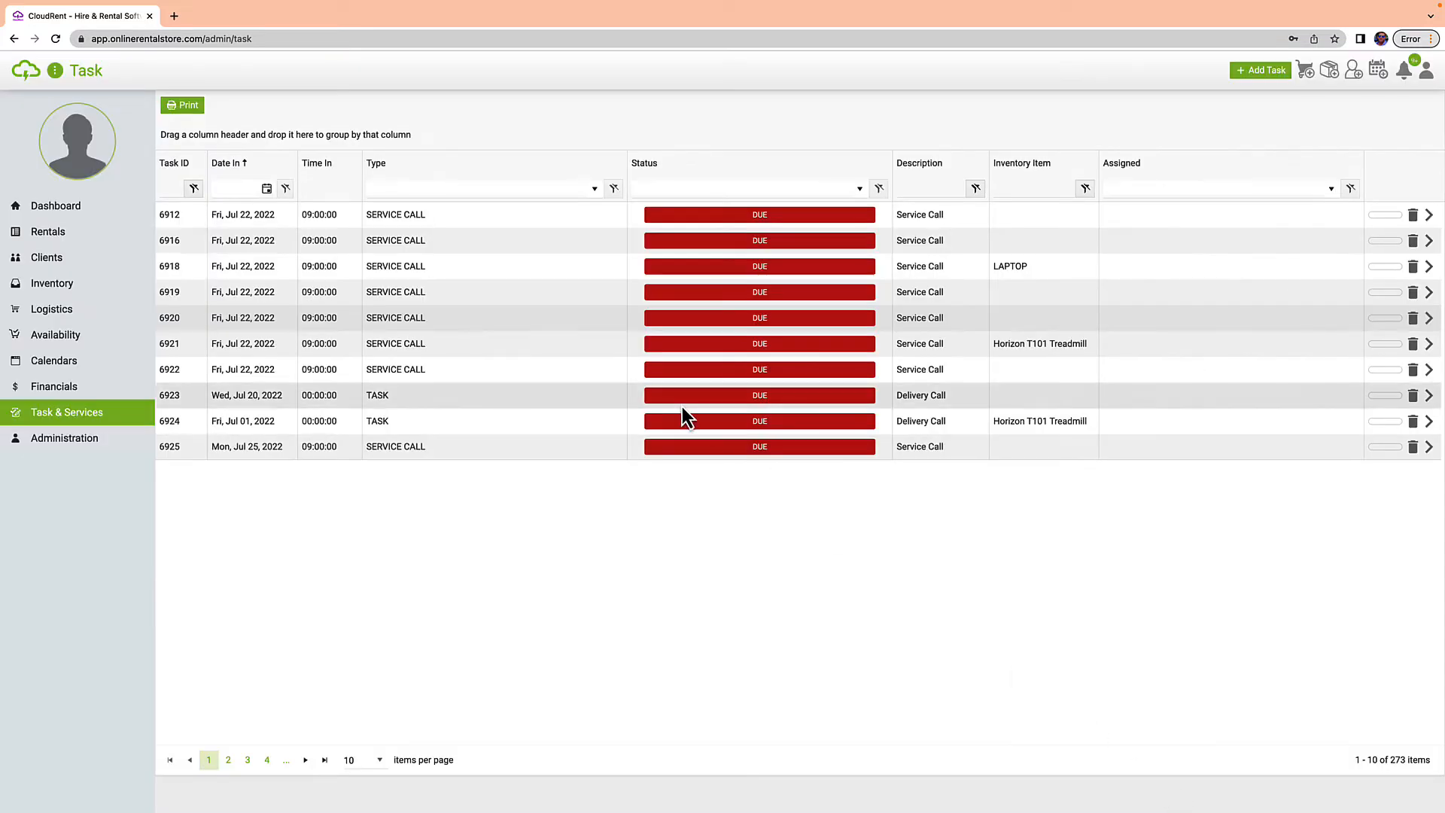
Step: Review the POS sales in the financials and the invoices aged 15-30, 31-45 and 46-60 days
{"action": "left_click", "coordinate": [105, 387]}
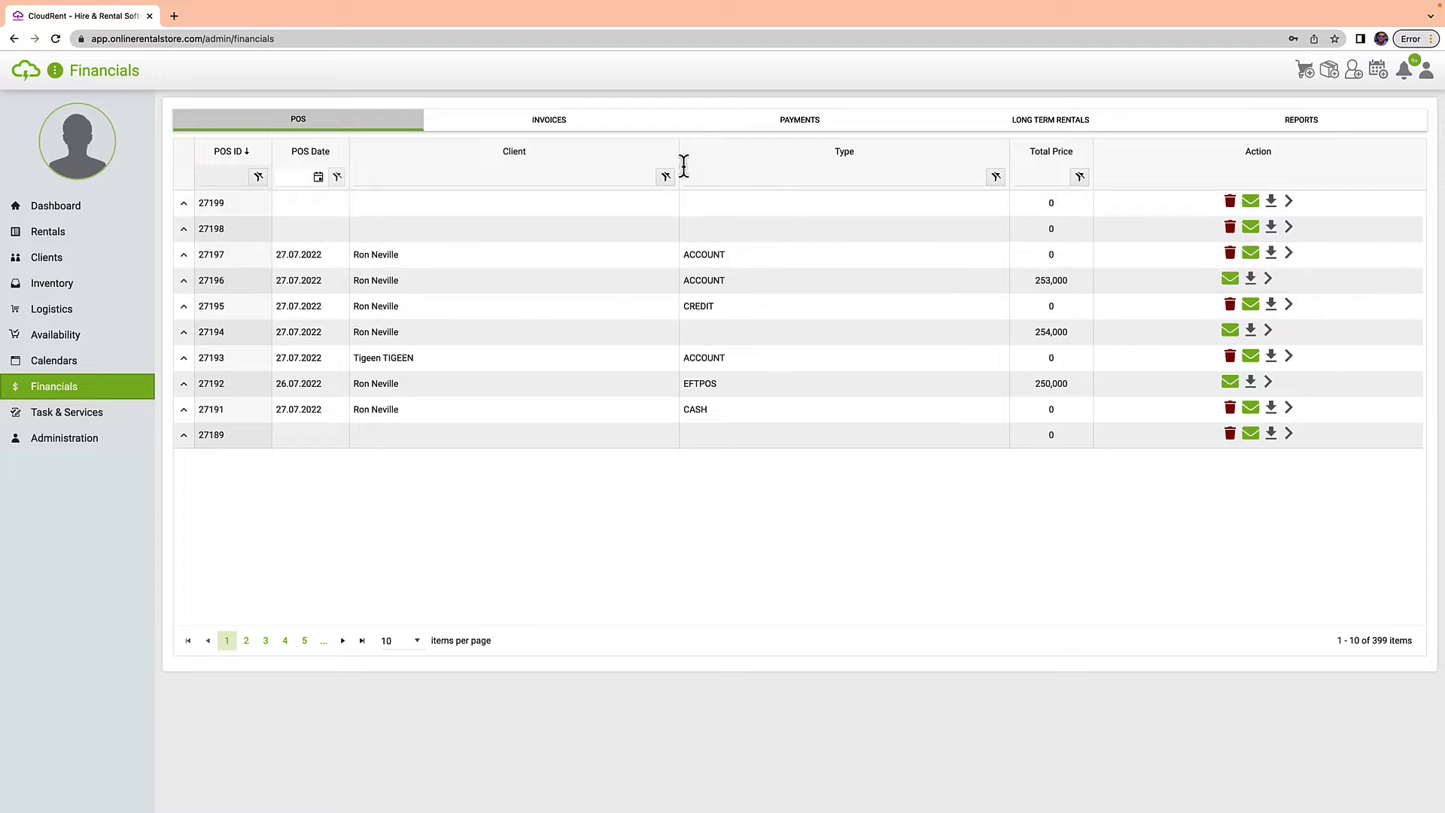
{"action": "left_click", "coordinate": [565, 132]}
{"action": "left_click", "coordinate": [488, 178]}
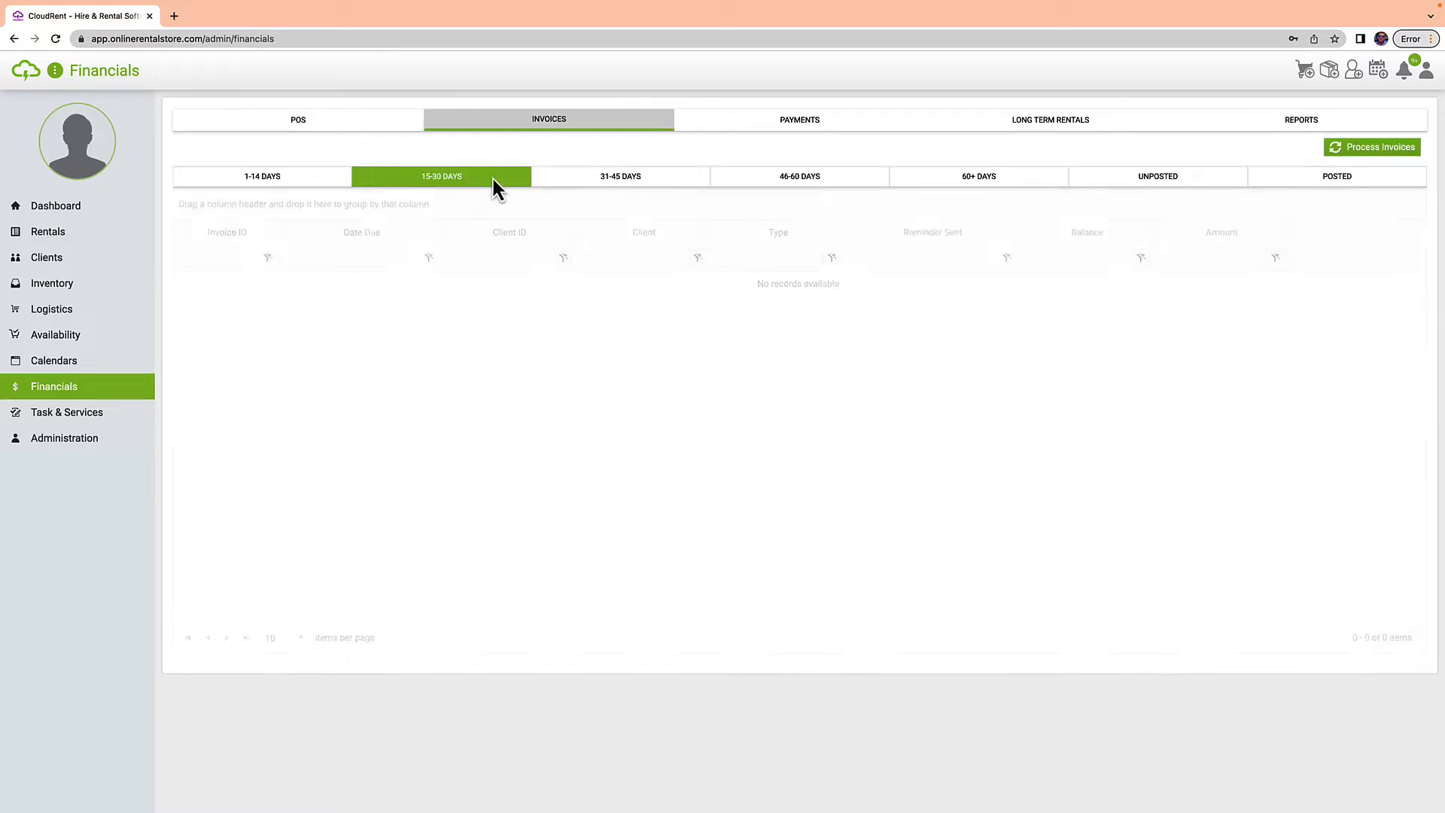
{"action": "left_click", "coordinate": [616, 179]}
{"action": "left_click", "coordinate": [829, 181]}
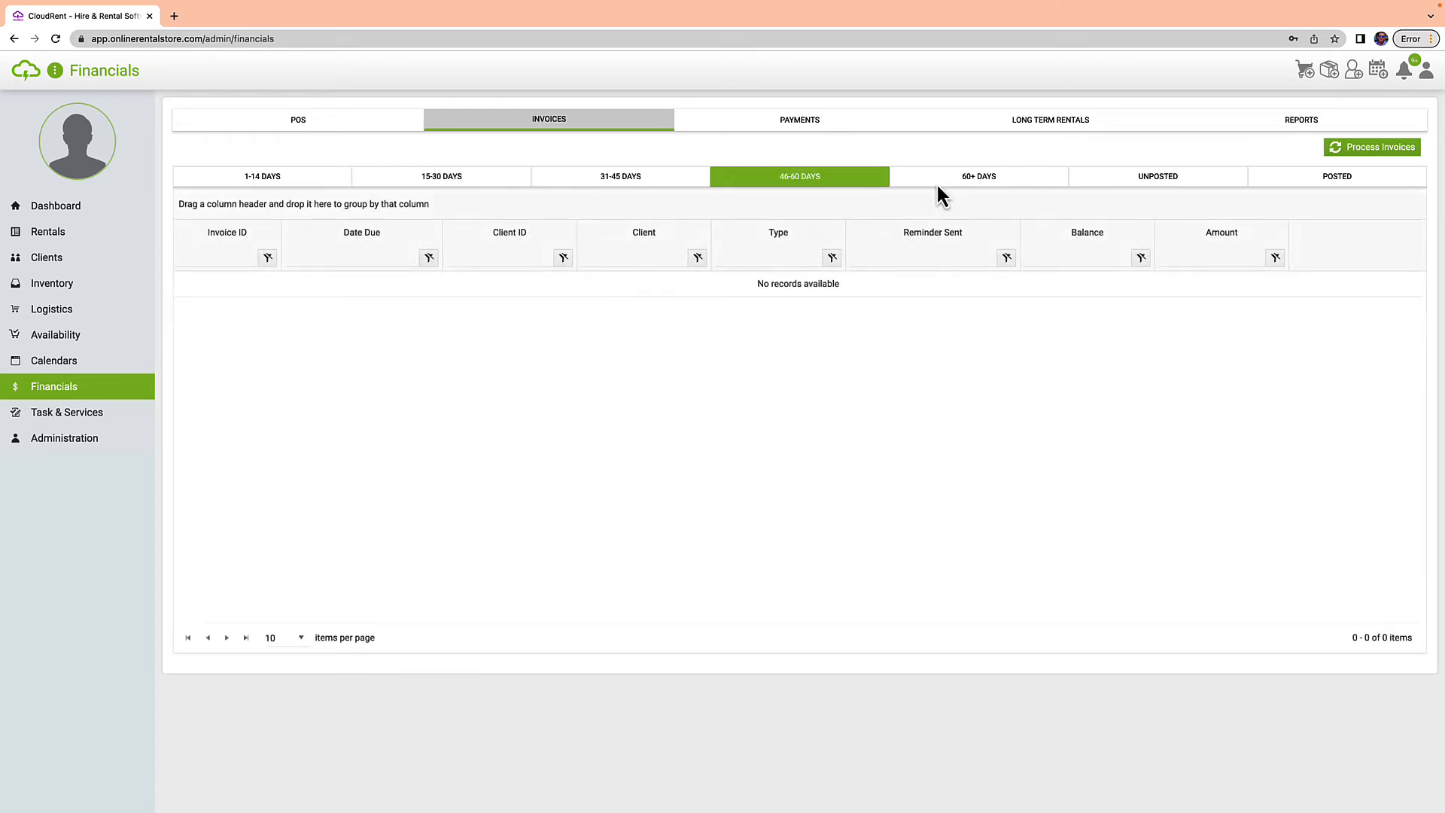
Step: Review the financials' payments, long term rentals and report charts, selecting the weekly-billed long term rental along the way
{"action": "left_click", "coordinate": [796, 124]}
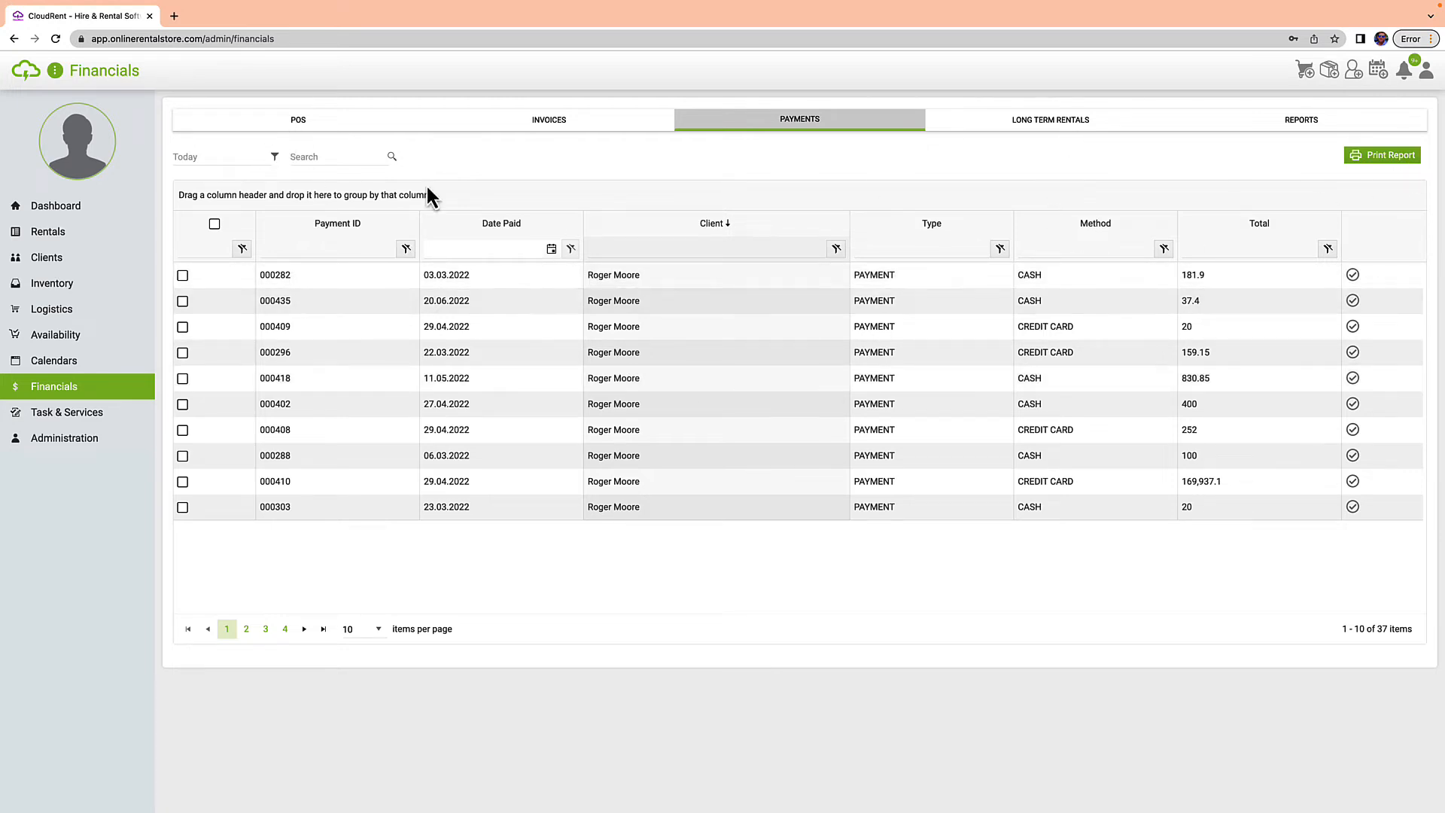
{"action": "left_click", "coordinate": [1049, 124]}
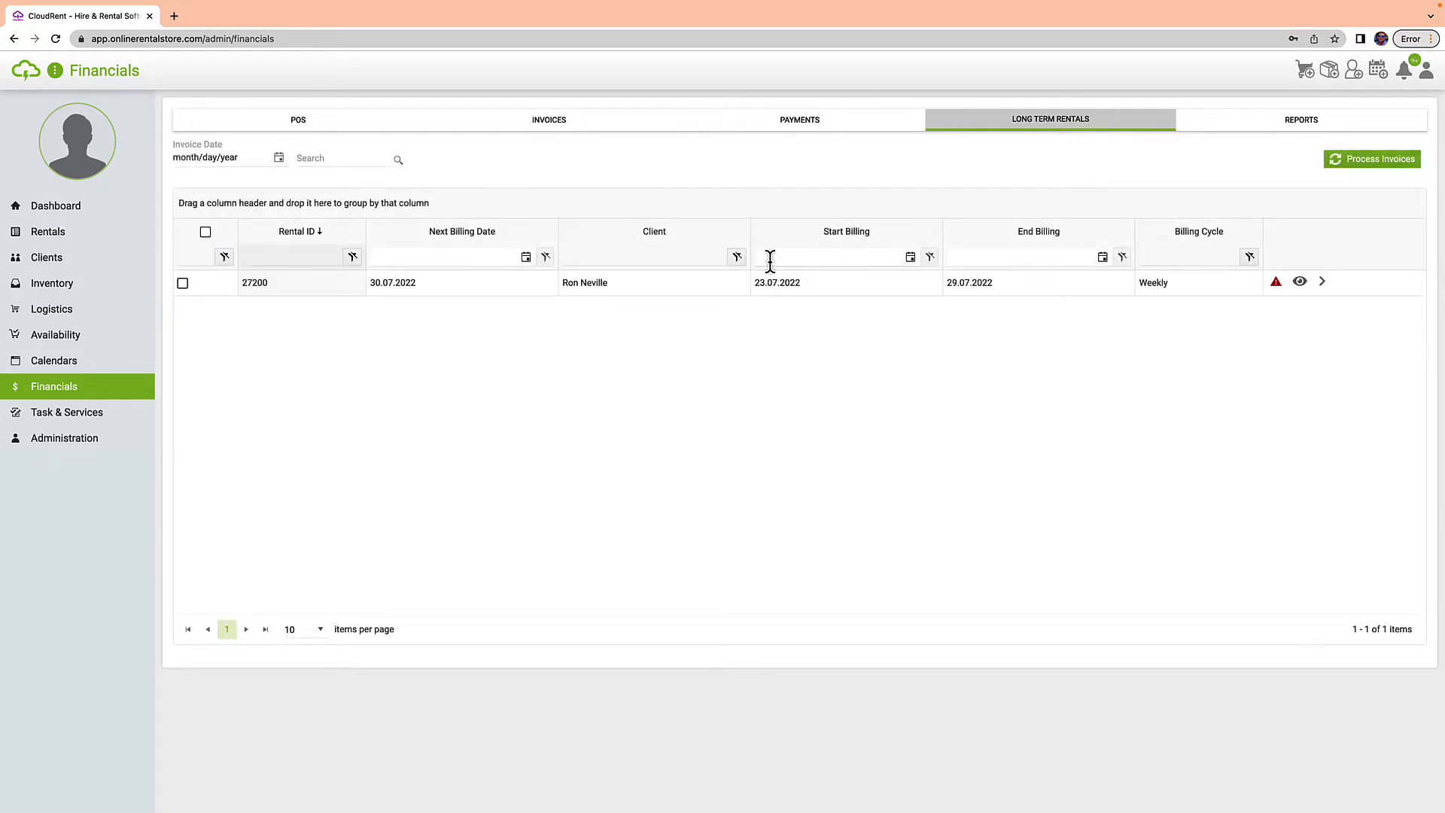
{"action": "left_click", "coordinate": [183, 286]}
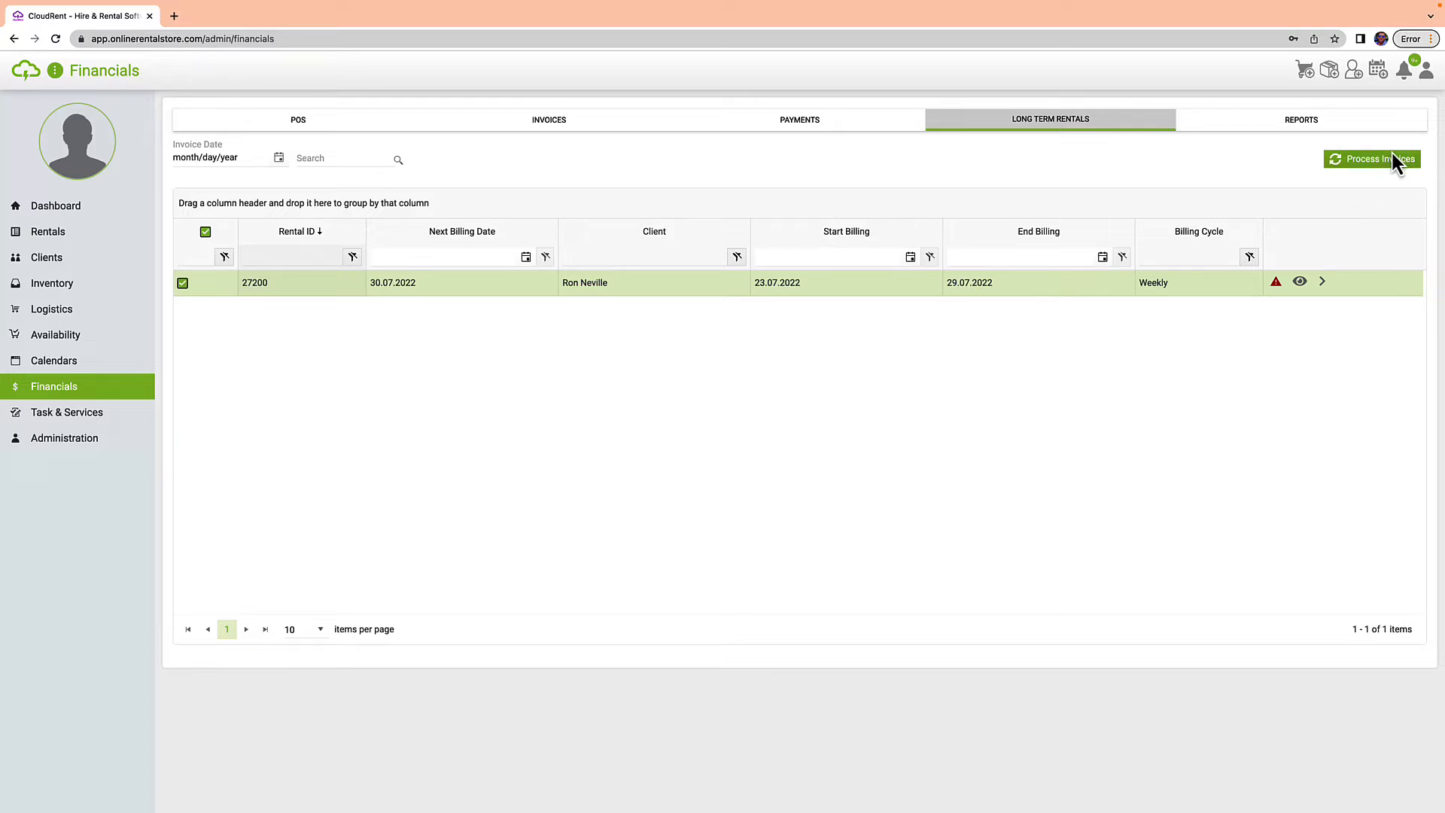
{"action": "left_click", "coordinate": [1207, 117]}
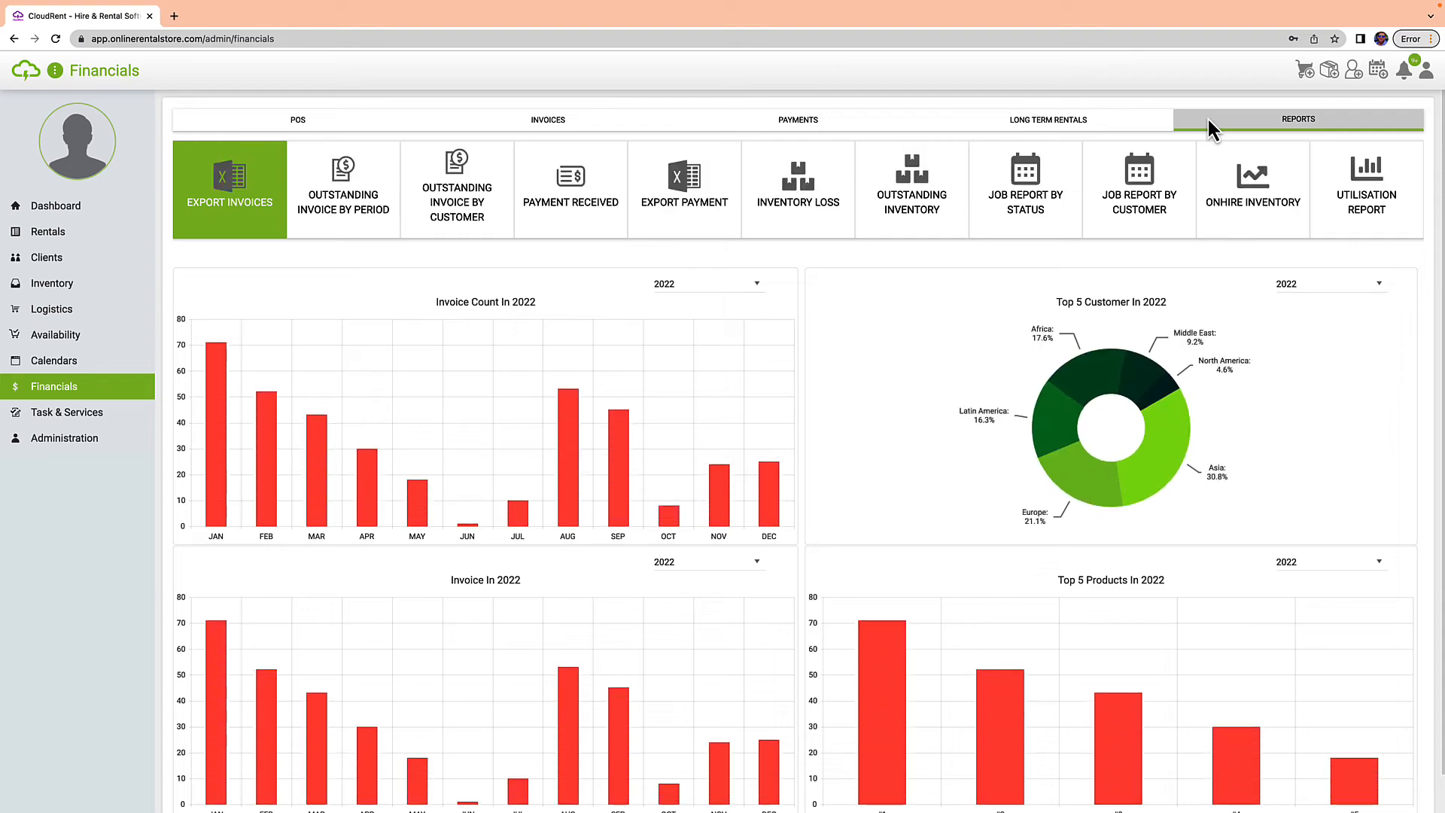
{"action": "scroll", "coordinate": [482, 418], "scroll_direction": "down", "scroll_amount": 1}
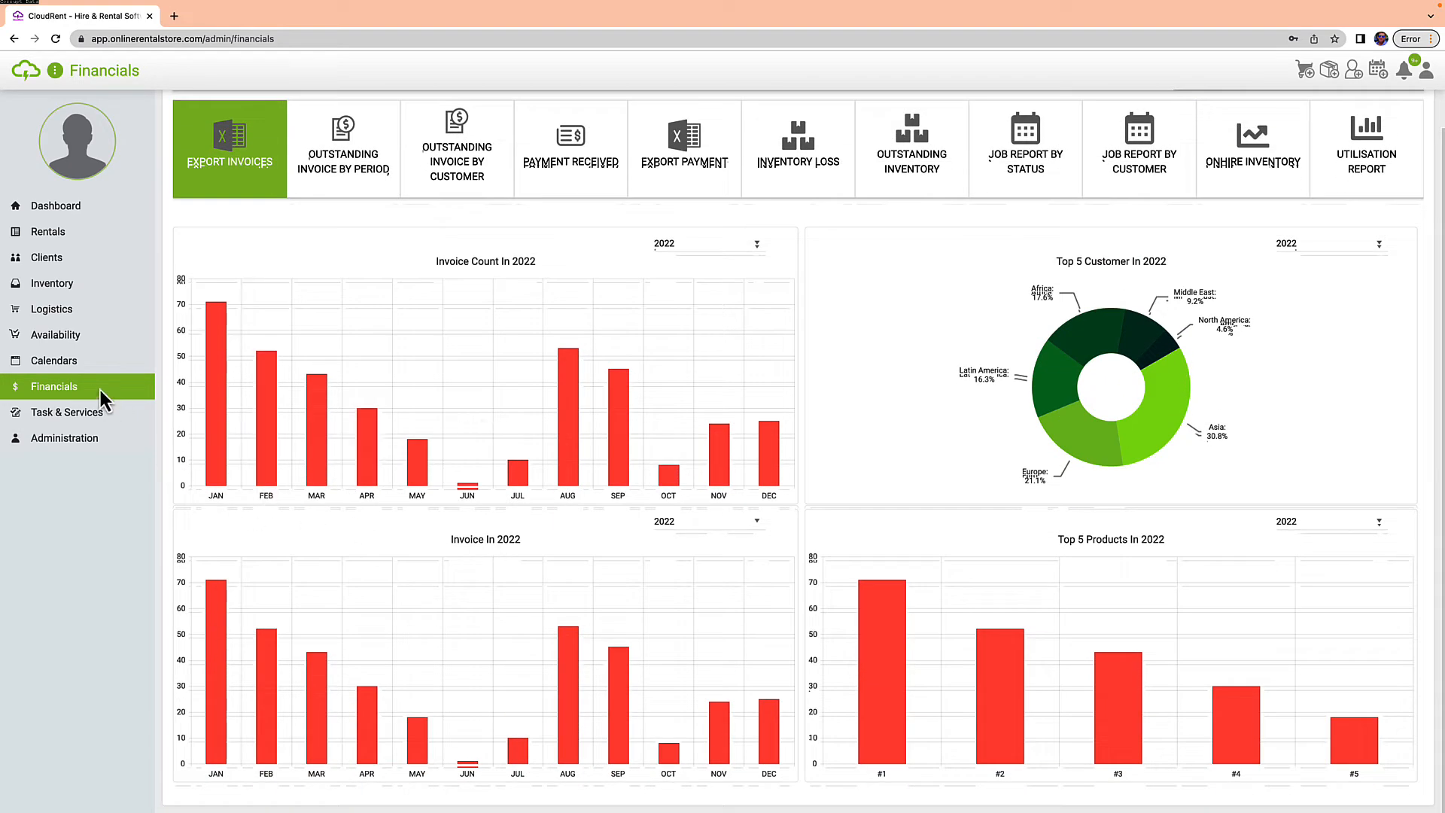
Step: Open the booking calendar and expand its side panel with the date navigator, calendars, filters and settings
{"action": "left_click", "coordinate": [64, 359]}
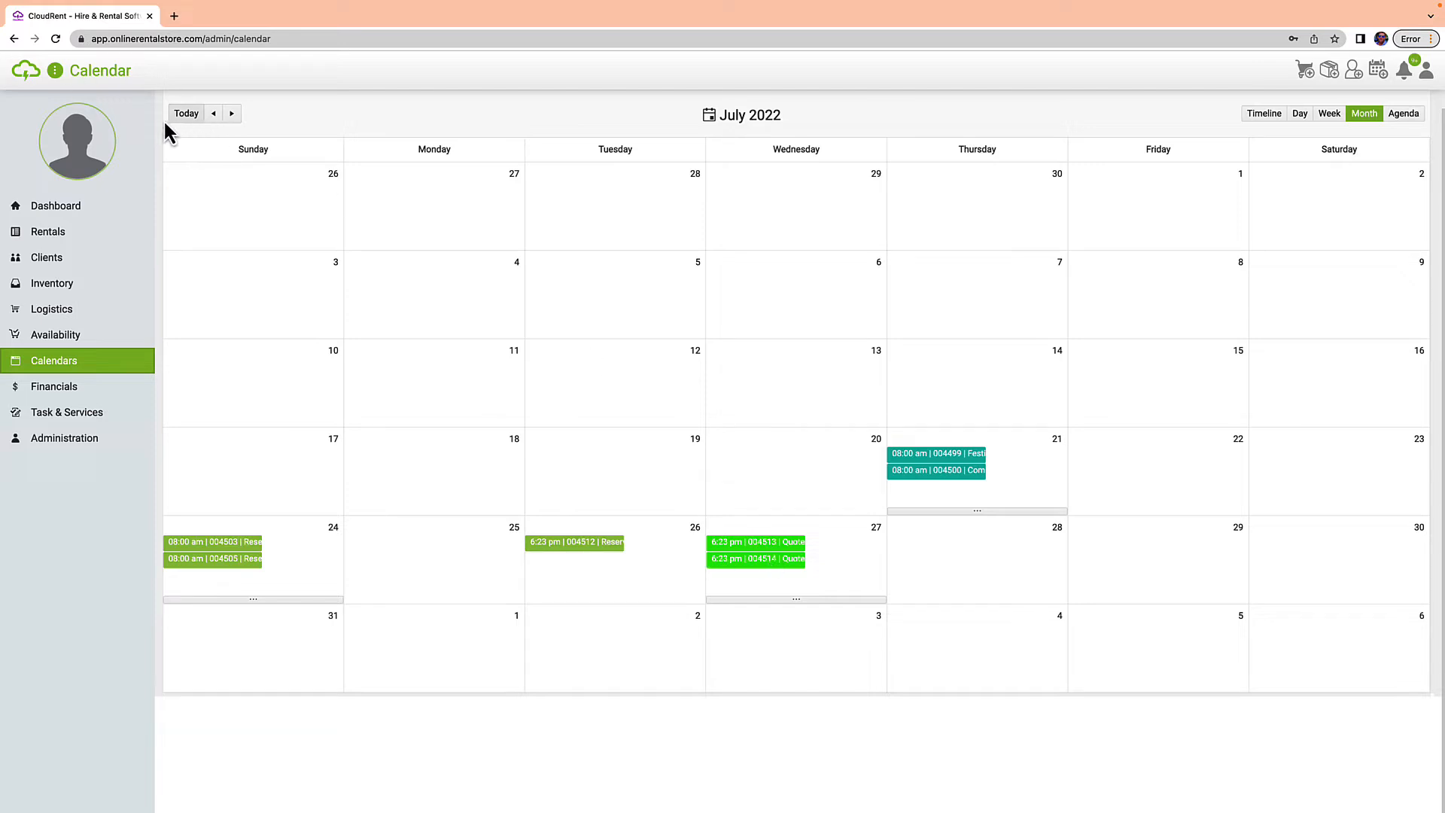
{"action": "left_click", "coordinate": [164, 99]}
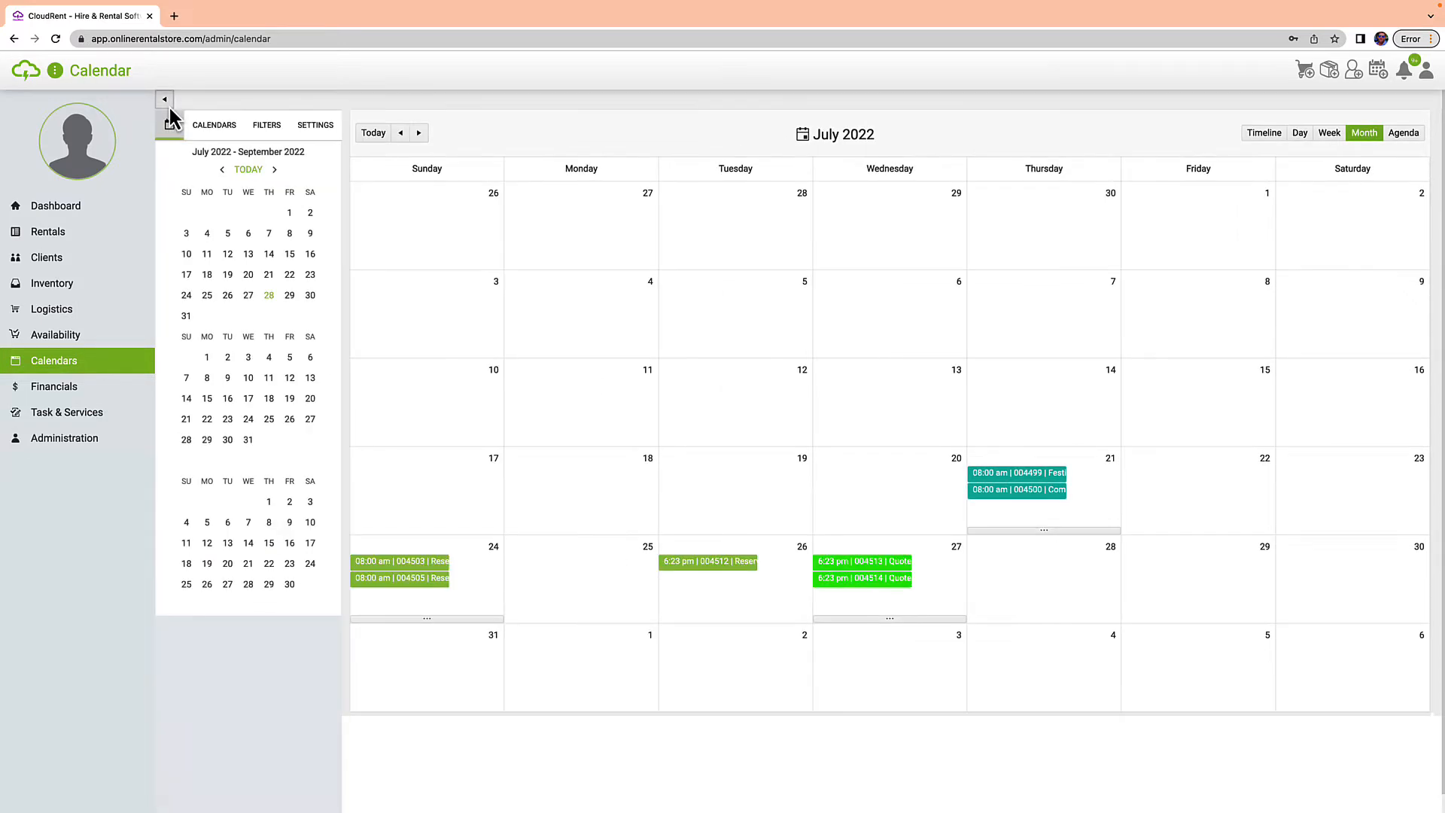
Step: Show the service calls, deliveries, collections and items sources on the booking calendar, and switch back to rentals
{"action": "left_click", "coordinate": [223, 127]}
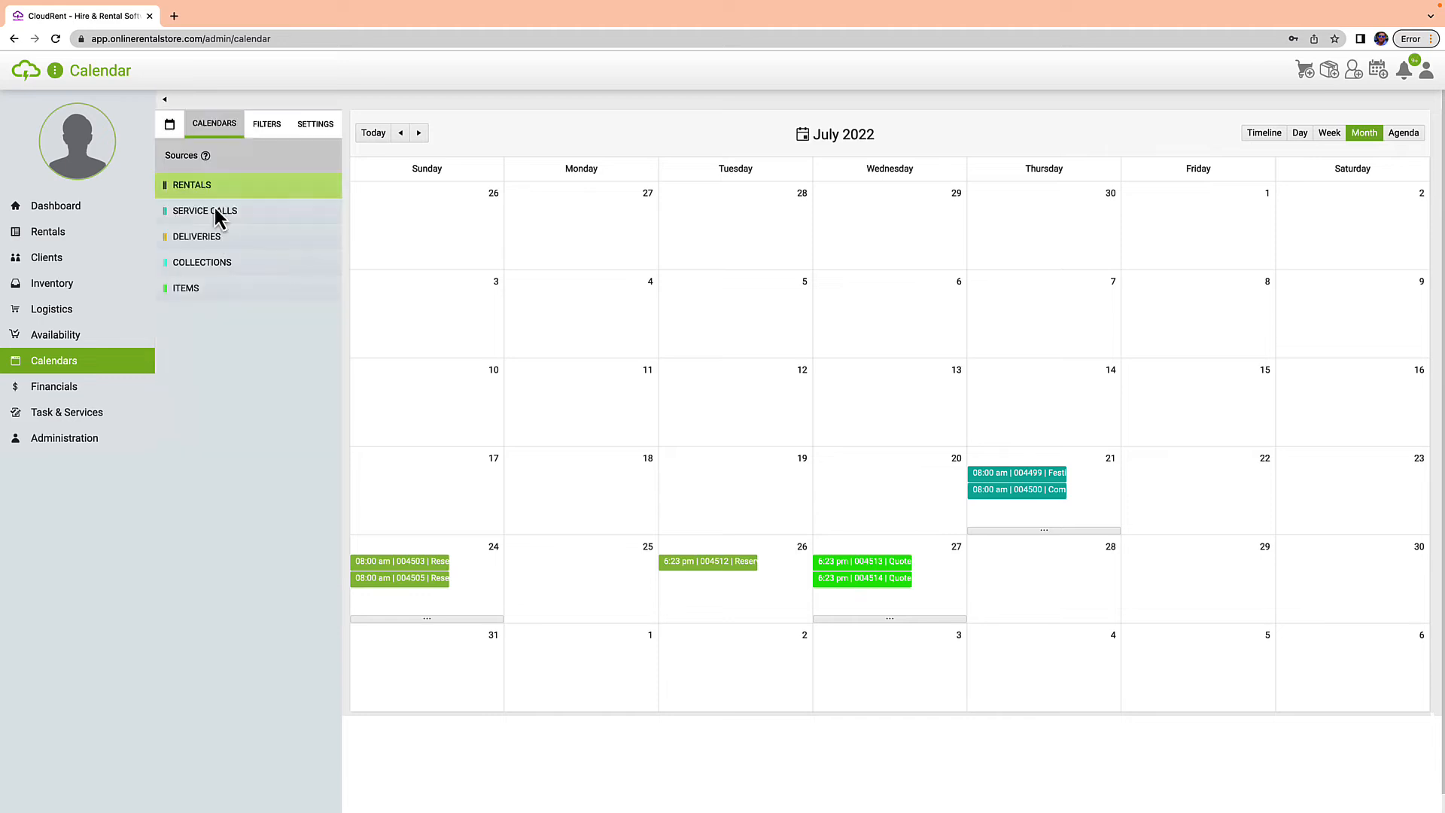
{"action": "left_click", "coordinate": [226, 215]}
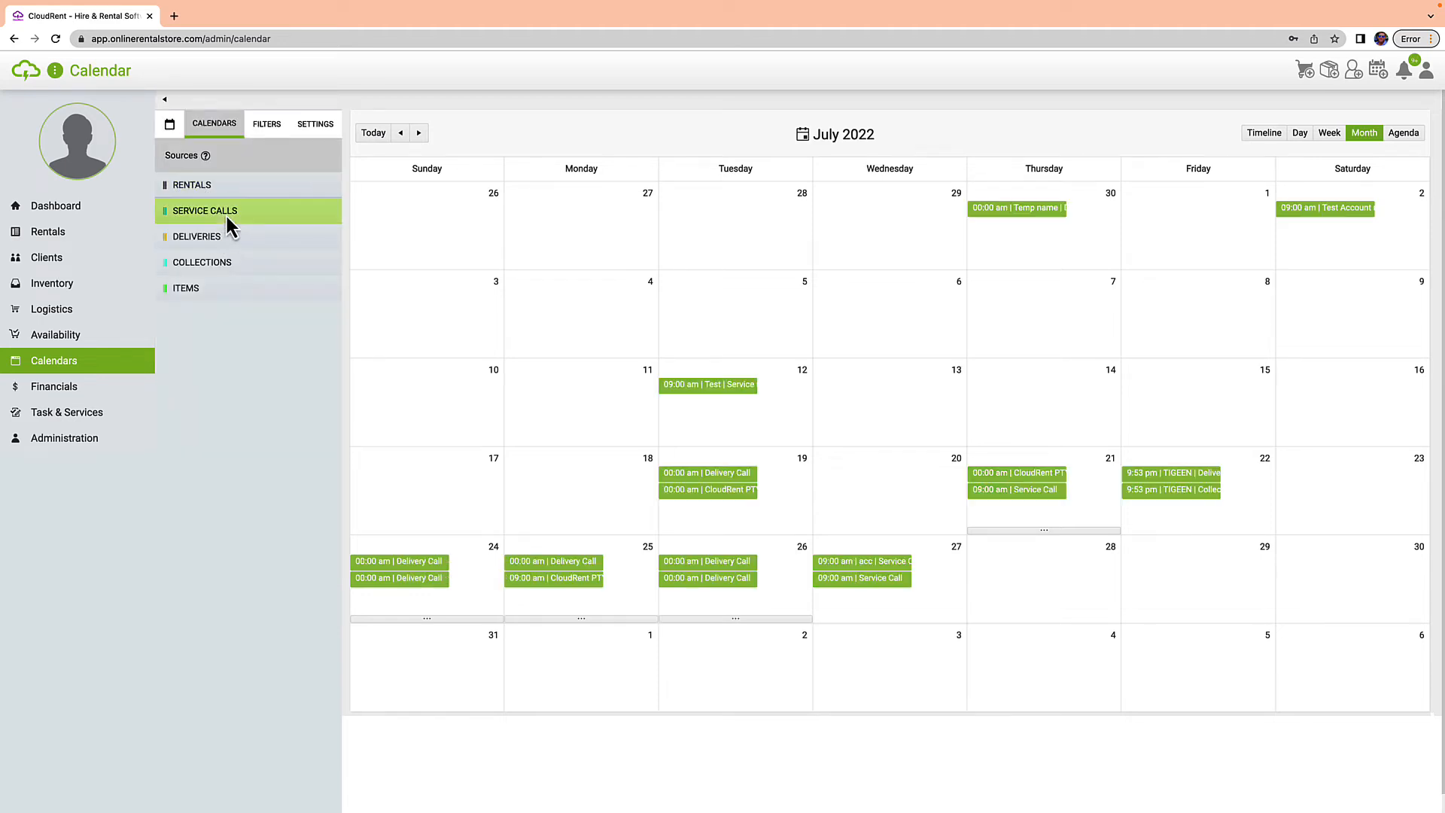
{"action": "left_click", "coordinate": [216, 239]}
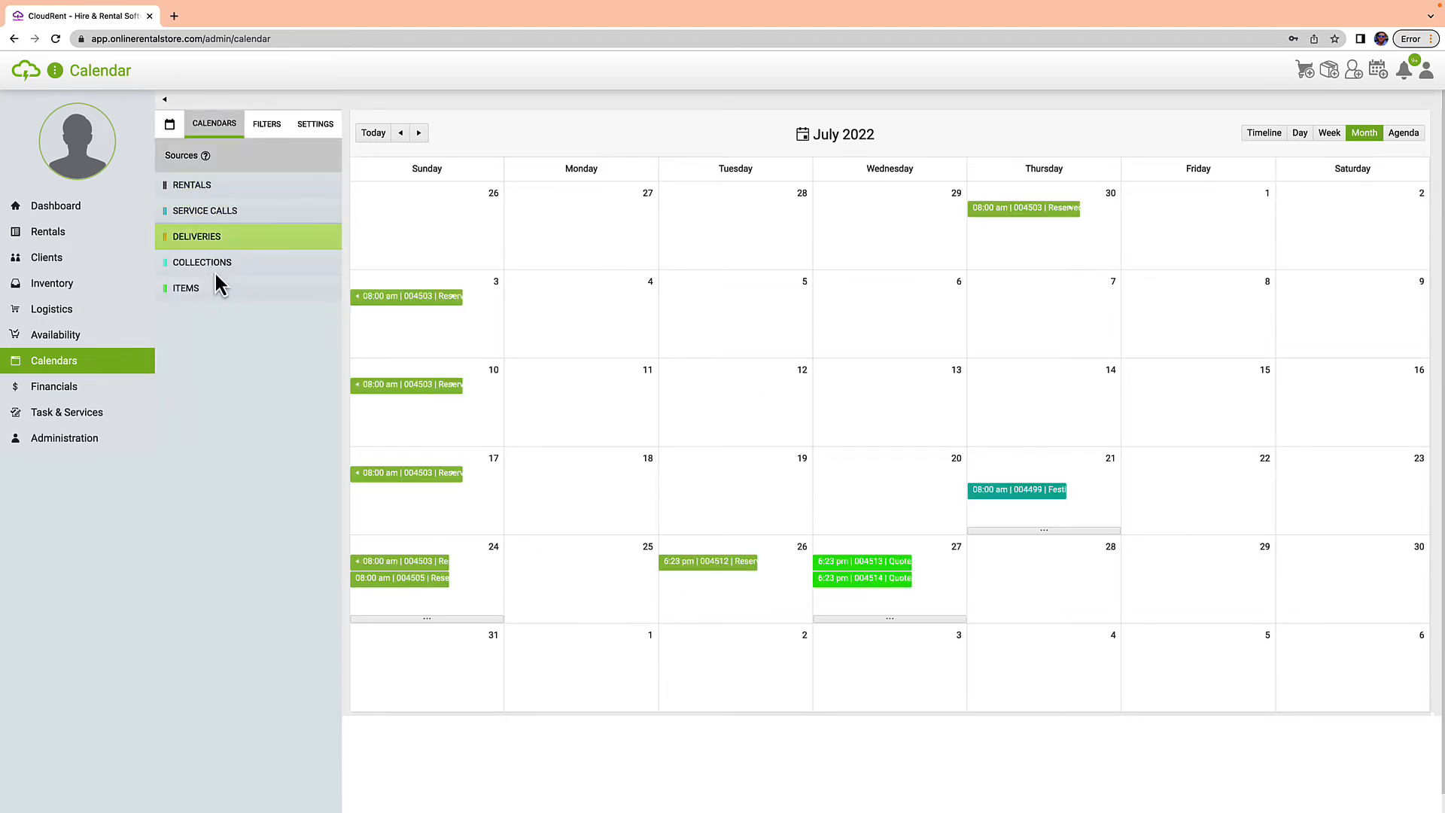
{"action": "left_click", "coordinate": [233, 264]}
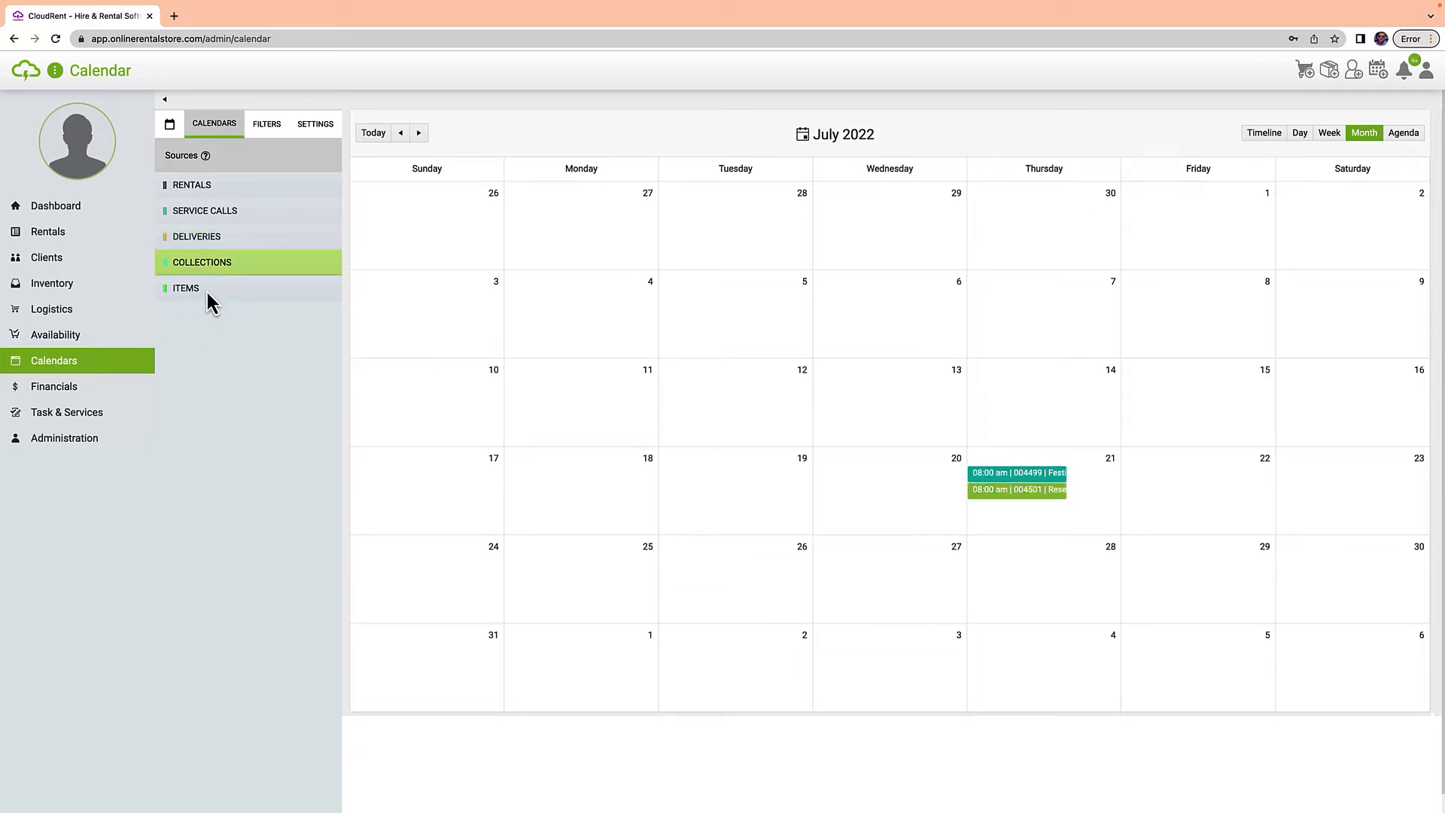
{"action": "left_click", "coordinate": [206, 290]}
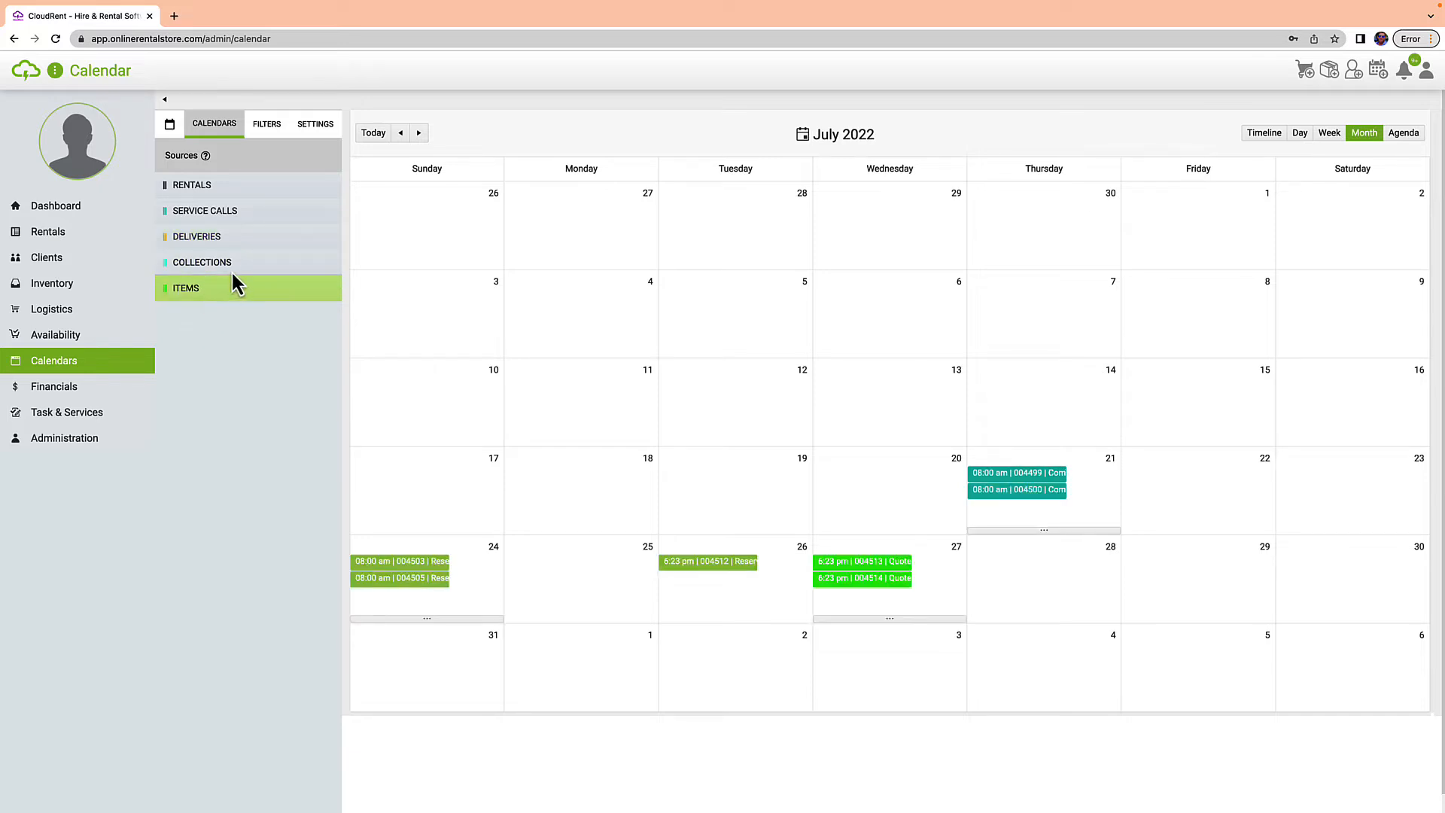
{"action": "left_click", "coordinate": [223, 186]}
Step: Review the calendar's status filters and its time, view and horizon settings, and collapse the side panel
{"action": "left_click", "coordinate": [265, 125]}
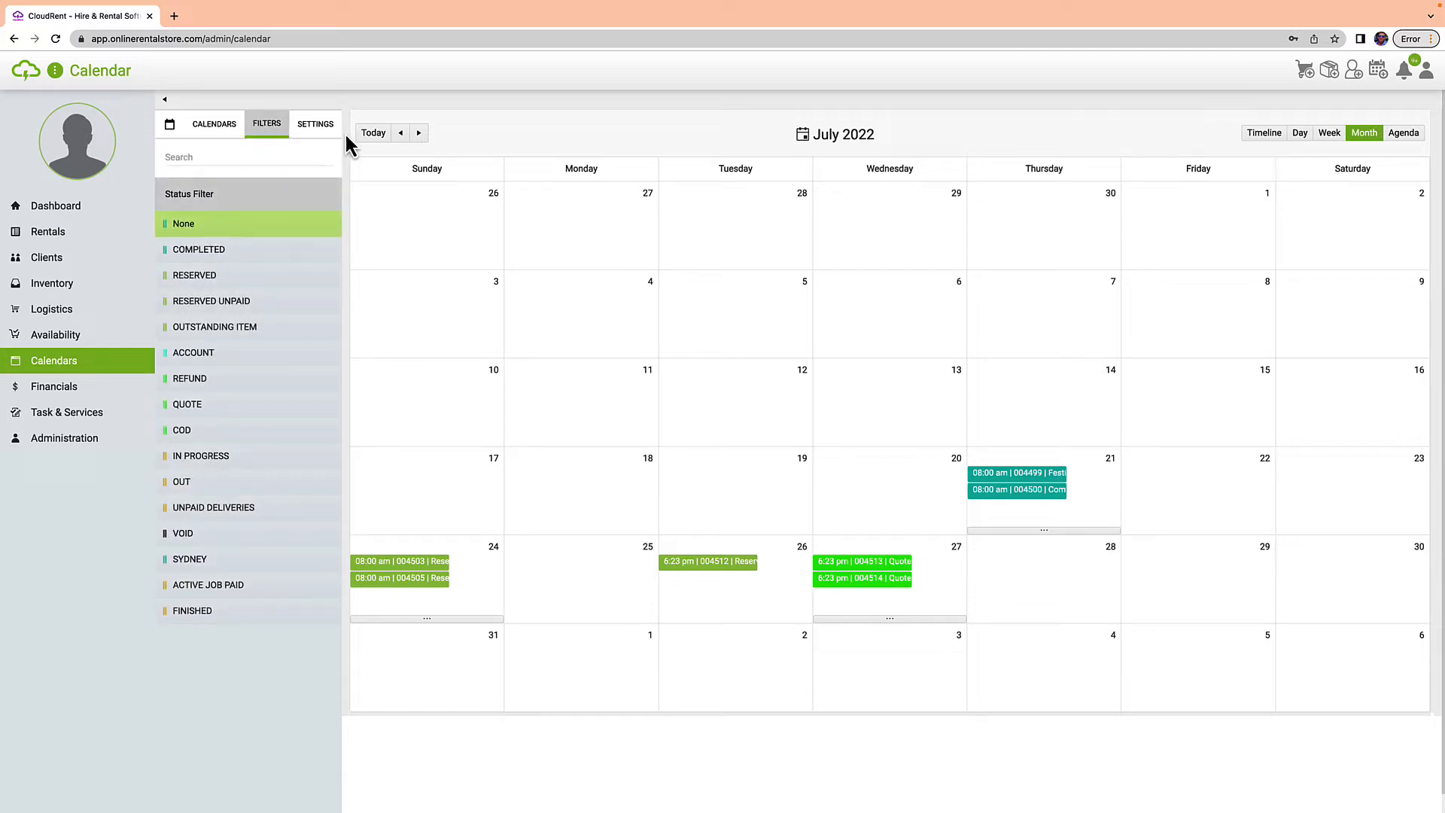
{"action": "left_click", "coordinate": [316, 137]}
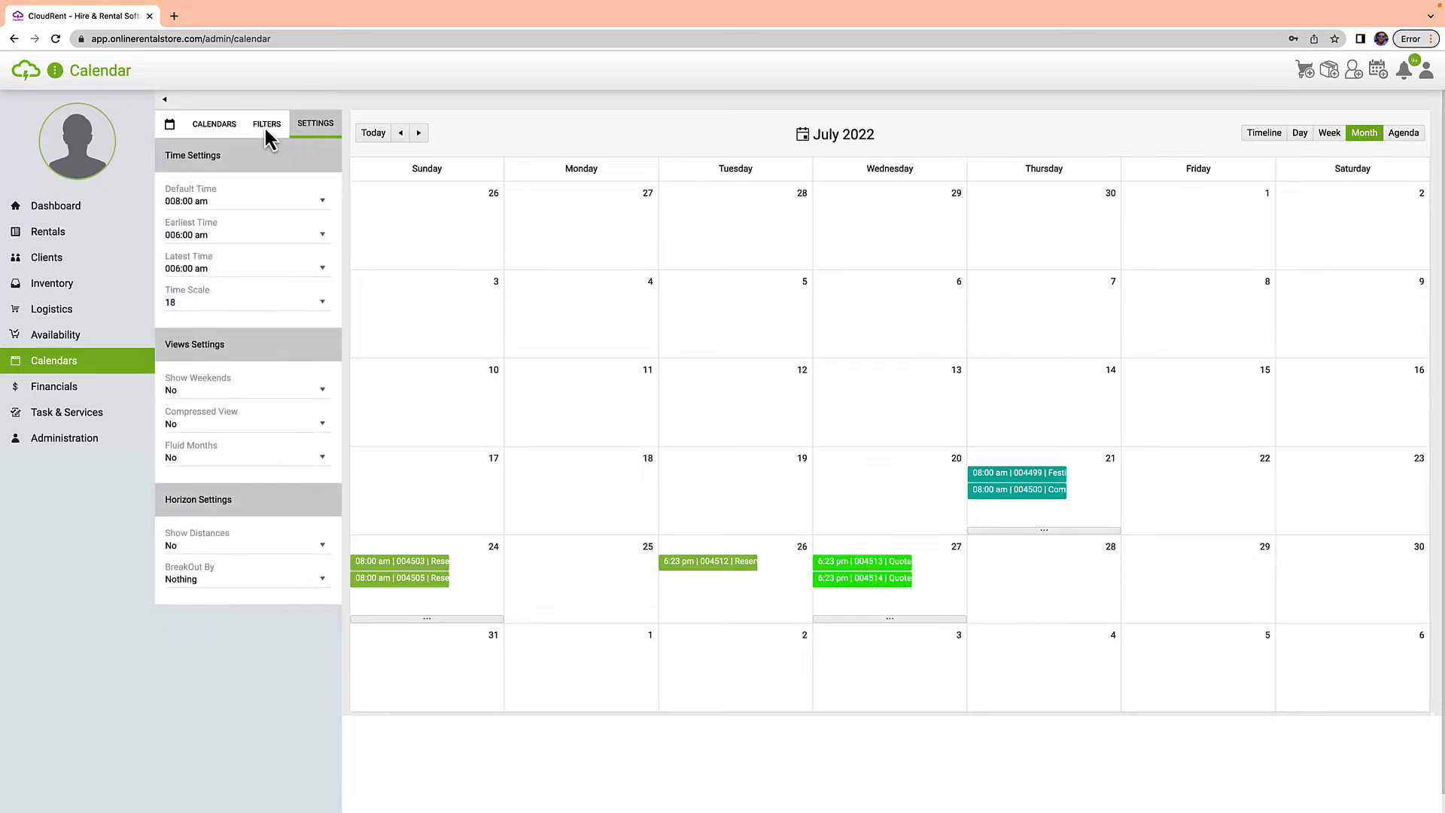
{"action": "left_click", "coordinate": [165, 100]}
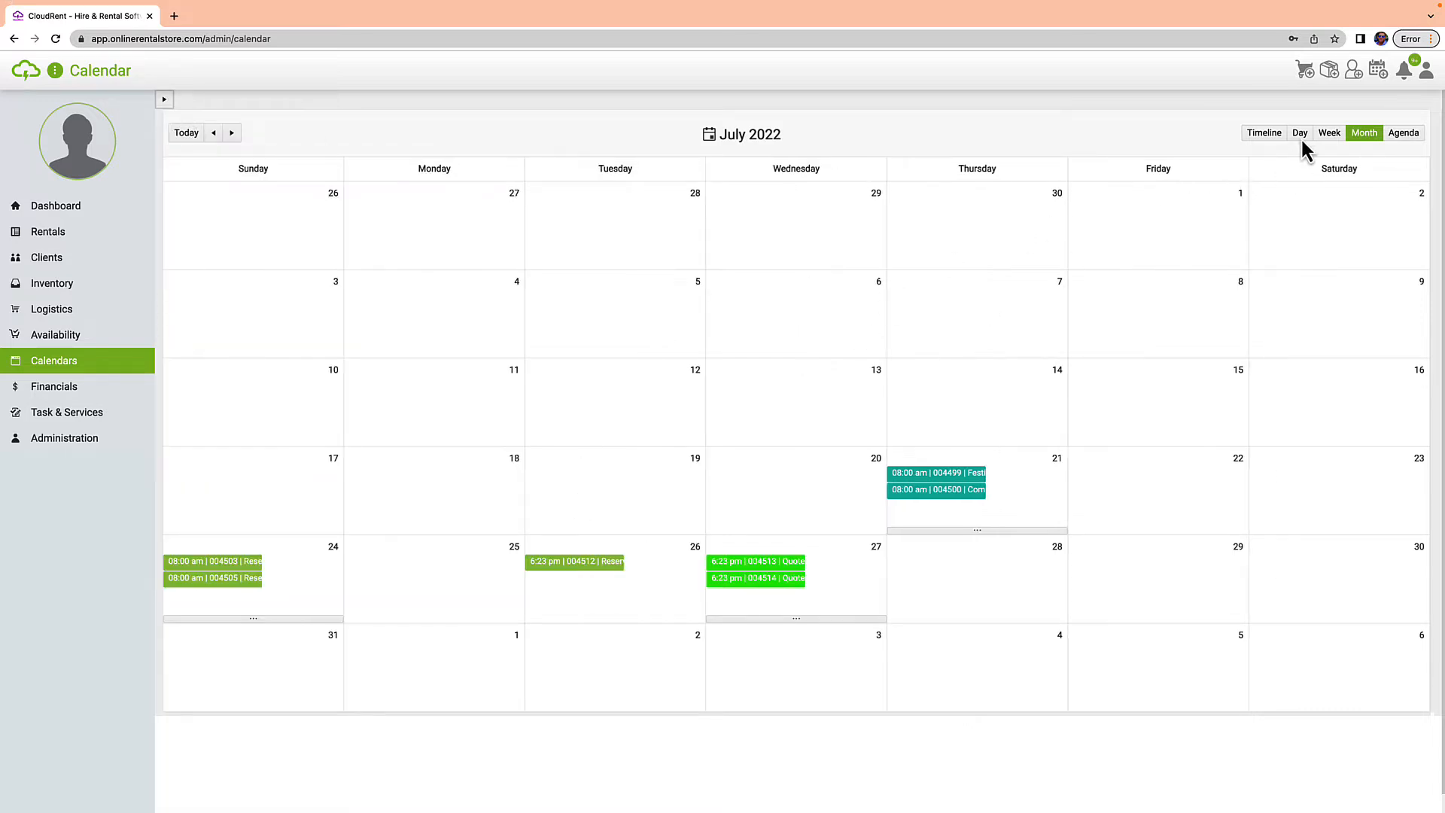
Step: Look at the booking calendar in week, day, timeline and agenda view
{"action": "left_click", "coordinate": [1331, 133]}
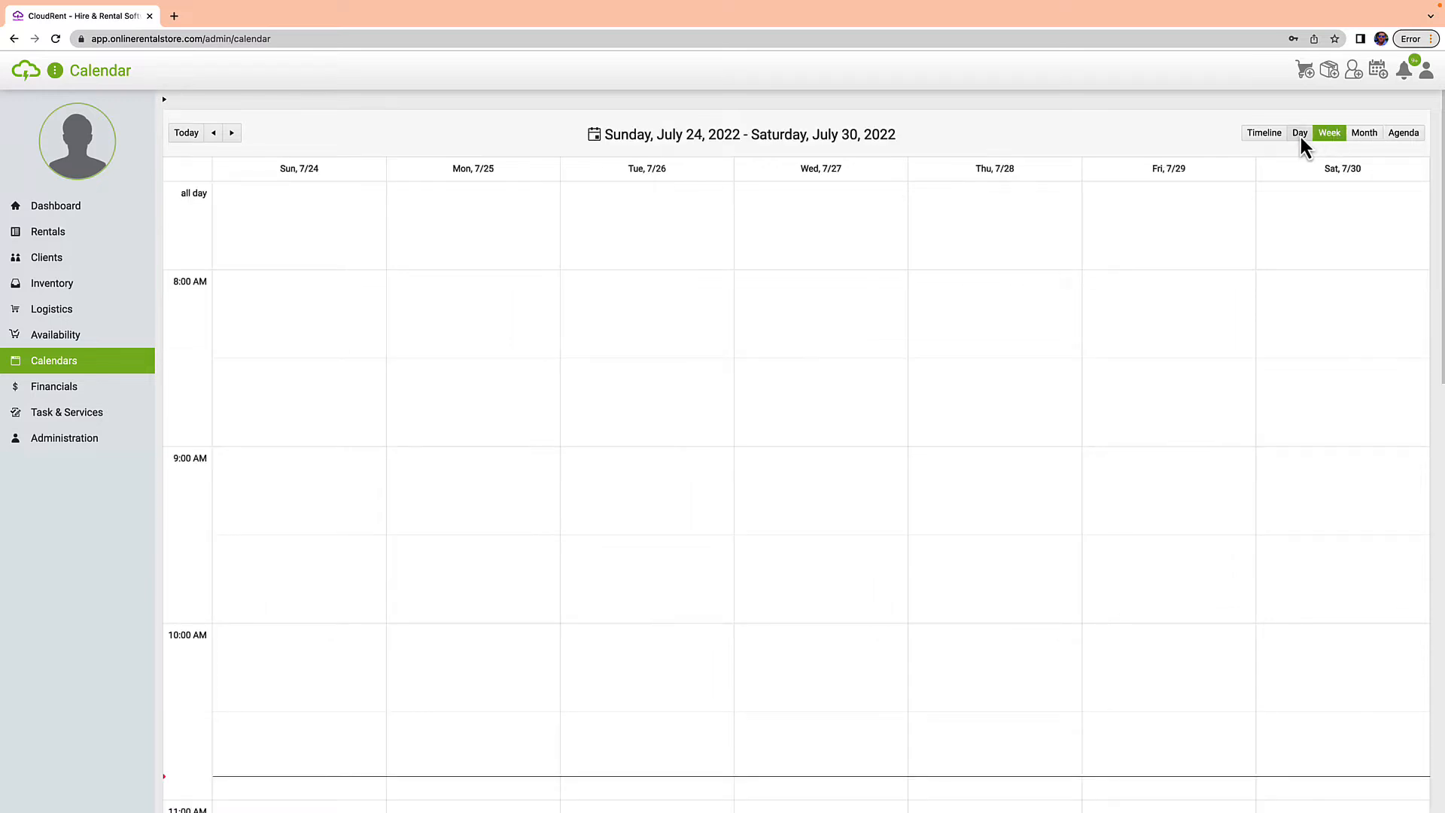
{"action": "left_click", "coordinate": [1299, 134]}
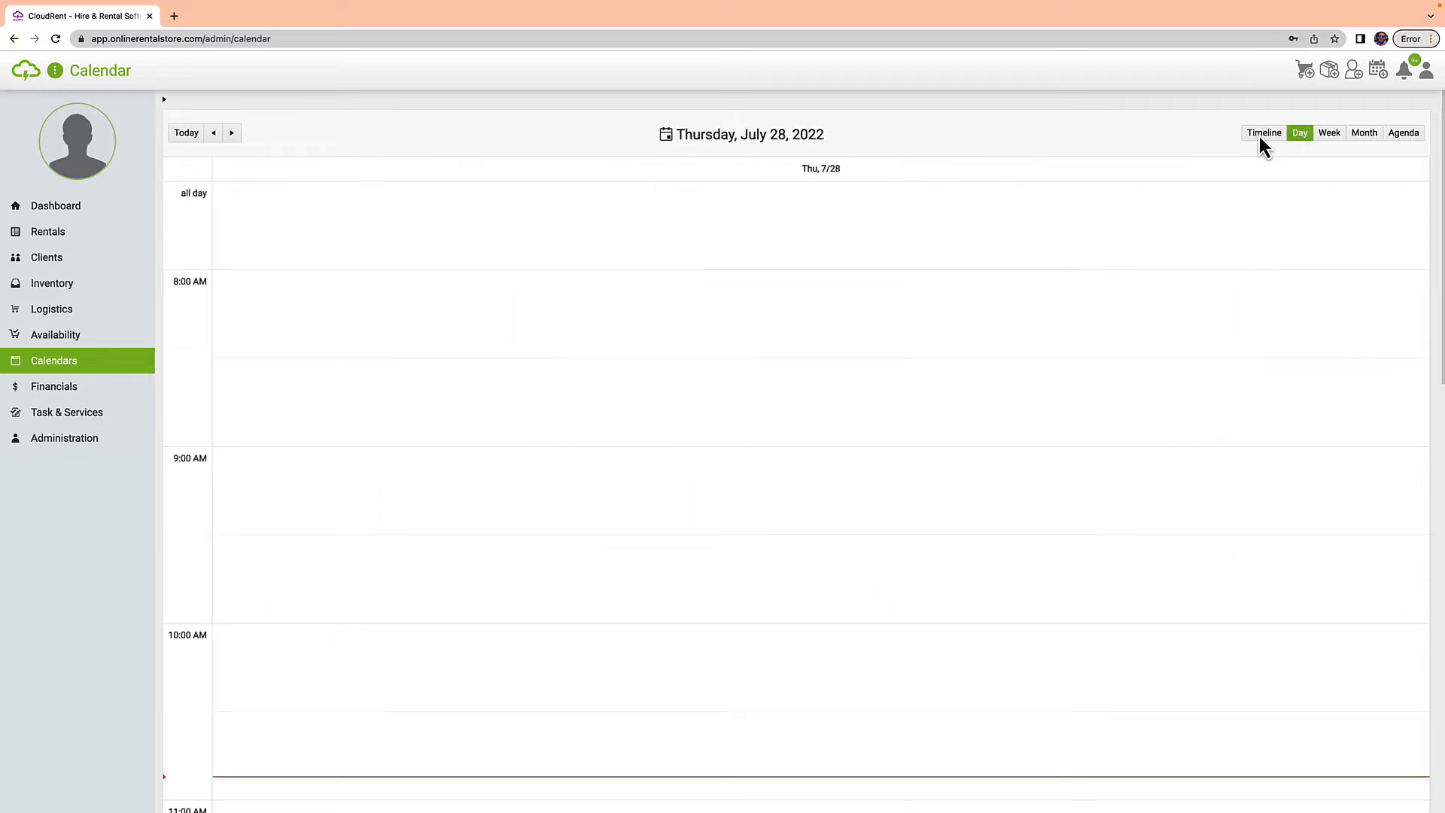
{"action": "left_click", "coordinate": [1262, 135]}
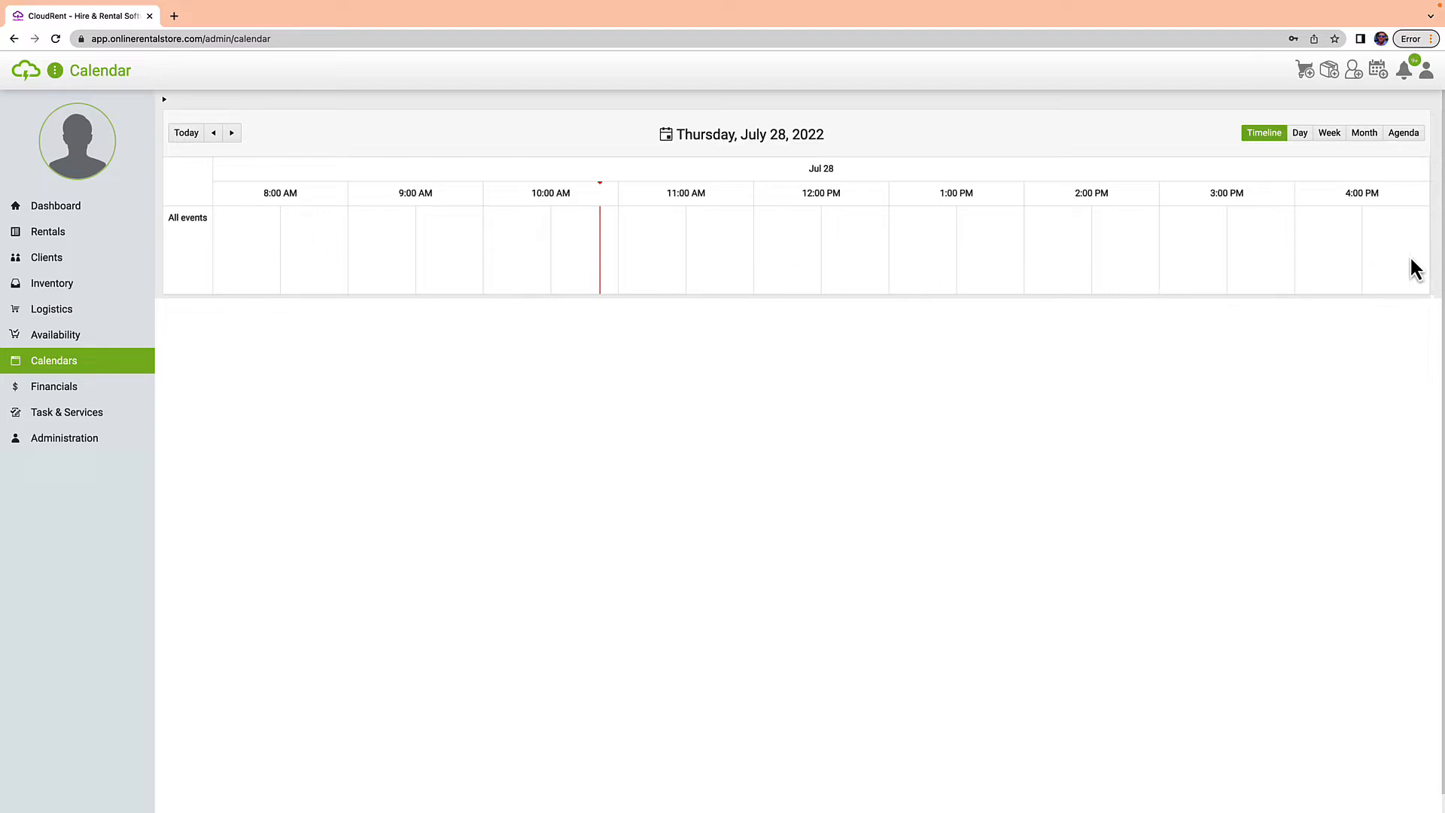
{"action": "left_click", "coordinate": [1404, 134]}
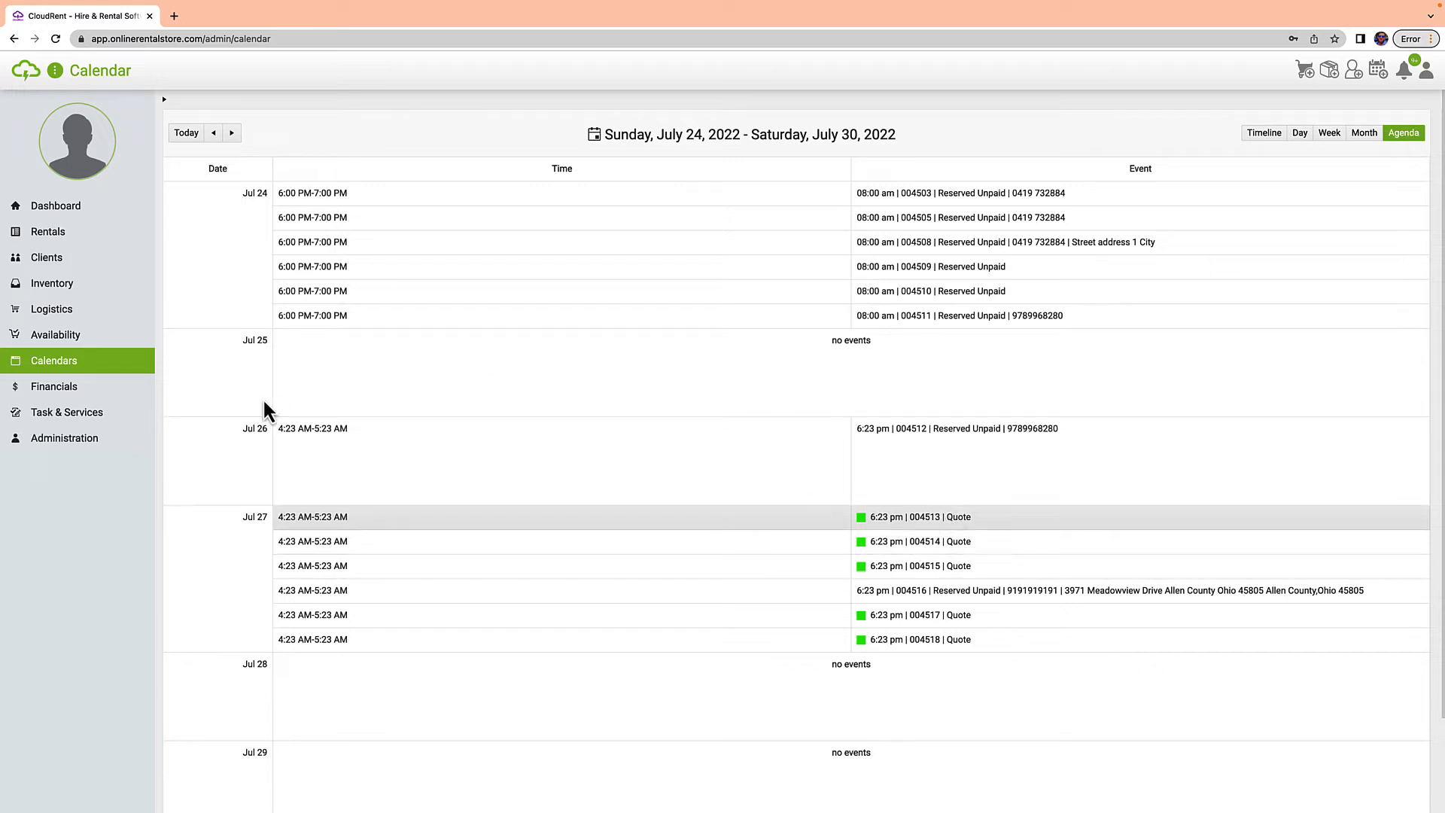
Step: Open the availability grid and filter it to the CAMERA product category
{"action": "left_click", "coordinate": [51, 335]}
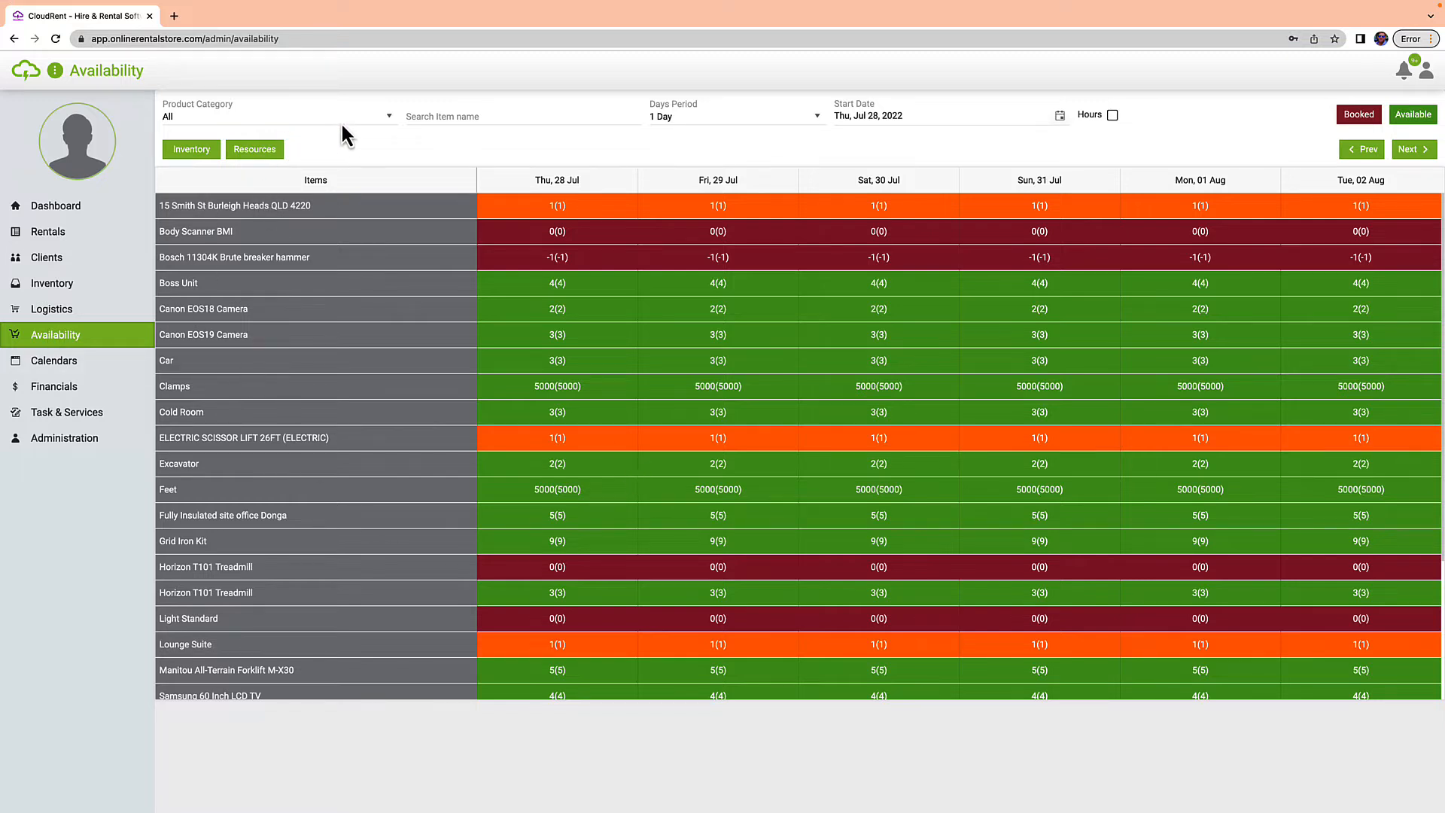
{"action": "left_click", "coordinate": [387, 118]}
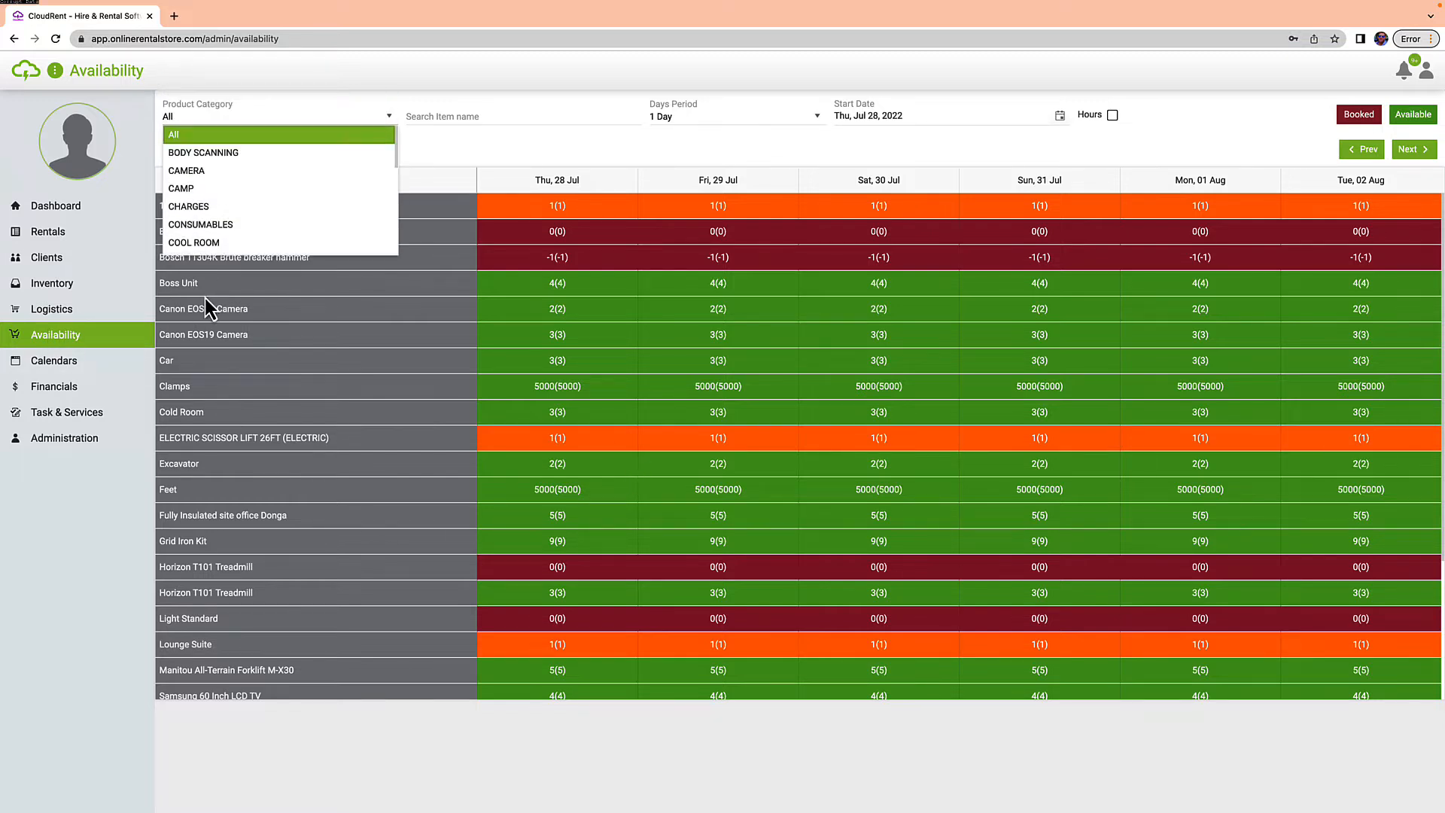
{"action": "left_click", "coordinate": [235, 172]}
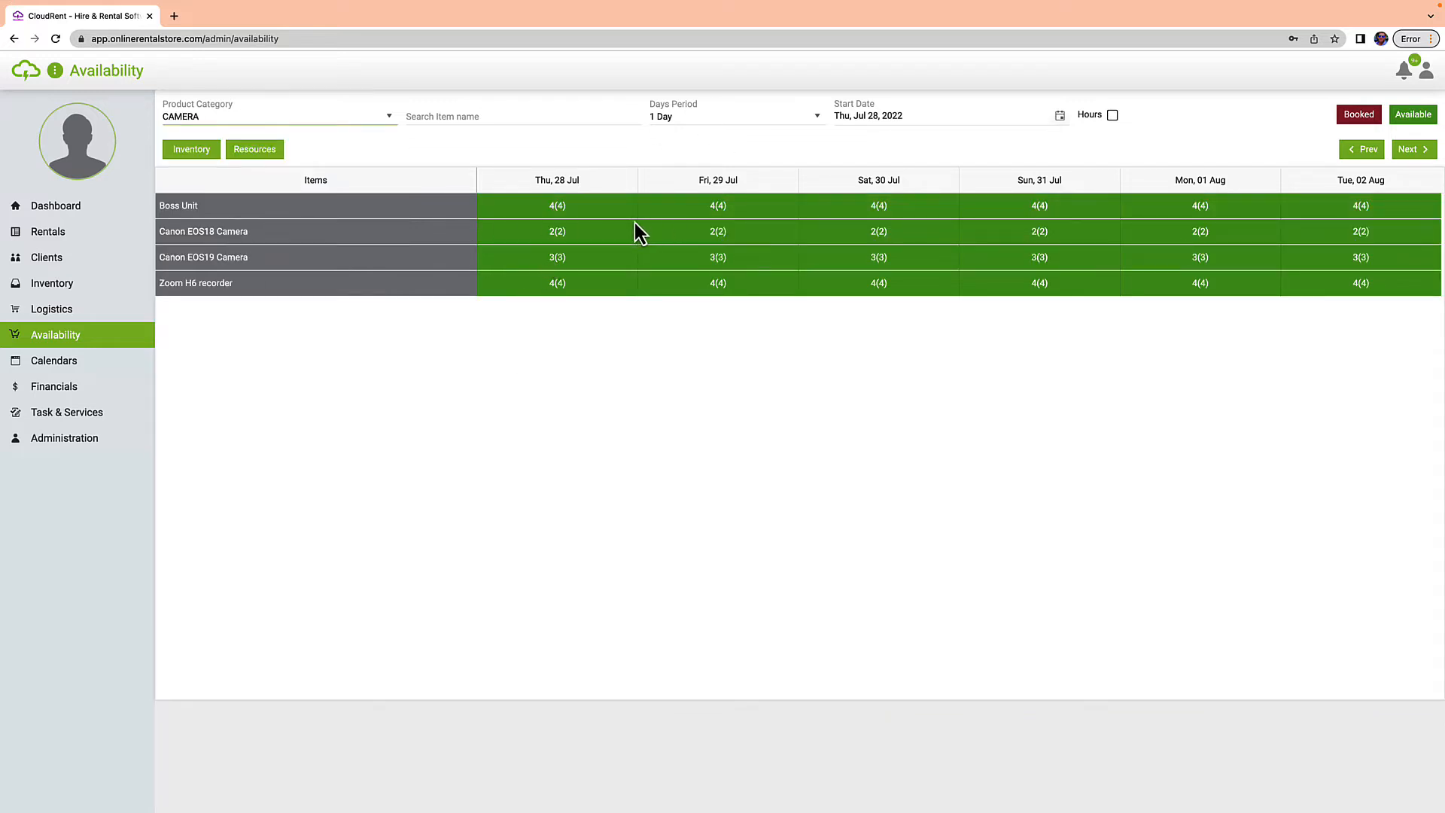
Step: Start a booking for the Canon EOS18 Camera on Fri, 29 Jul, dismiss the prompt, and enable the hourly availability view
{"action": "left_click", "coordinate": [728, 237]}
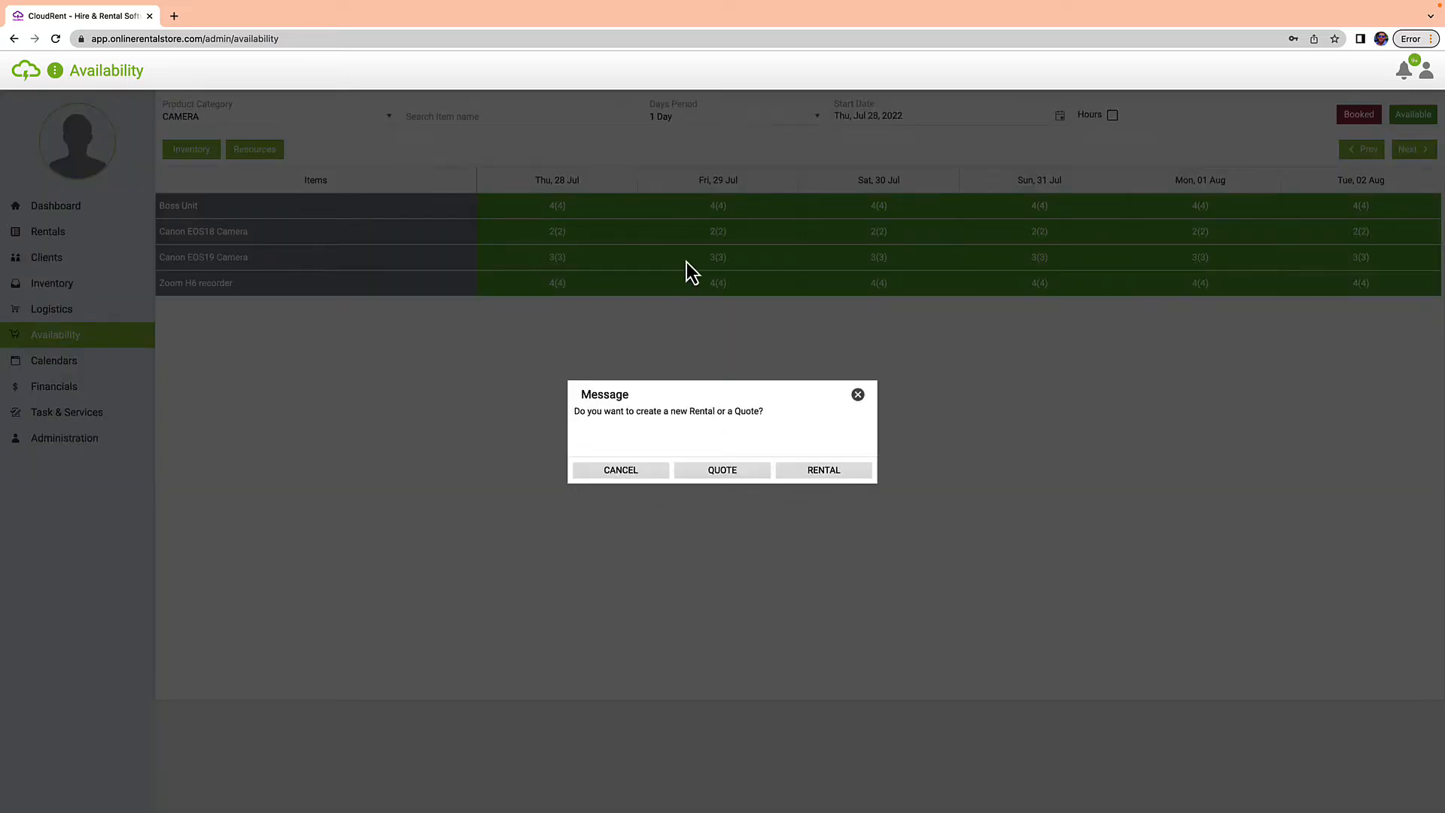
{"action": "left_click", "coordinate": [857, 395]}
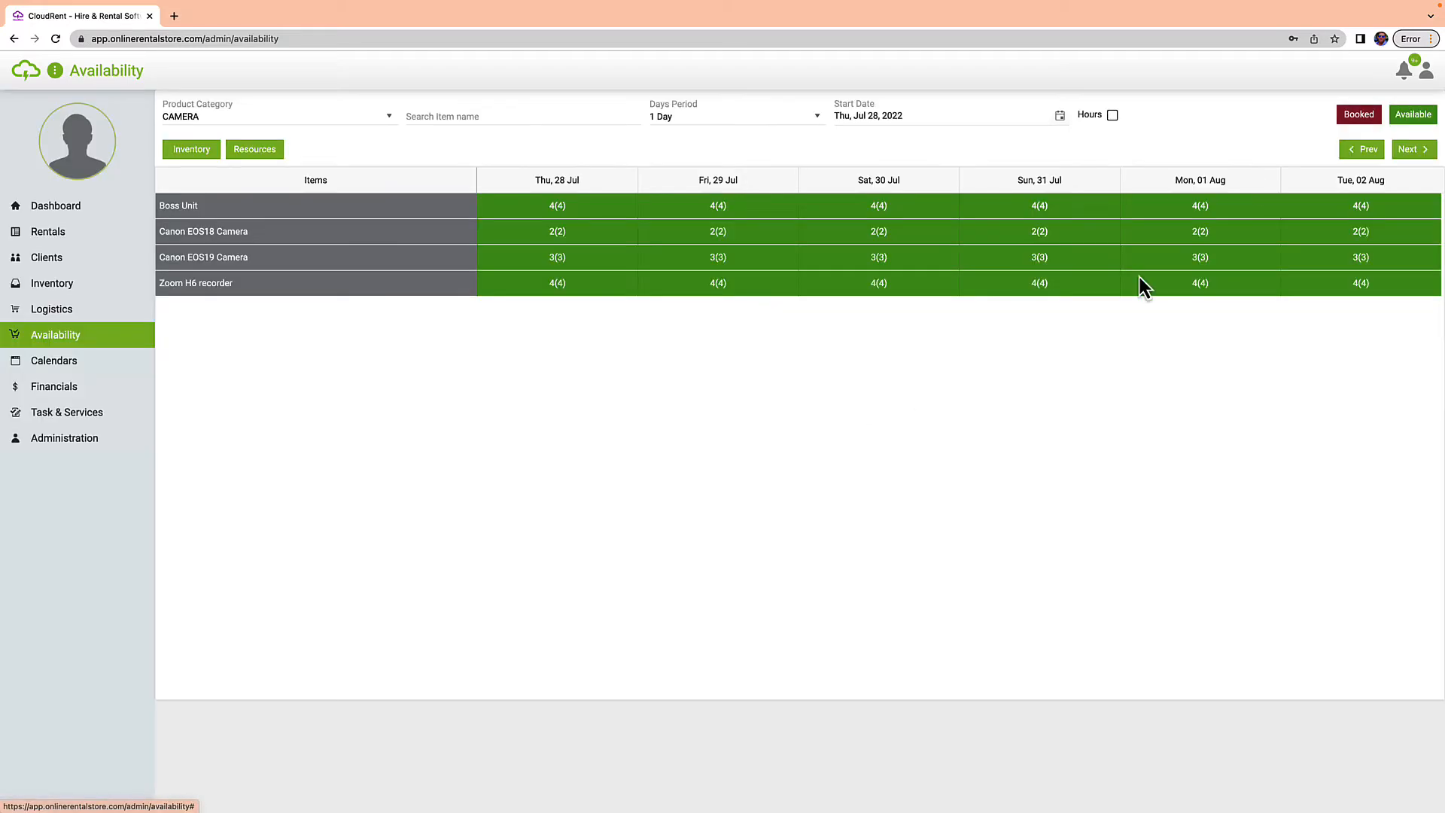
{"action": "left_click", "coordinate": [1112, 116]}
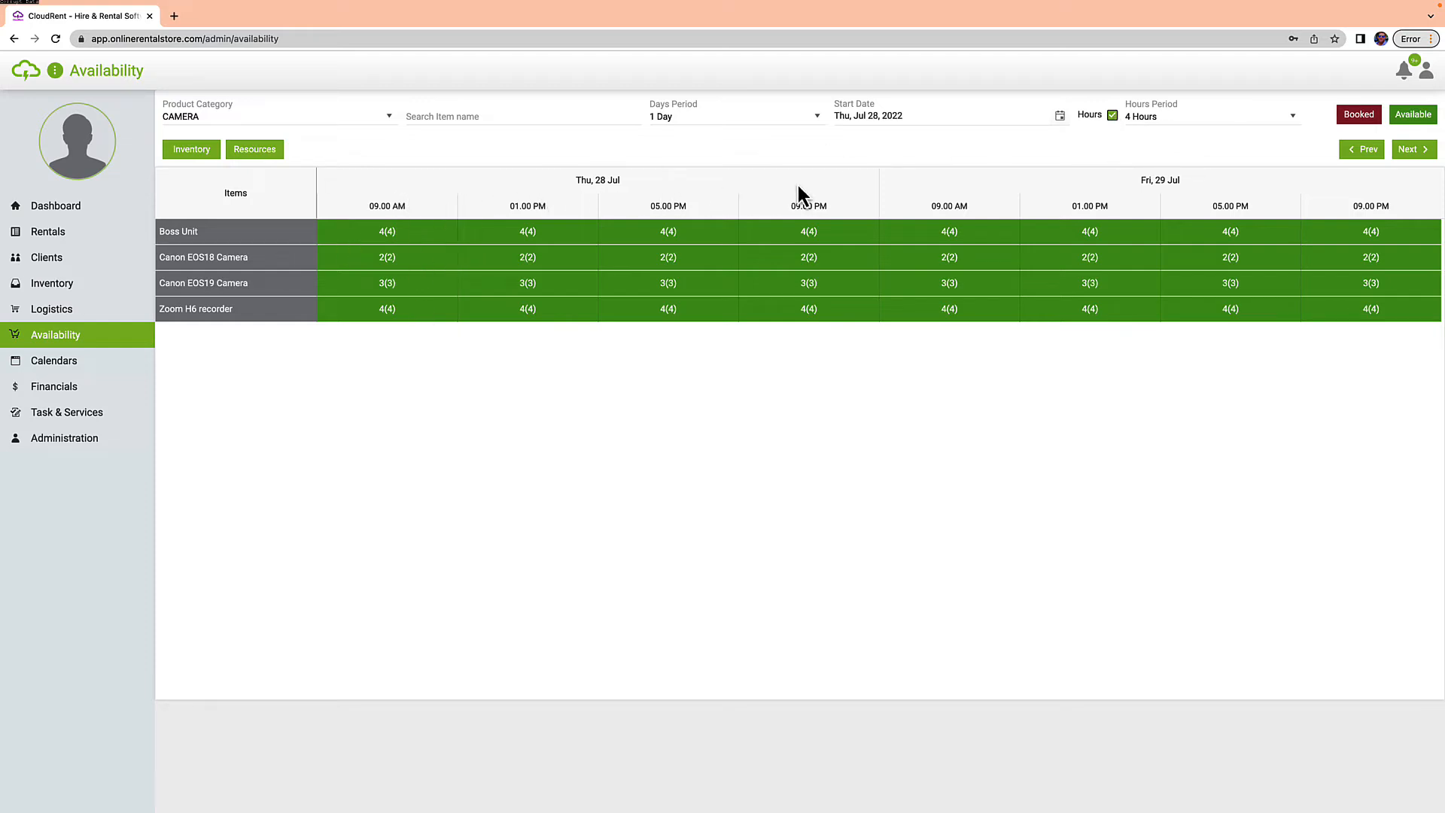
{"action": "mouse_move", "coordinate": [611, 232]}
Step: Open the logistics page, allow location access, dismiss the location notice, and activate the first route destination field
{"action": "left_click", "coordinate": [74, 309]}
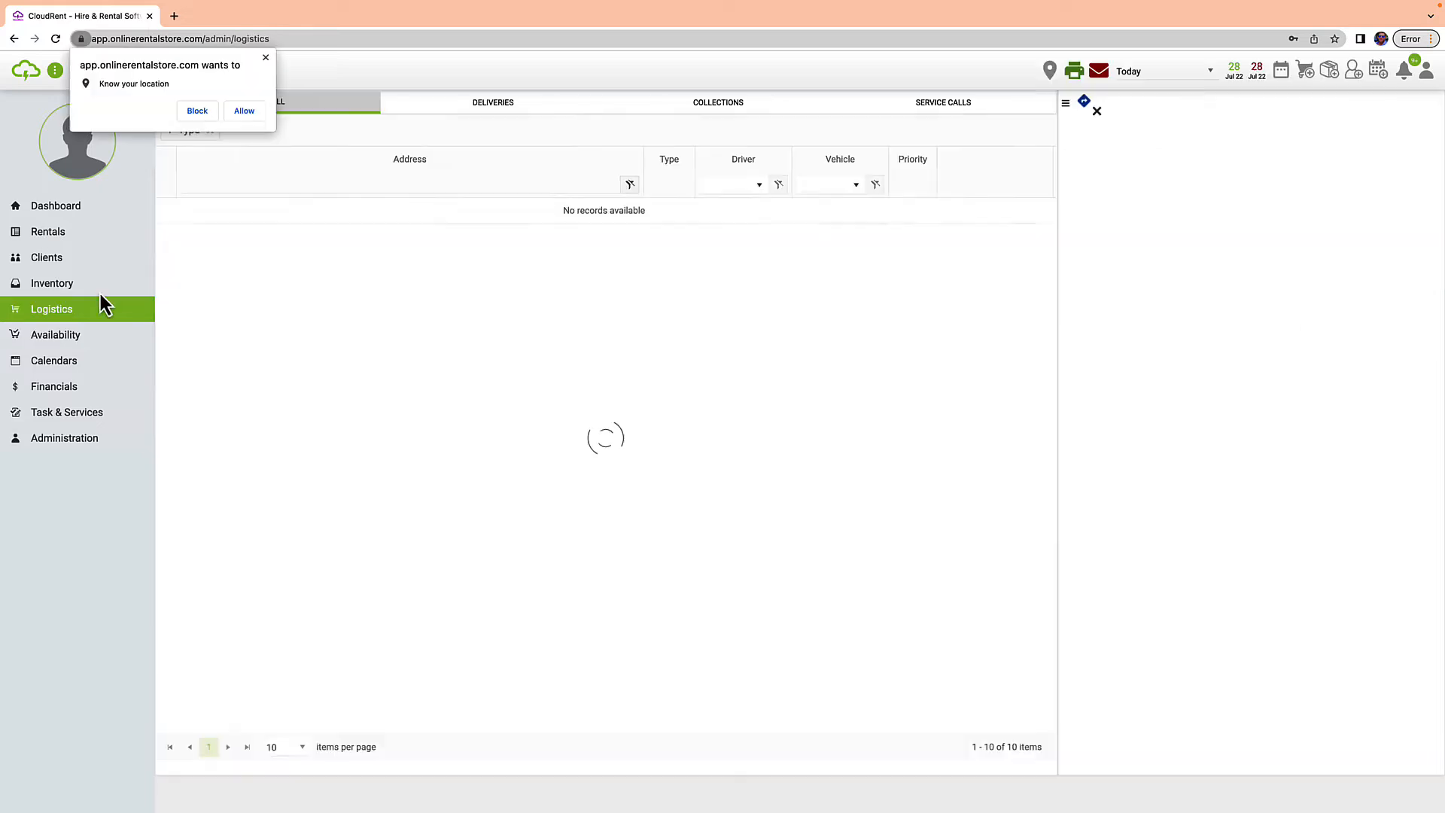
{"action": "left_click", "coordinate": [246, 111]}
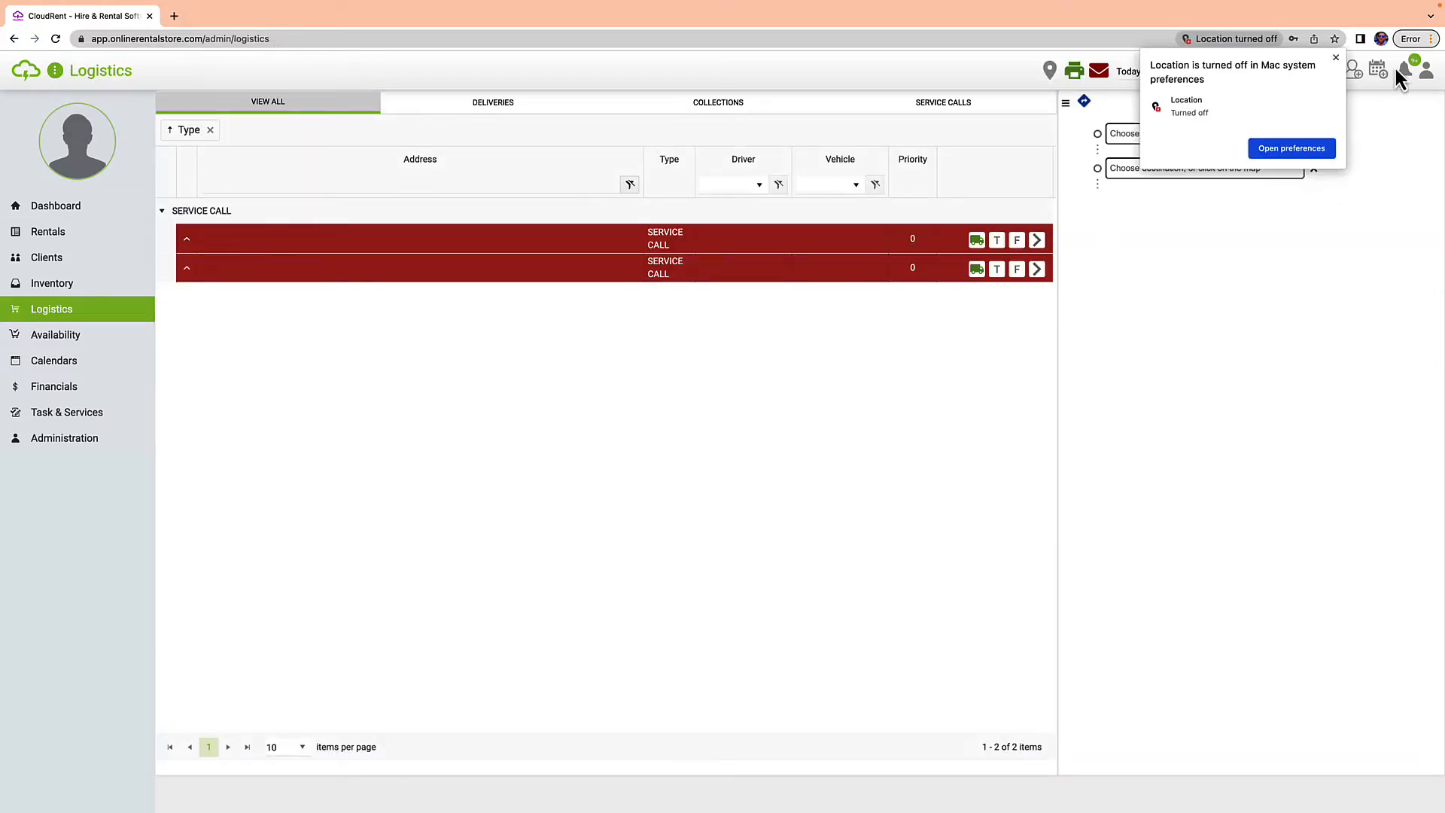
{"action": "left_click", "coordinate": [1336, 58]}
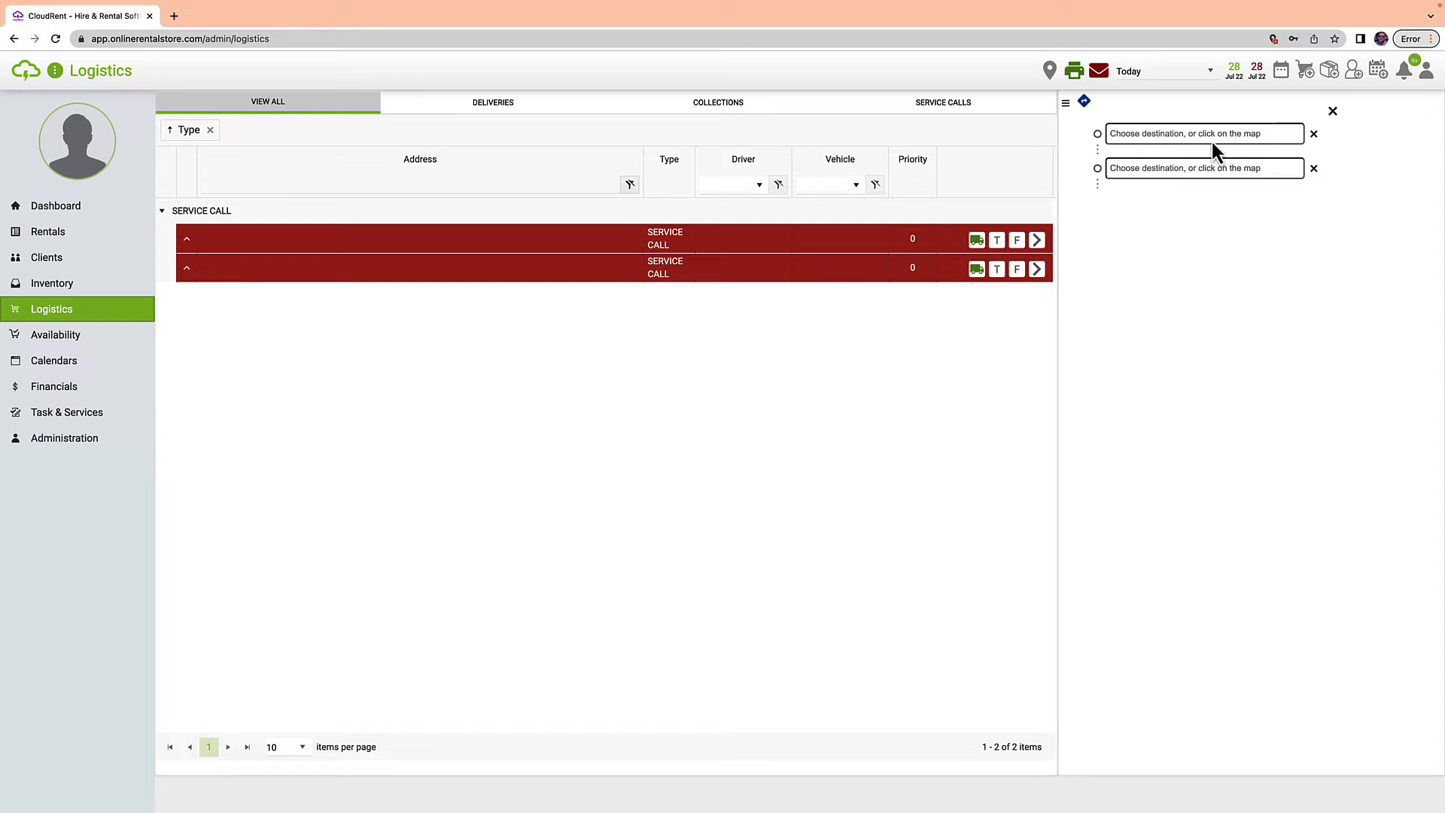
{"action": "mouse_move", "coordinate": [1212, 138]}
{"action": "left_mouse_down"}
{"action": "mouse_move", "coordinate": [1213, 207]}
{"action": "mouse_move", "coordinate": [1213, 138]}
{"action": "left_mouse_up"}
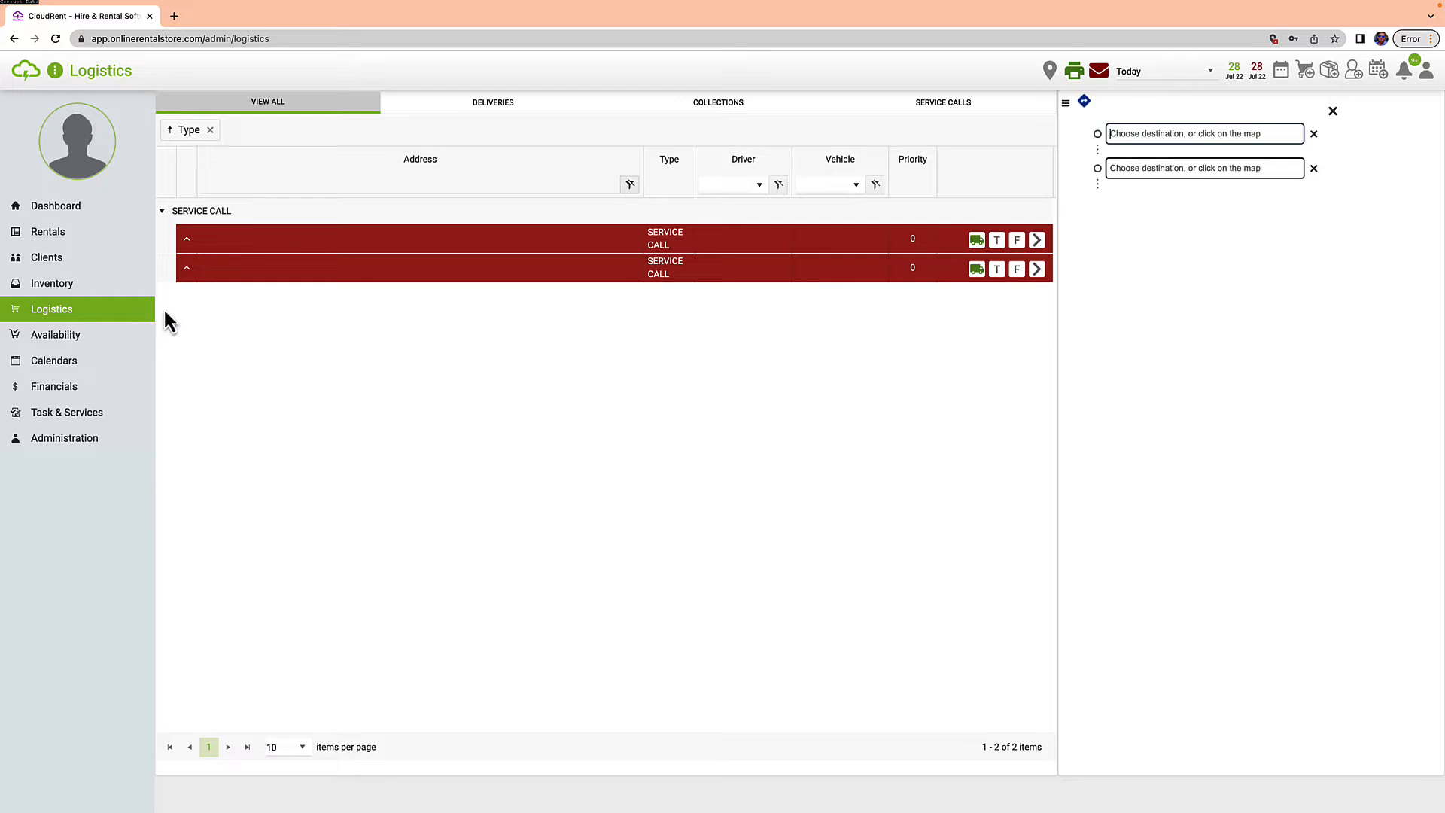
Step: Review the deliveries, collections and service calls lists in logistics
{"action": "left_click", "coordinate": [500, 110]}
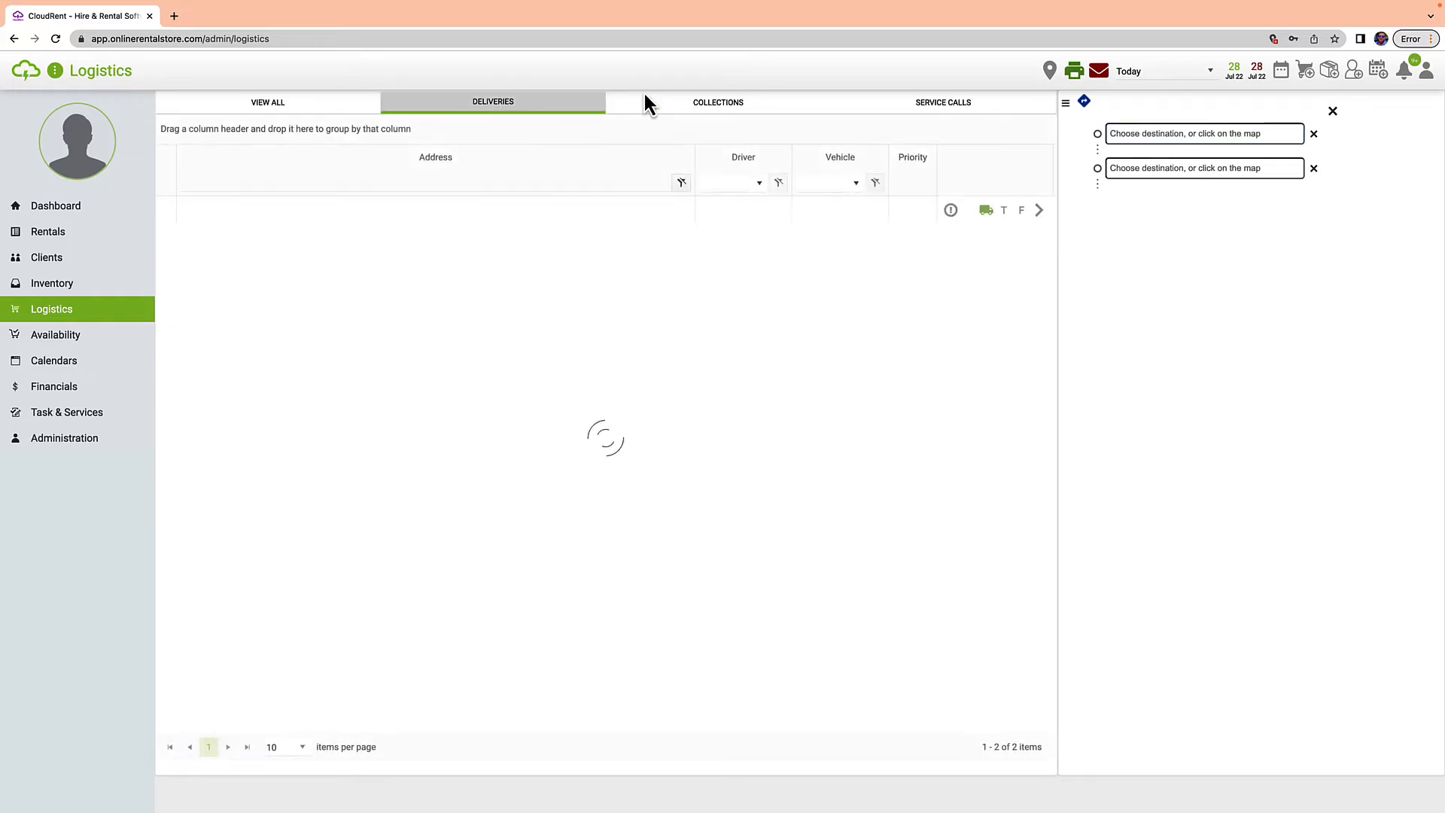
{"action": "left_click", "coordinate": [702, 100]}
{"action": "left_click", "coordinate": [914, 107]}
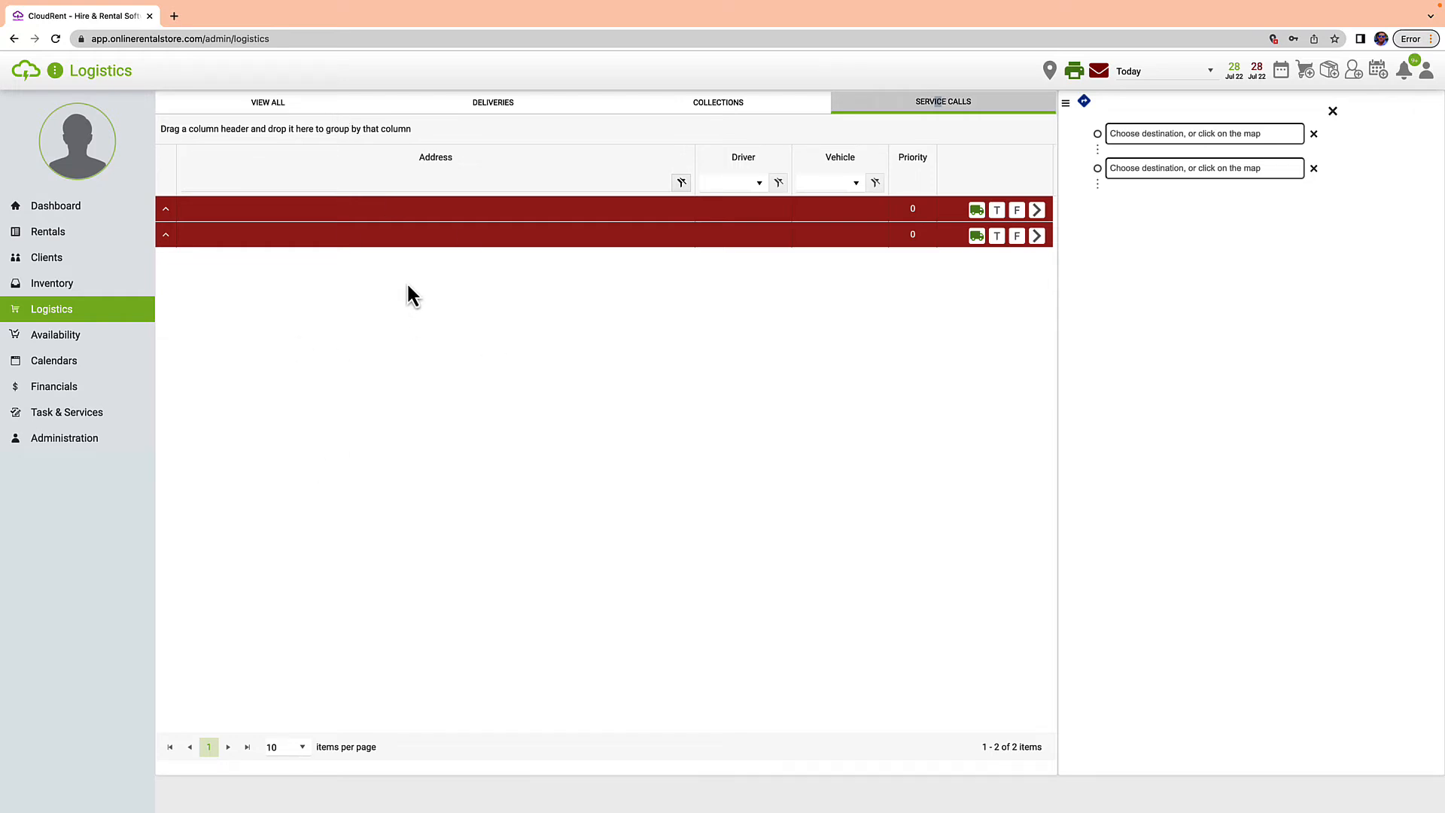
Step: Open the inventory and enter a quantity of 1 for each of the first two uncategorised rental items
{"action": "left_click", "coordinate": [106, 287]}
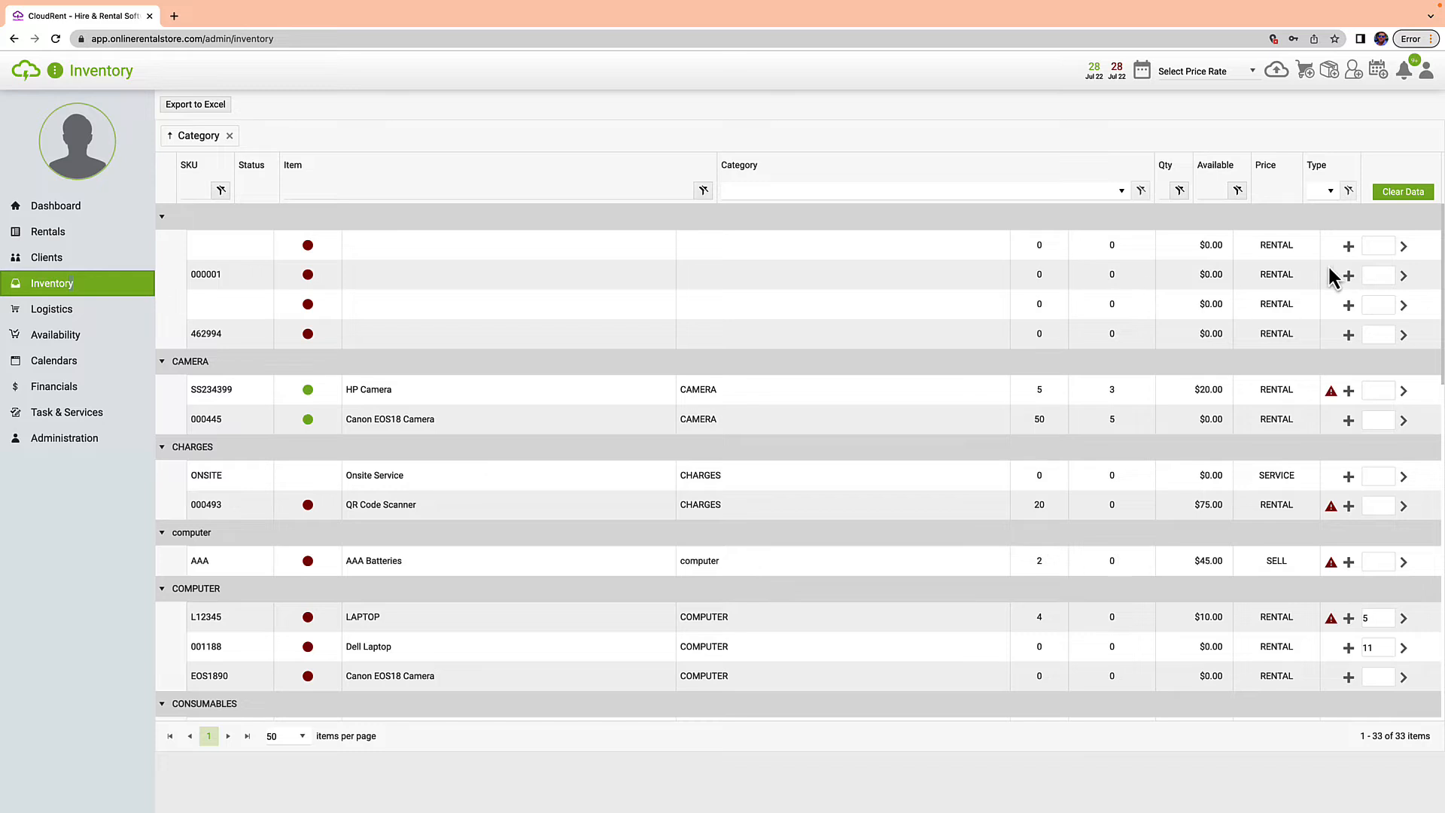
{"action": "left_click", "coordinate": [1371, 244]}
{"action": "type", "text": "15"}
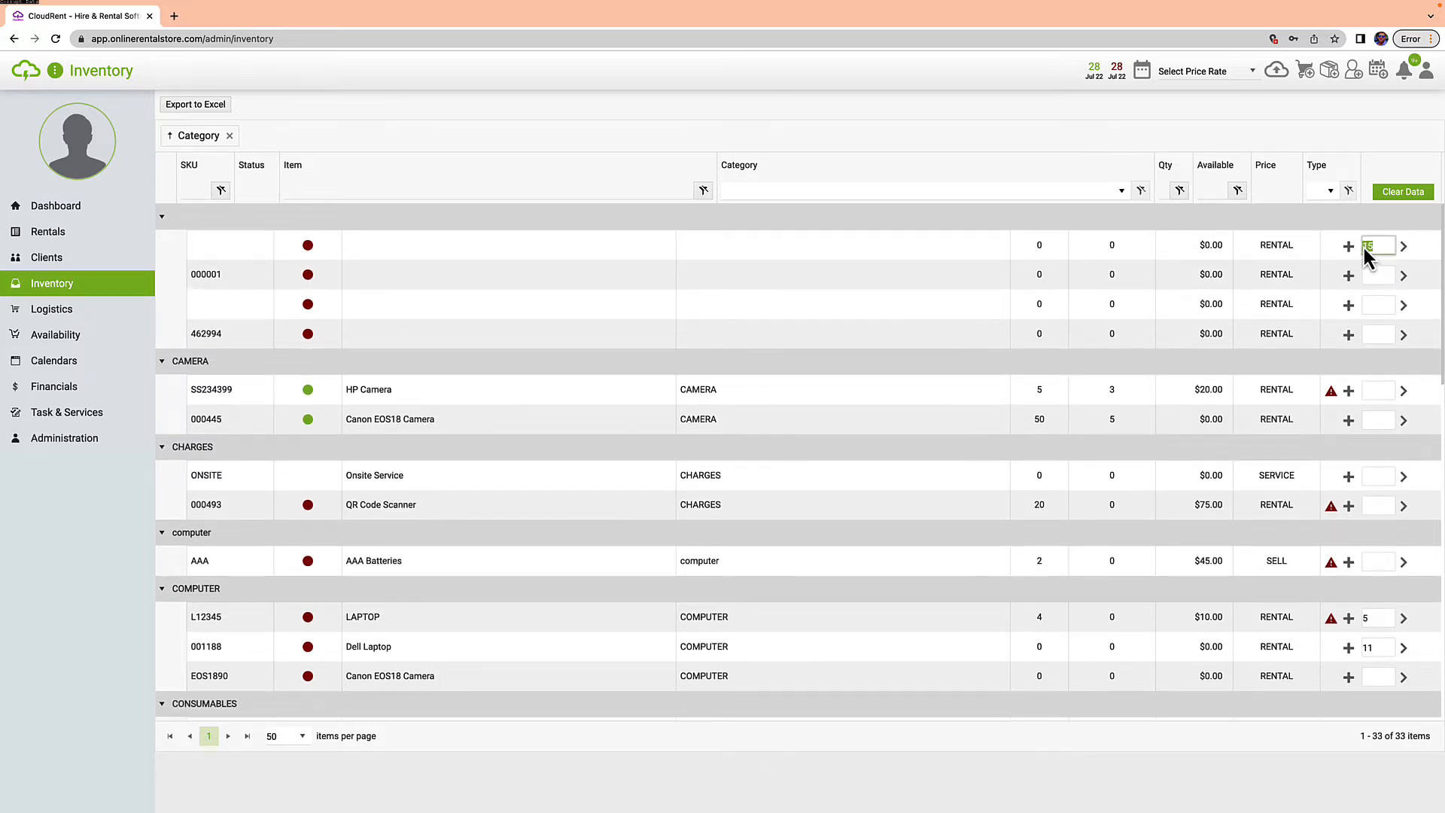
{"action": "left_click", "coordinate": [1376, 275]}
{"action": "type", "text": "1"}
Step: Open the quick quote, add the items to it, and close the quote window
{"action": "left_click", "coordinate": [1276, 71]}
{"action": "left_click", "coordinate": [850, 184]}
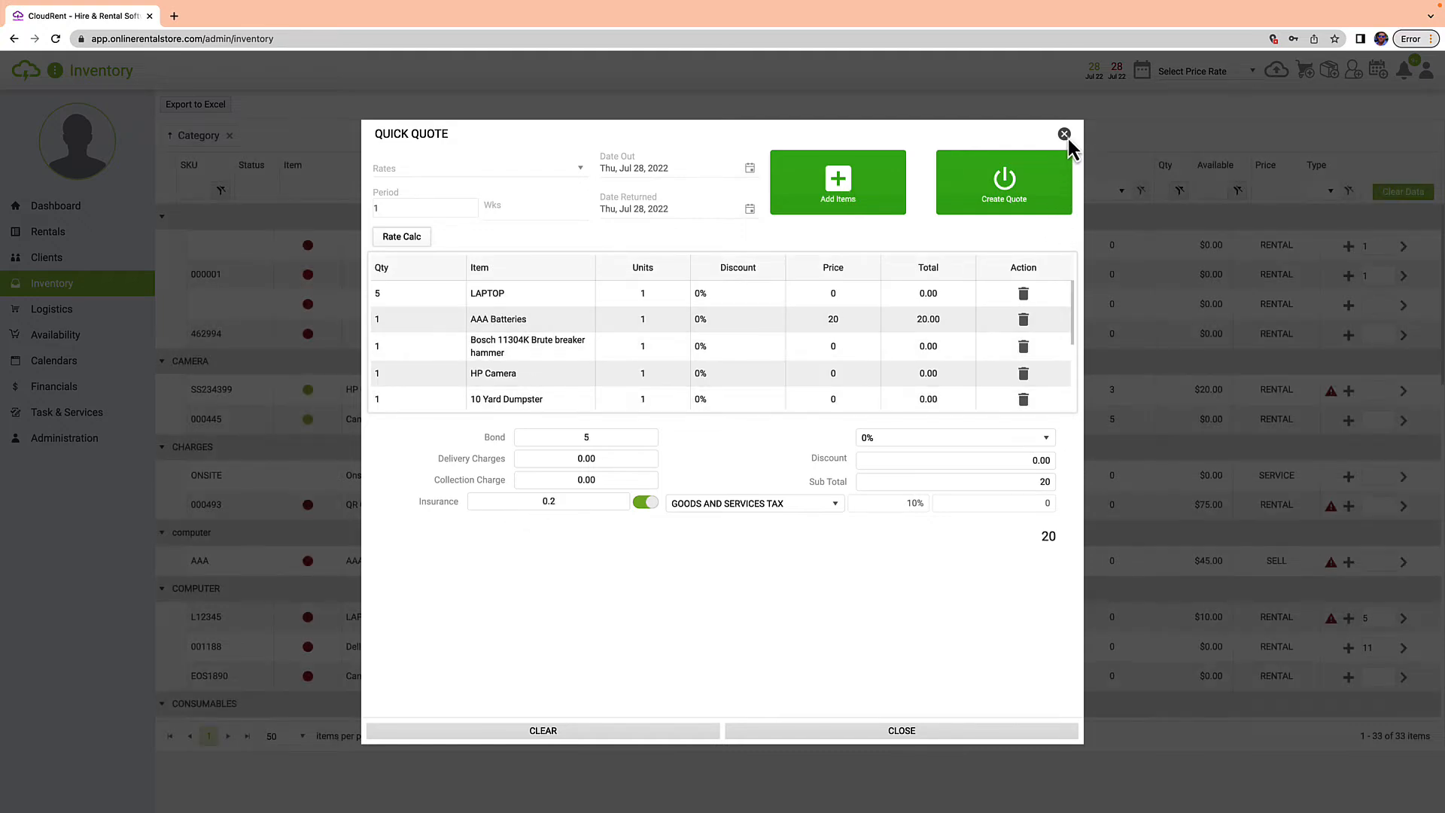
{"action": "left_click", "coordinate": [307, 264]}
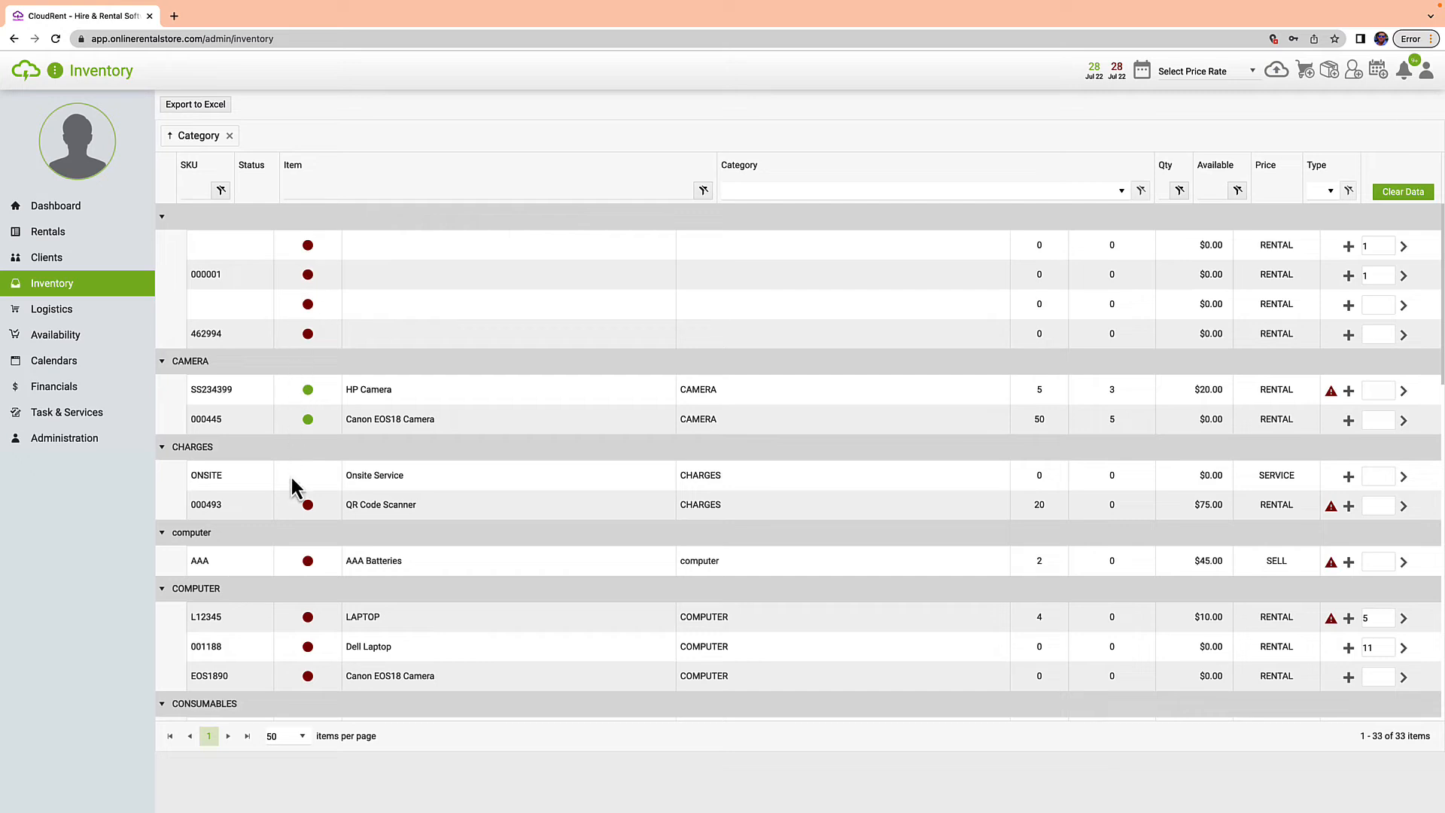
Step: Open the inventory's date range calendar for July–August 2022 and close it without choosing dates
{"action": "scroll", "coordinate": [296, 459], "scroll_direction": "down", "scroll_amount": 1}
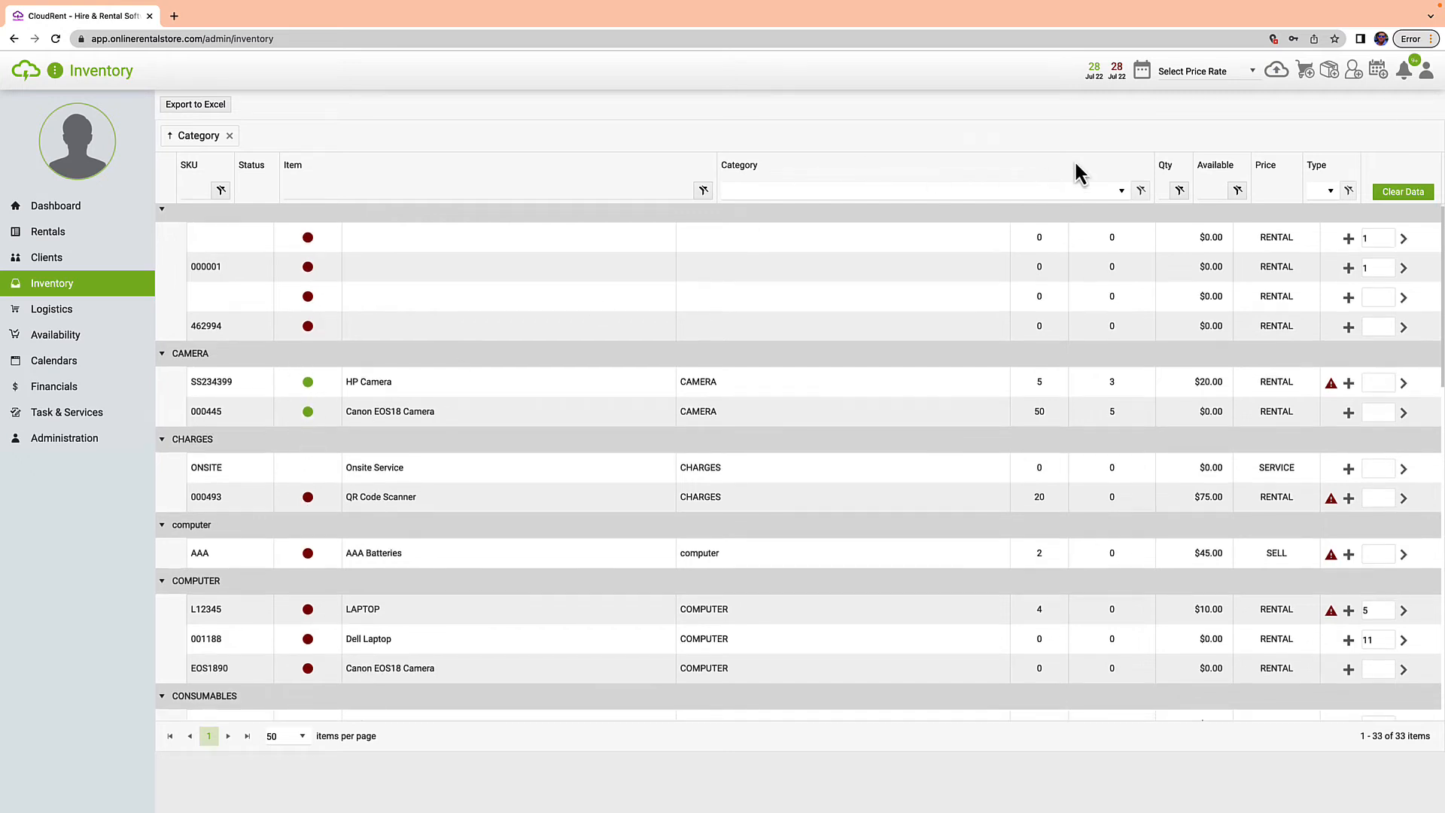
{"action": "left_click", "coordinate": [1137, 71]}
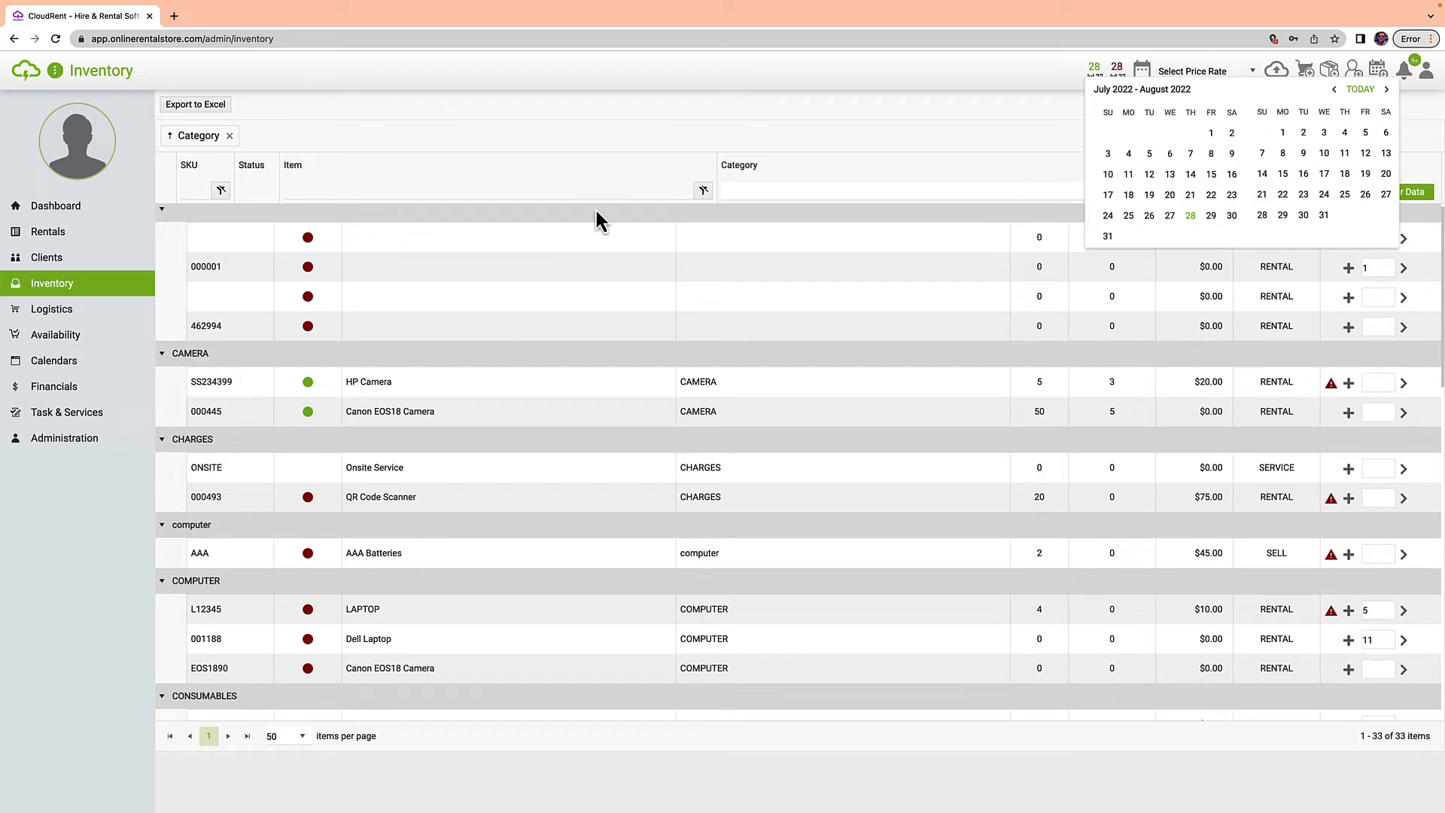
{"action": "left_click", "coordinate": [885, 124]}
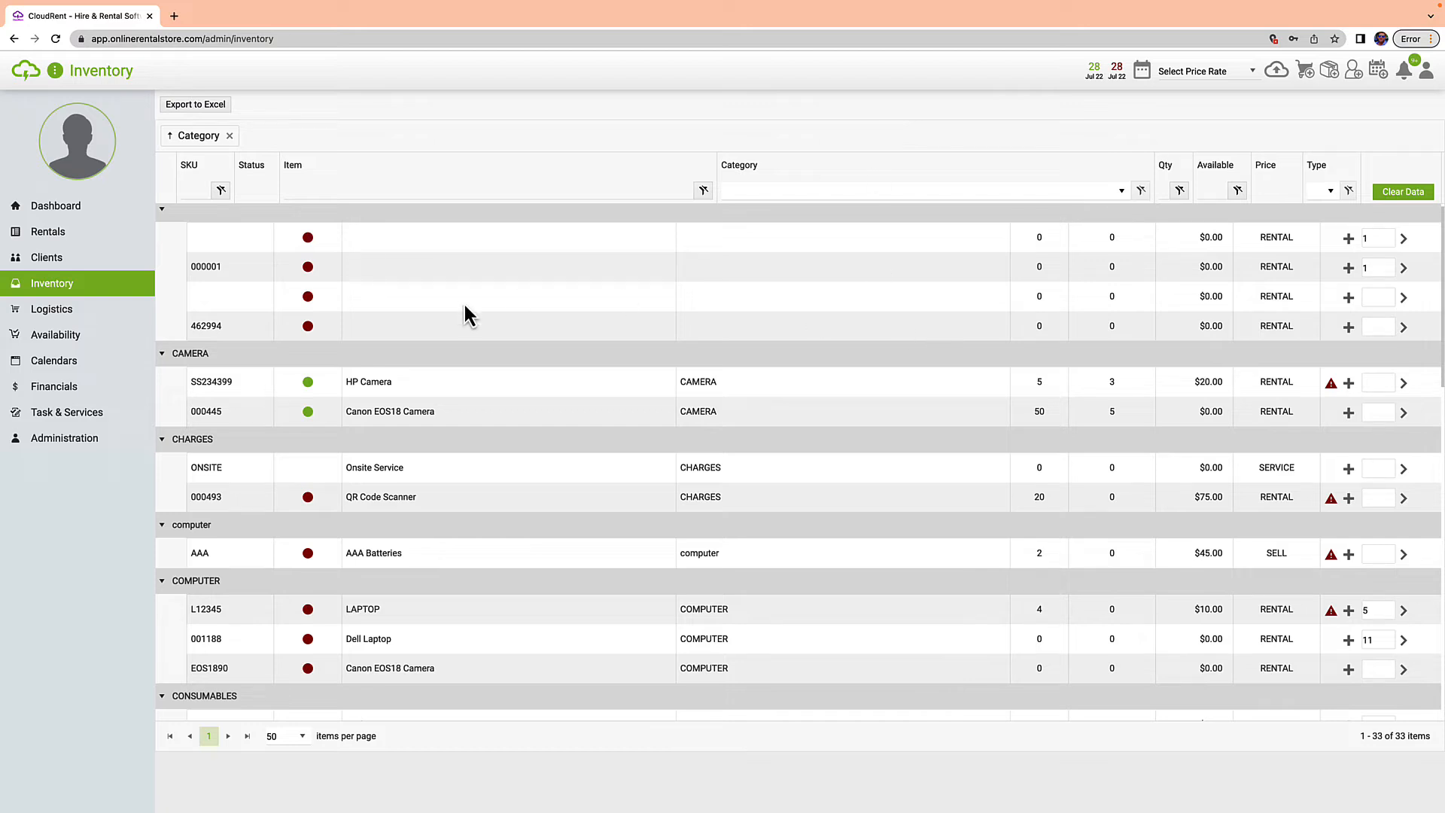
Step: Open the Bosch 11304K Brute breaker hammer item in the DUMPSTER category and review its details, rates and kits, and assets
{"action": "scroll", "coordinate": [503, 614], "scroll_direction": "down", "scroll_amount": 5}
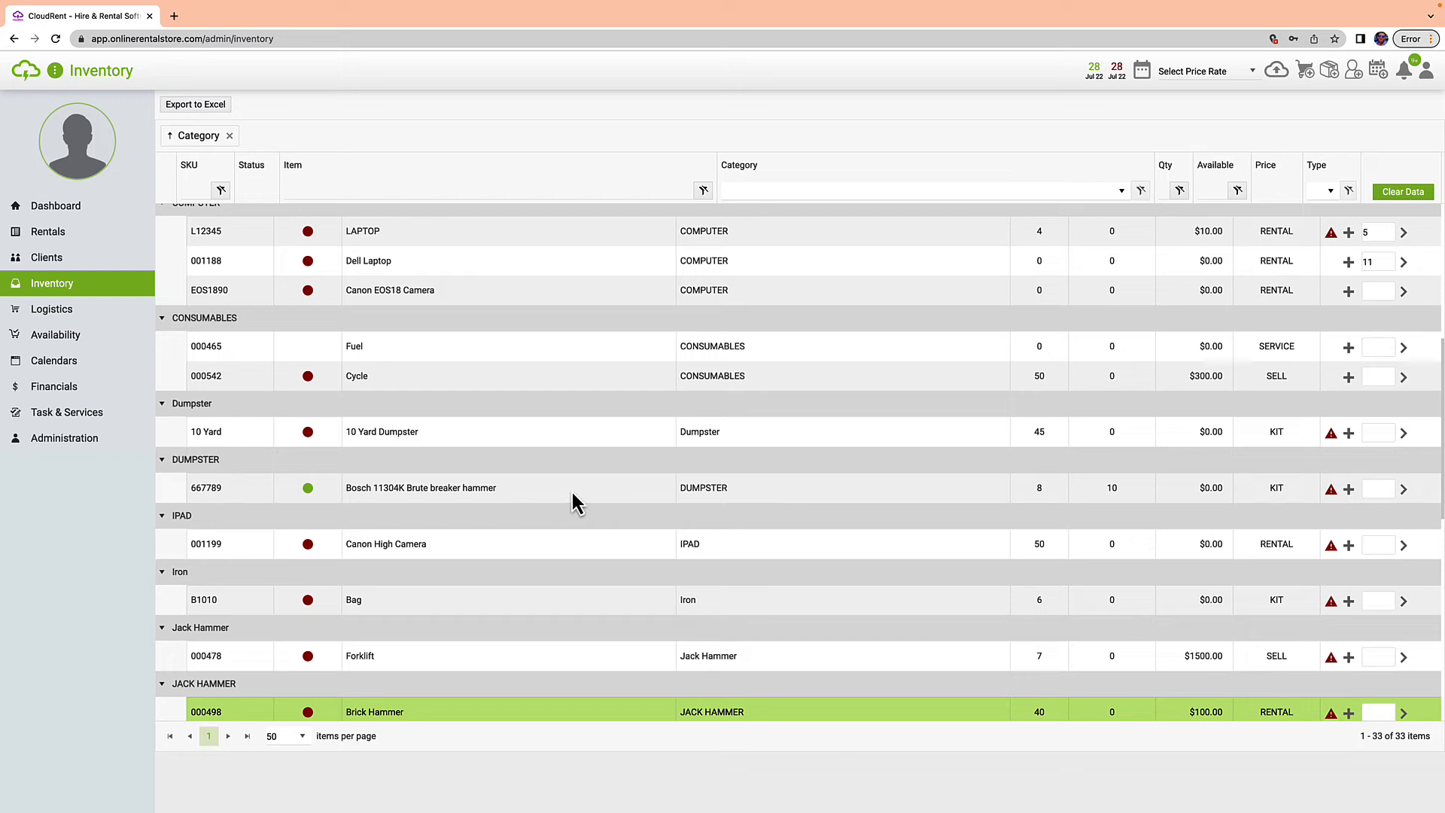
{"action": "left_click", "coordinate": [572, 492]}
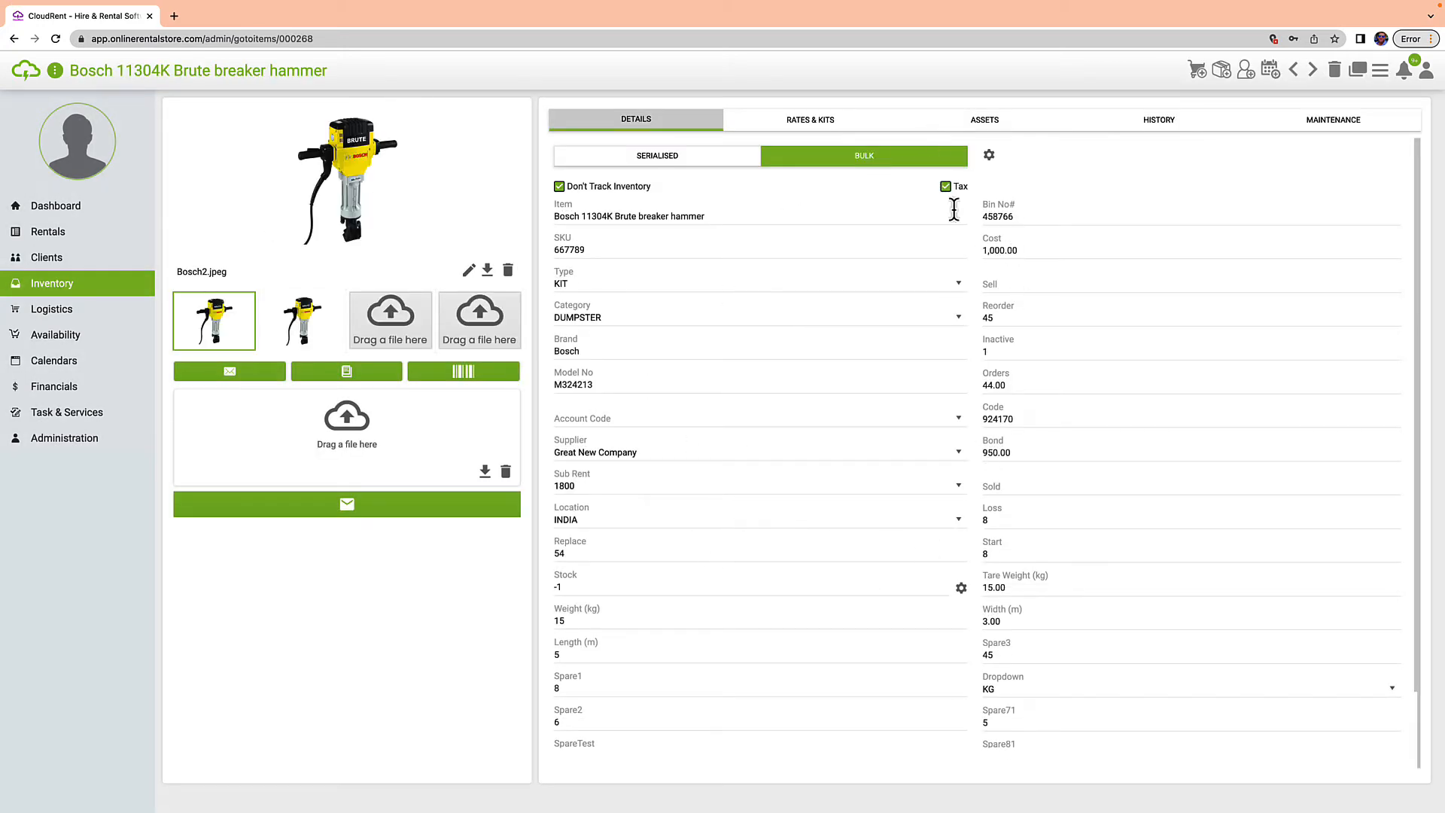
{"action": "left_click", "coordinate": [849, 123]}
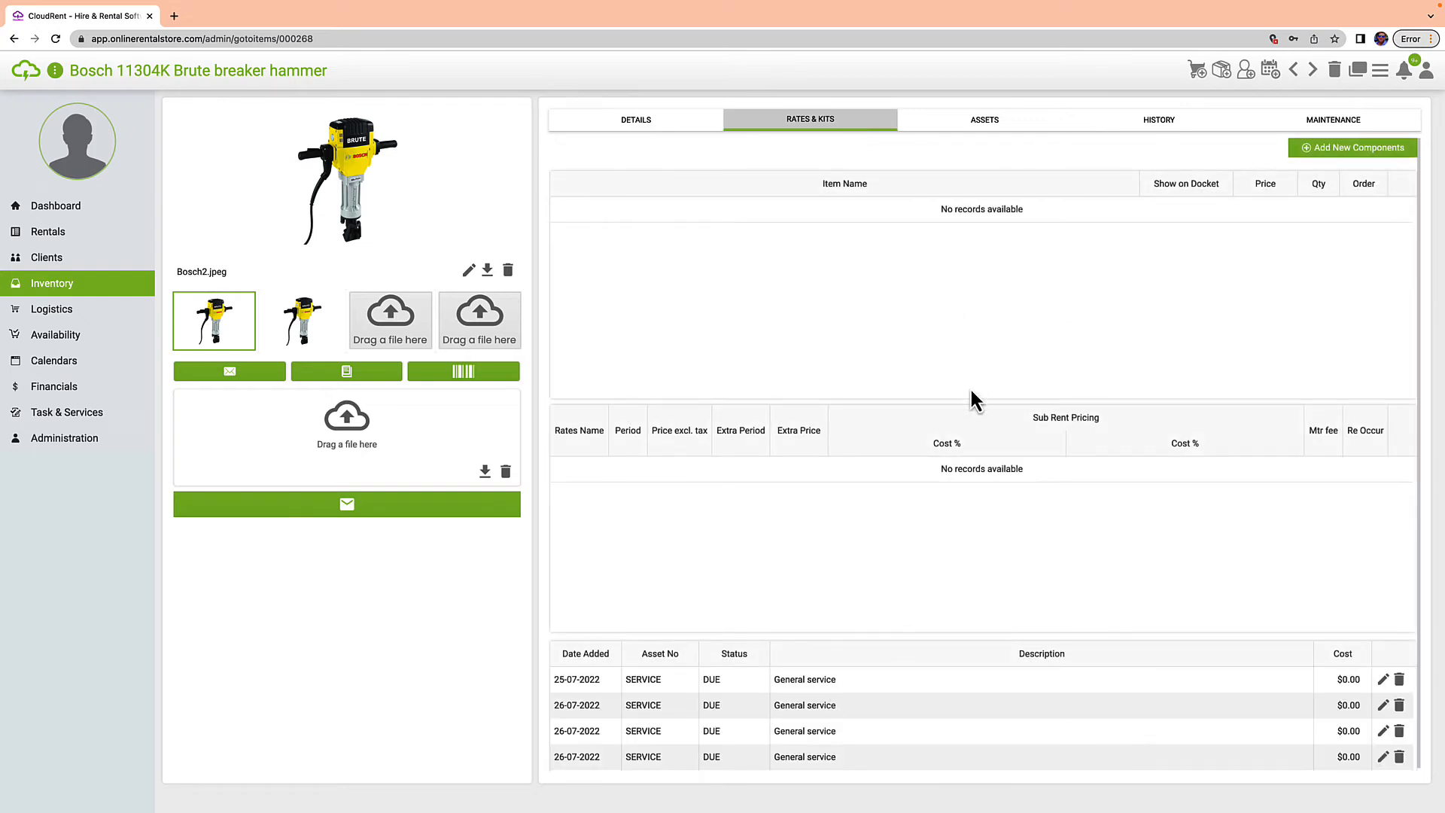
{"action": "left_click", "coordinate": [1000, 121]}
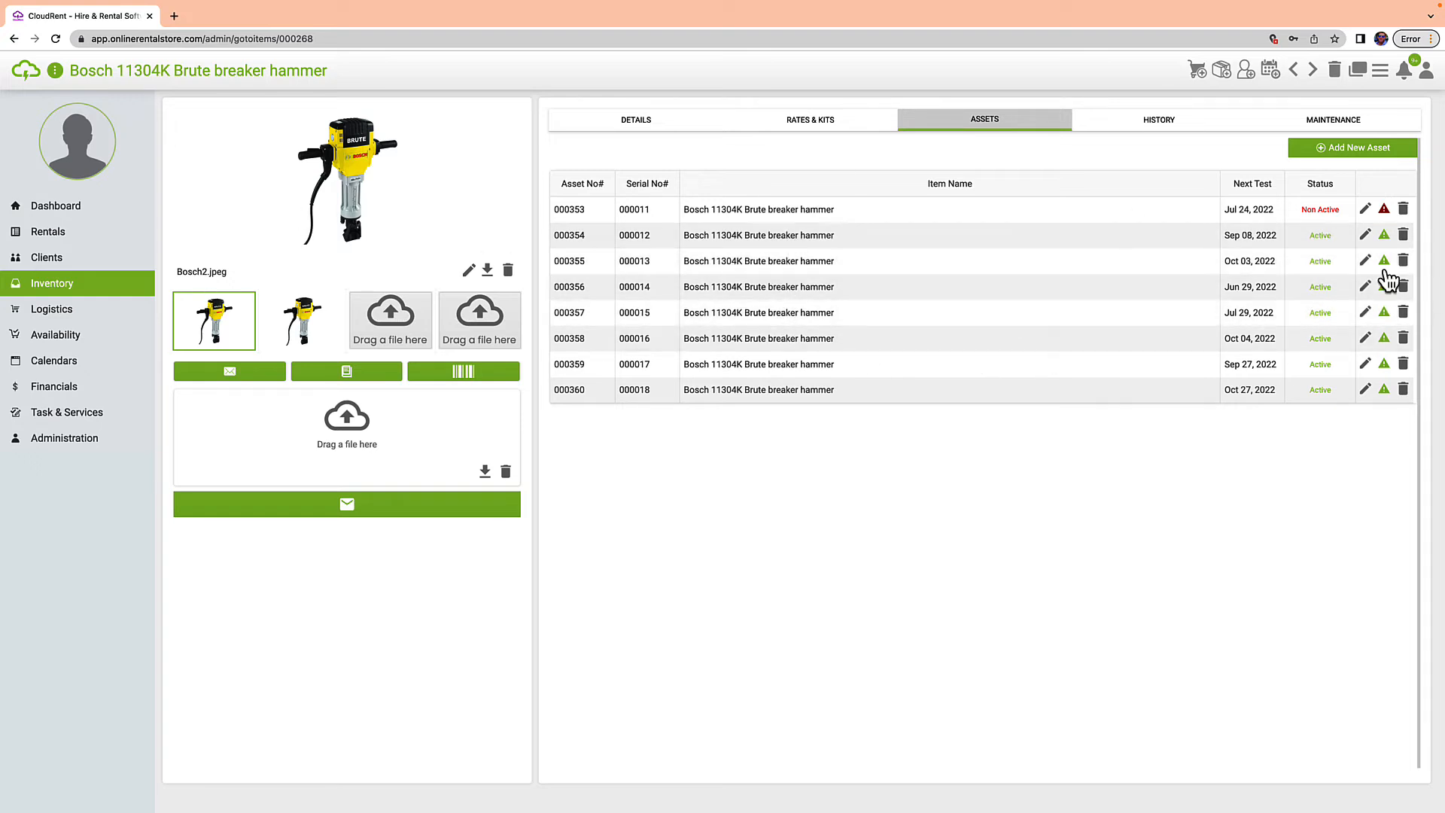
Step: Review the second asset's service and test details, including its service type options, and check the hammer's history and maintenance records
{"action": "left_click", "coordinate": [1365, 235]}
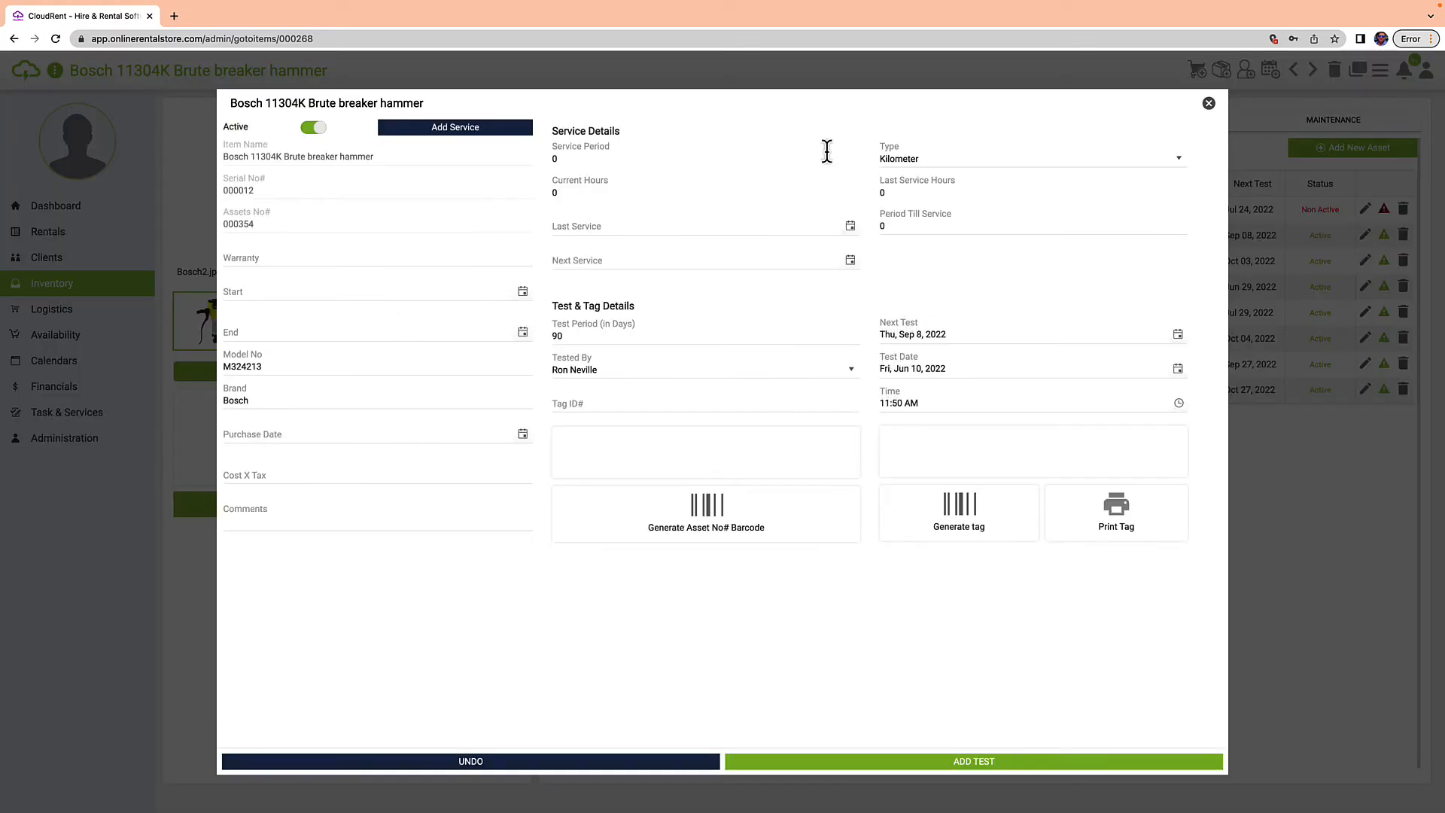
{"action": "left_click", "coordinate": [947, 157]}
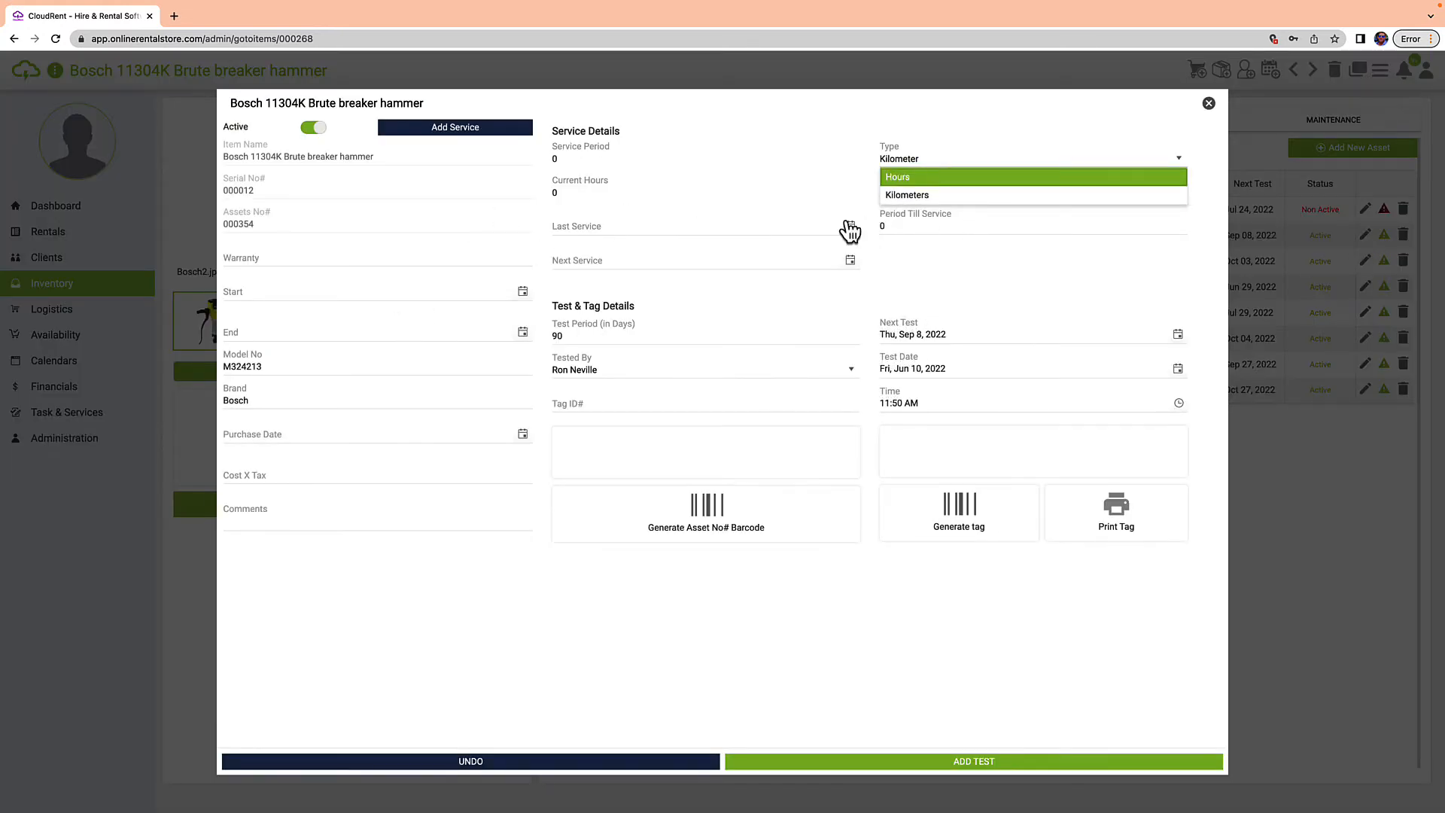
{"action": "left_click", "coordinate": [636, 153]}
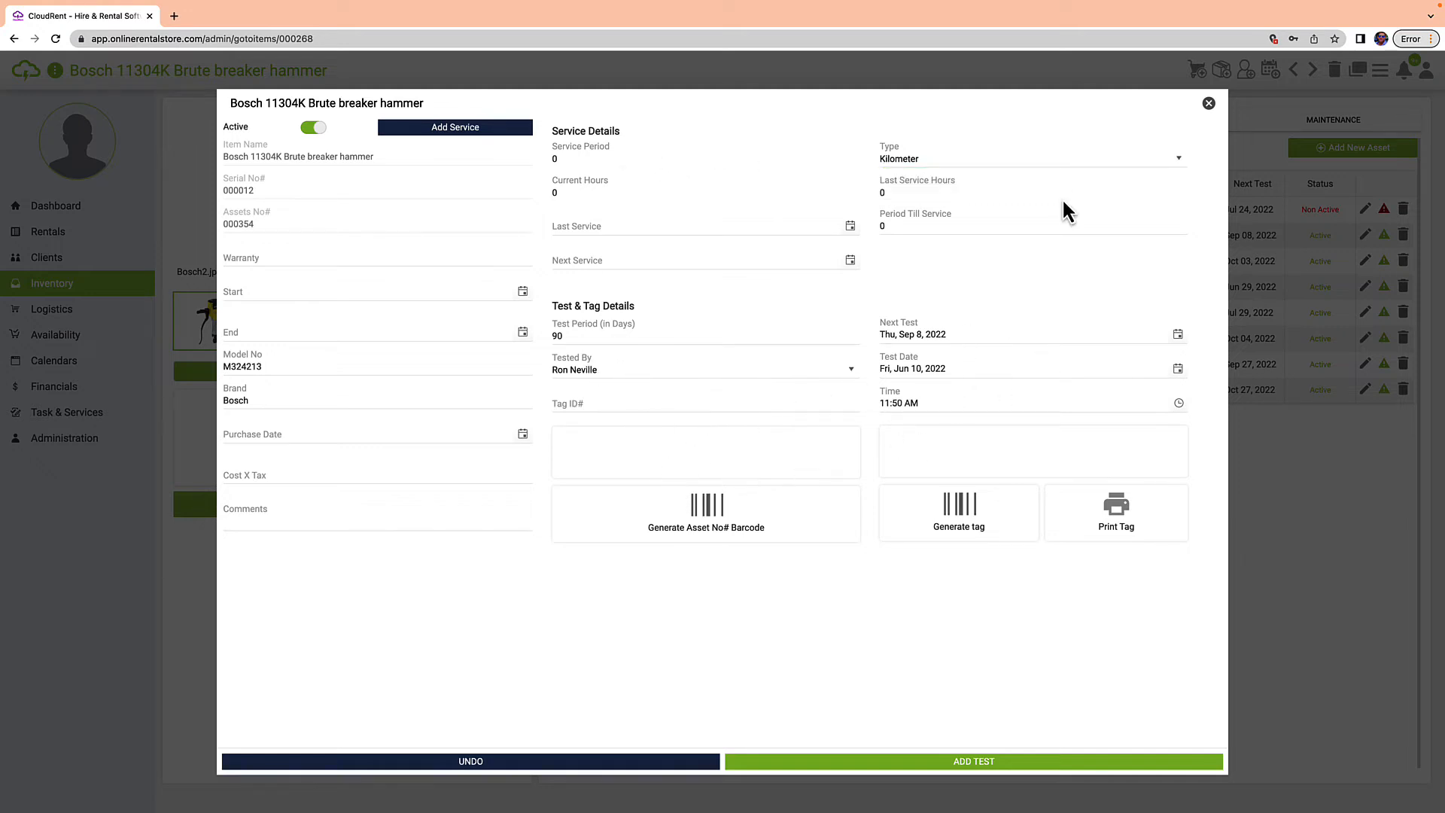
{"action": "left_click", "coordinate": [1208, 103]}
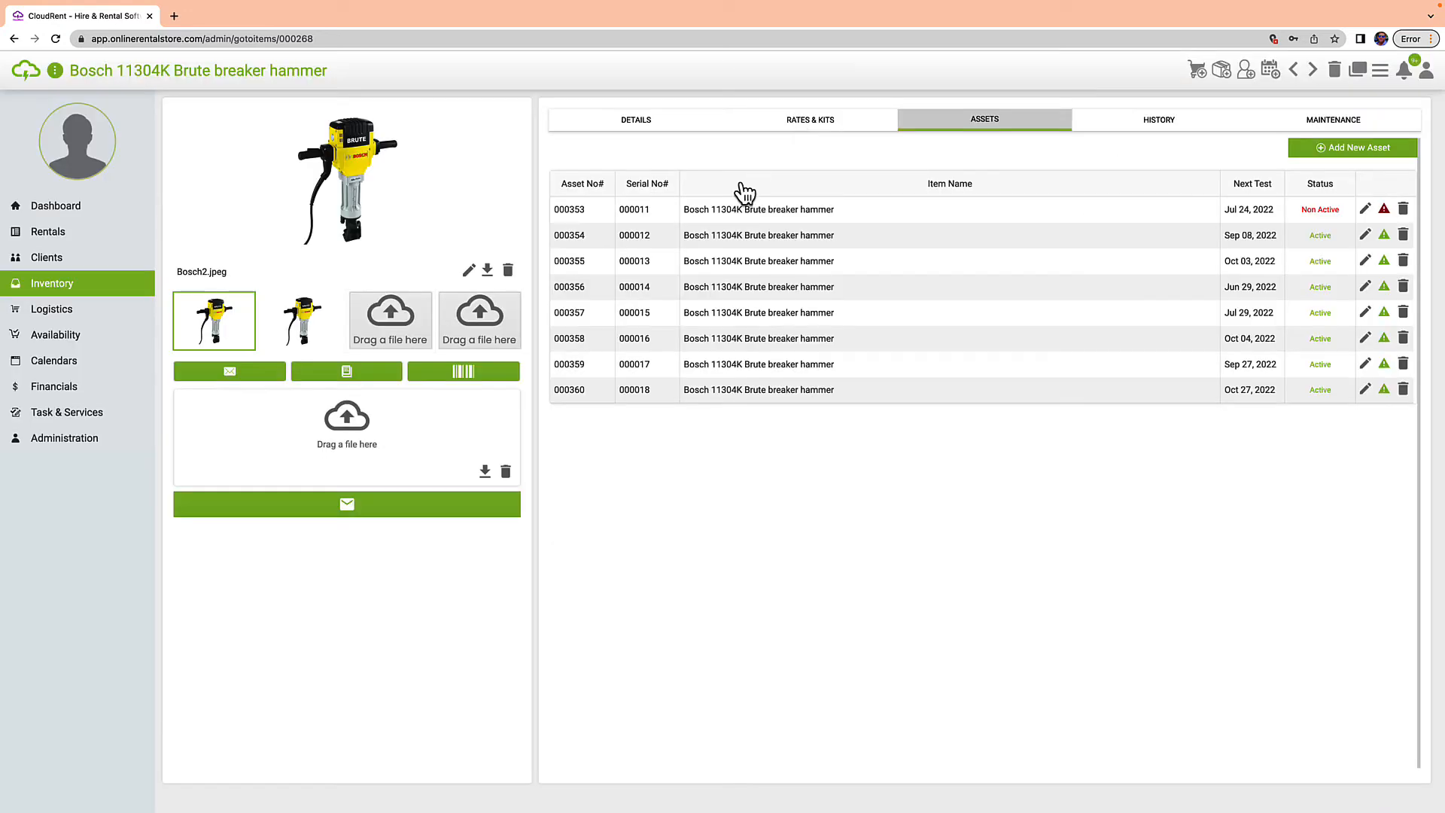
{"action": "left_click", "coordinate": [1117, 119]}
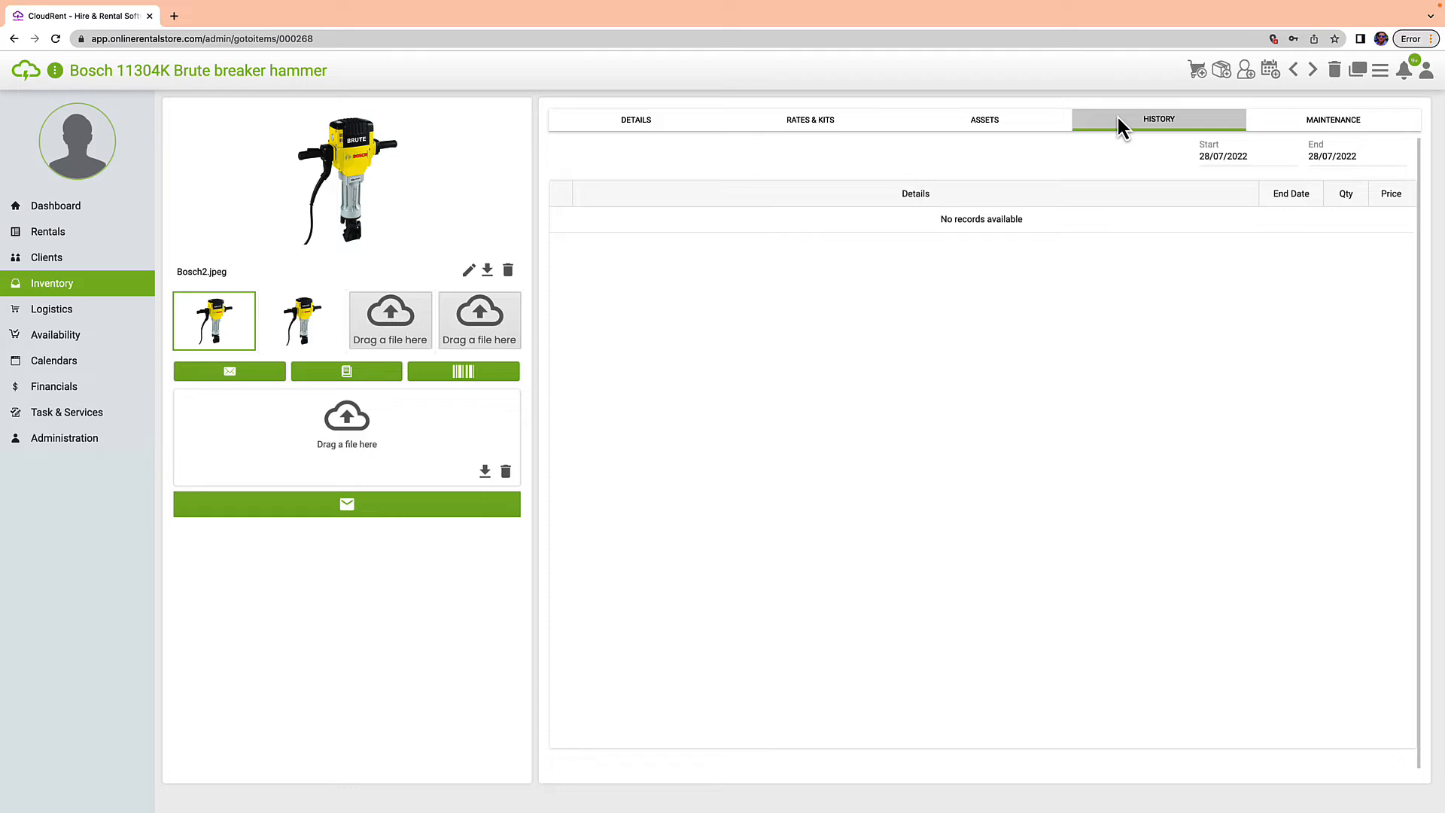
{"action": "left_click", "coordinate": [1330, 124]}
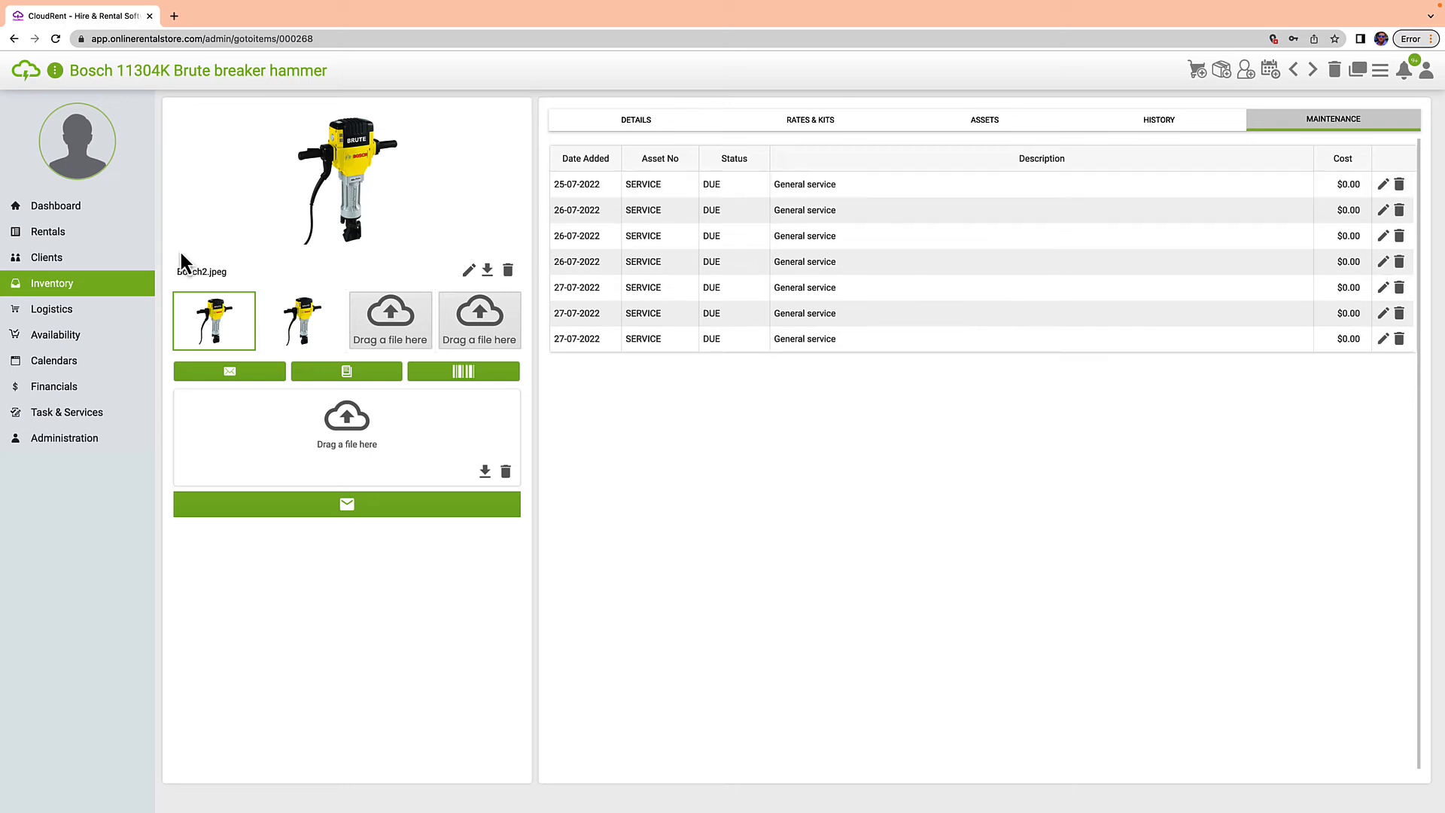
Step: Open the SMS window for DEMO CUSTOMER in the client list, preview the Outstanding Items and Re Hire Email templates, and close without sending
{"action": "left_click", "coordinate": [81, 256]}
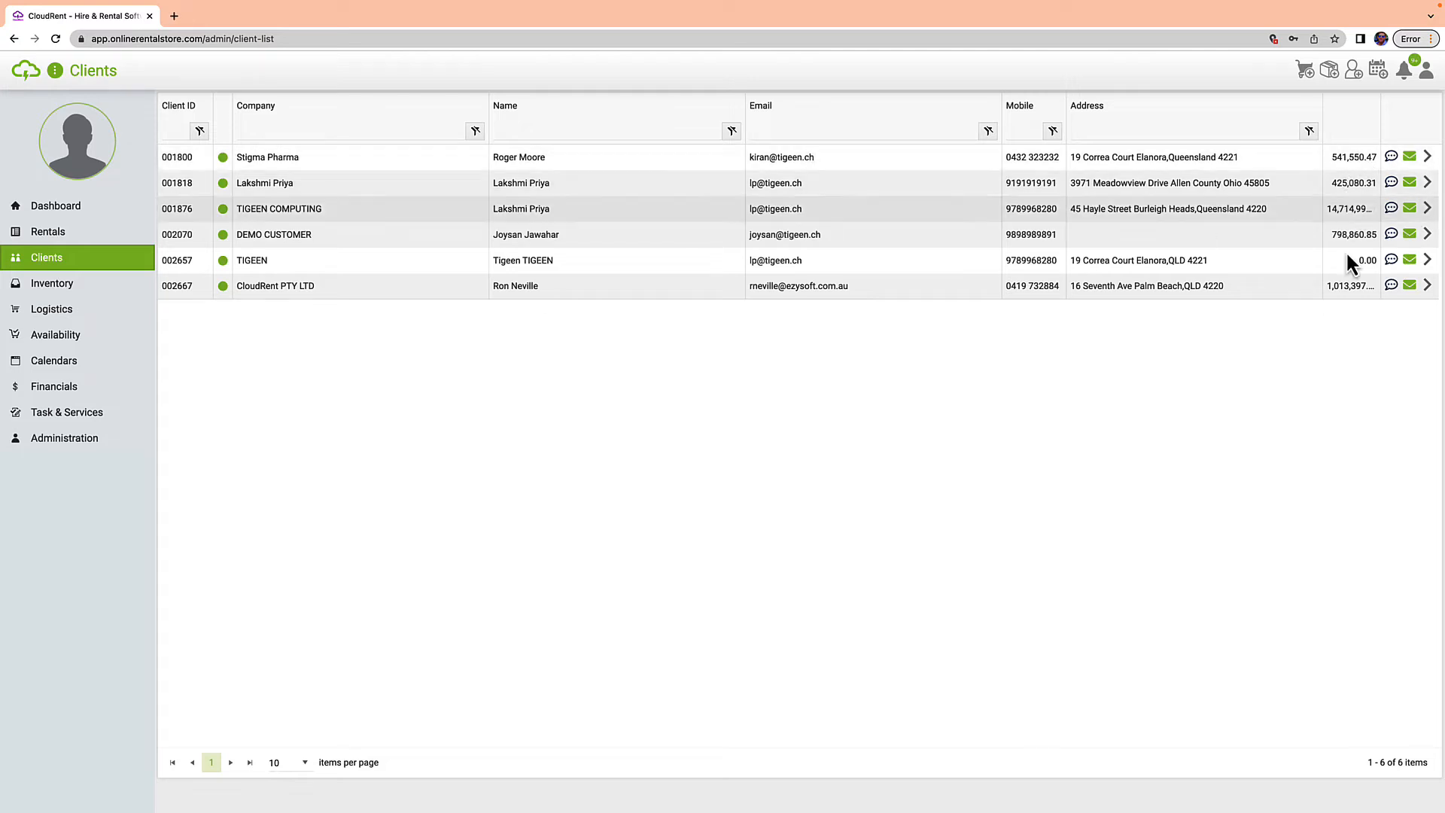
{"action": "left_click", "coordinate": [1391, 235]}
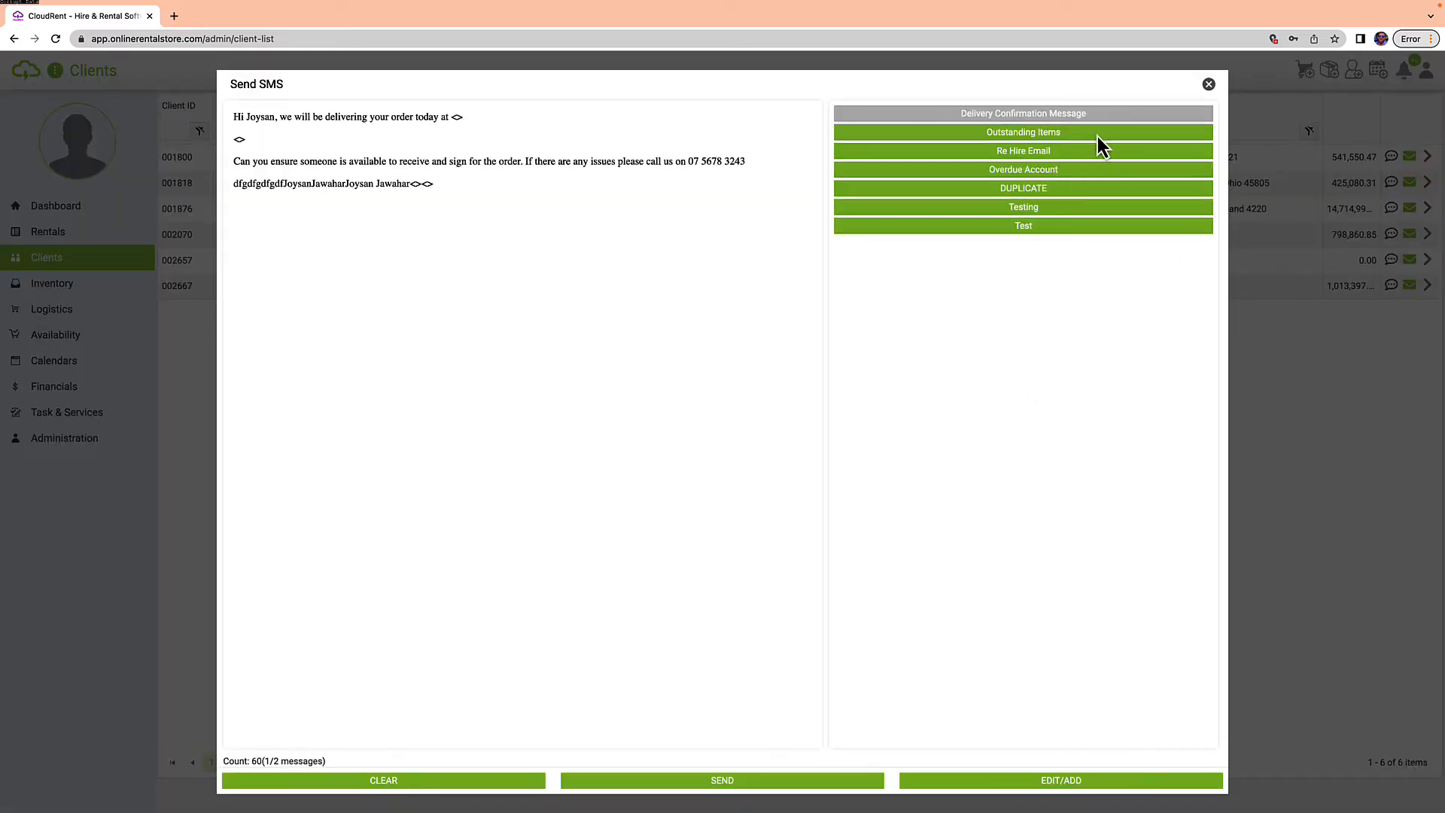
{"action": "left_click", "coordinate": [1097, 135]}
{"action": "left_click", "coordinate": [1031, 150]}
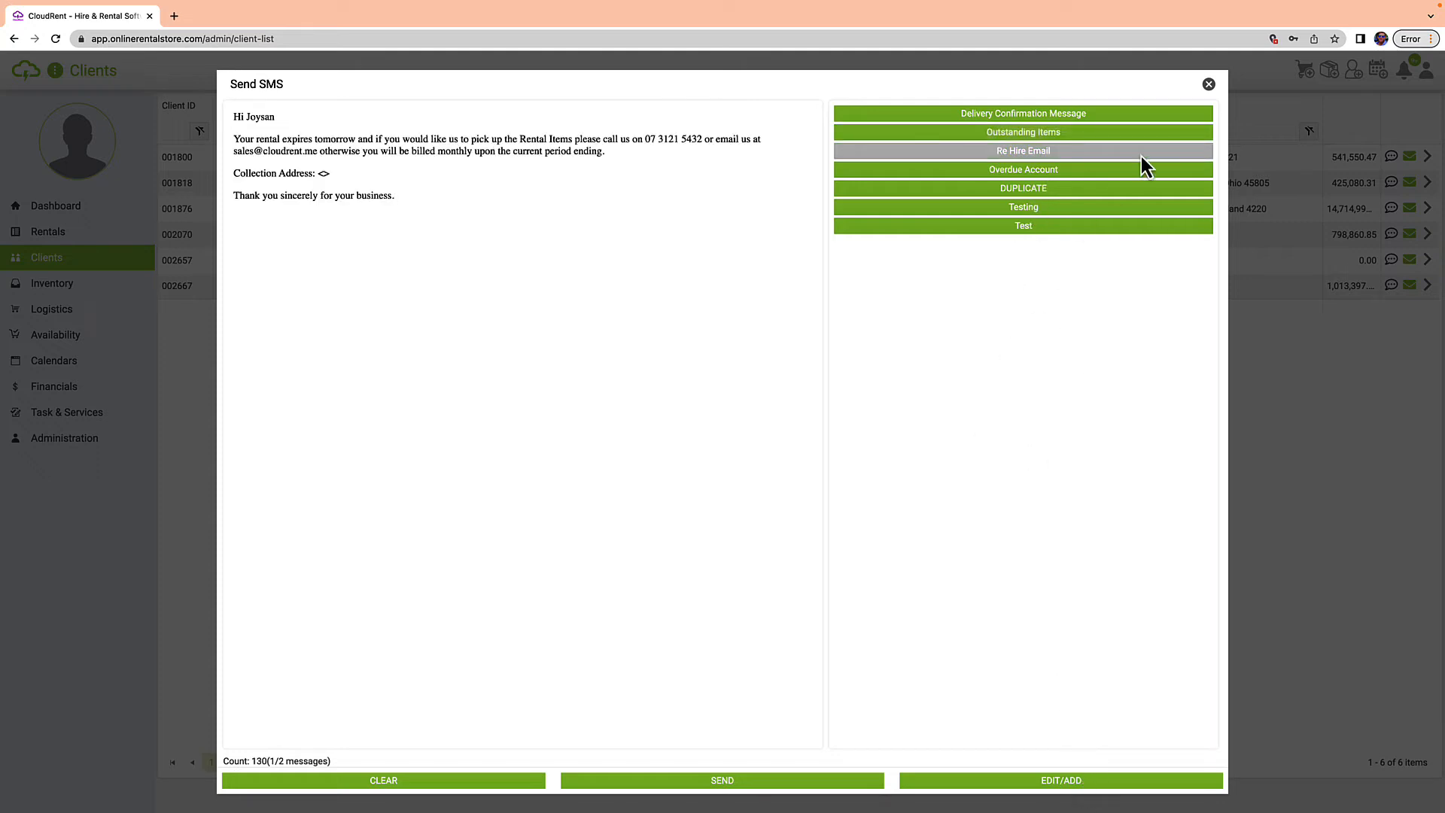
{"action": "left_click", "coordinate": [1209, 85]}
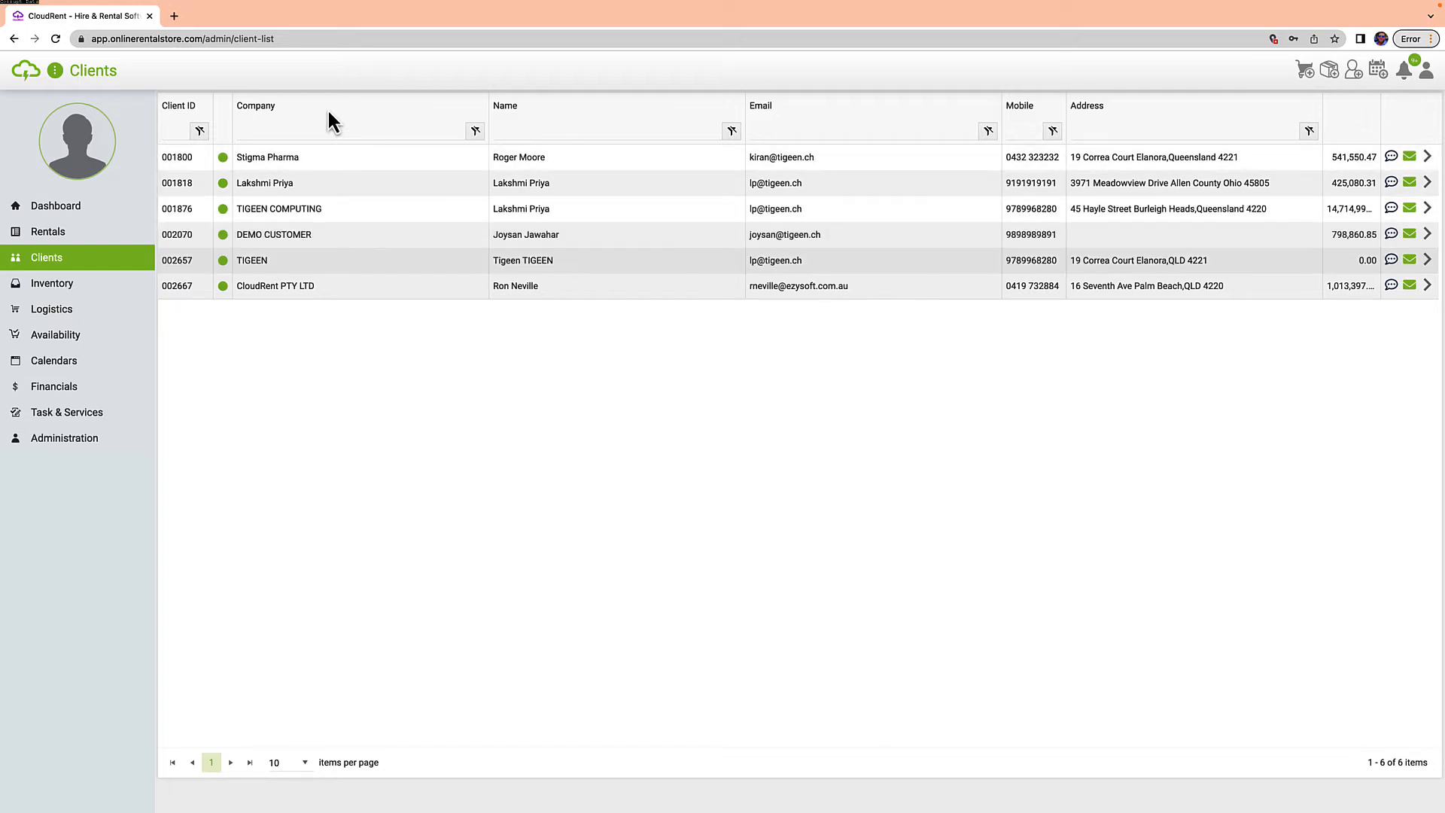
Step: Open the rentals list, group it by Rental Status with 50 items per page, and expand the CloudRent PTY LTD rental ending Sep 28, 2022
{"action": "left_click", "coordinate": [96, 233]}
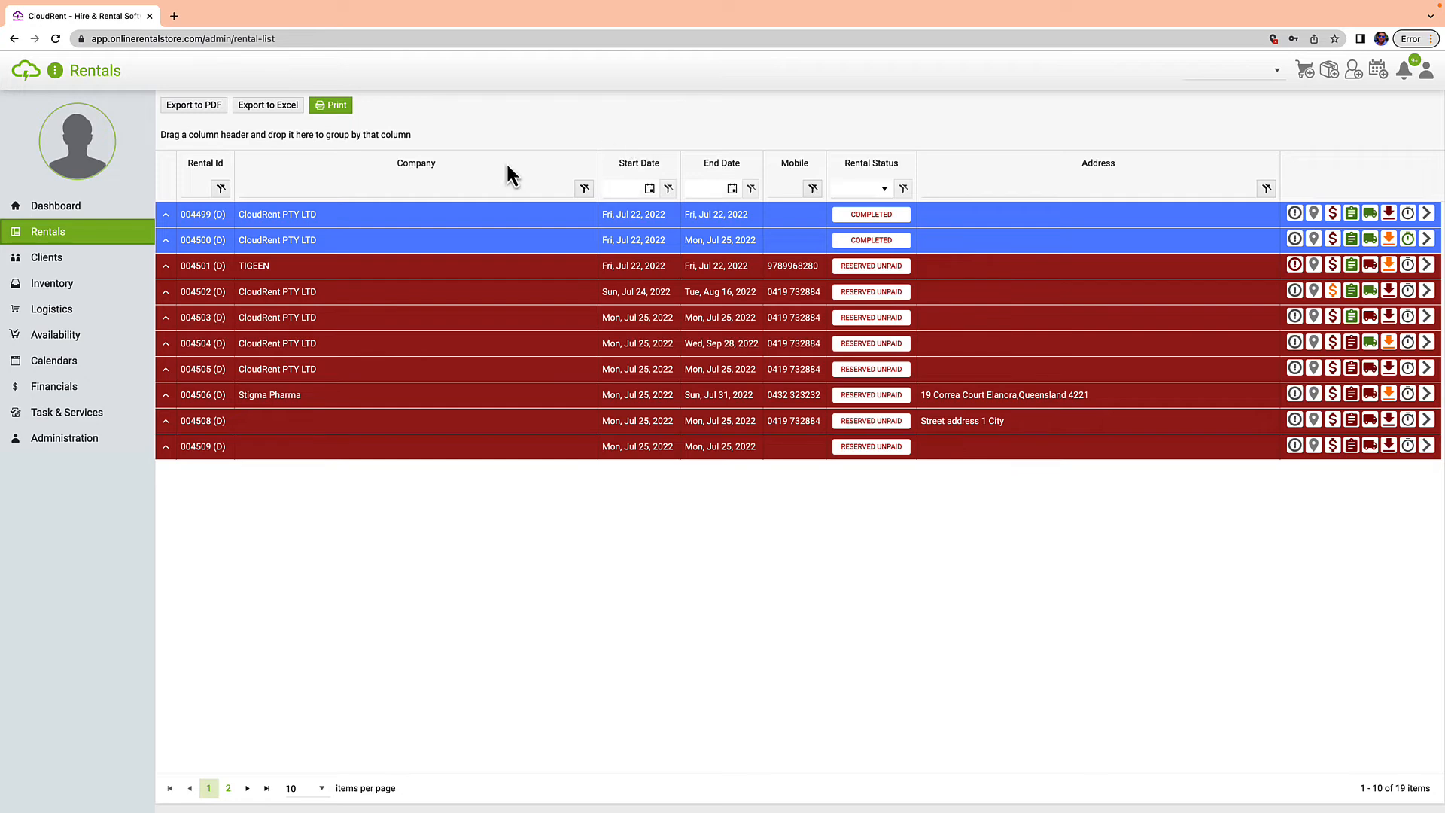
{"action": "left_click_drag", "start_coordinate": [831, 167], "coordinate": [297, 137]}
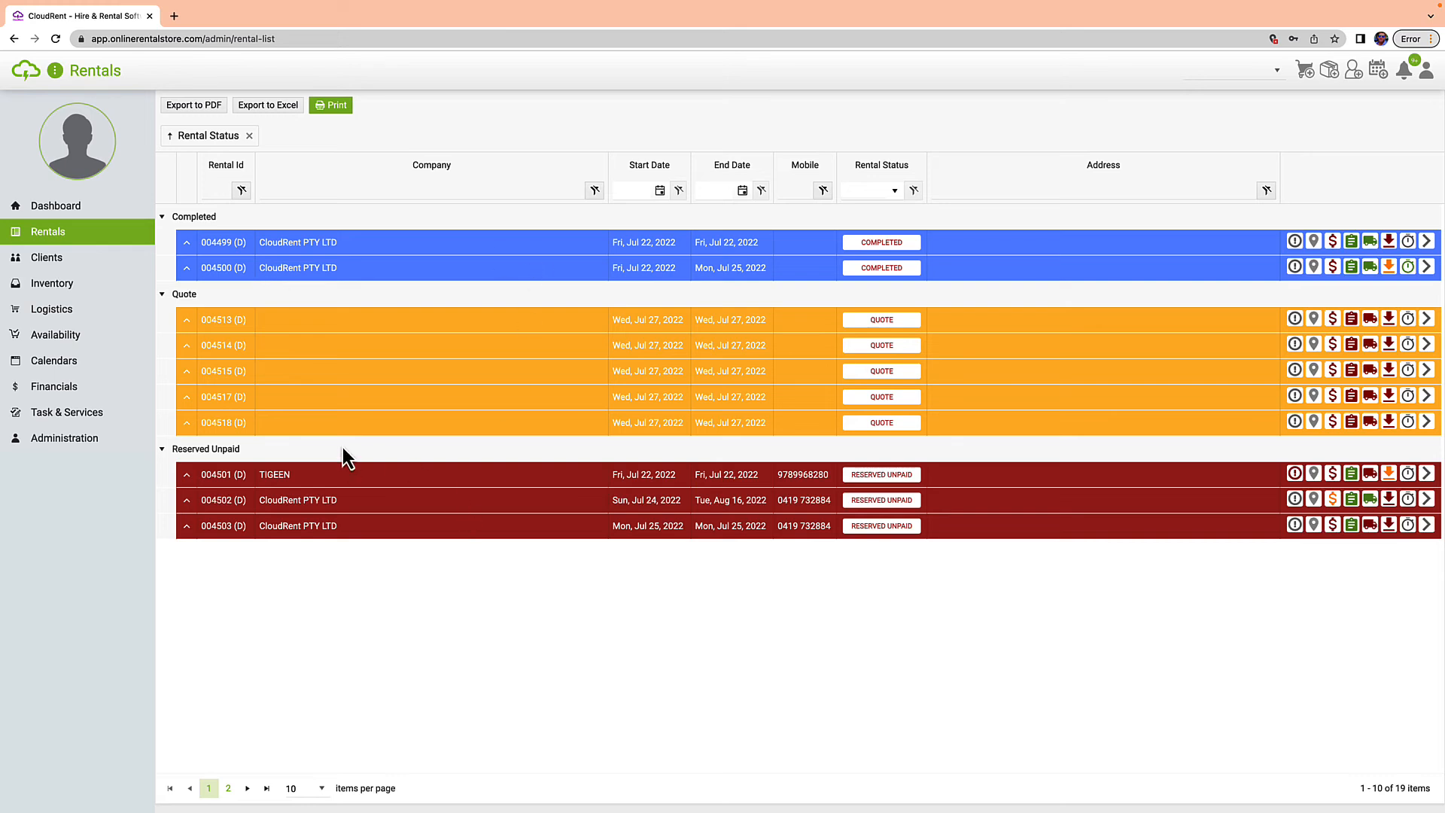
{"action": "left_click", "coordinate": [317, 790]}
{"action": "left_click", "coordinate": [314, 752]}
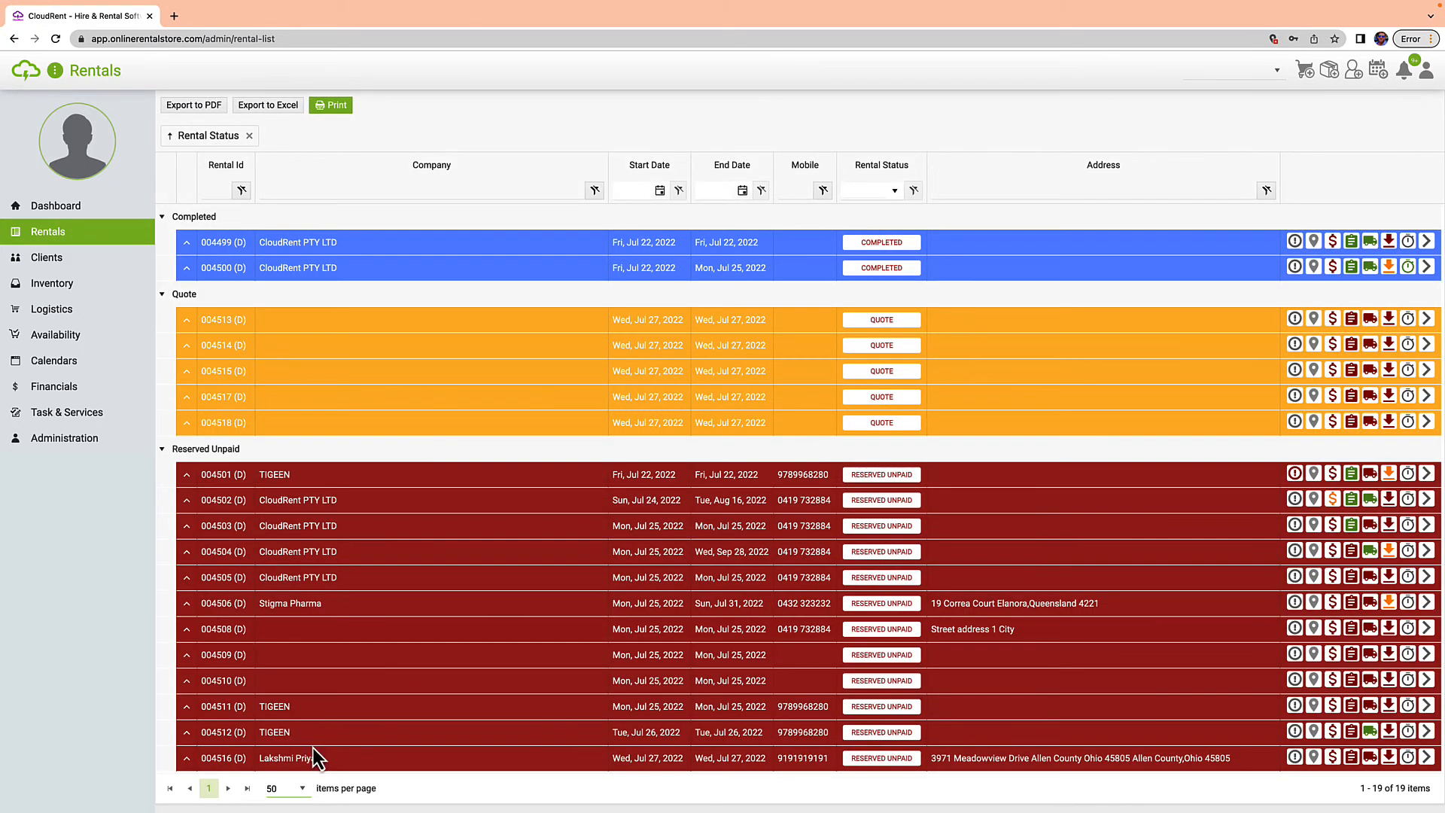
{"action": "left_click", "coordinate": [185, 555]}
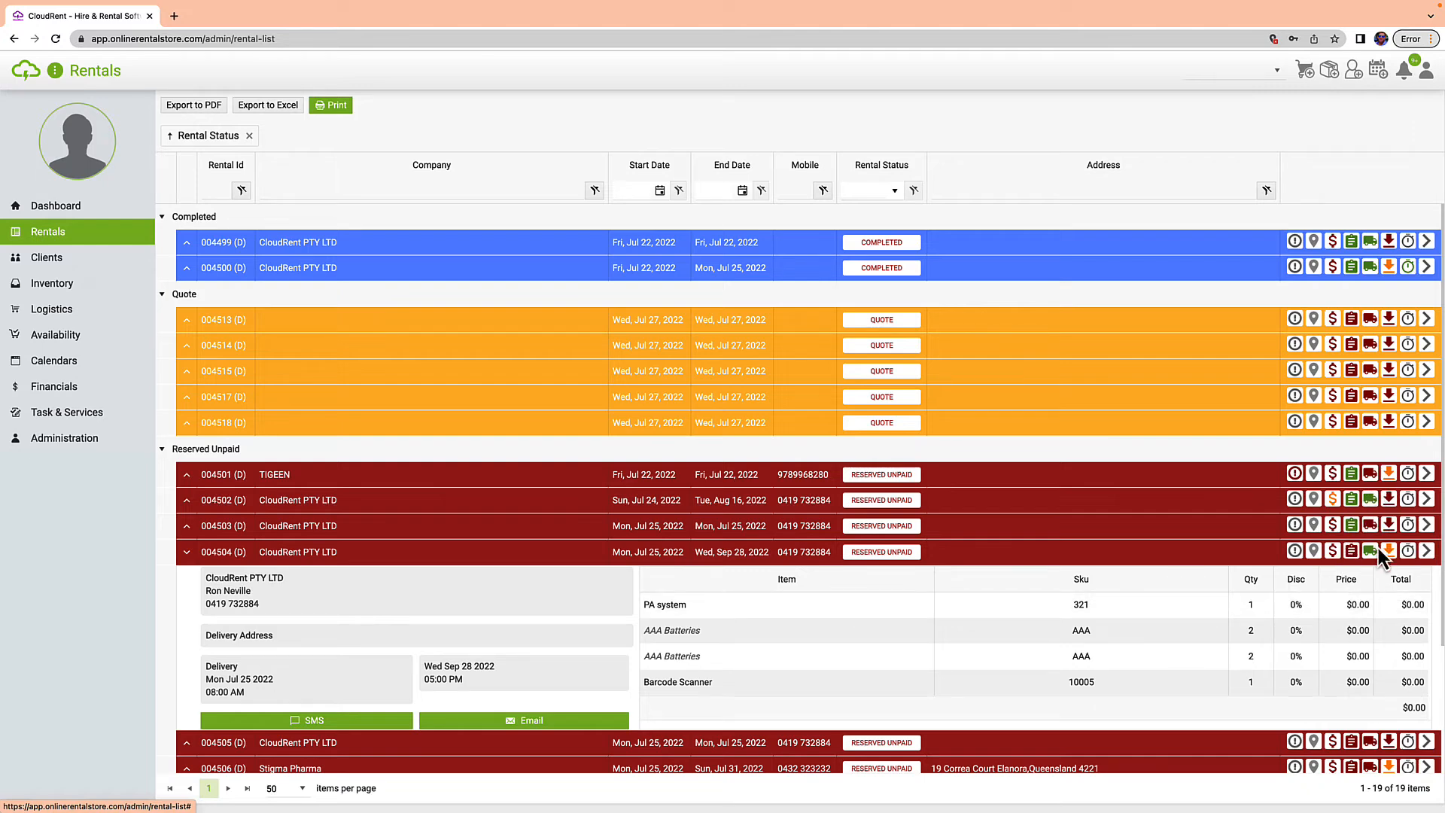
Step: Open the first TIGEEN rental, set its end date to Thu, Jul 28, 2022, and advance it to the Pre Check stage
{"action": "left_click", "coordinate": [603, 477]}
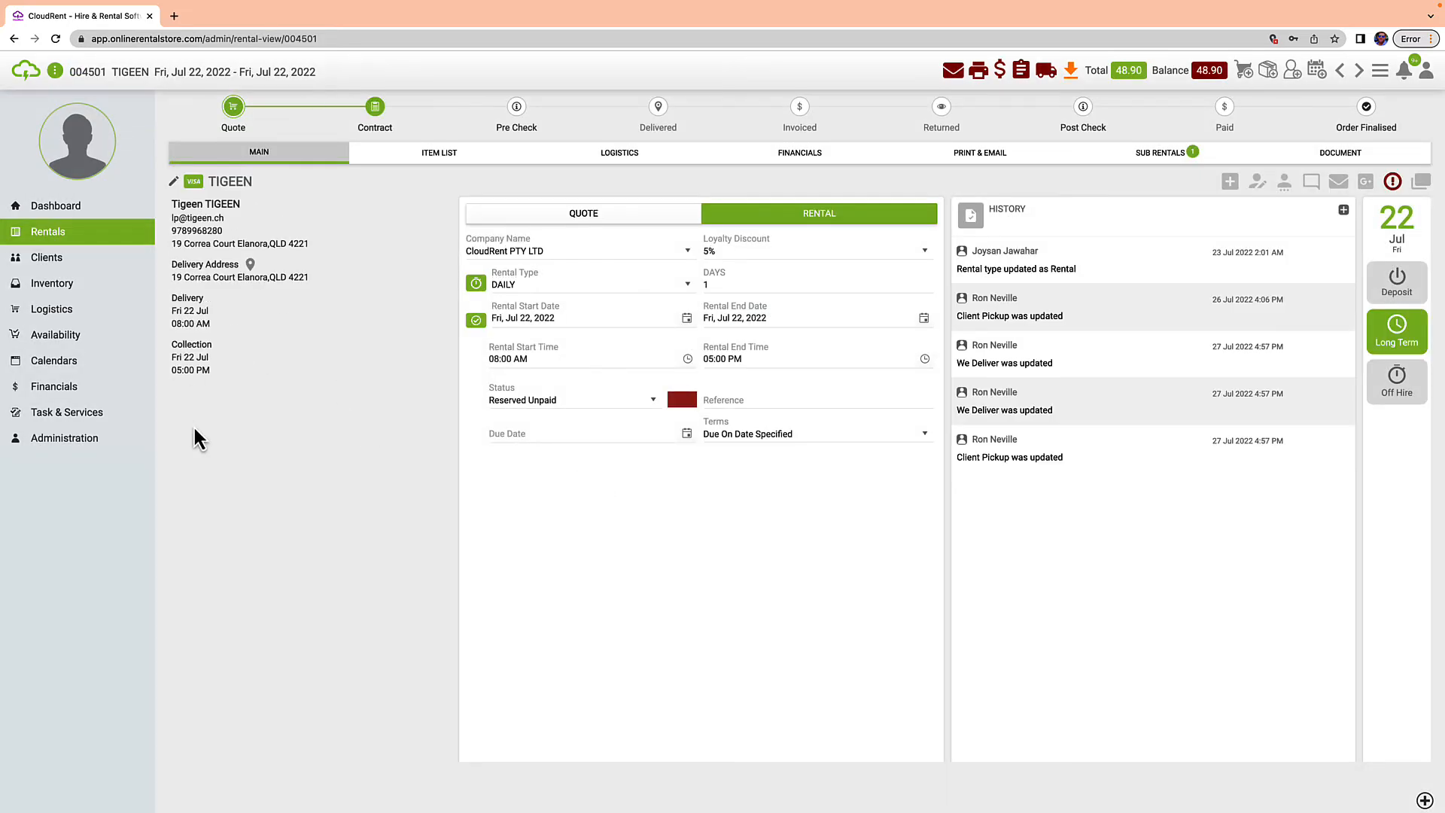
{"action": "left_click", "coordinate": [927, 321]}
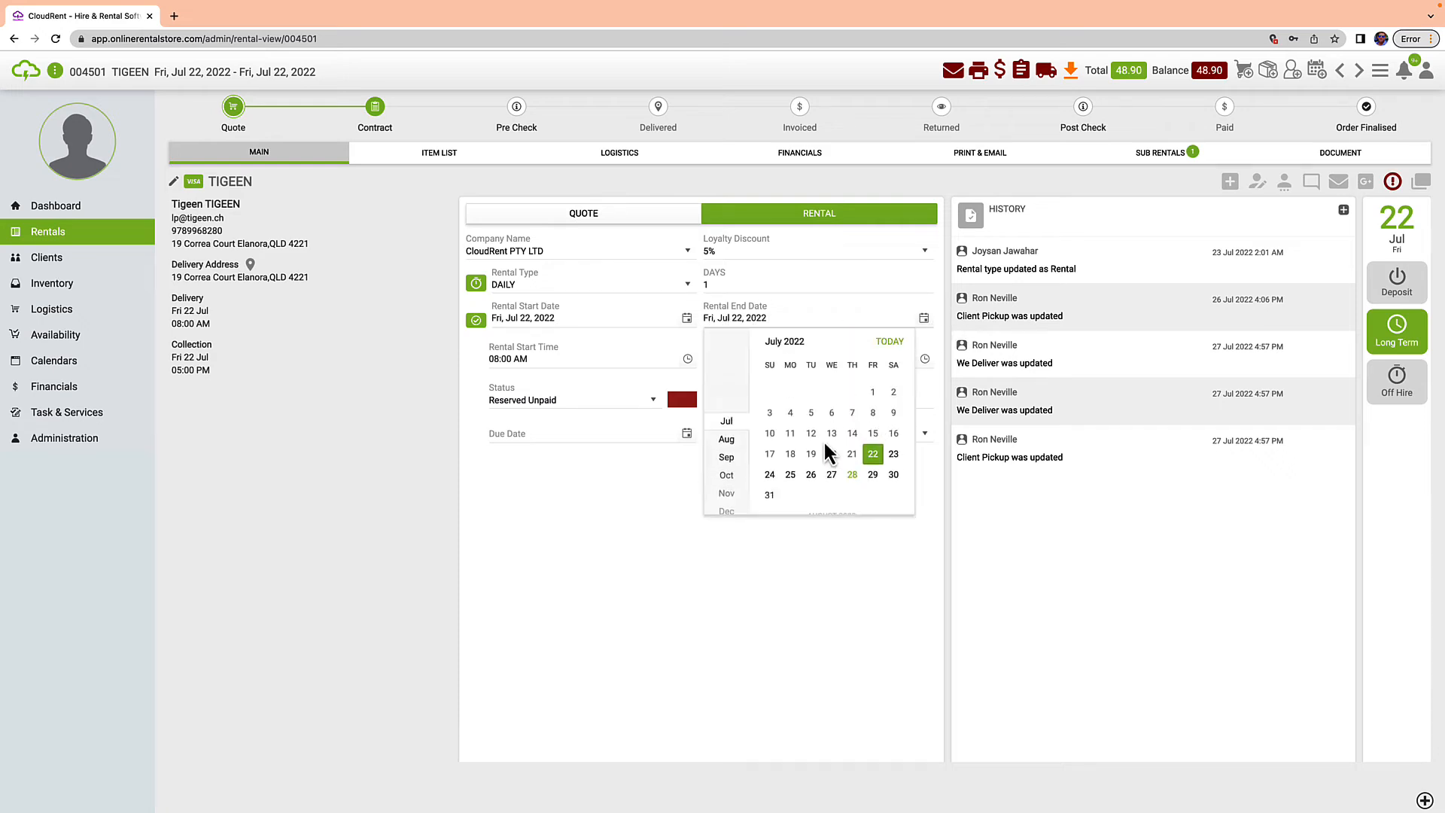
{"action": "left_click", "coordinate": [851, 474]}
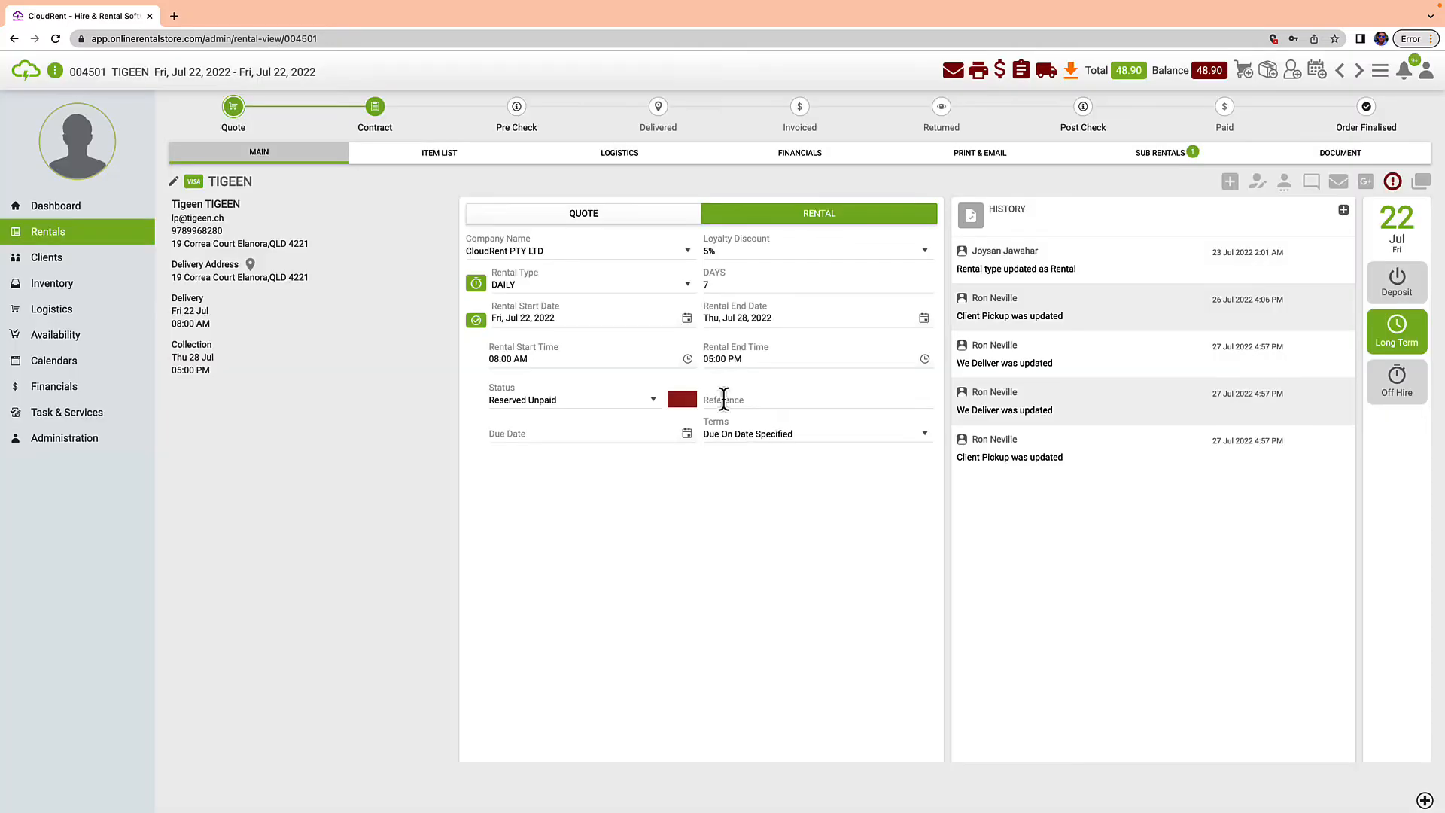
{"action": "left_click", "coordinate": [764, 483]}
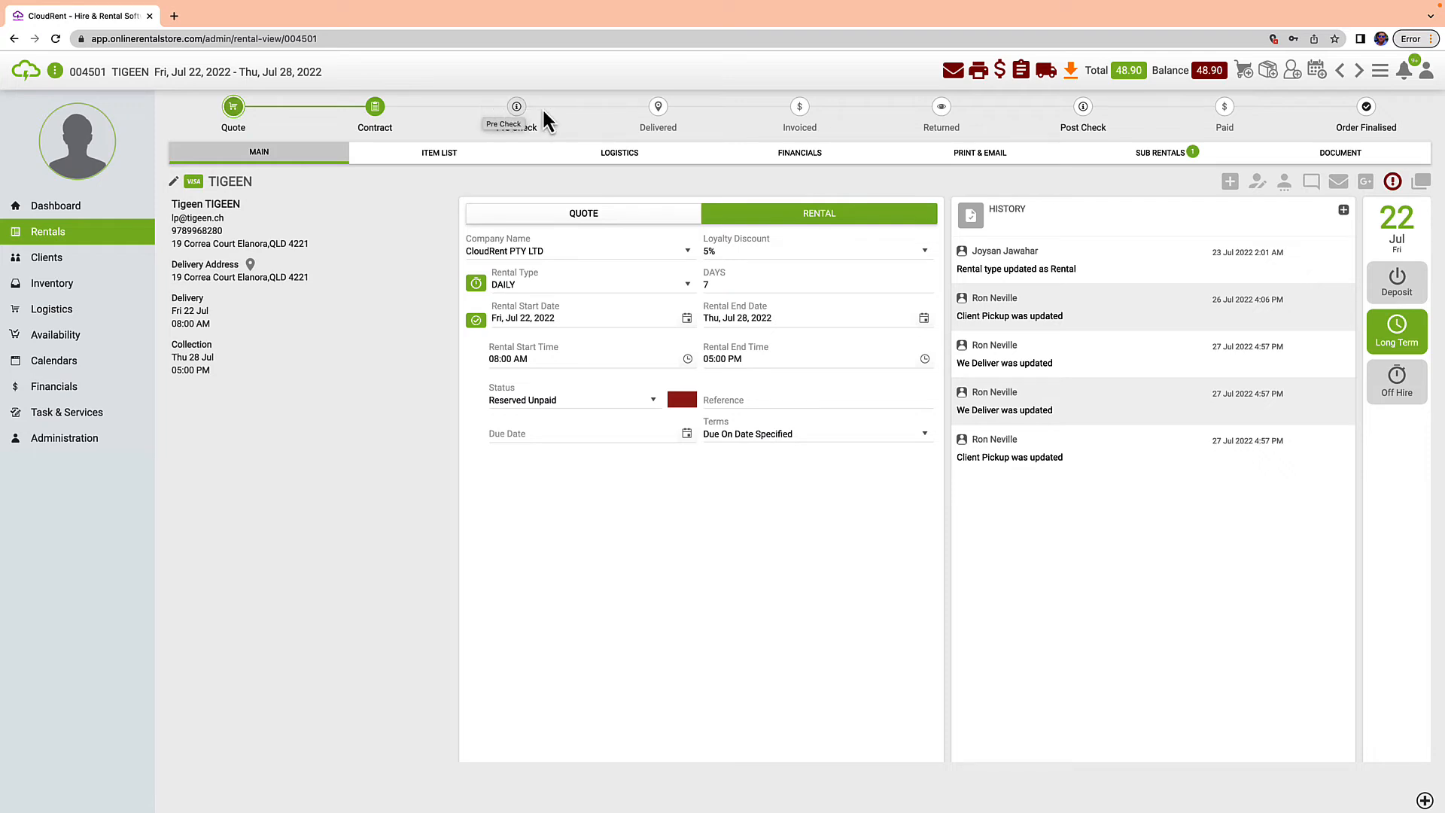
{"action": "left_click", "coordinate": [522, 112]}
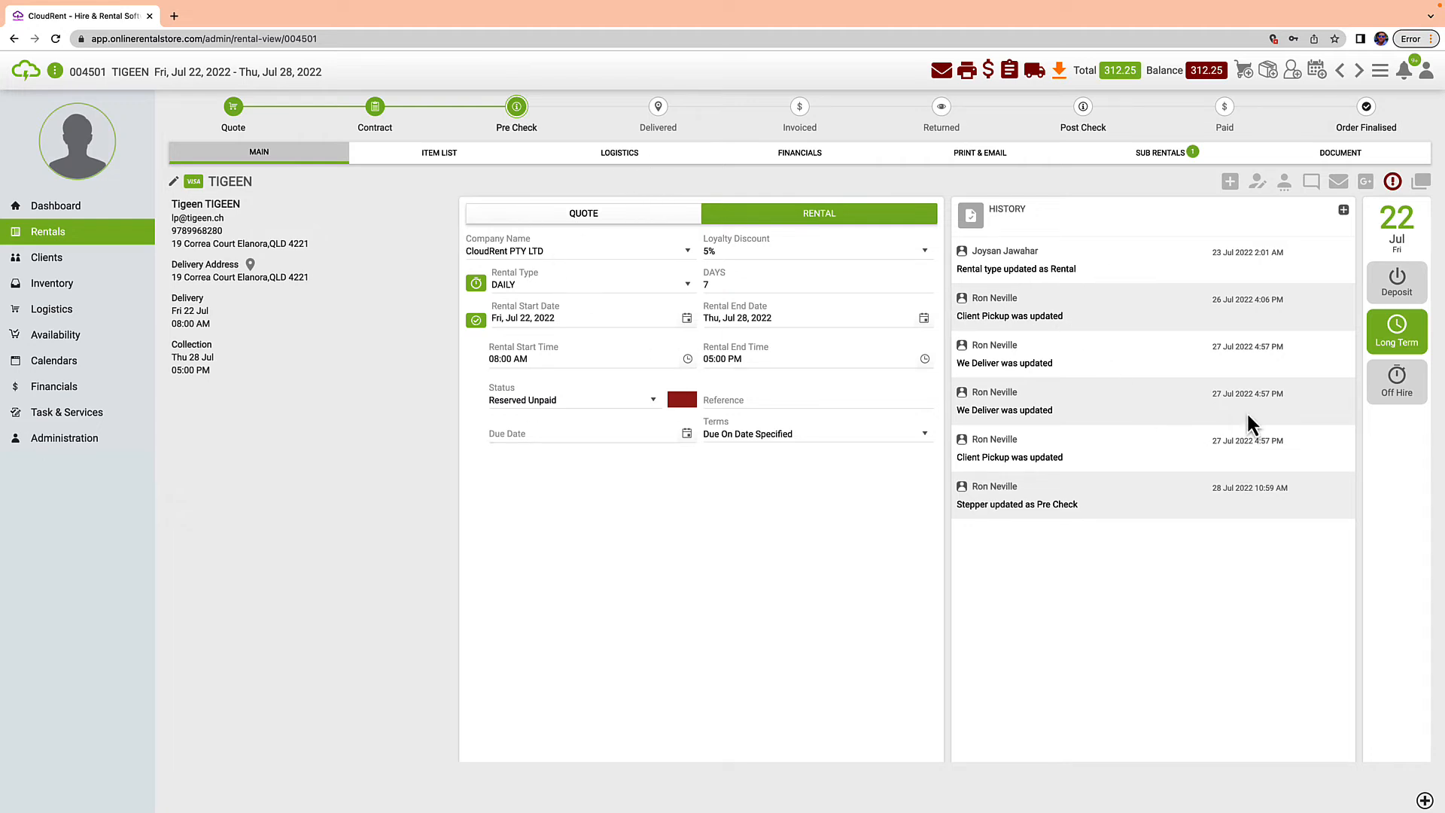
Step: Set the rental's long-term billing frequency to MONTHLY and close the billing settings
{"action": "left_click", "coordinate": [1404, 343]}
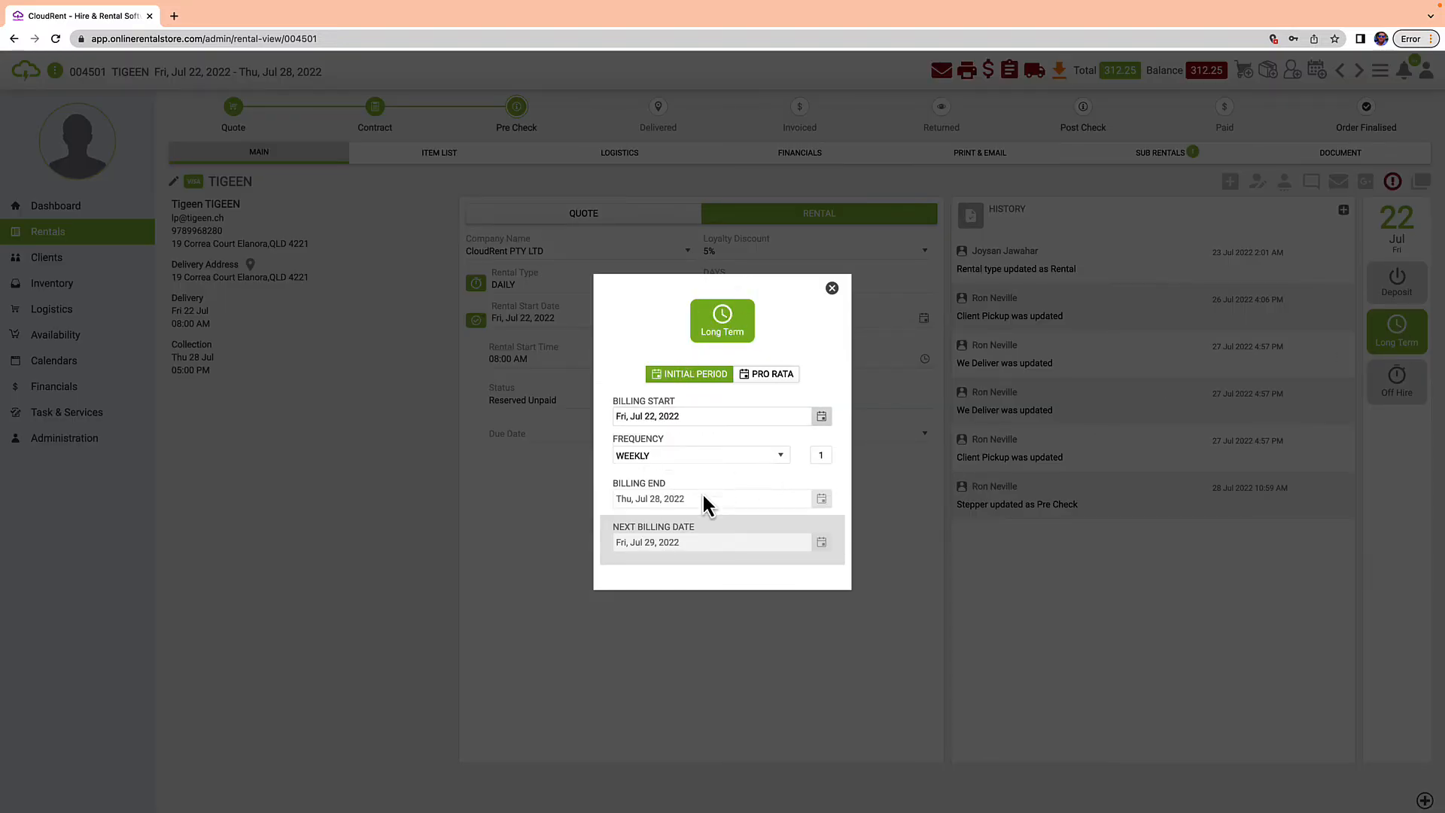
{"action": "left_click", "coordinate": [681, 456]}
{"action": "left_click", "coordinate": [661, 506]}
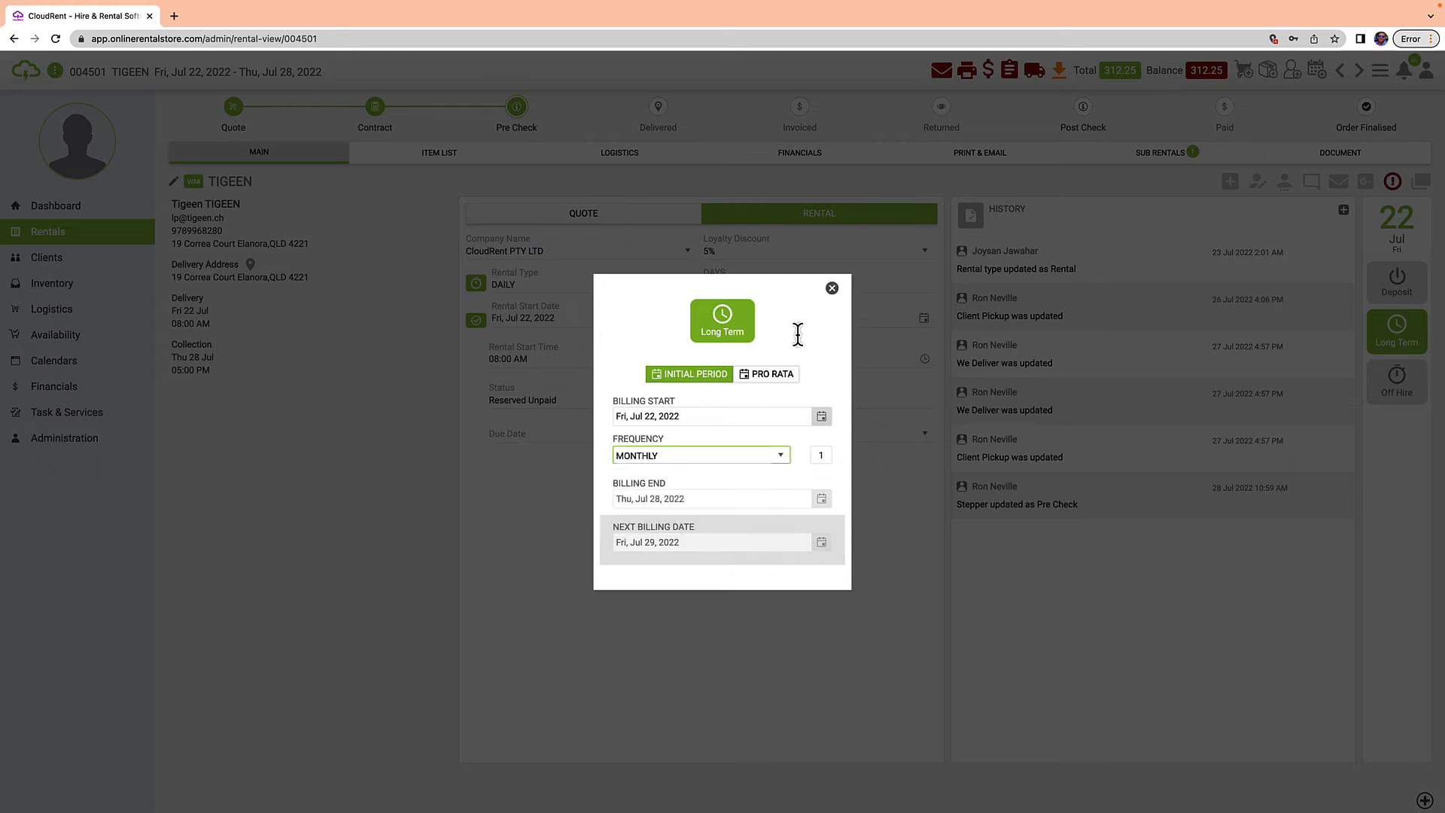
{"action": "left_click", "coordinate": [1394, 282]}
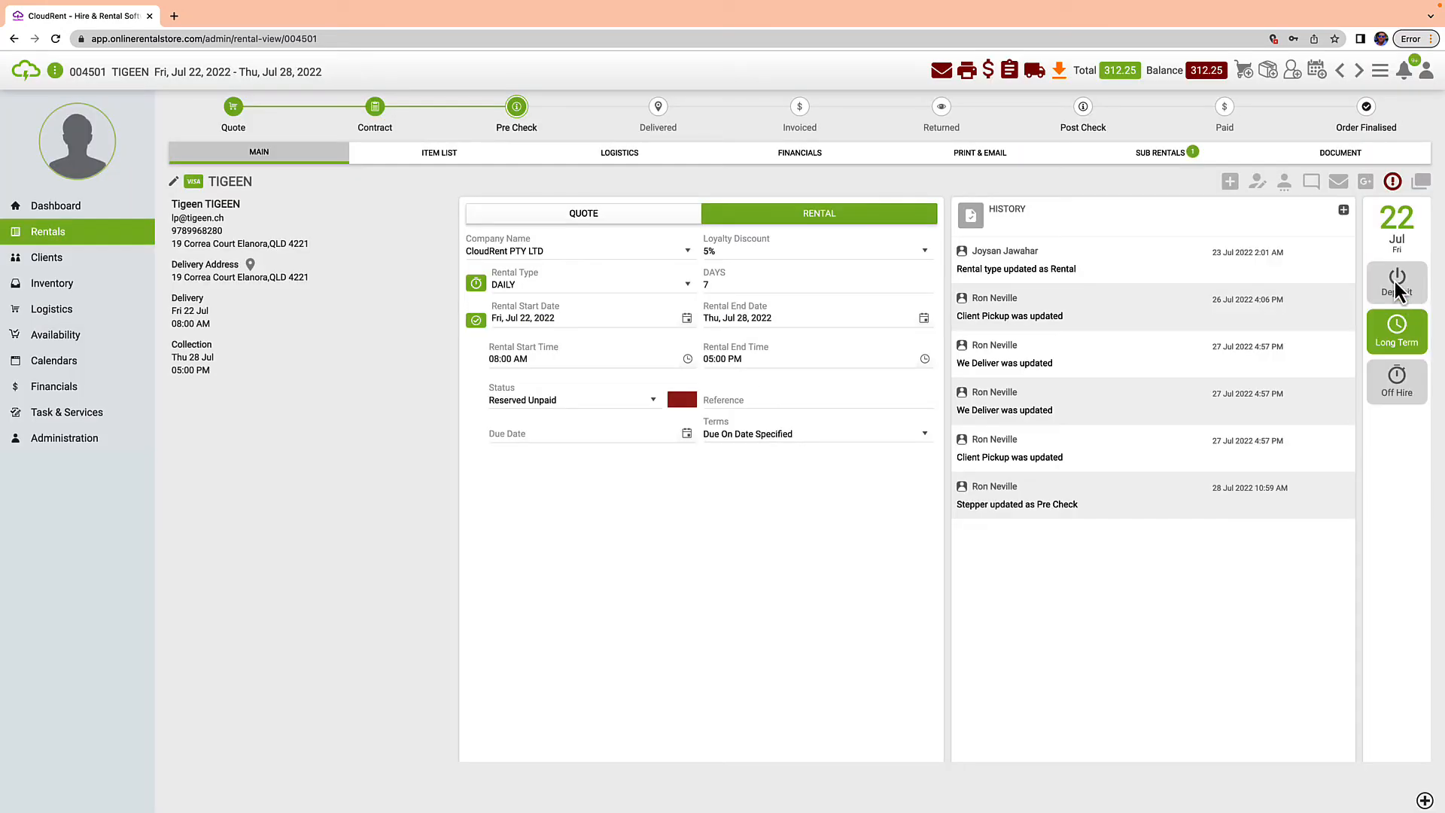
Step: Open the rental's off-hire details, mark all its items as out, and close the window
{"action": "left_click", "coordinate": [1394, 389]}
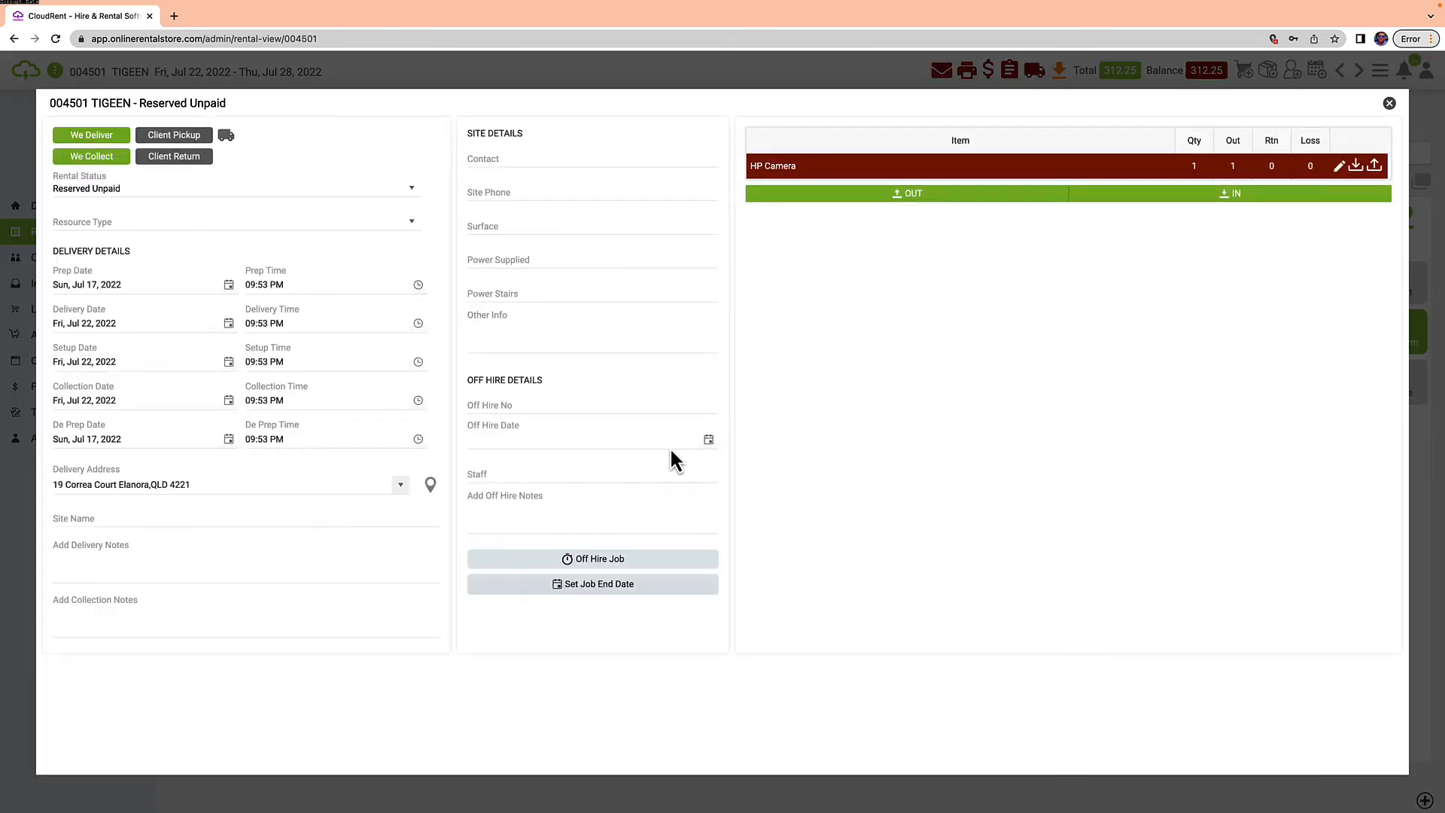
{"action": "left_click", "coordinate": [980, 200]}
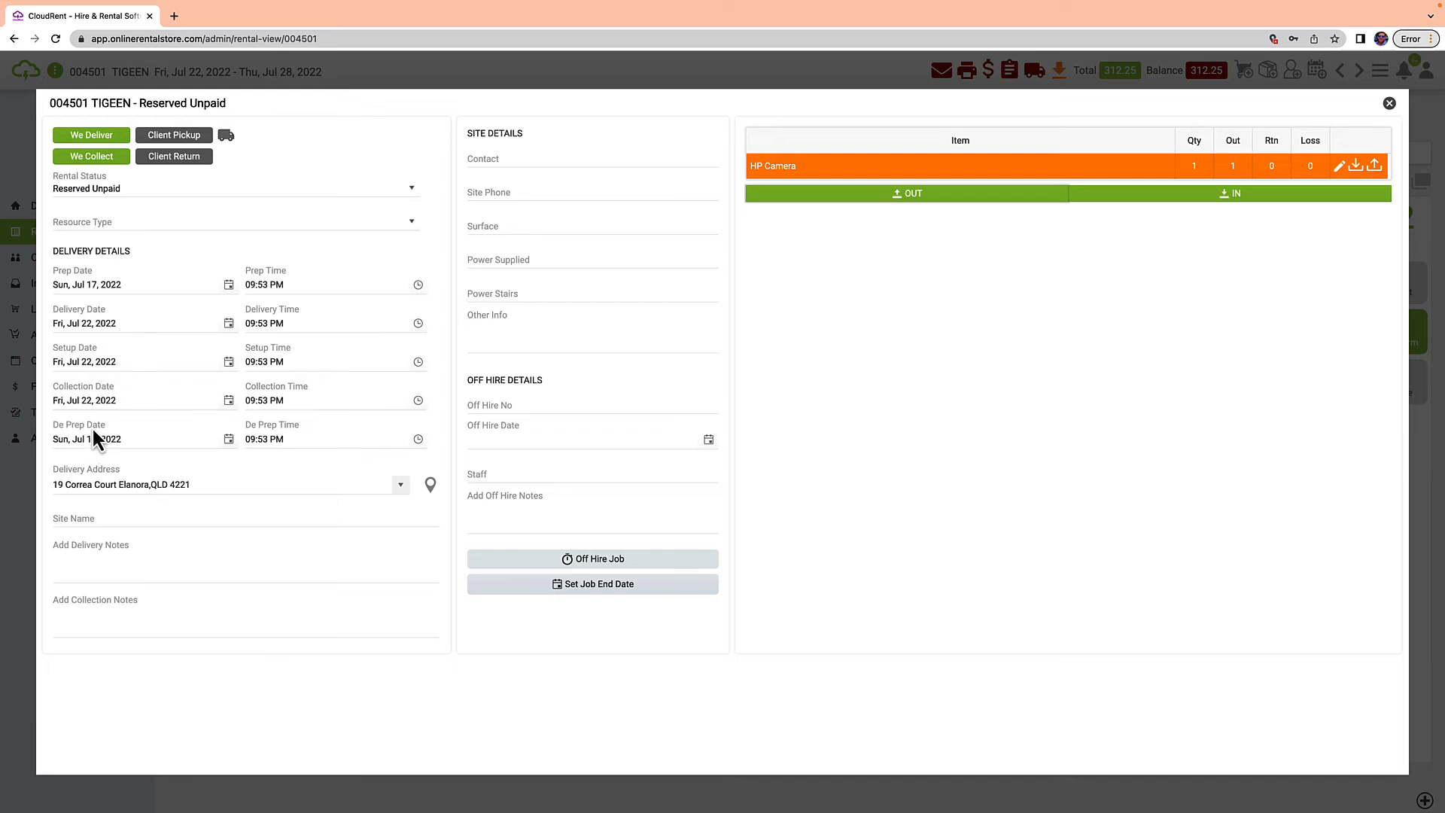
{"action": "left_click", "coordinate": [1389, 104]}
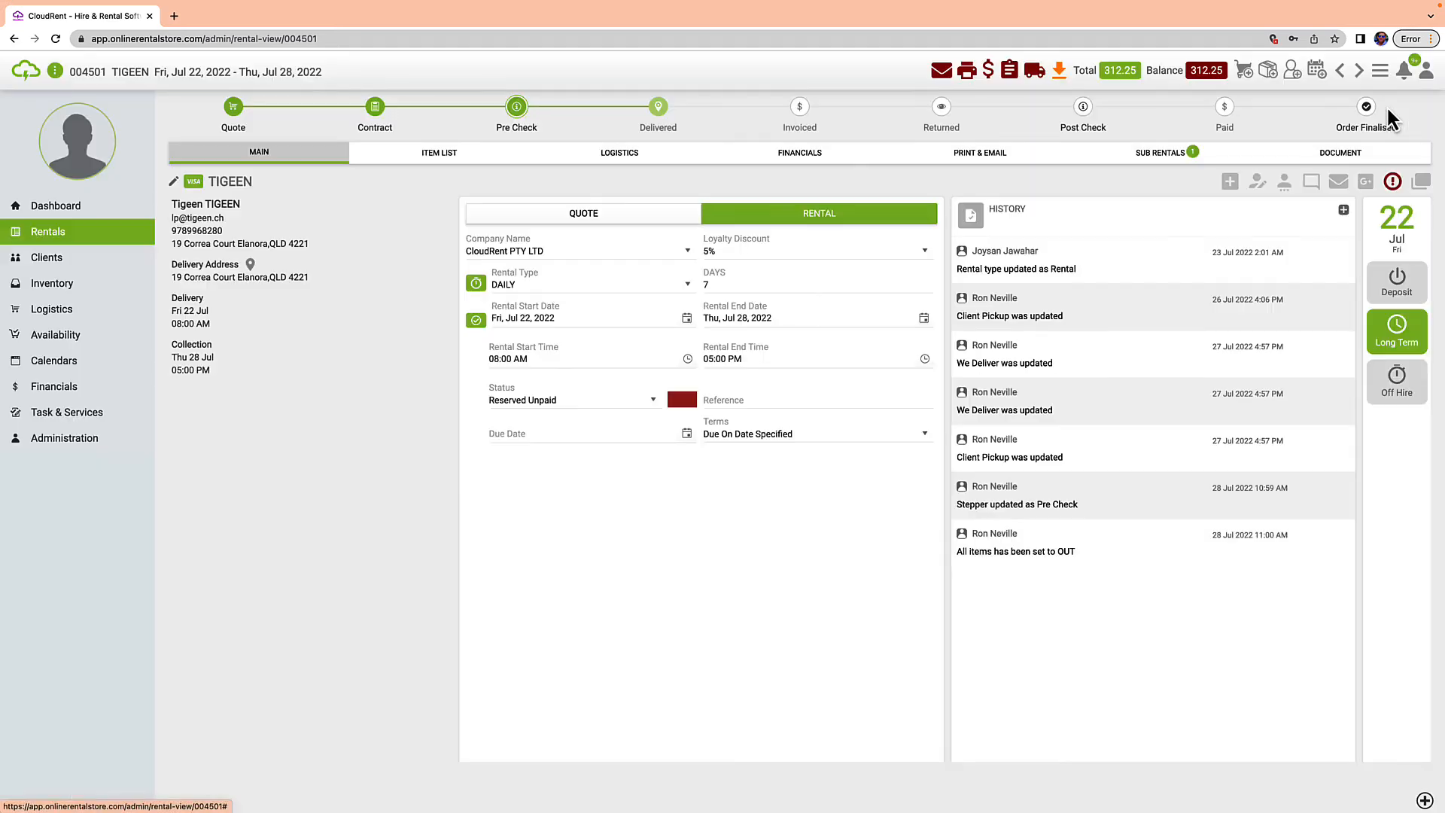
Step: Add the Panasonic TV from the inventory to the rental's item list, accepting the overbooking of its Onsite Service
{"action": "left_click", "coordinate": [436, 155]}
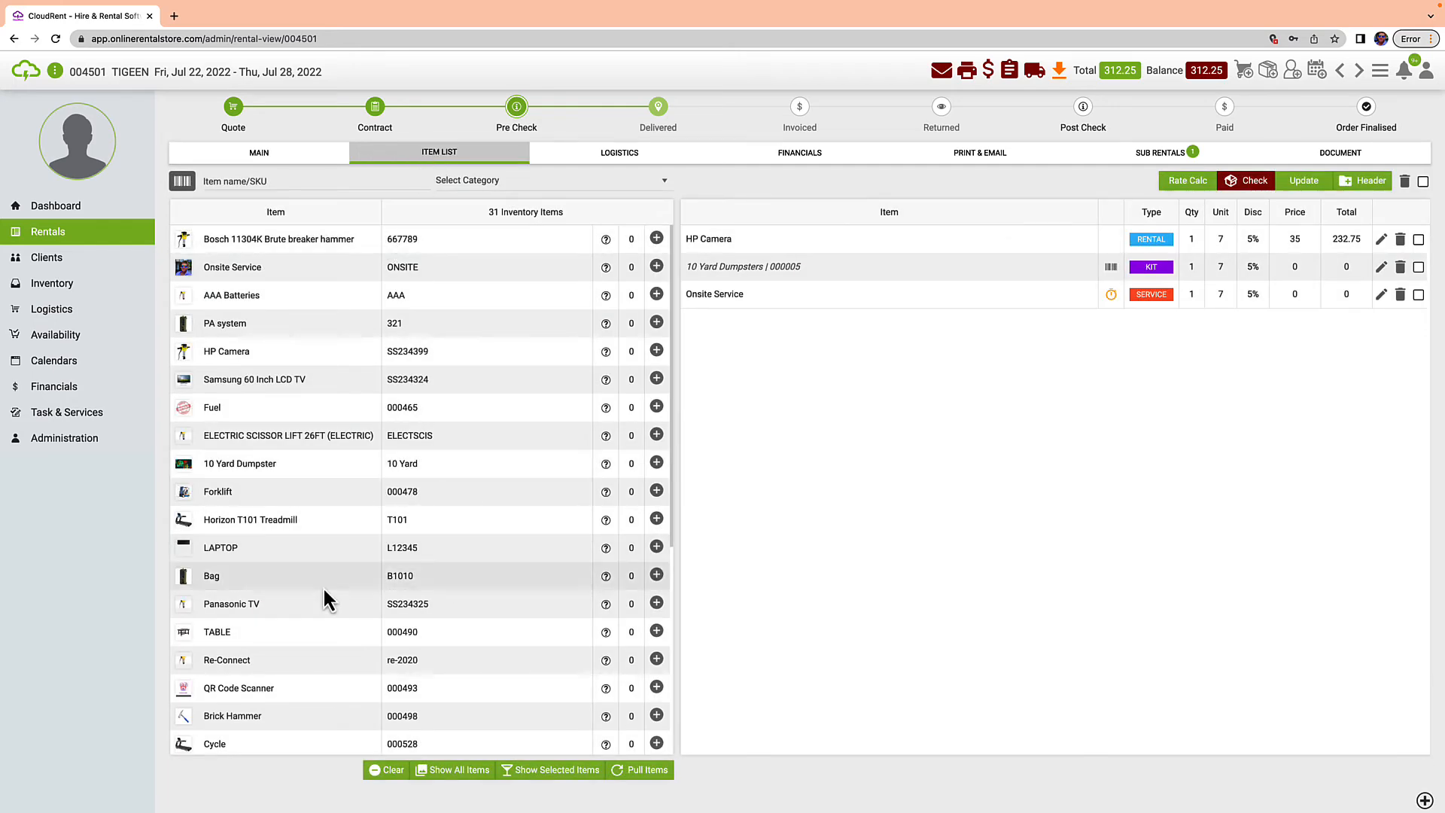
{"action": "left_click_drag", "start_coordinate": [307, 602], "coordinate": [972, 404]}
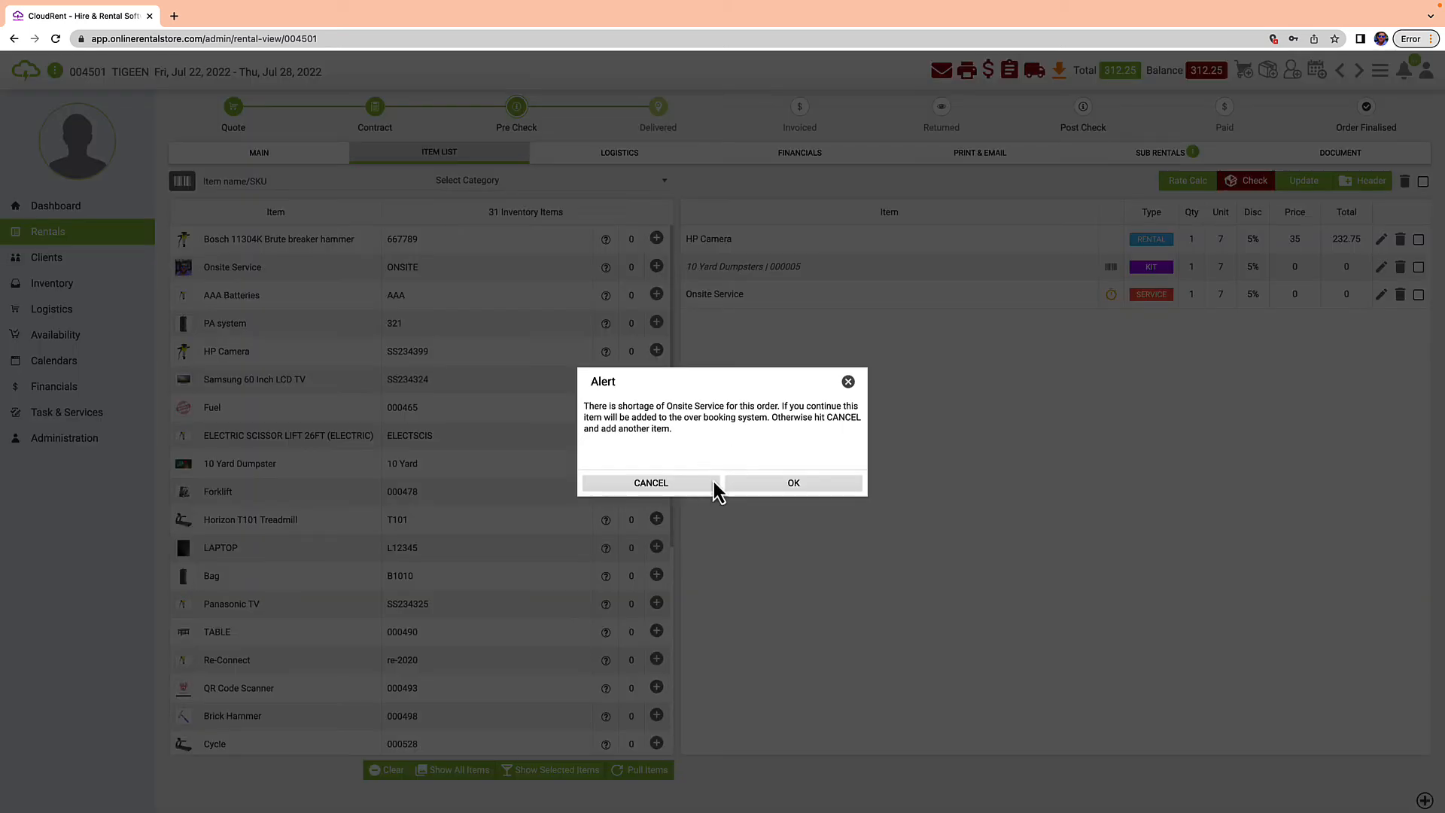
{"action": "left_click", "coordinate": [793, 486]}
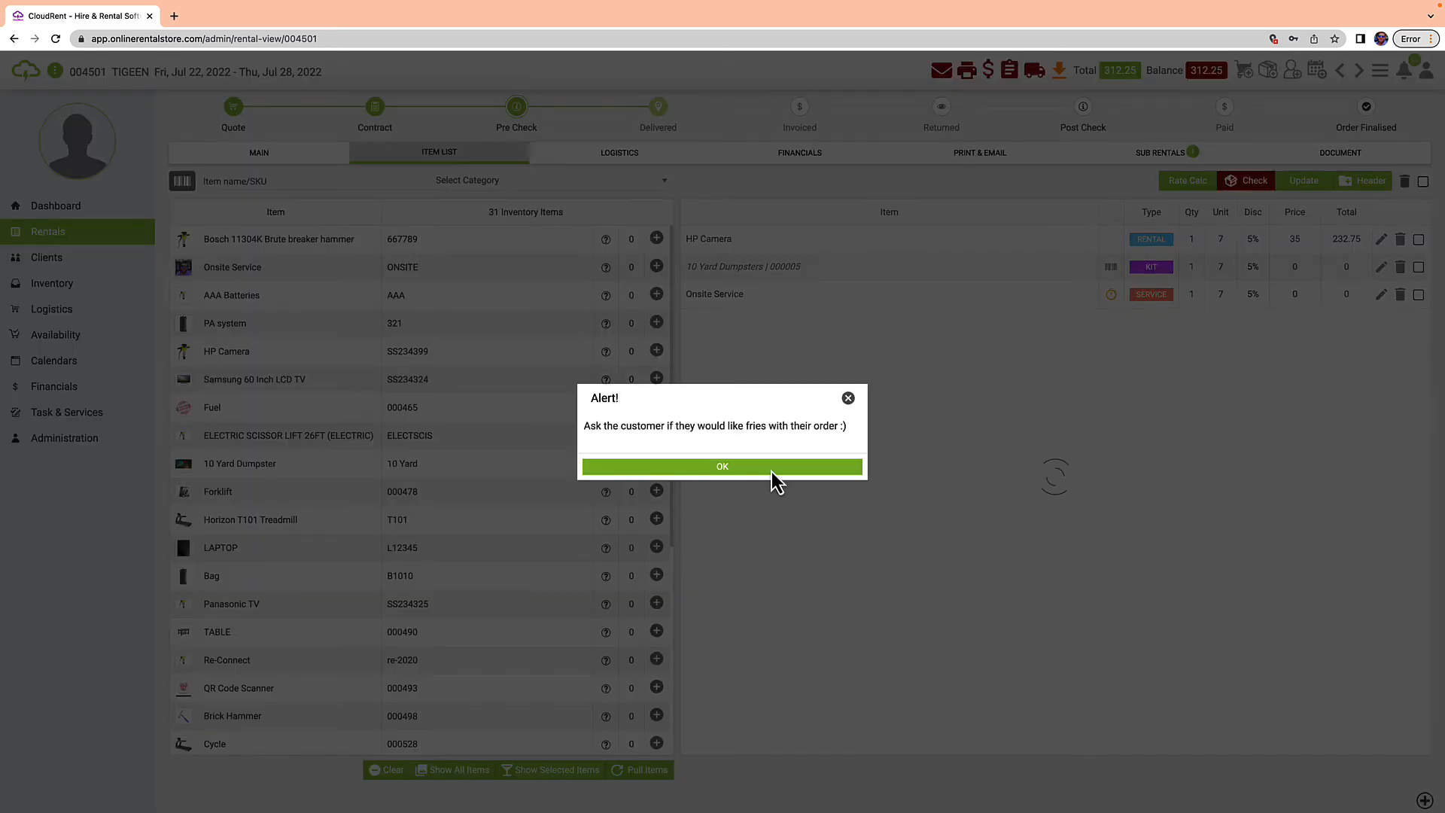
{"action": "left_click", "coordinate": [769, 471]}
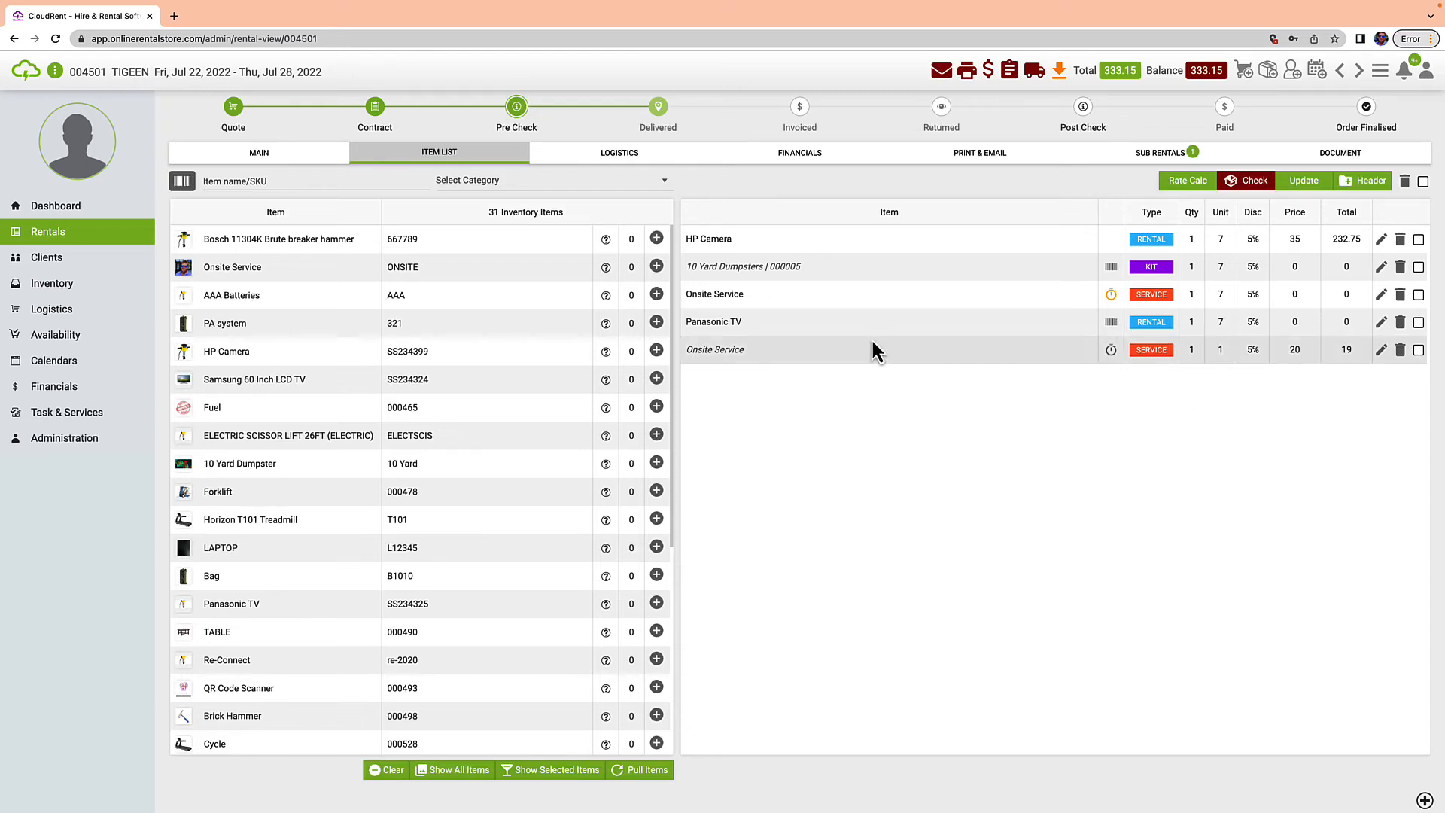
Step: Move the standalone Onsite Service line to the end of the order's items and delete it
{"action": "left_click_drag", "start_coordinate": [833, 299], "coordinate": [832, 349]}
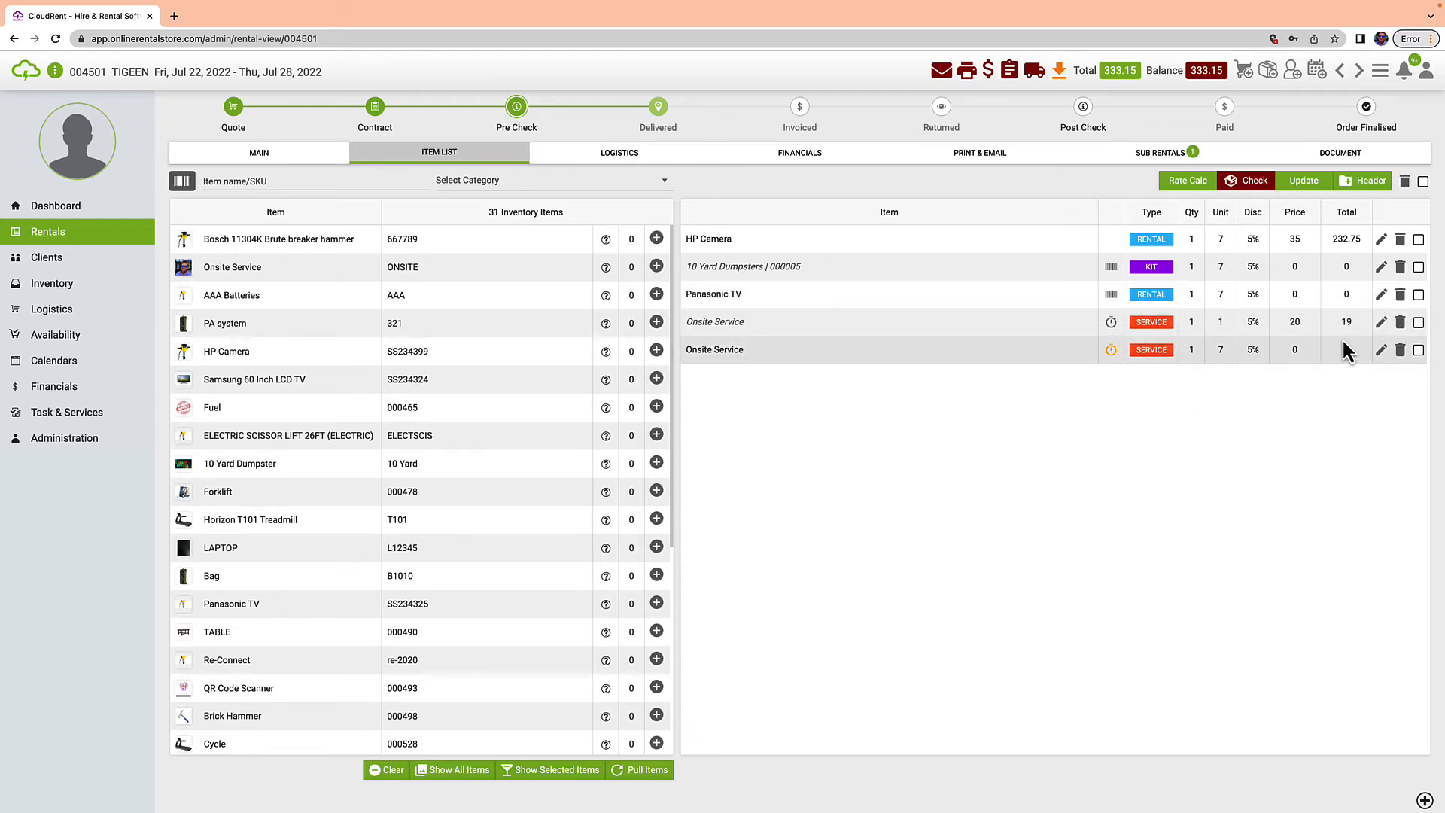
{"action": "left_click", "coordinate": [1418, 350]}
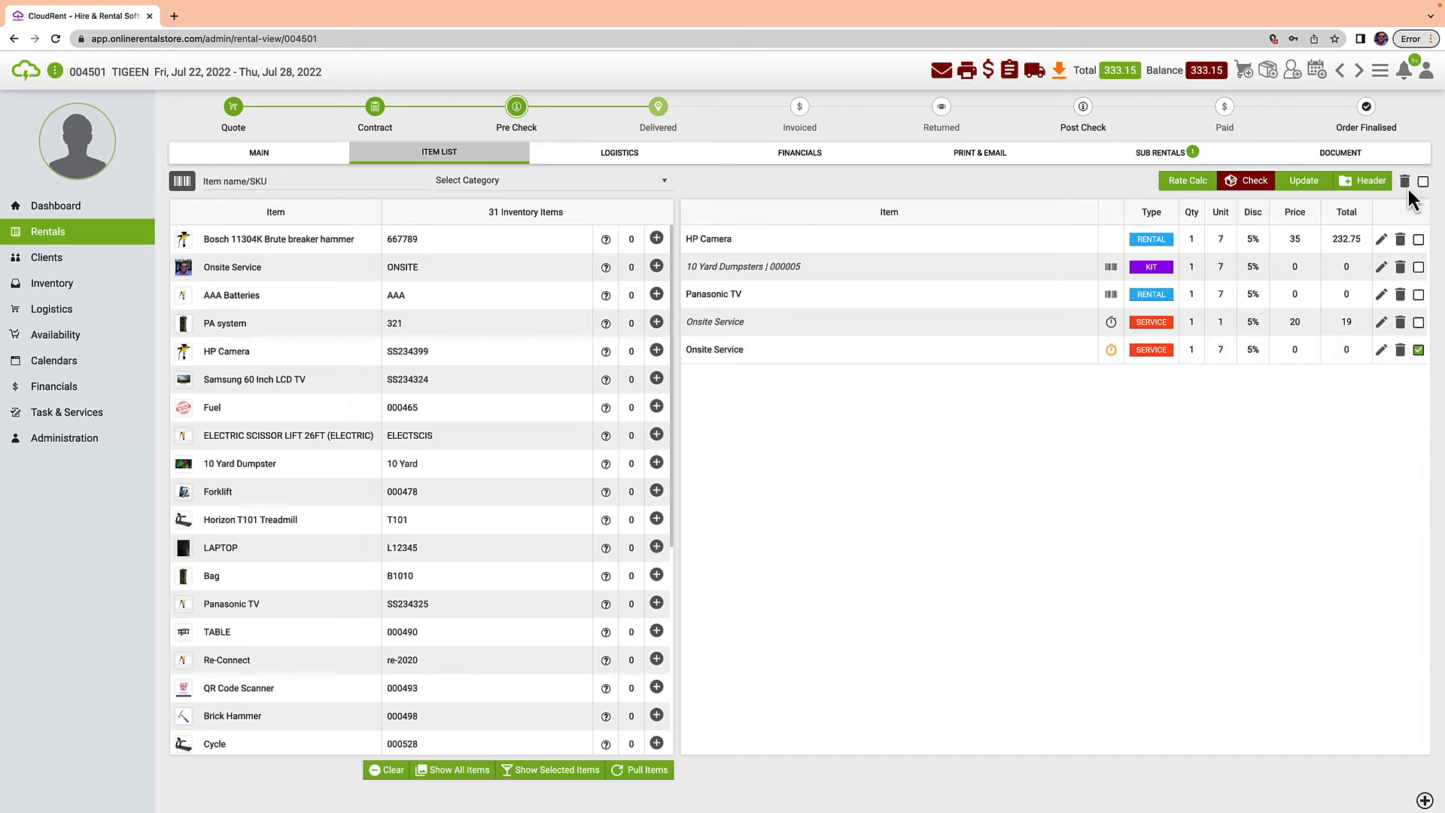
{"action": "left_click", "coordinate": [1405, 183]}
{"action": "left_click", "coordinate": [841, 482]}
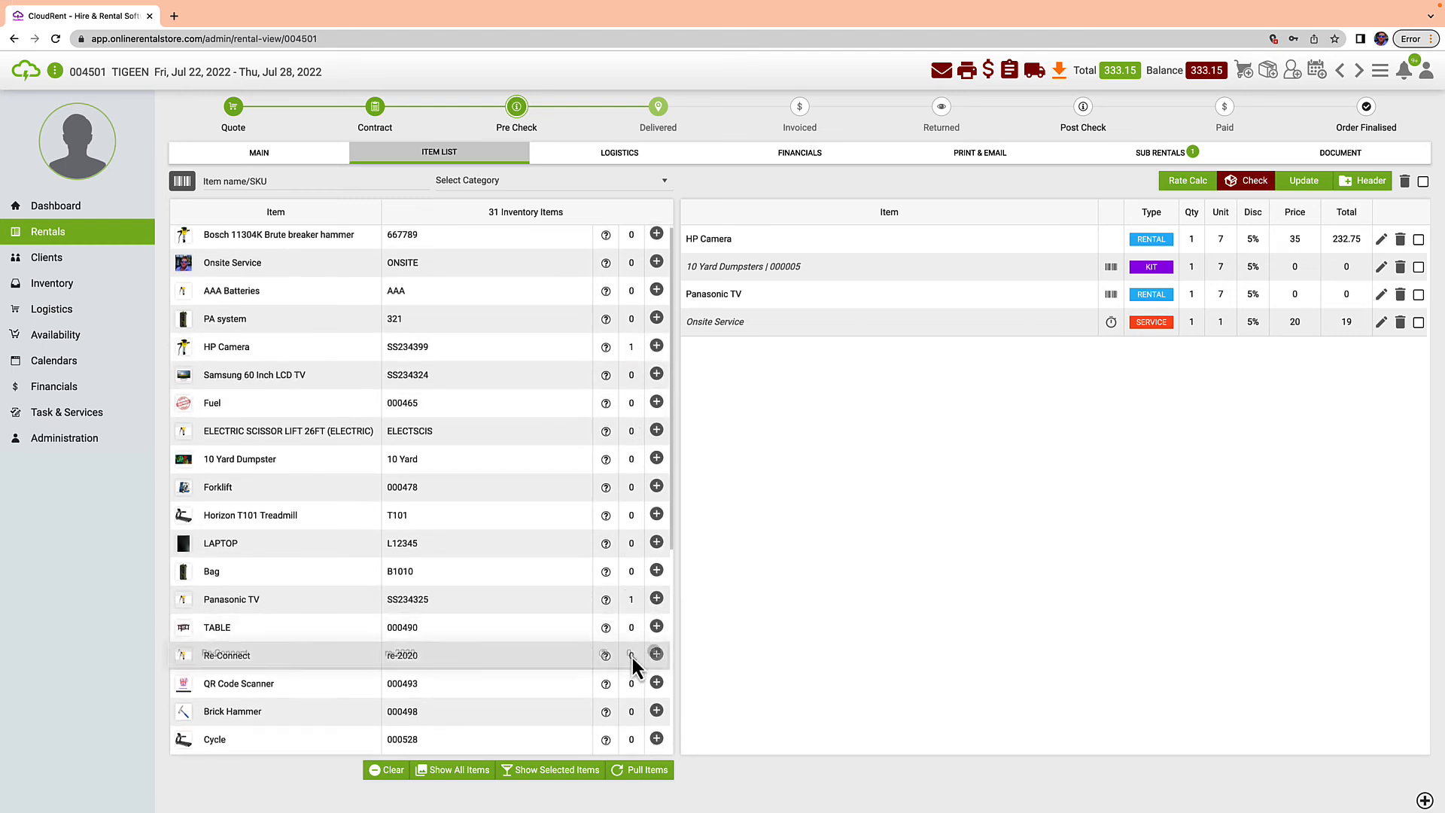
Step: Pull the HP Camera and Panasonic TV, quantity 1 each, into the order, accepting the overbooking of short items
{"action": "left_click", "coordinate": [647, 770]}
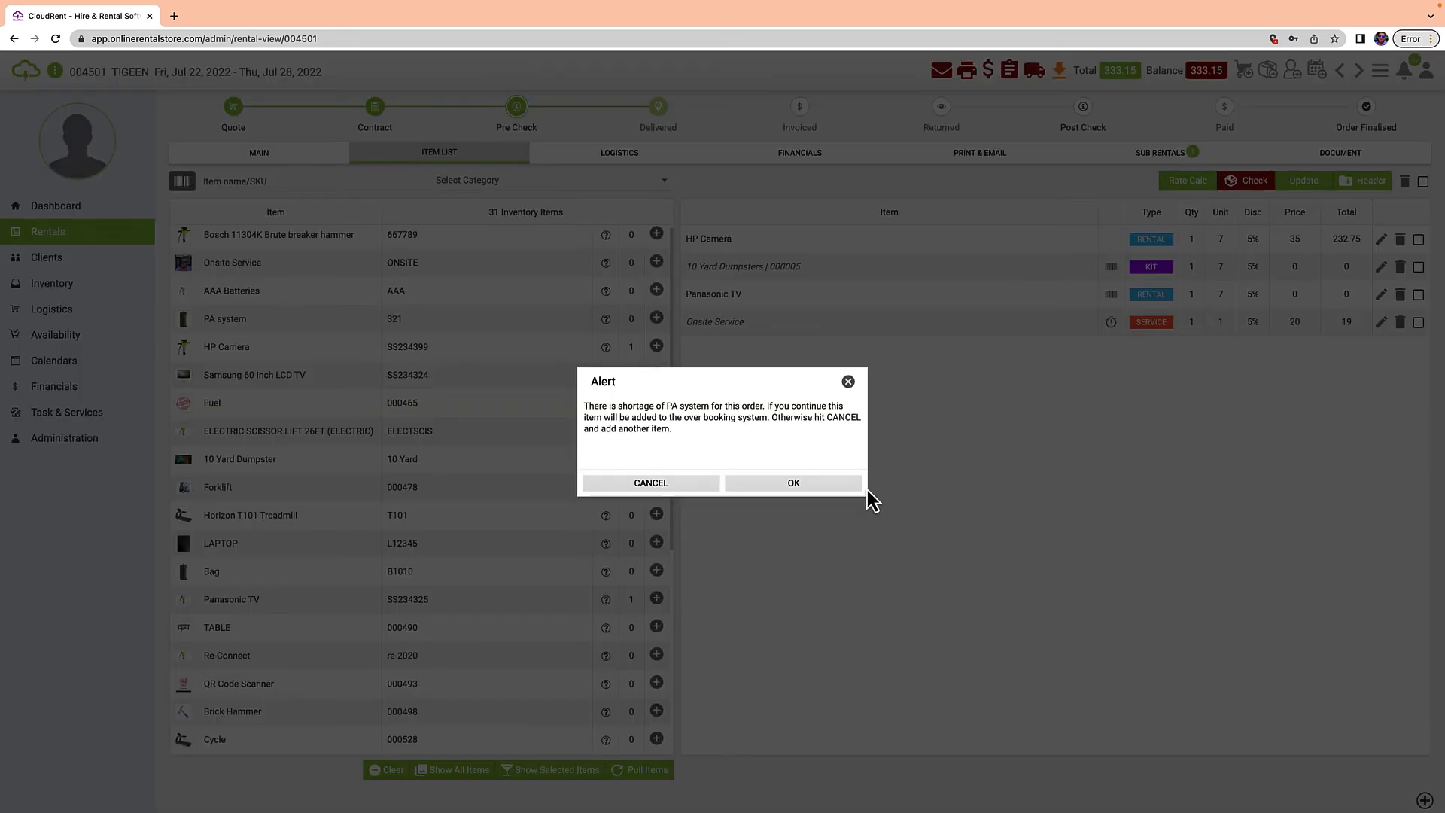
{"action": "left_click", "coordinate": [761, 487]}
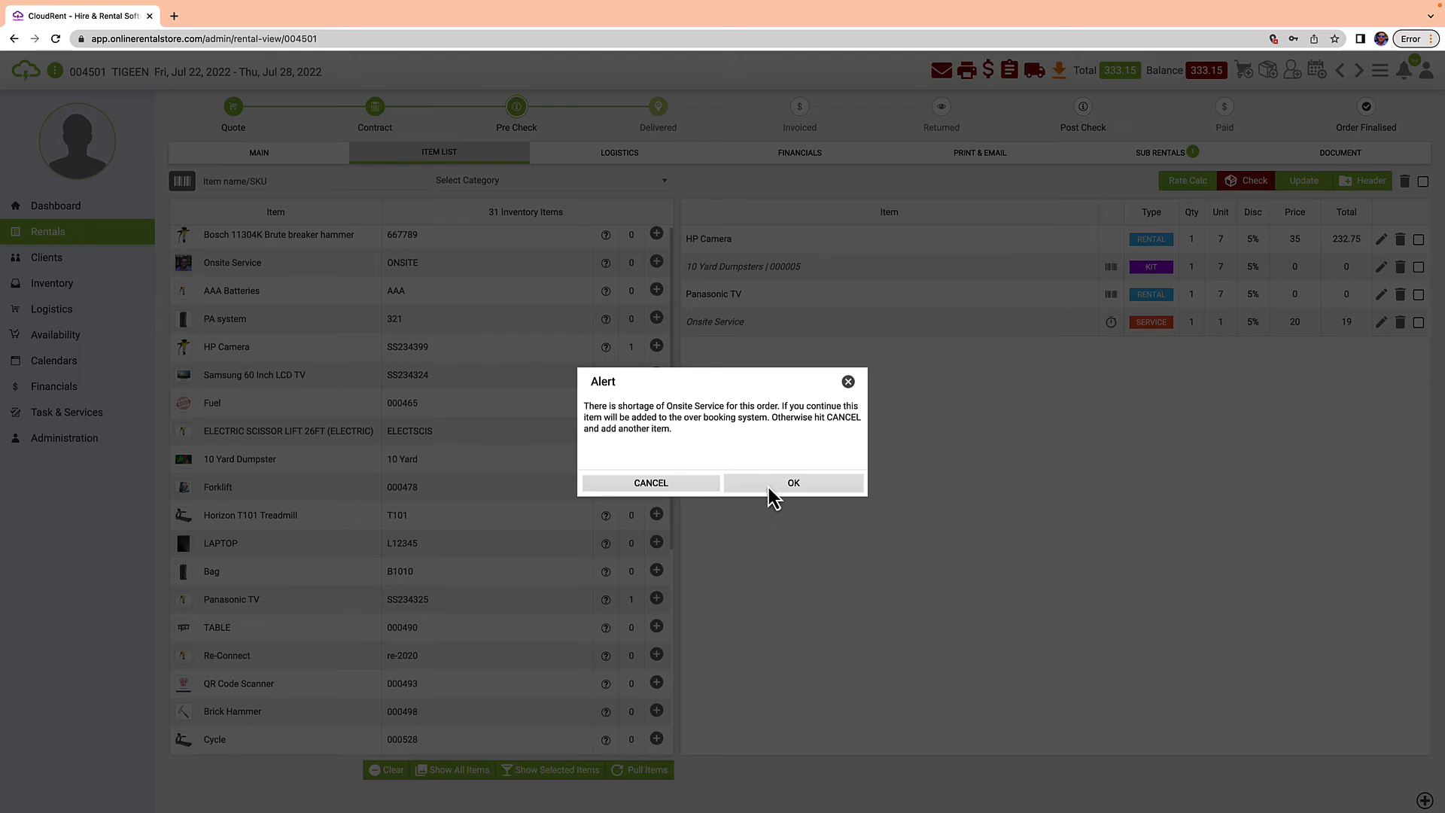
{"action": "left_click", "coordinate": [766, 486]}
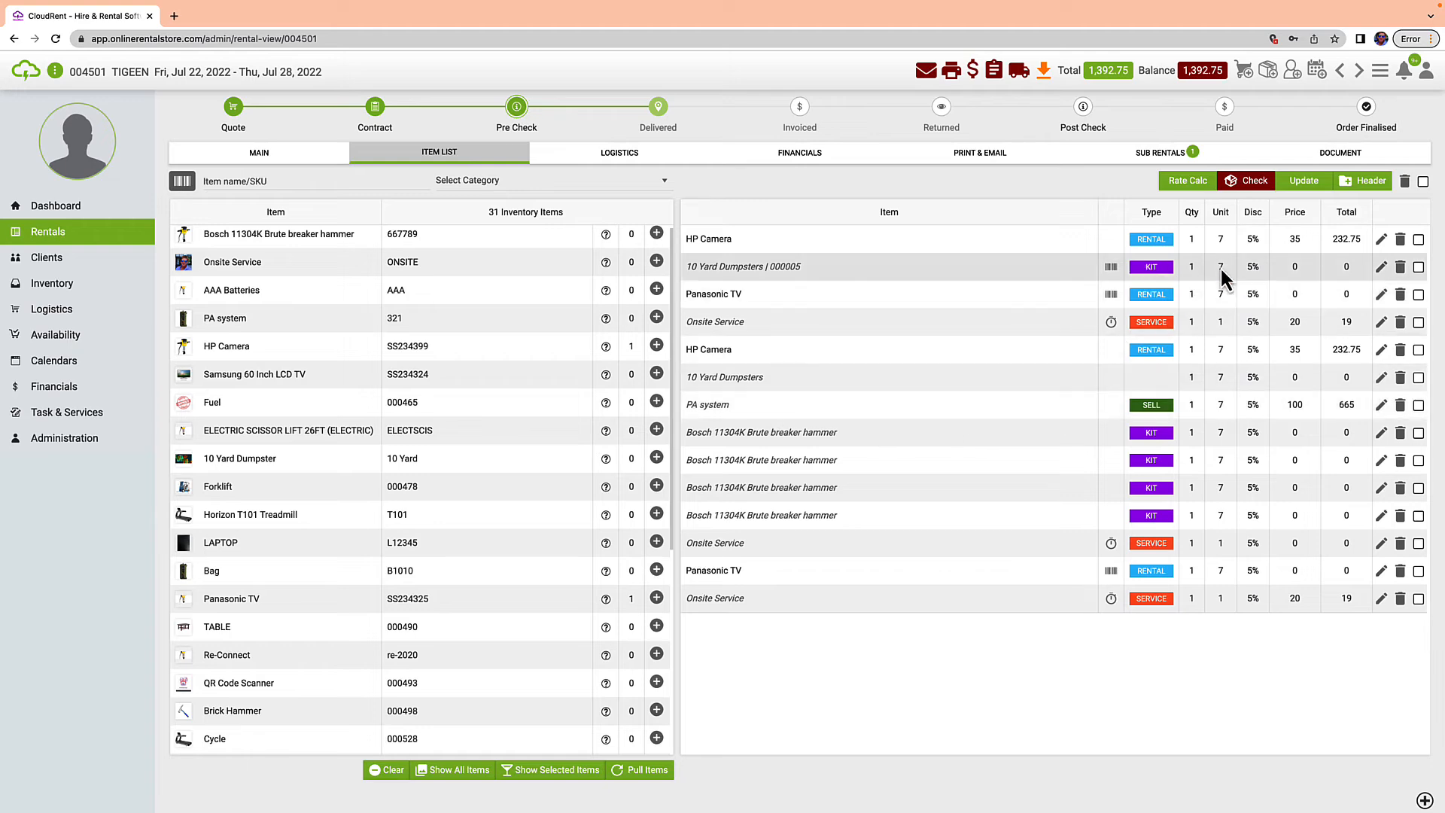
Step: Add a header named "Area One" to the order's item list and move it directly above the second HP Camera
{"action": "left_click", "coordinate": [1367, 181]}
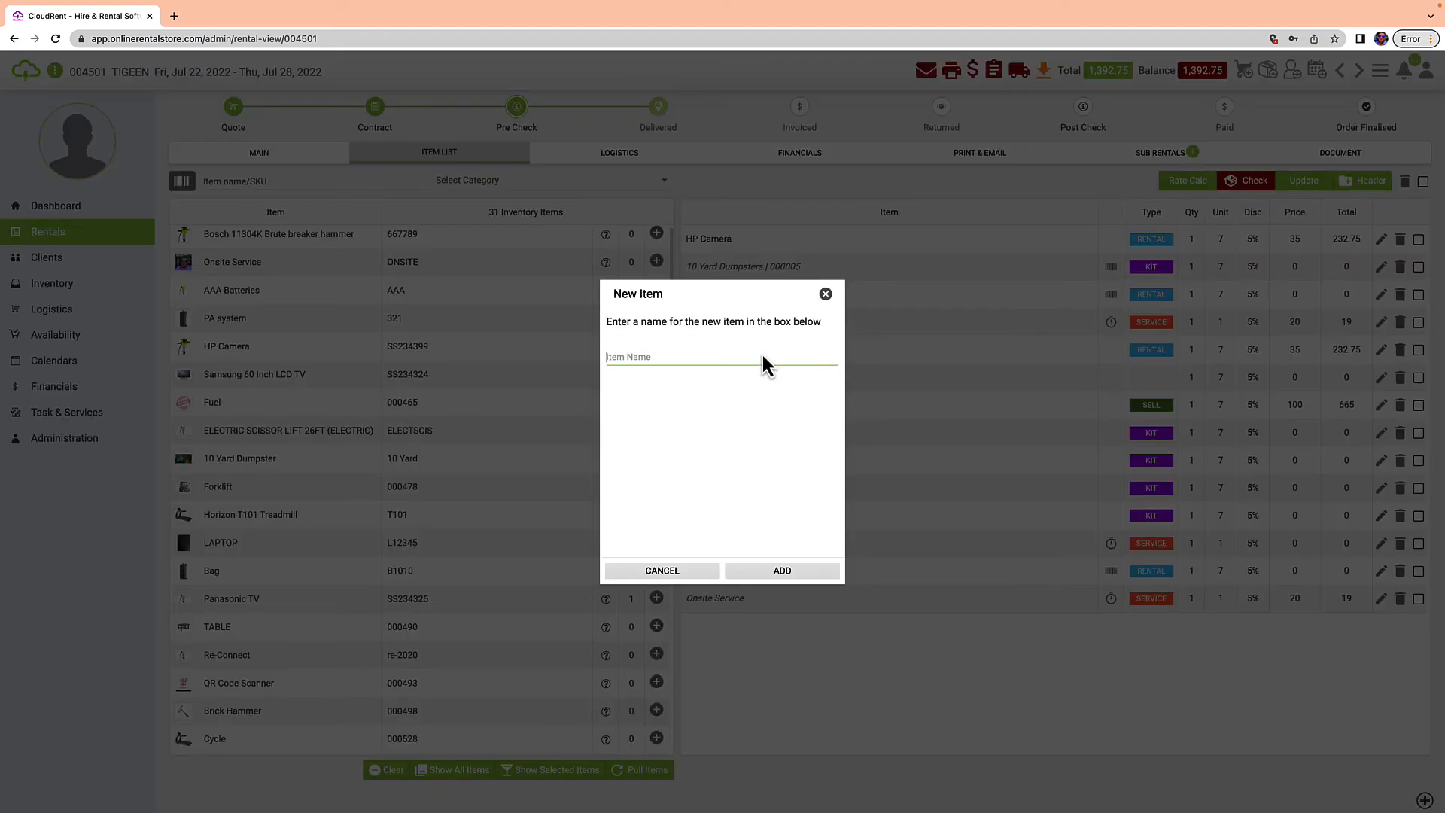
{"action": "type", "text": "Area One"}
{"action": "left_click", "coordinate": [760, 575]}
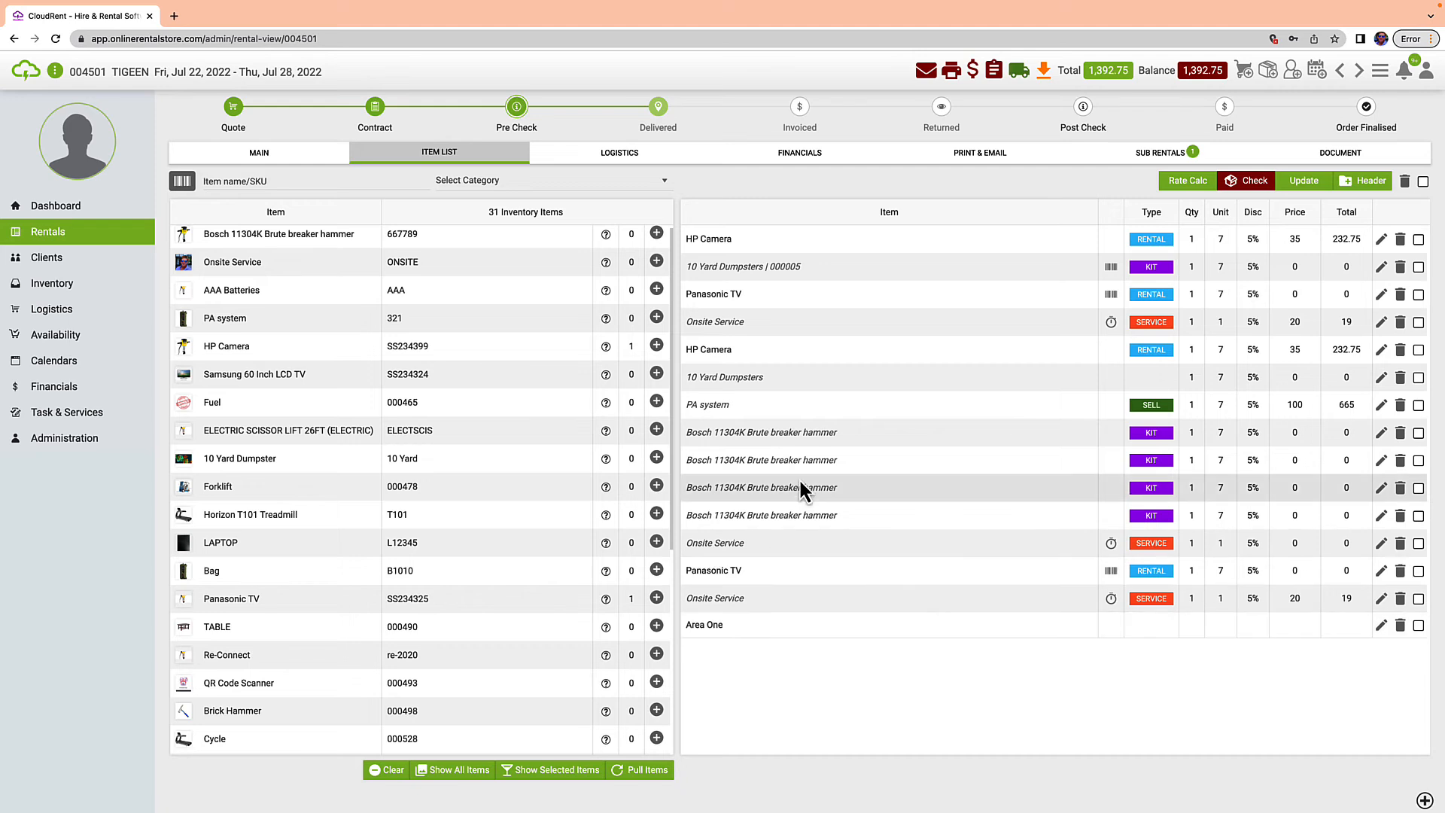
{"action": "left_click_drag", "start_coordinate": [762, 397], "coordinate": [763, 358]}
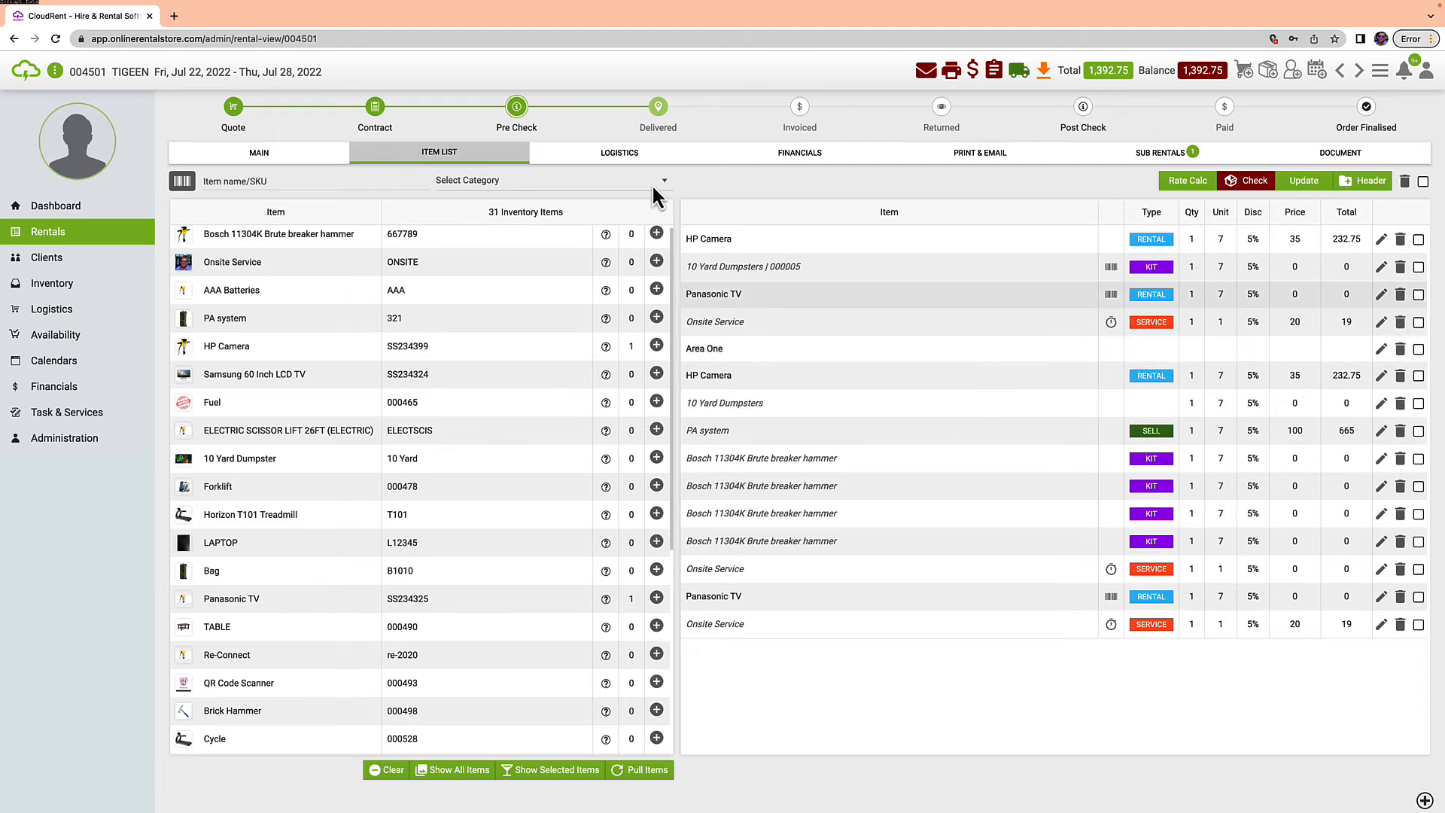
Step: Mark the three pending items, both Panasonic TVs and the second HP Camera, as out in the rental's logistics
{"action": "left_click", "coordinate": [625, 158]}
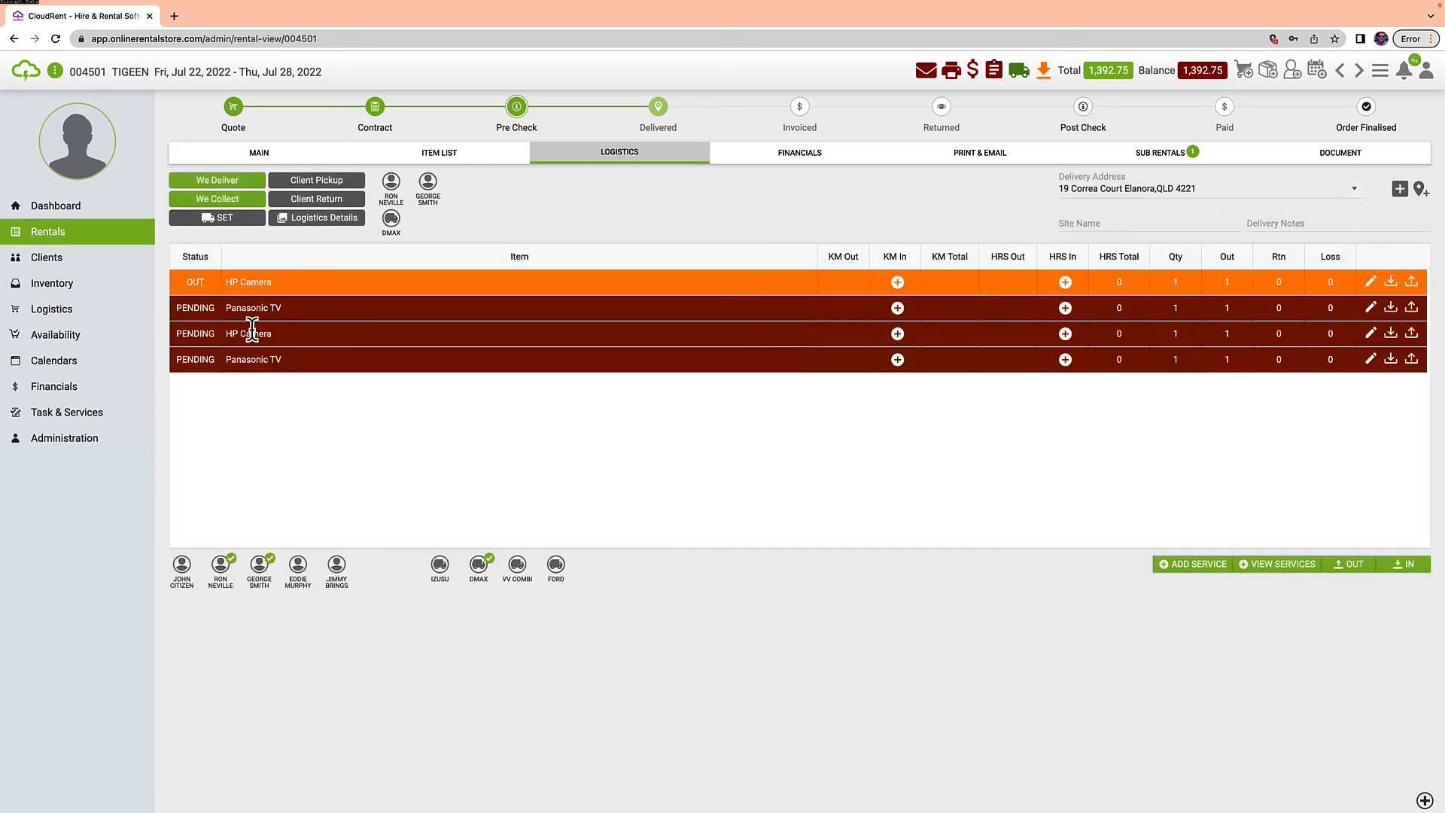
{"action": "left_click", "coordinate": [1412, 308]}
{"action": "left_click", "coordinate": [1412, 334]}
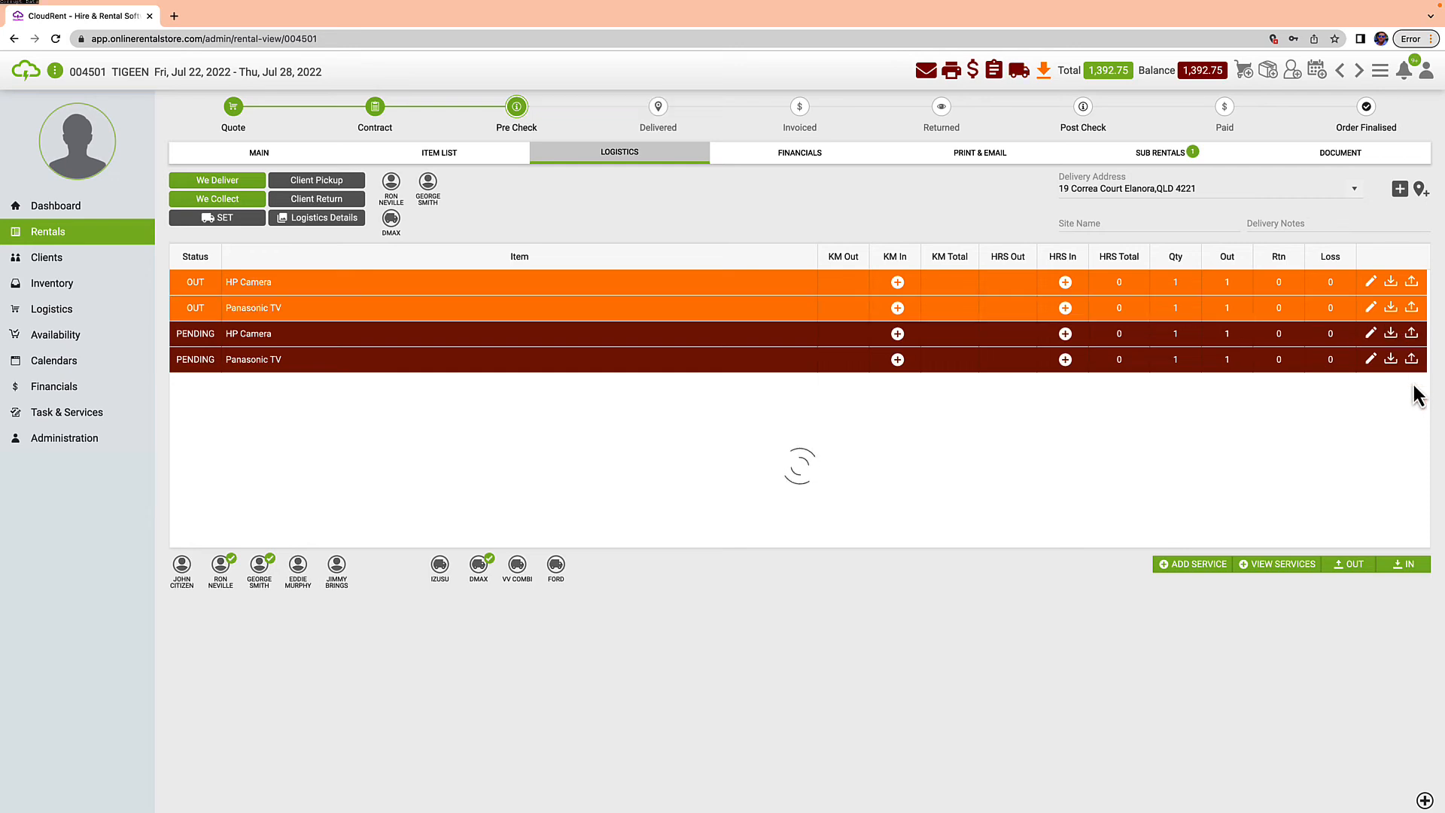
{"action": "left_click", "coordinate": [1412, 363]}
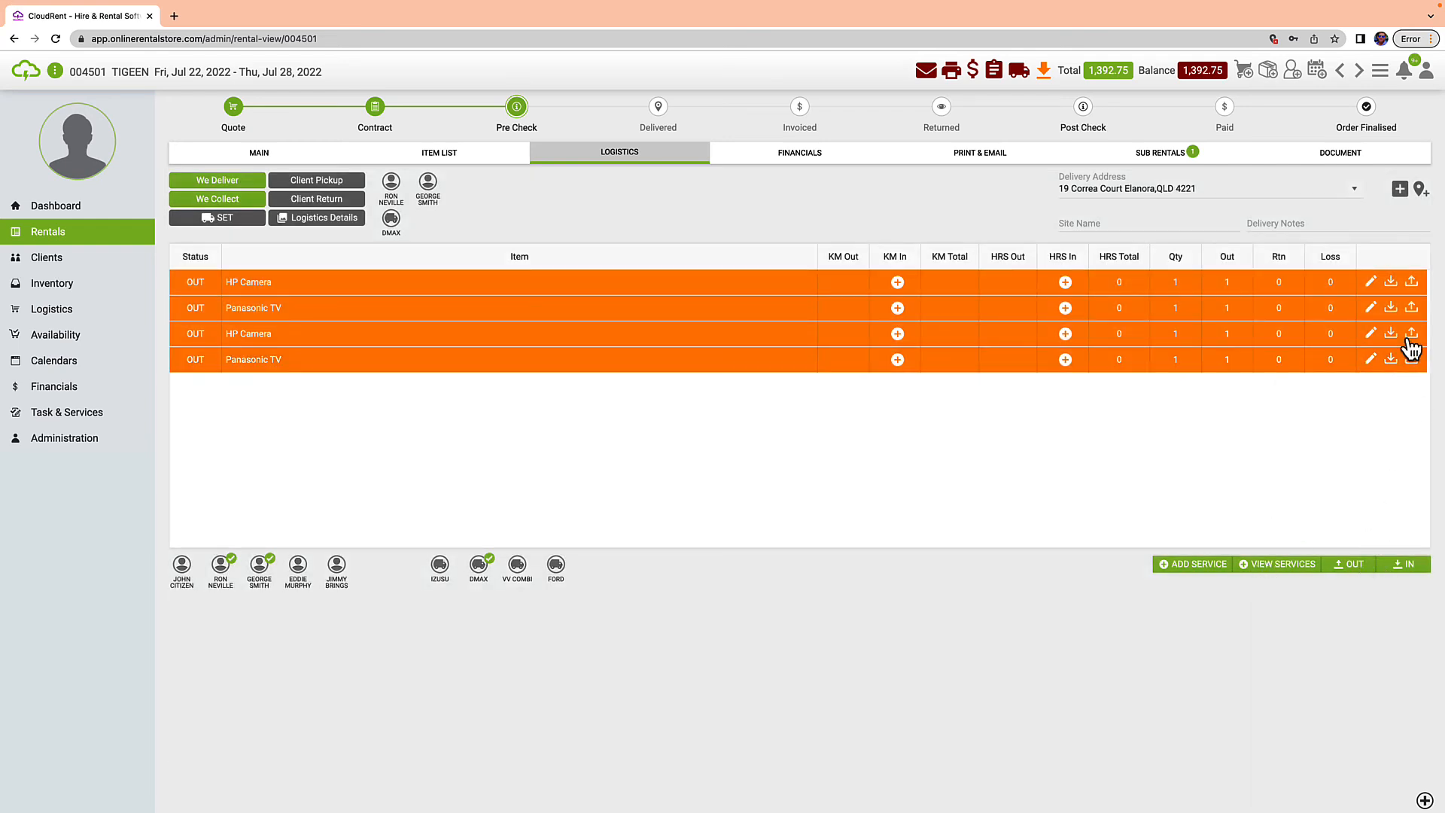
Step: Examine the partial return, stand down and loss options for the first HP Camera, and close its window
{"action": "left_click", "coordinate": [1370, 283]}
{"action": "left_click", "coordinate": [537, 367]}
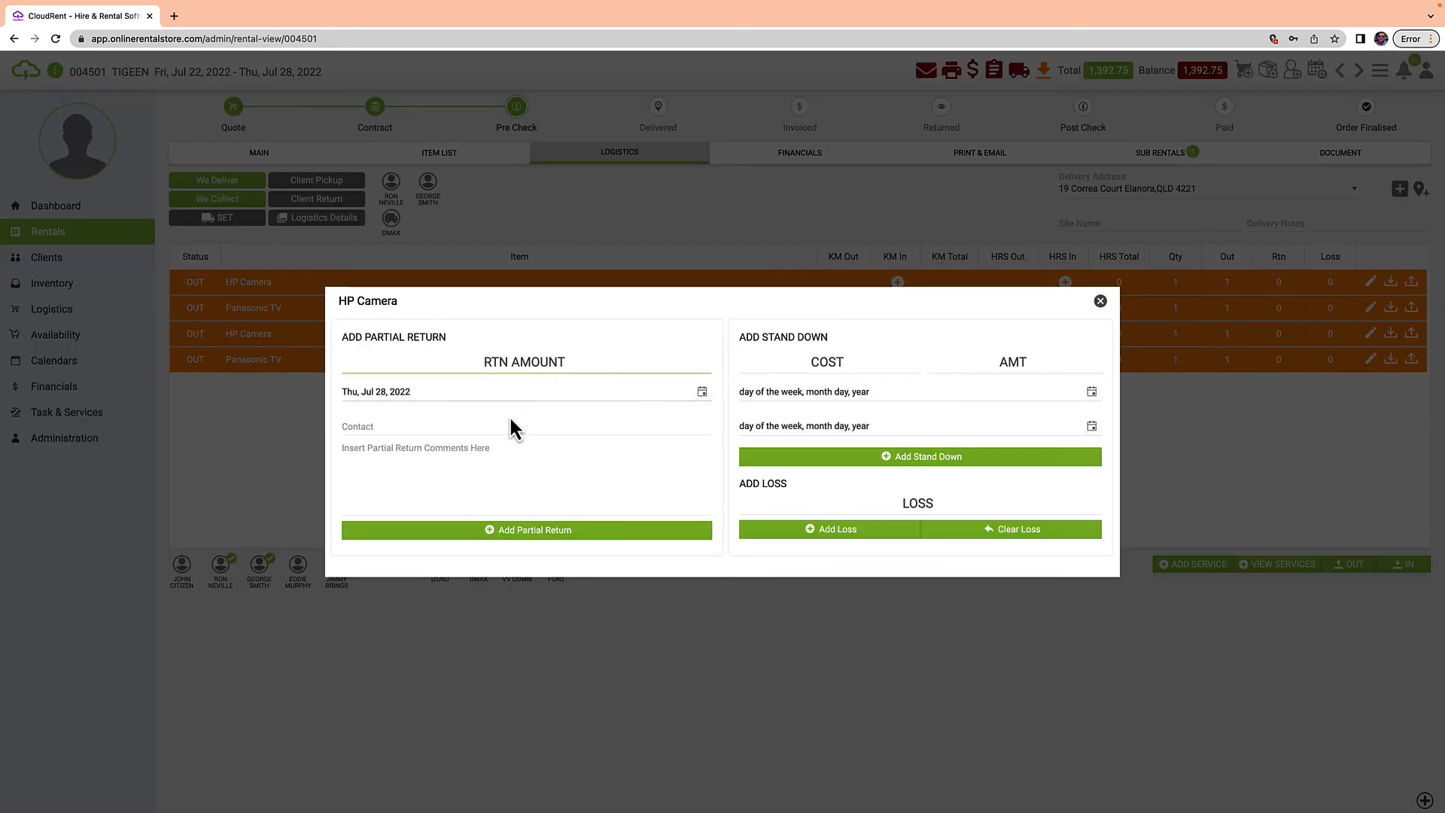
{"action": "left_click", "coordinate": [831, 364]}
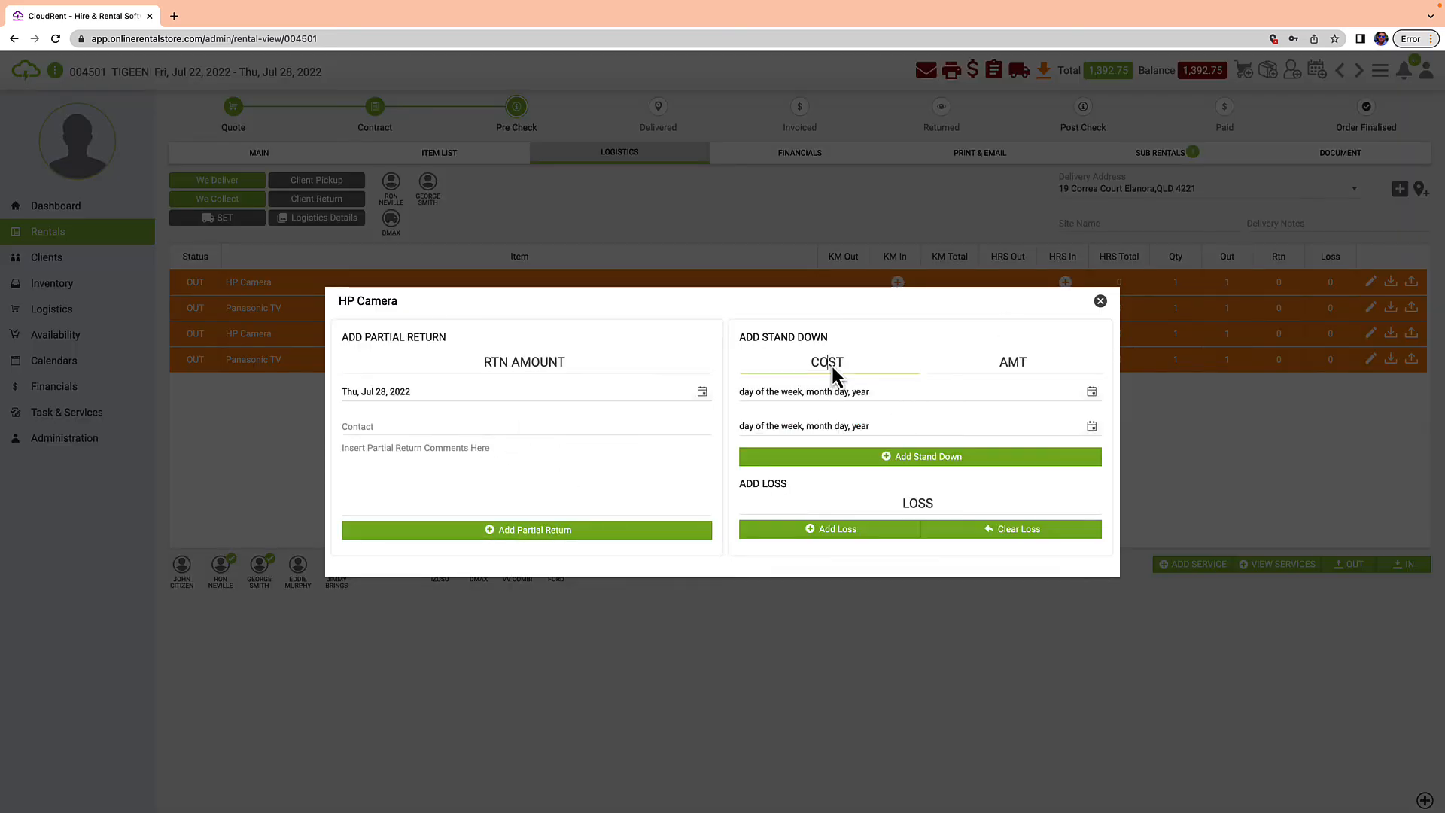
{"action": "left_click", "coordinate": [909, 504]}
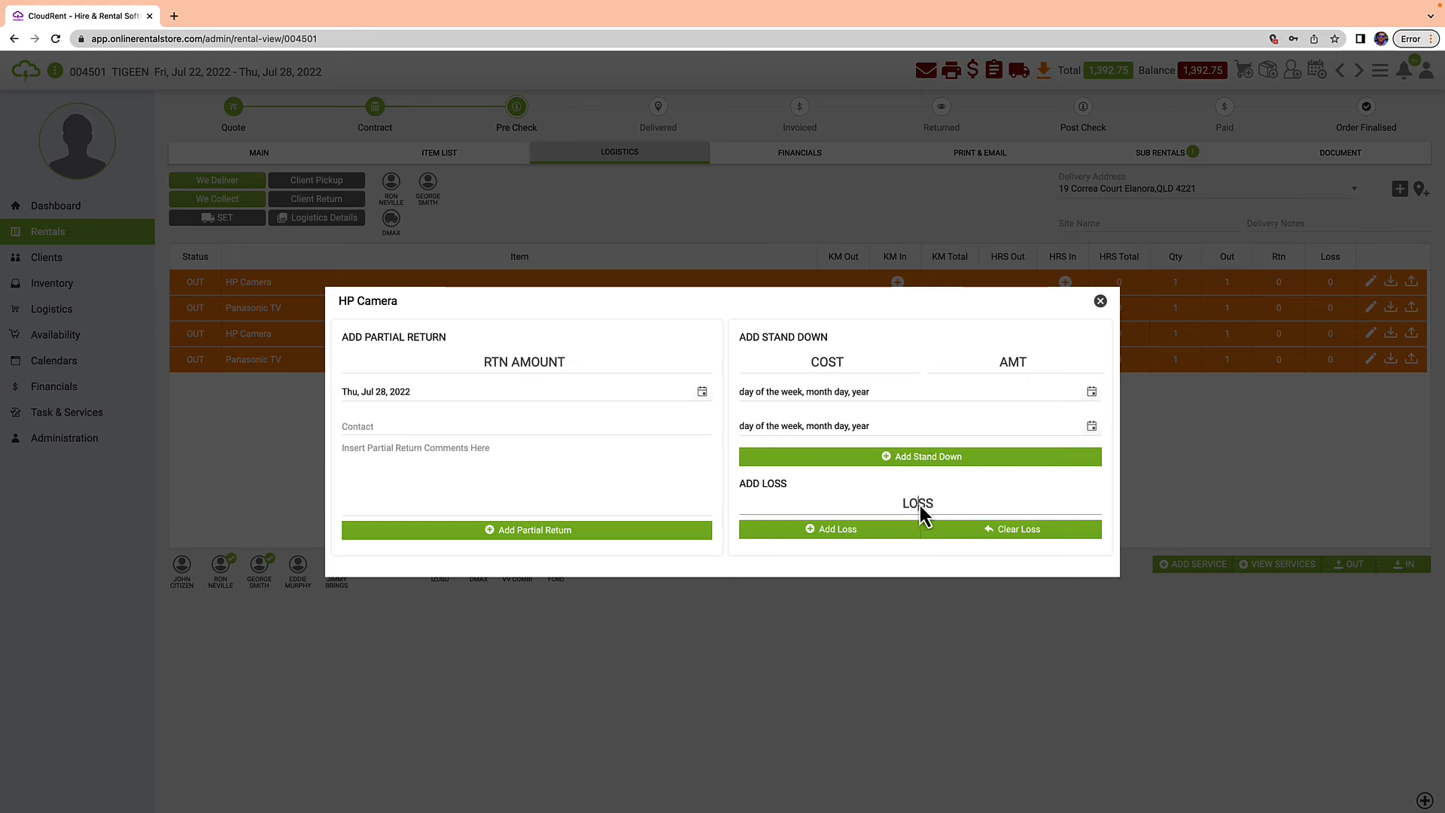
{"action": "left_click", "coordinate": [1100, 301]}
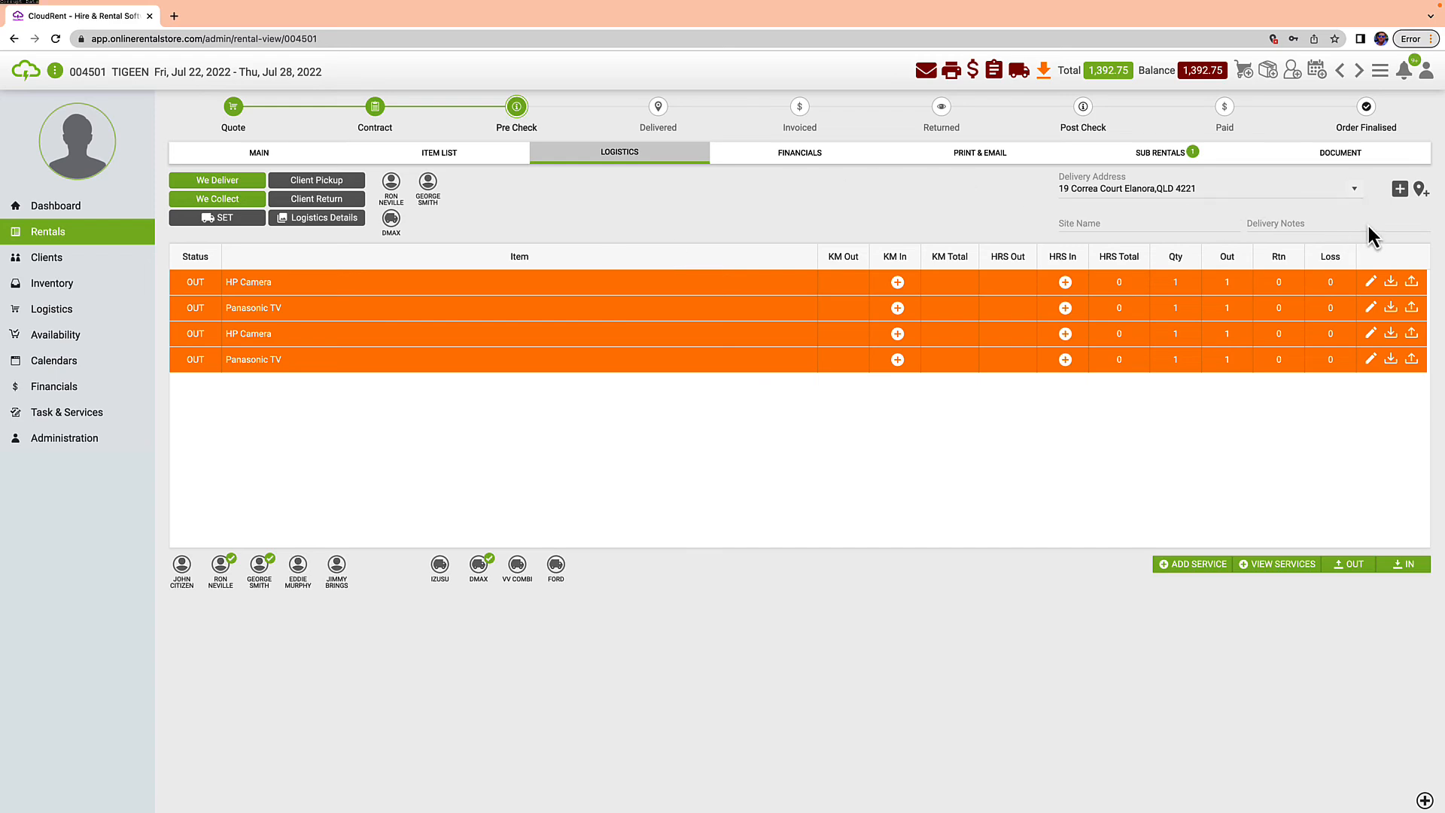
Step: Search for the delivery address in the Add a Venue form, choose the Queensland match, and close the form
{"action": "left_click", "coordinate": [1400, 190]}
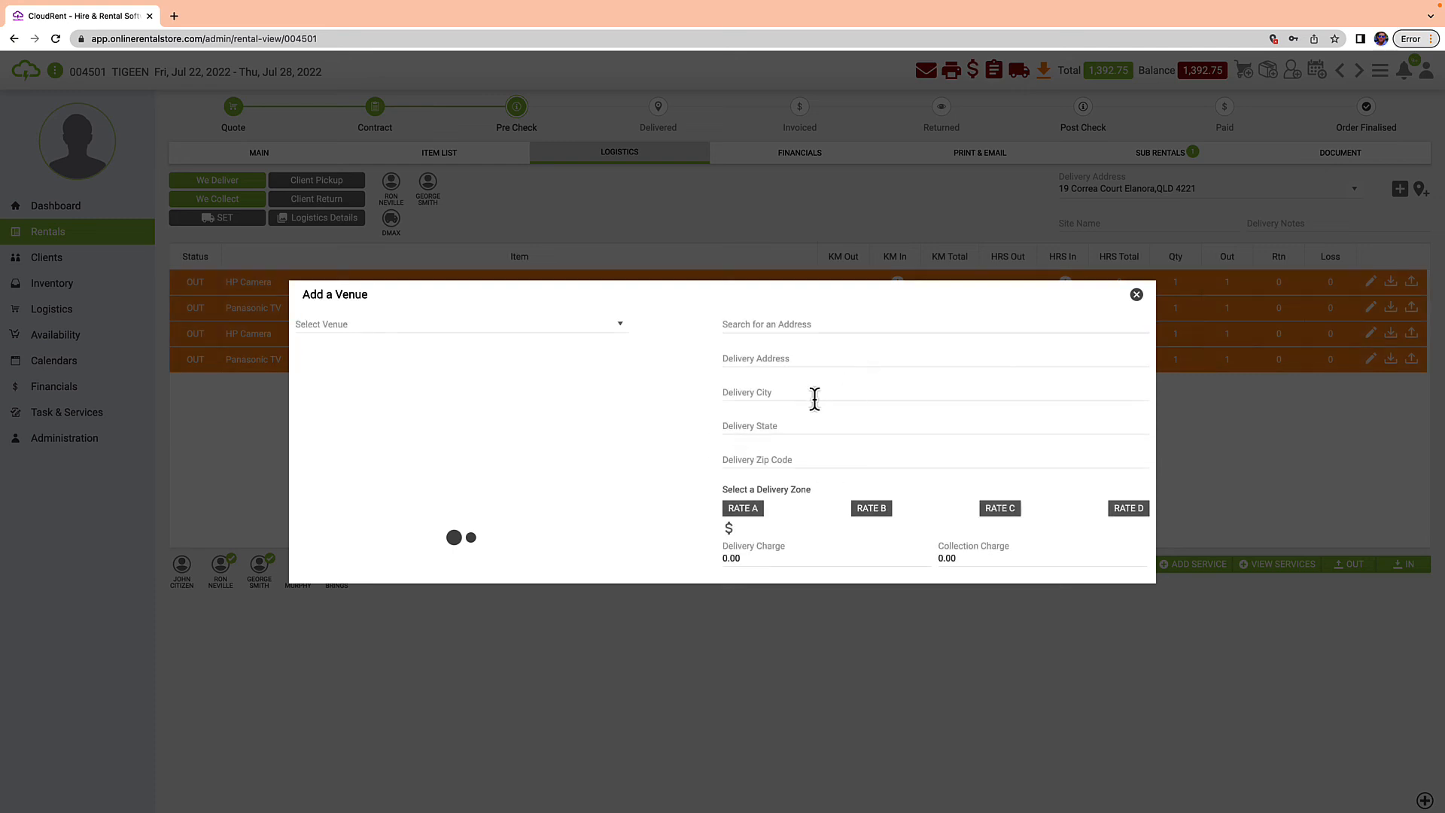
{"action": "left_click", "coordinate": [835, 328]}
{"action": "type", "text": "19 oe"}
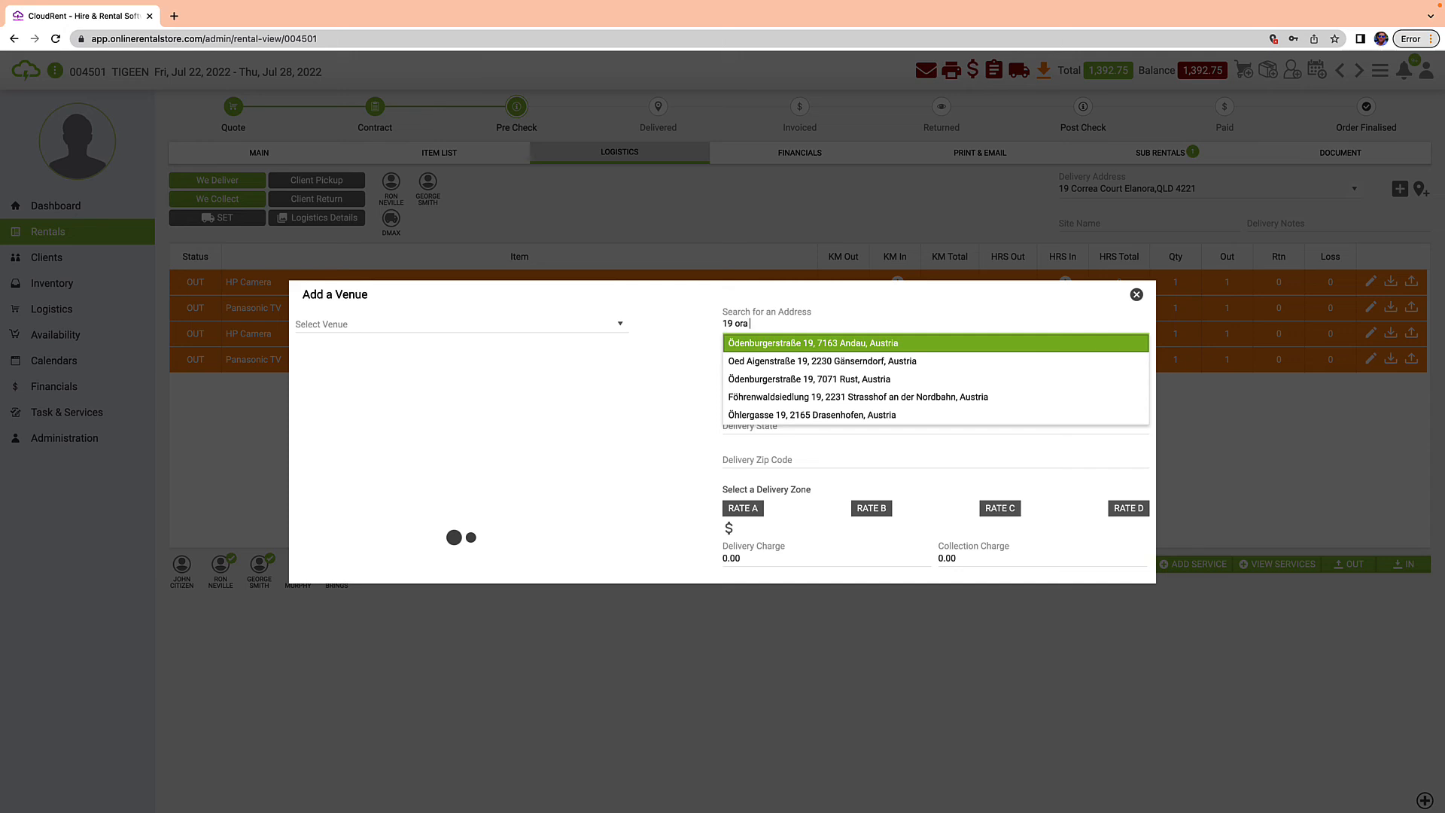
{"action": "type", "text": "ct"}
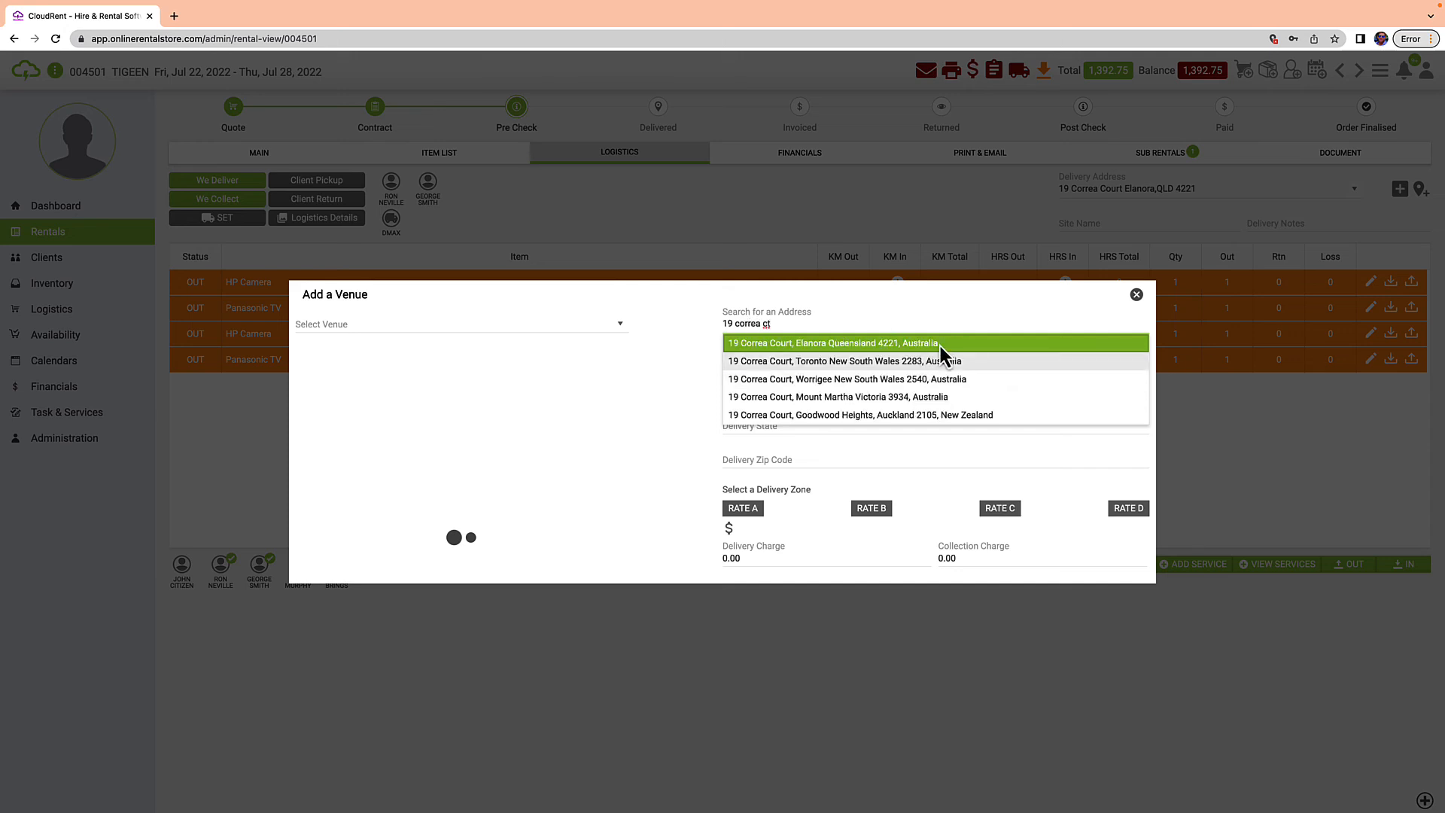
{"action": "left_click", "coordinate": [940, 344]}
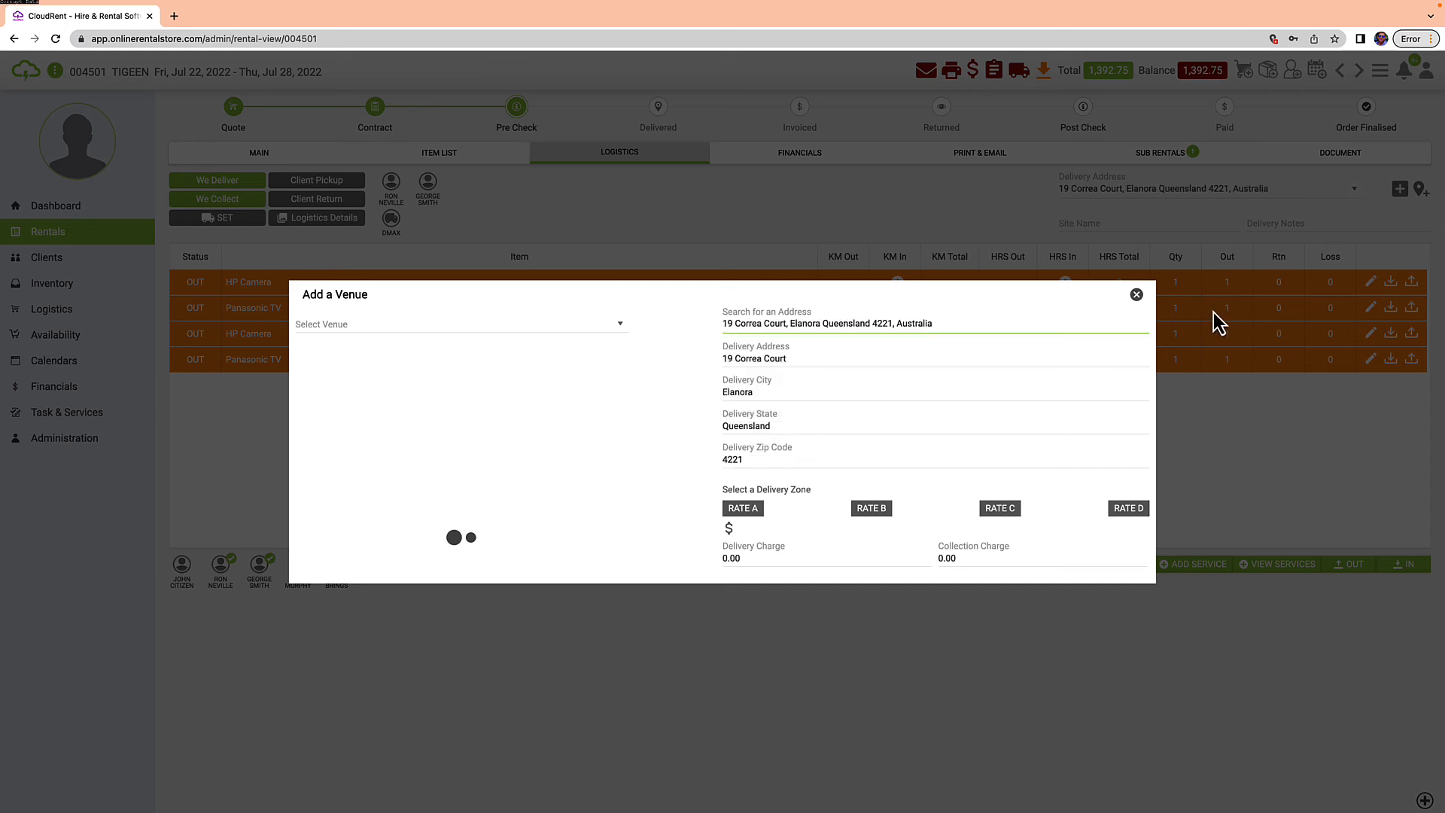
{"action": "left_click", "coordinate": [1136, 295]}
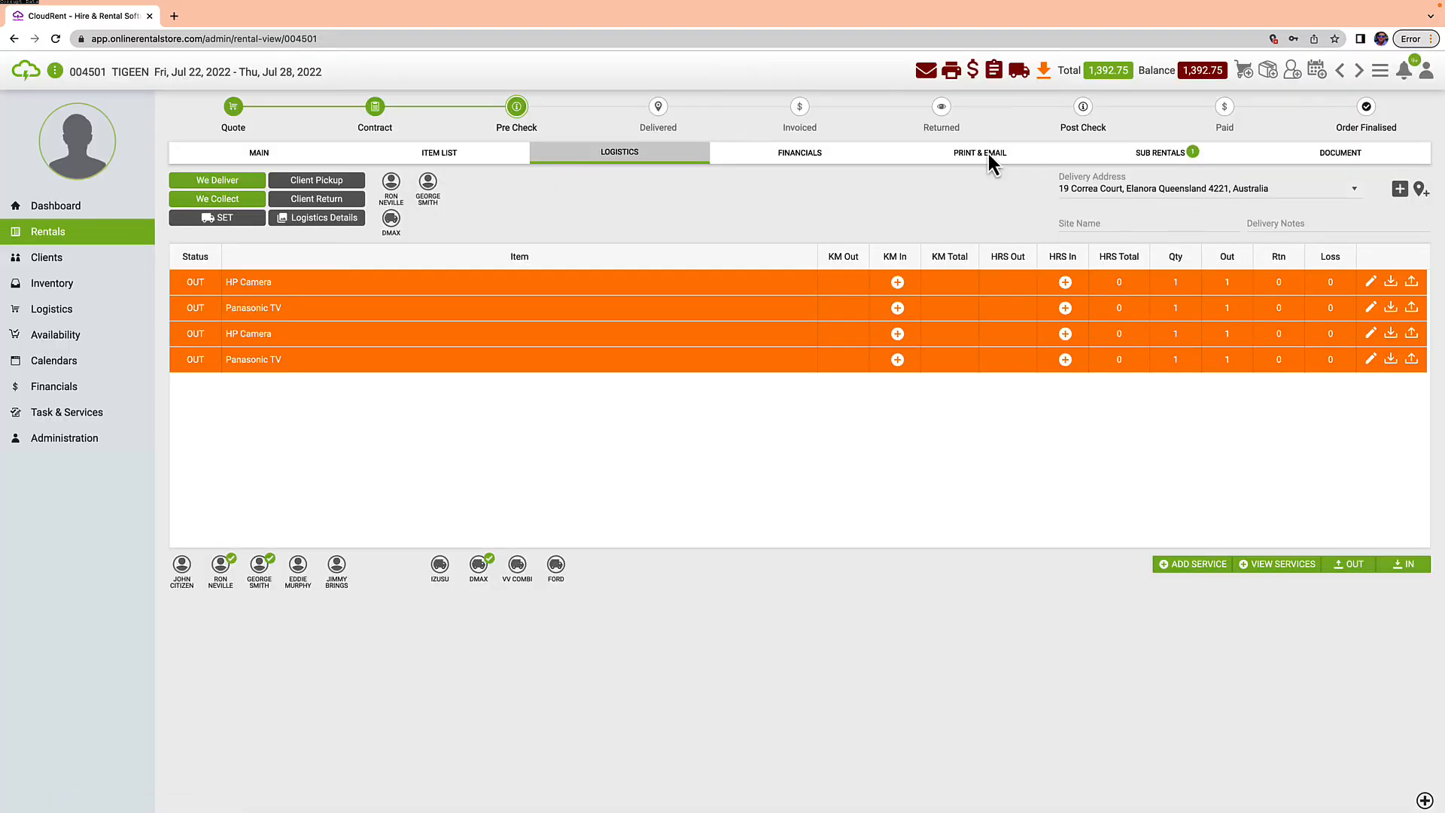
Step: Create a booking invoice in the rental's financials, and open and close the payment form without entering a payment
{"action": "left_click", "coordinate": [783, 152]}
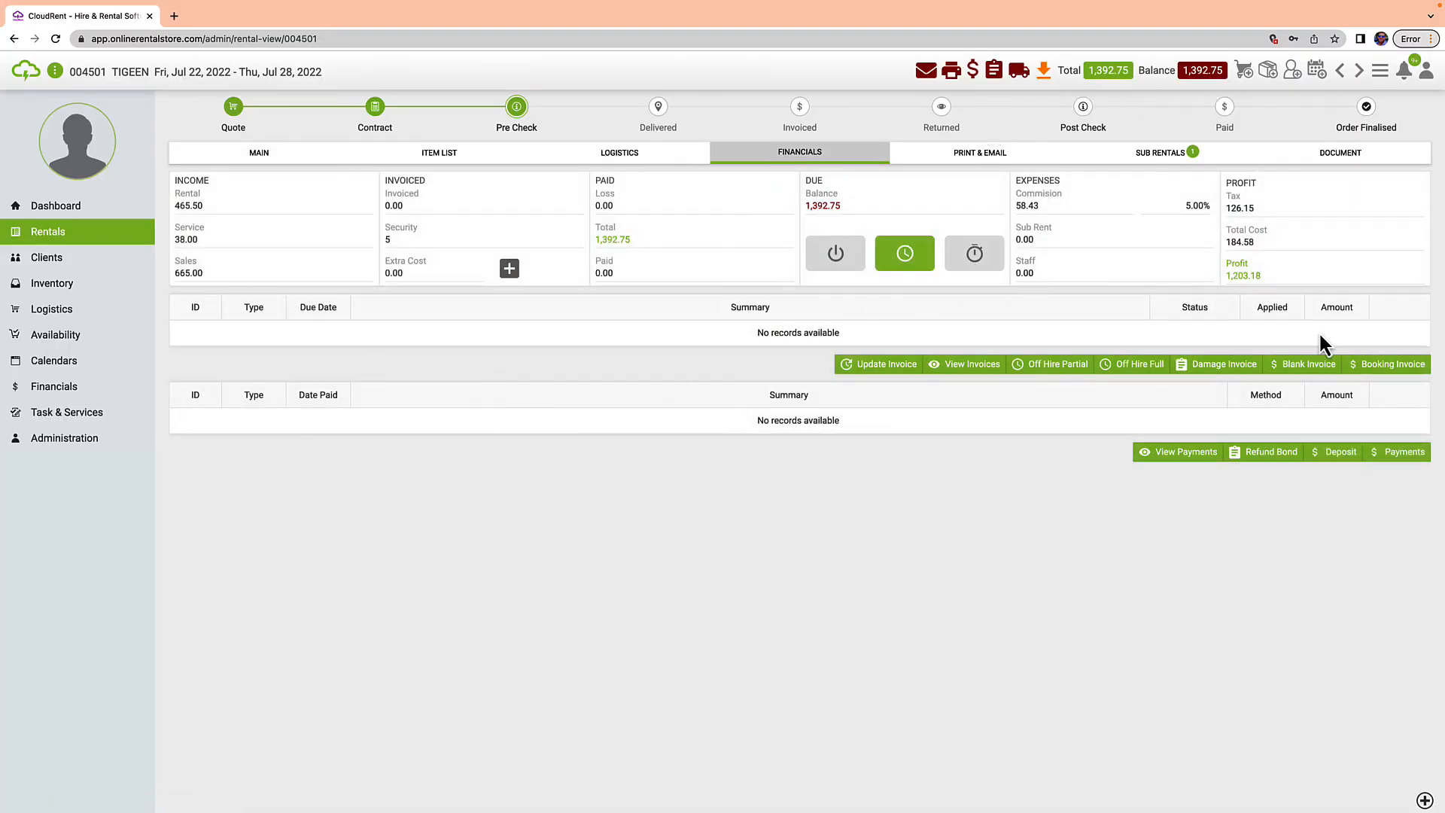
{"action": "left_click", "coordinate": [1381, 367]}
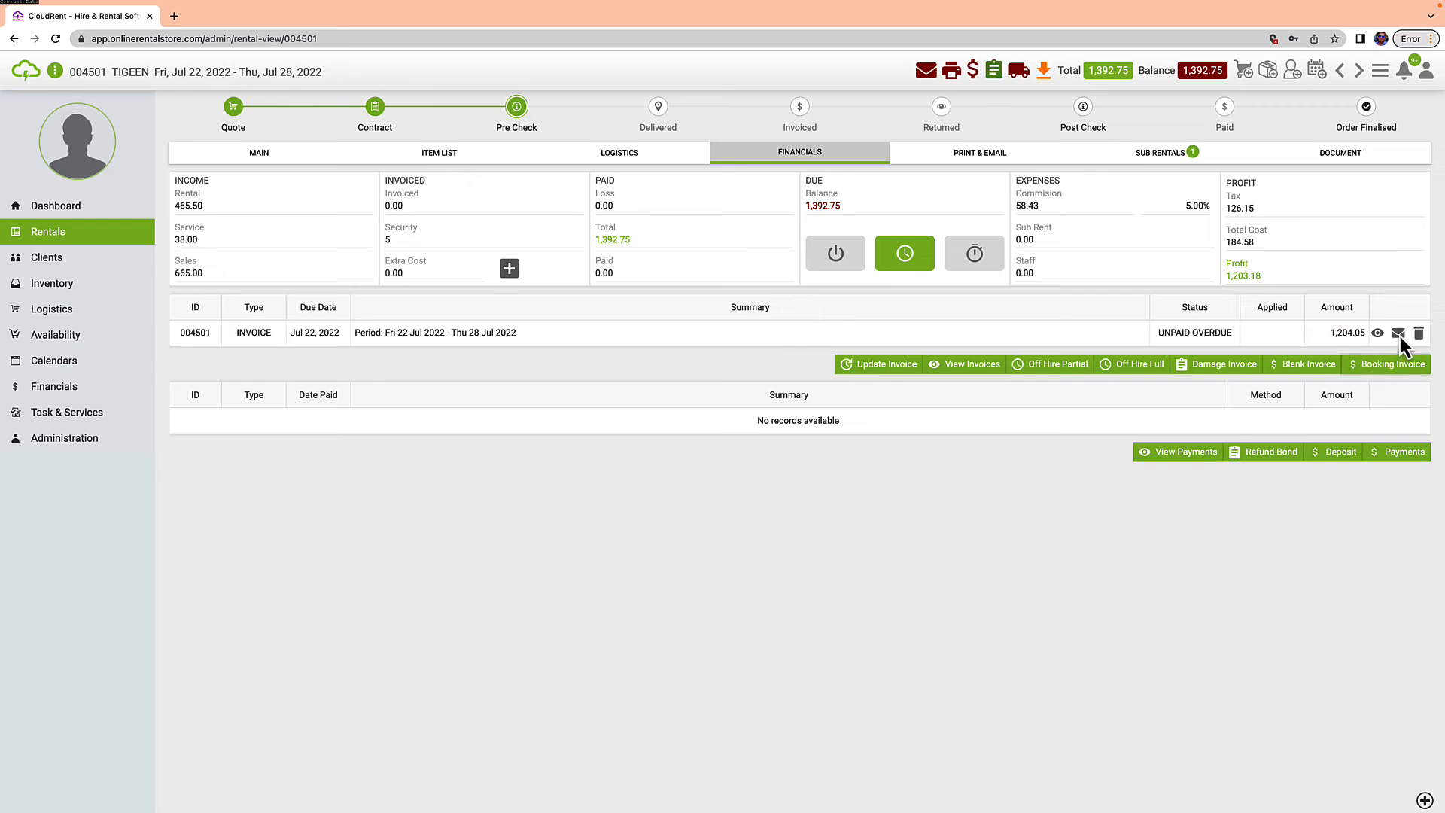
{"action": "left_click", "coordinate": [1406, 453]}
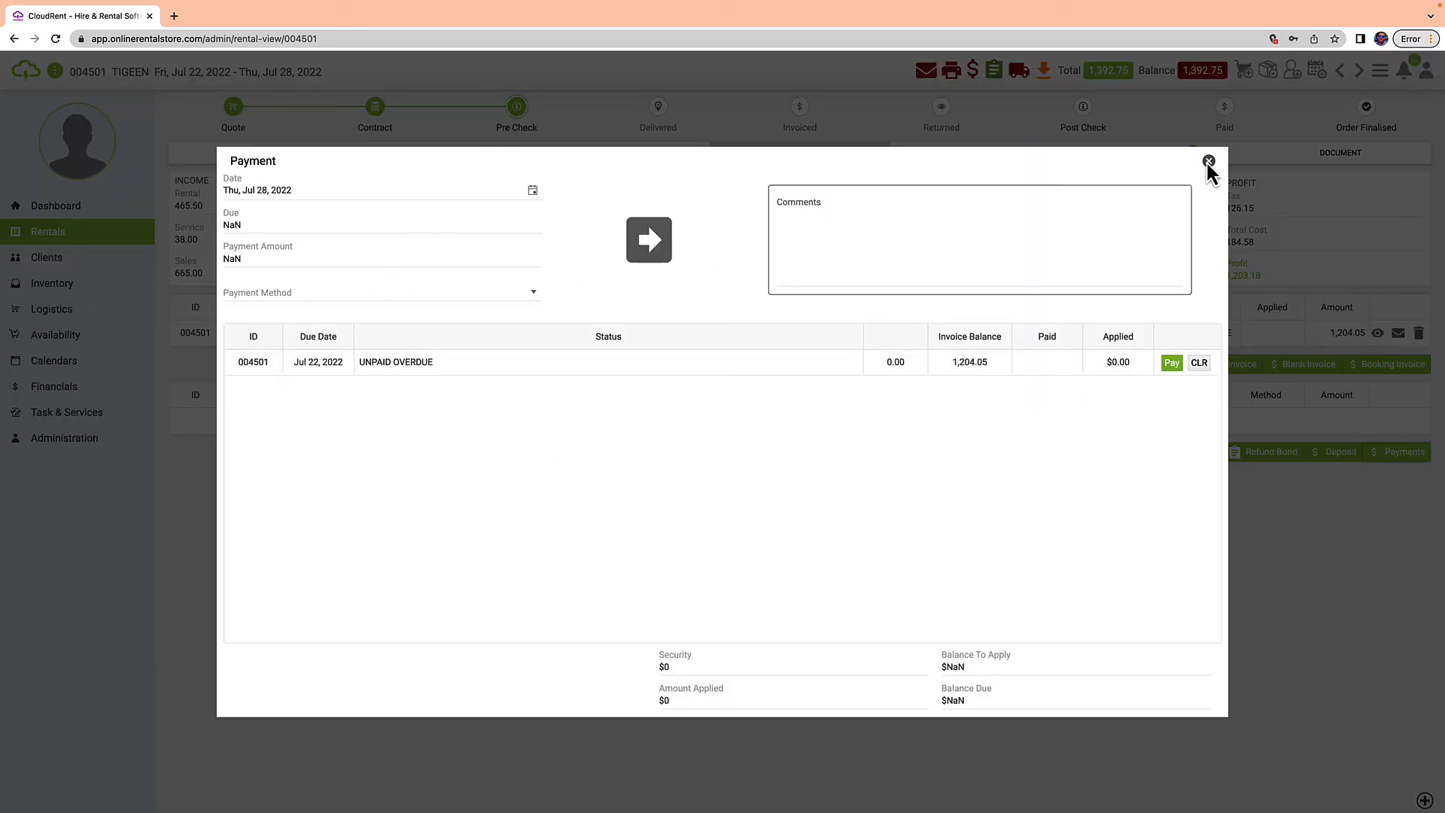
{"action": "key", "text": "Escape"}
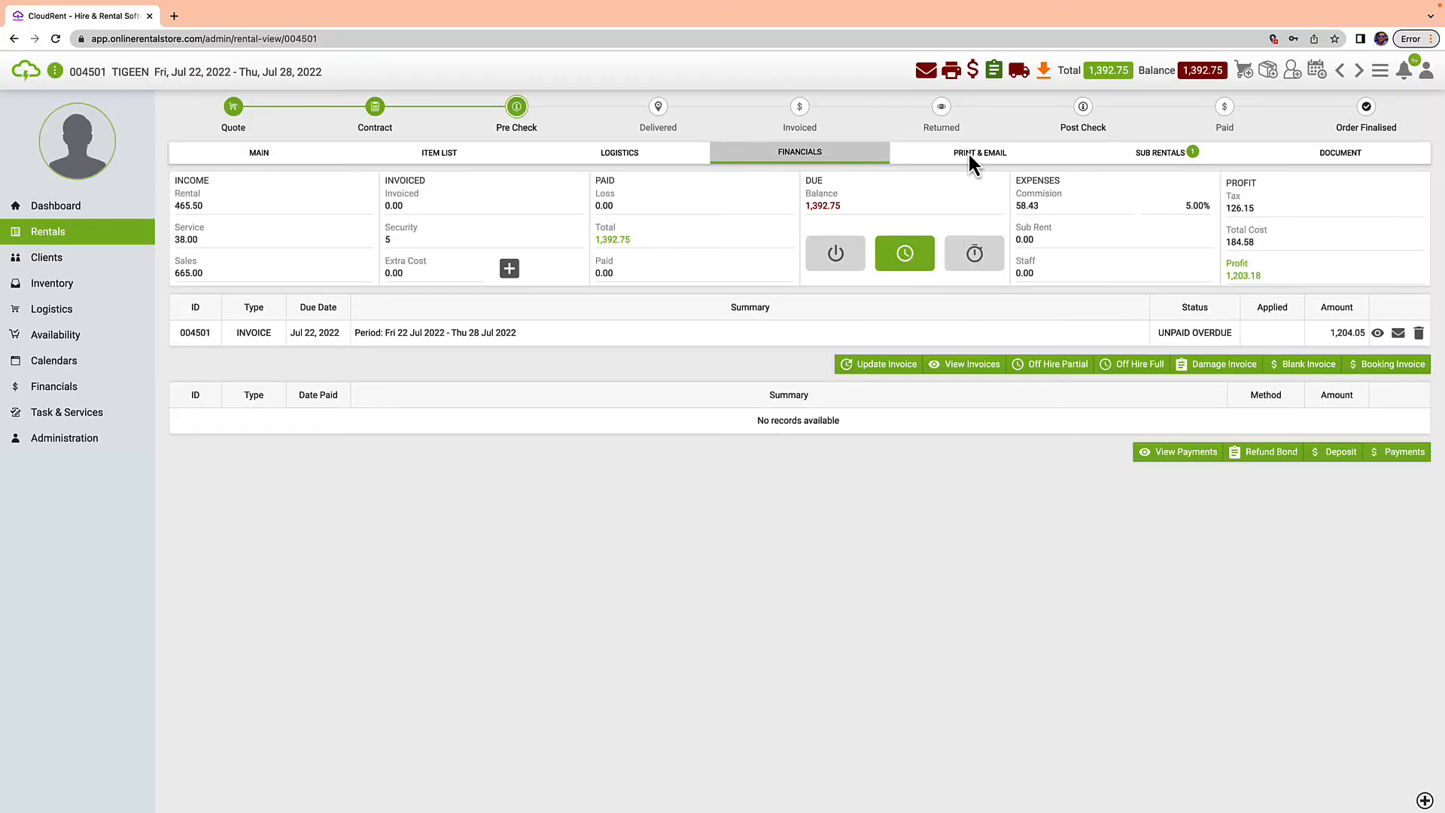
Step: Go through the quote, checklist, contract and return slip print options for the rental, and select Contract
{"action": "left_click", "coordinate": [971, 153]}
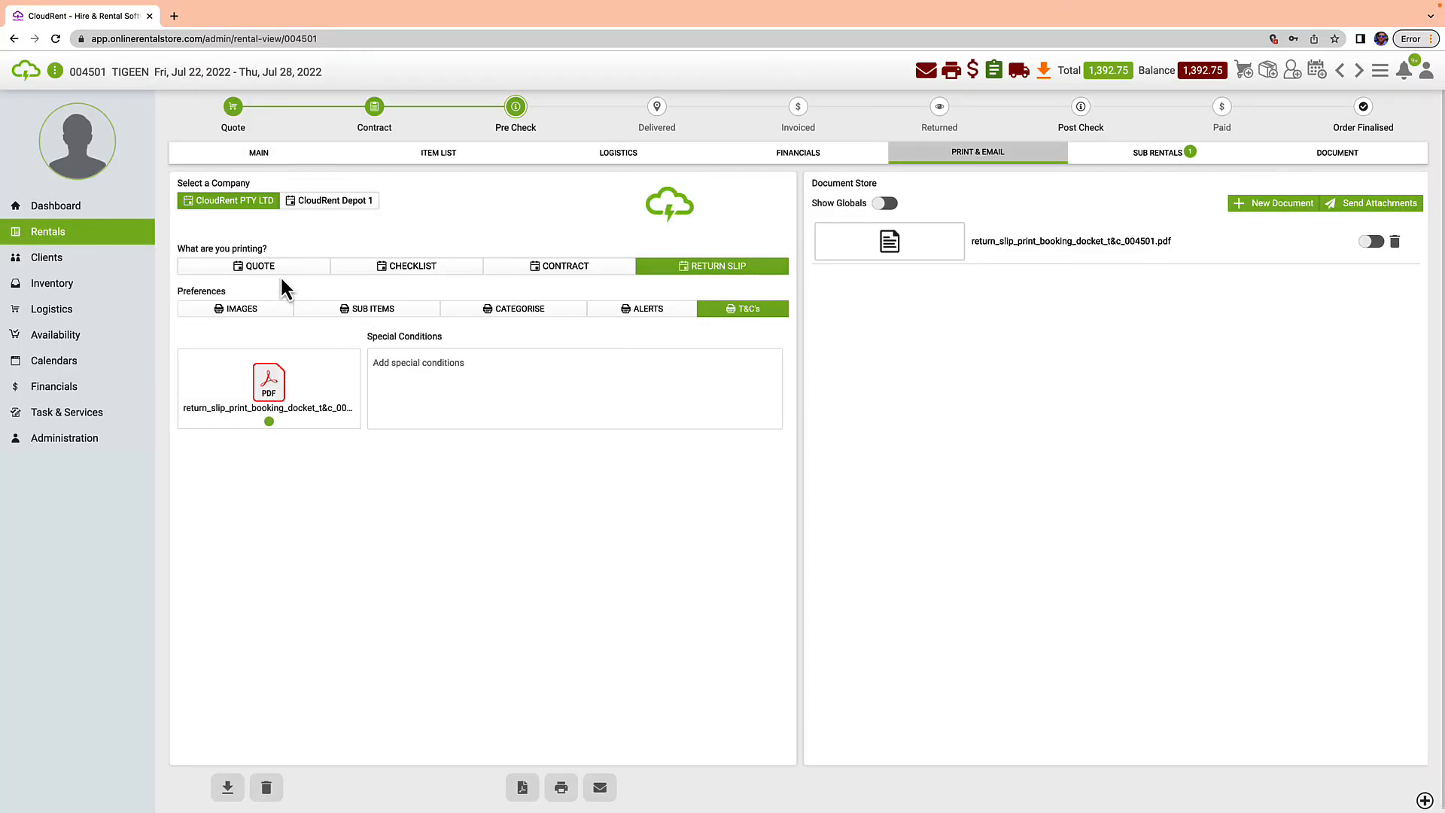
{"action": "left_click", "coordinate": [284, 269]}
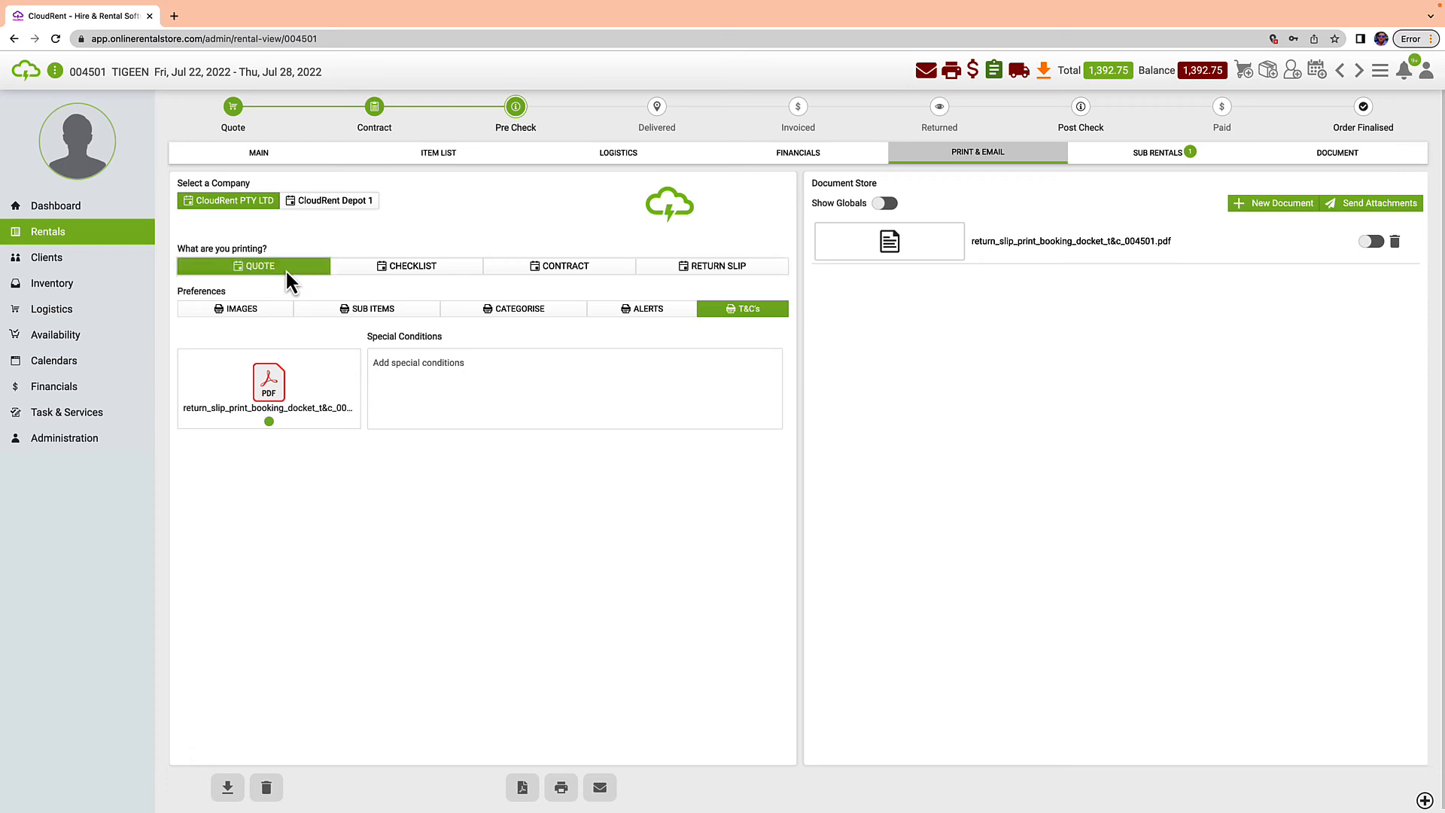
{"action": "left_click", "coordinate": [418, 268]}
{"action": "left_click", "coordinate": [597, 267]}
{"action": "left_click", "coordinate": [711, 270]}
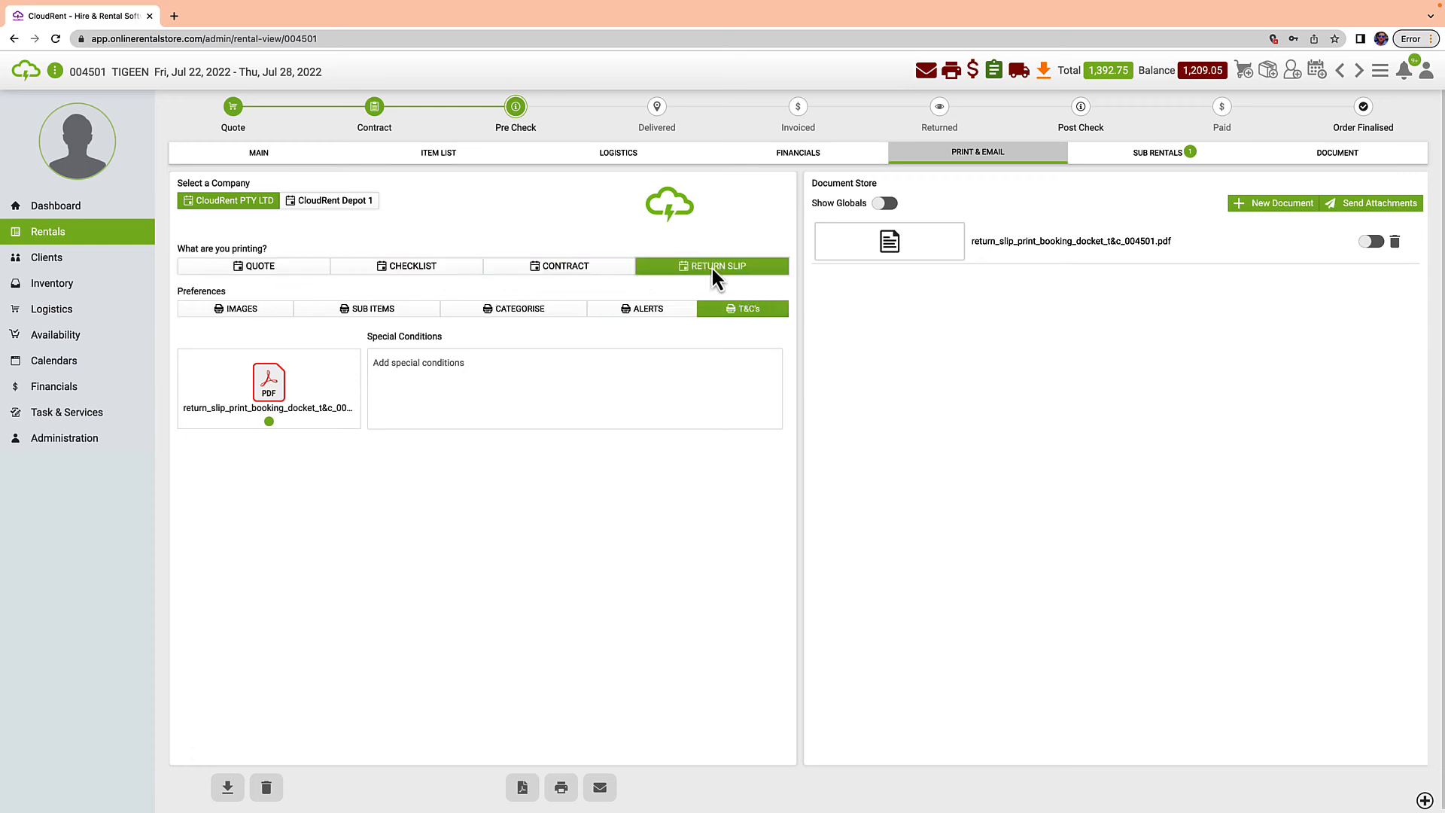
{"action": "left_click", "coordinate": [522, 270]}
Step: Include images in the contract printout, and switch the sub items preference on and back off
{"action": "left_click", "coordinate": [257, 311]}
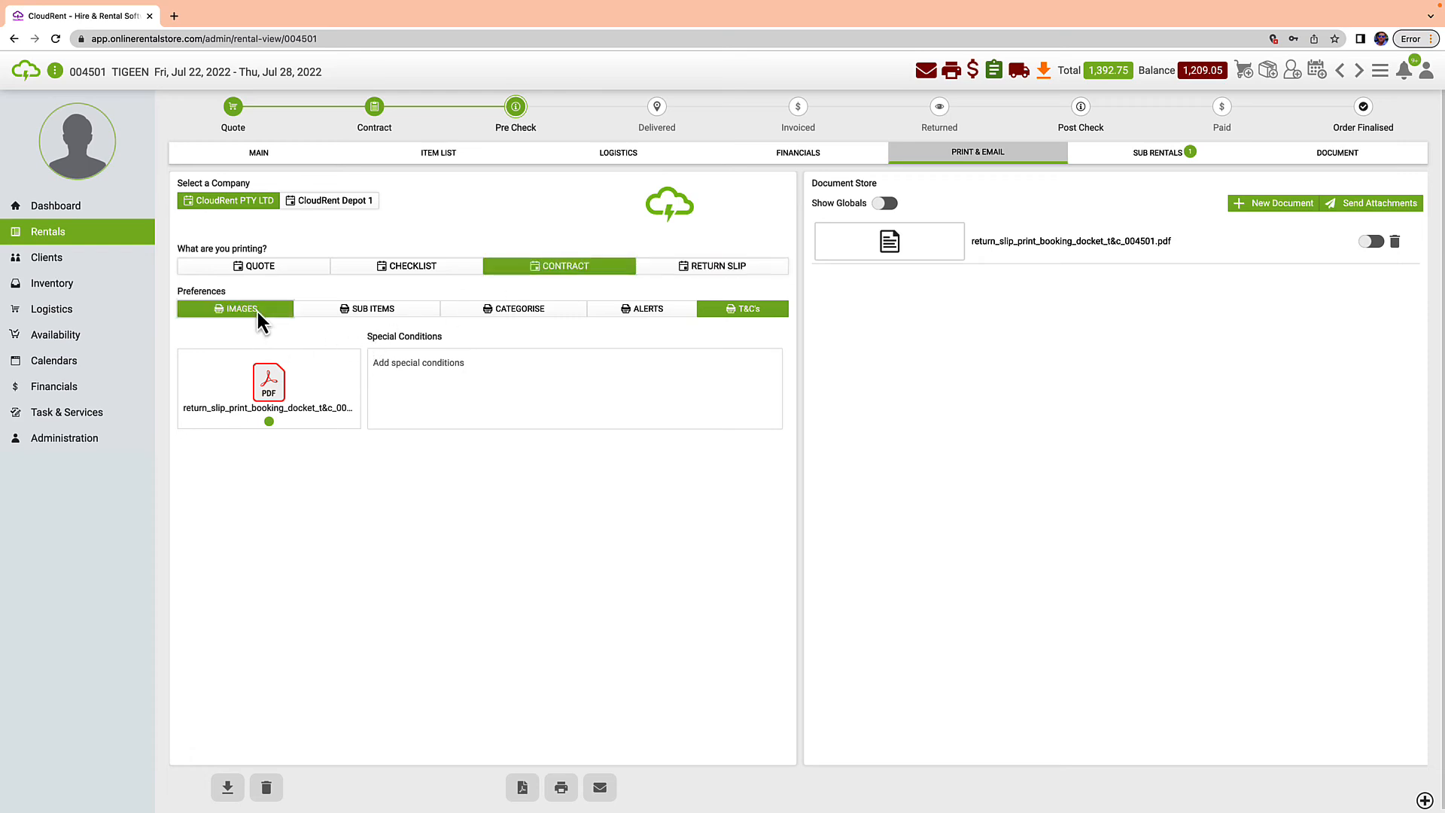
{"action": "left_click", "coordinate": [417, 310]}
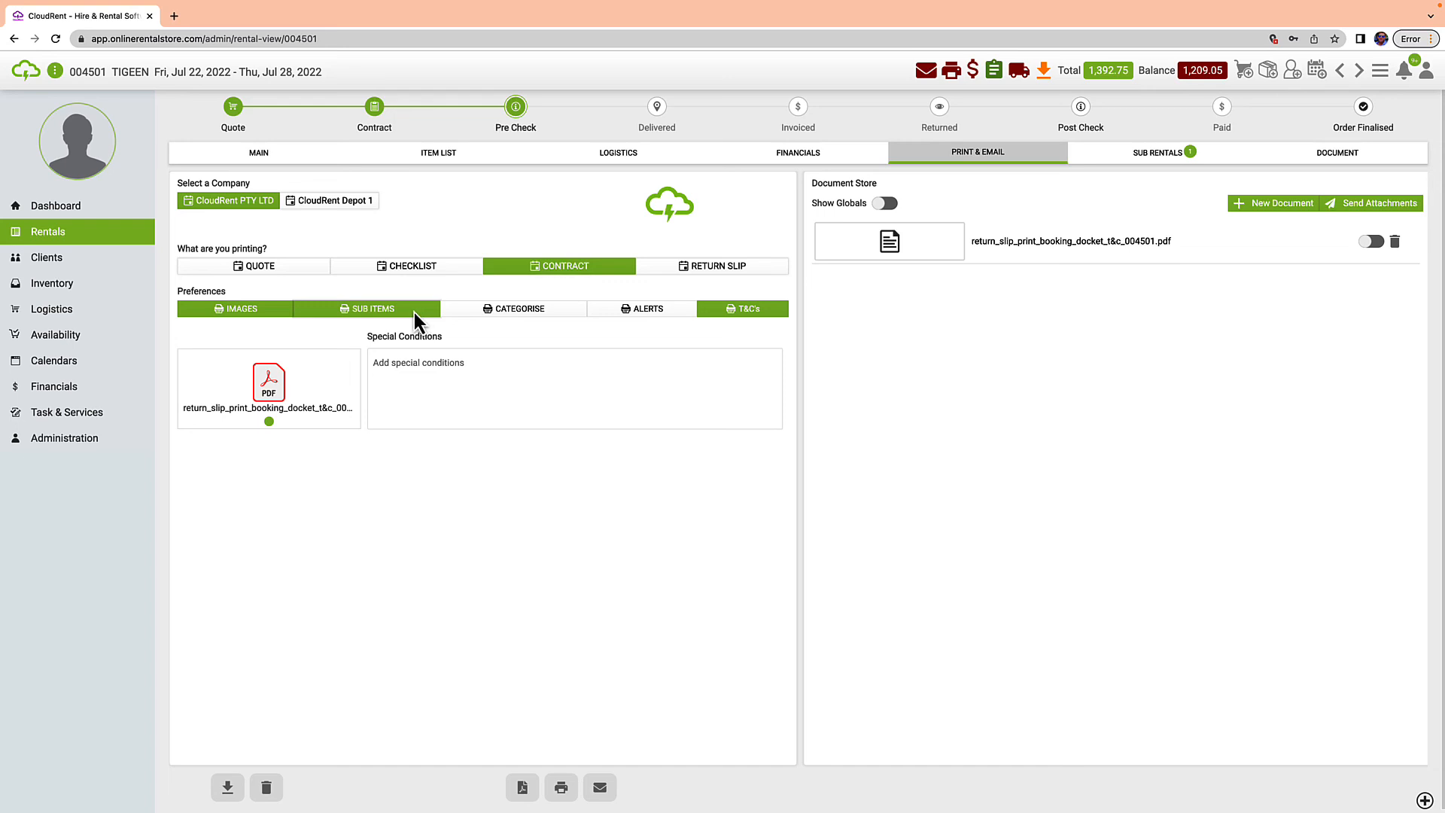
{"action": "left_click", "coordinate": [414, 308]}
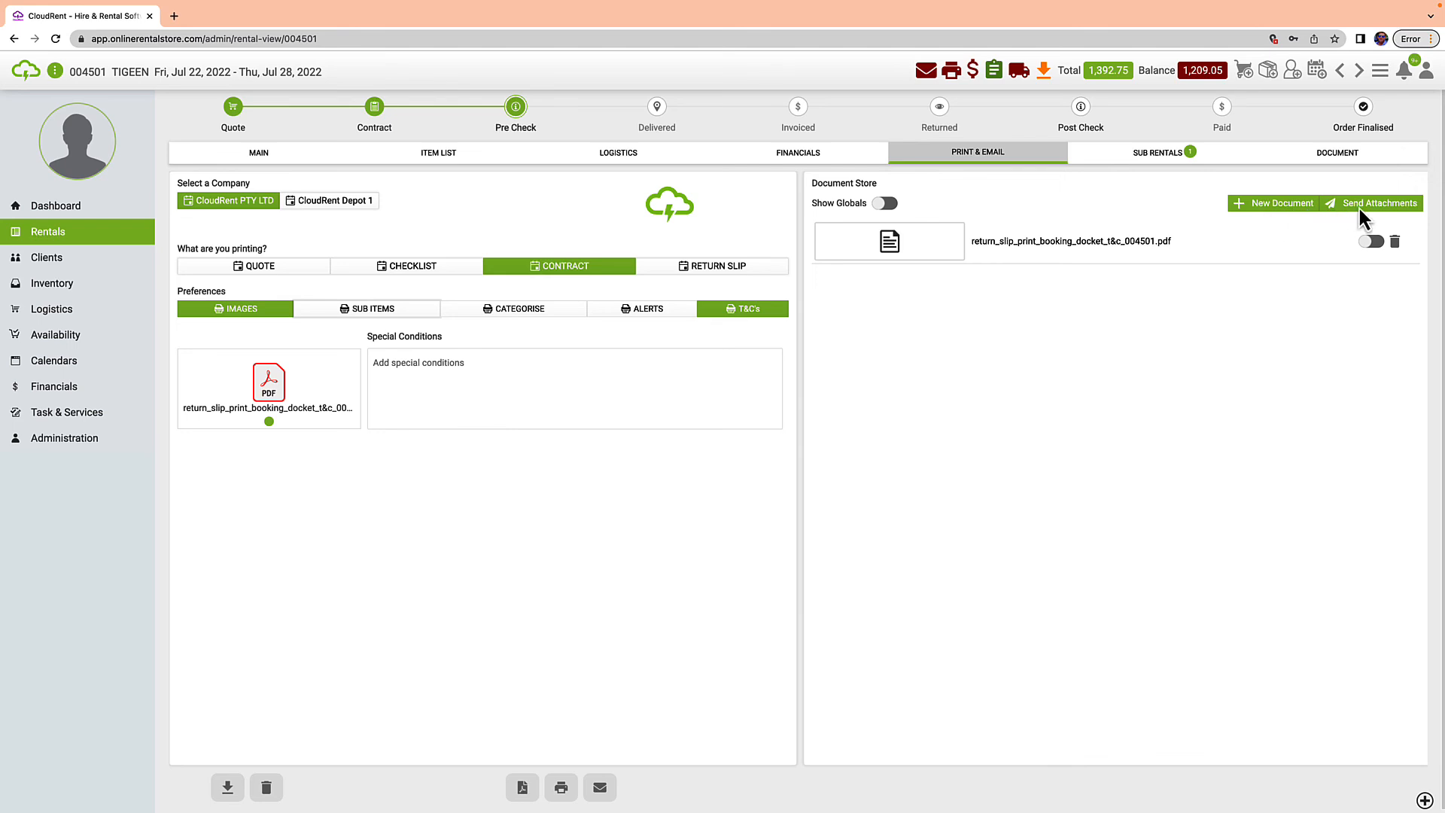
Step: Move the return slip PDF into the selected documents for sending attachments, and close the window without sending
{"action": "left_click", "coordinate": [1406, 206]}
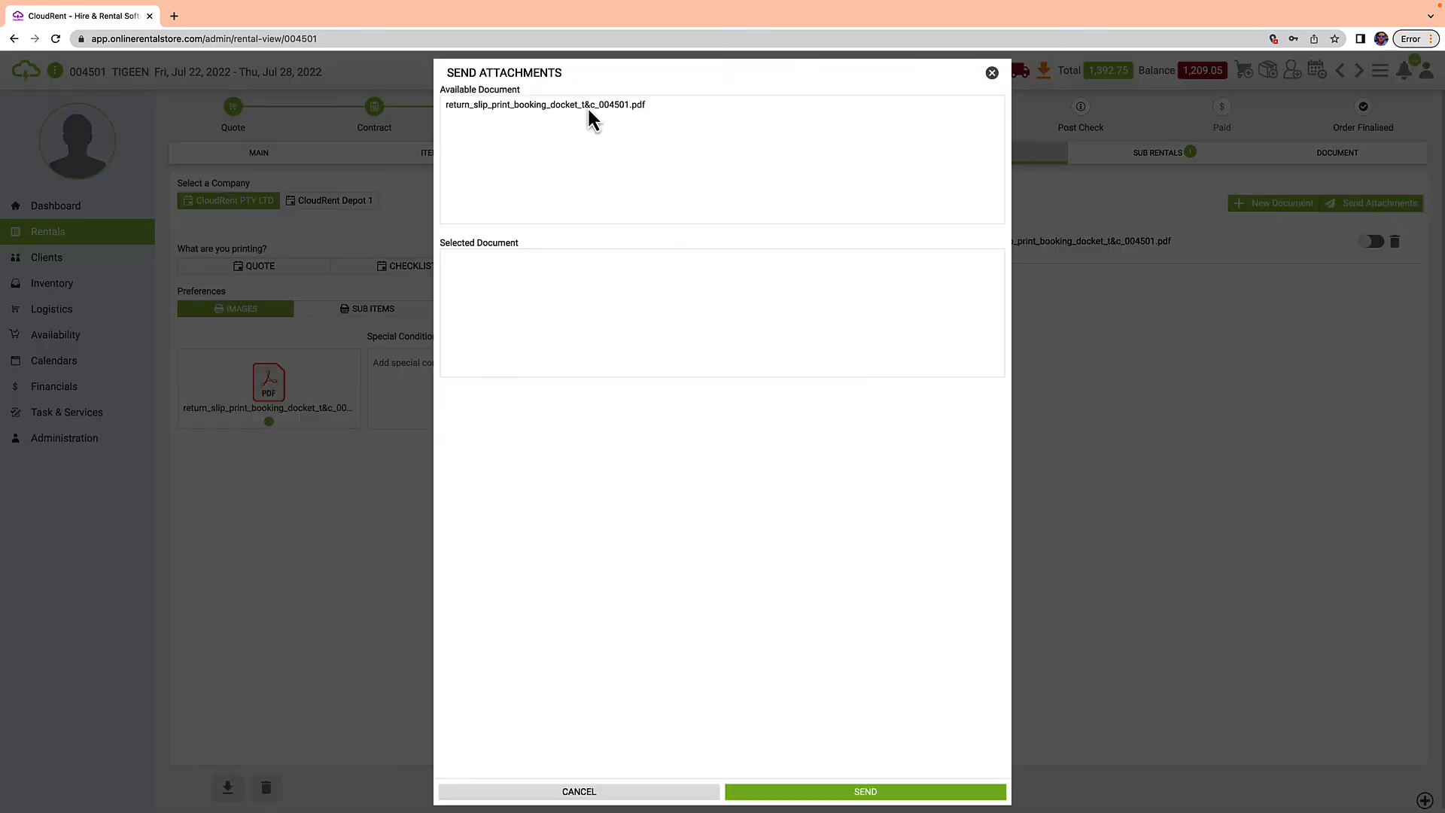
{"action": "left_click_drag", "start_coordinate": [566, 341], "coordinate": [567, 341]}
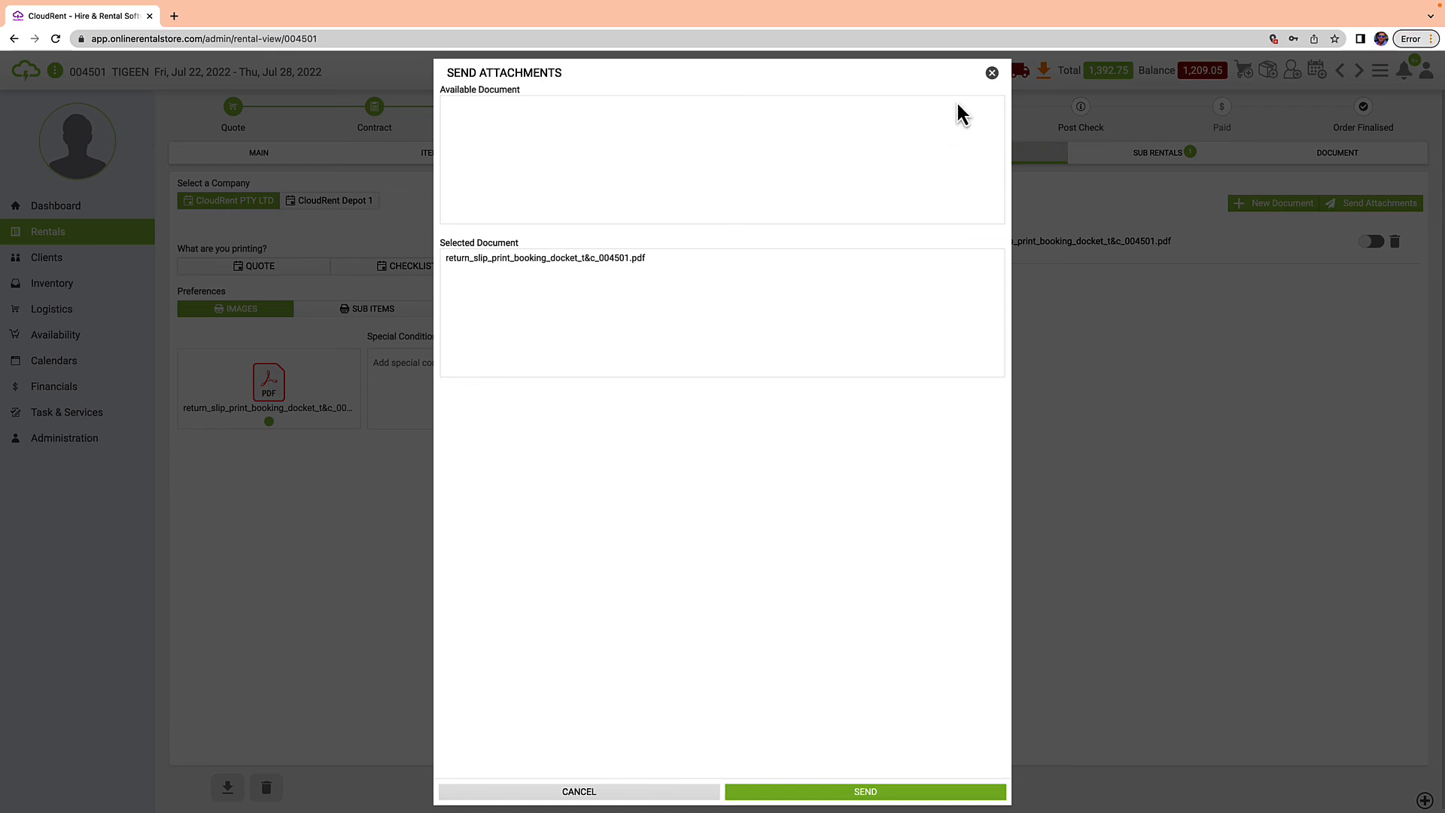
{"action": "left_click", "coordinate": [991, 73]}
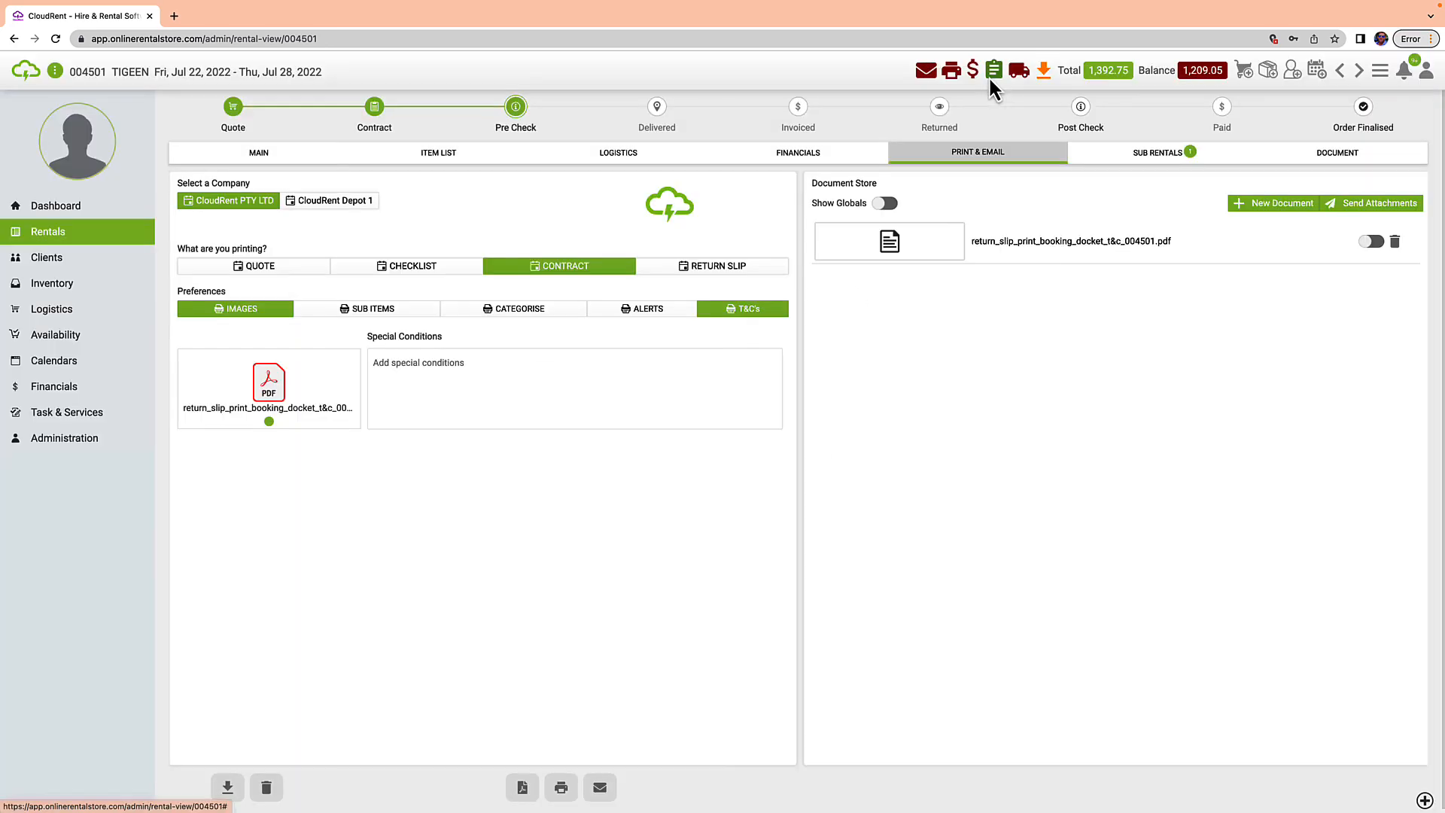
Step: Show the global documents in the document store, view s-3.png among the sendable attachments, and close the window
{"action": "left_click", "coordinate": [885, 203]}
{"action": "left_click", "coordinate": [1369, 203]}
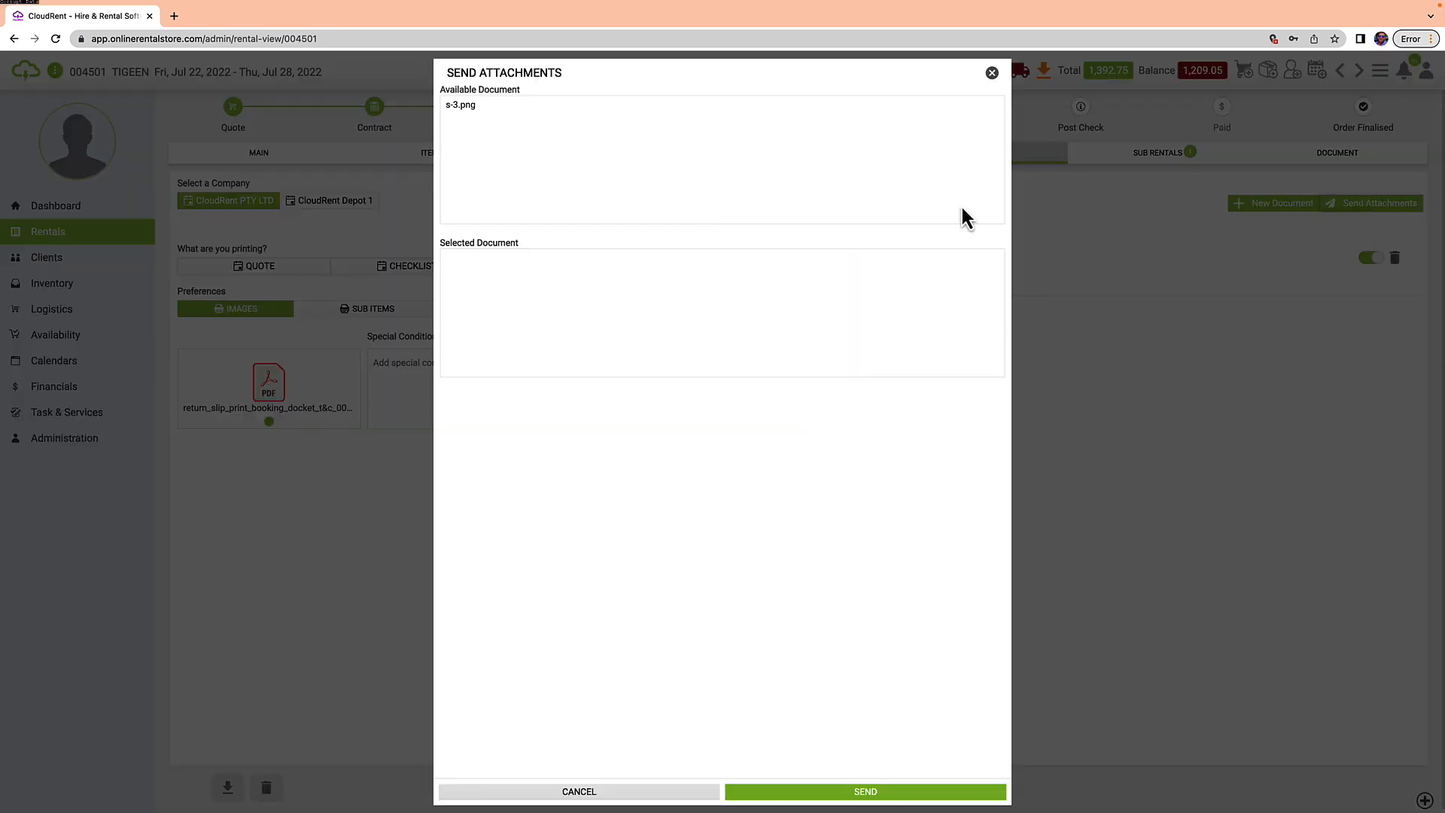
{"action": "left_click", "coordinate": [468, 105]}
{"action": "left_click", "coordinate": [991, 73]}
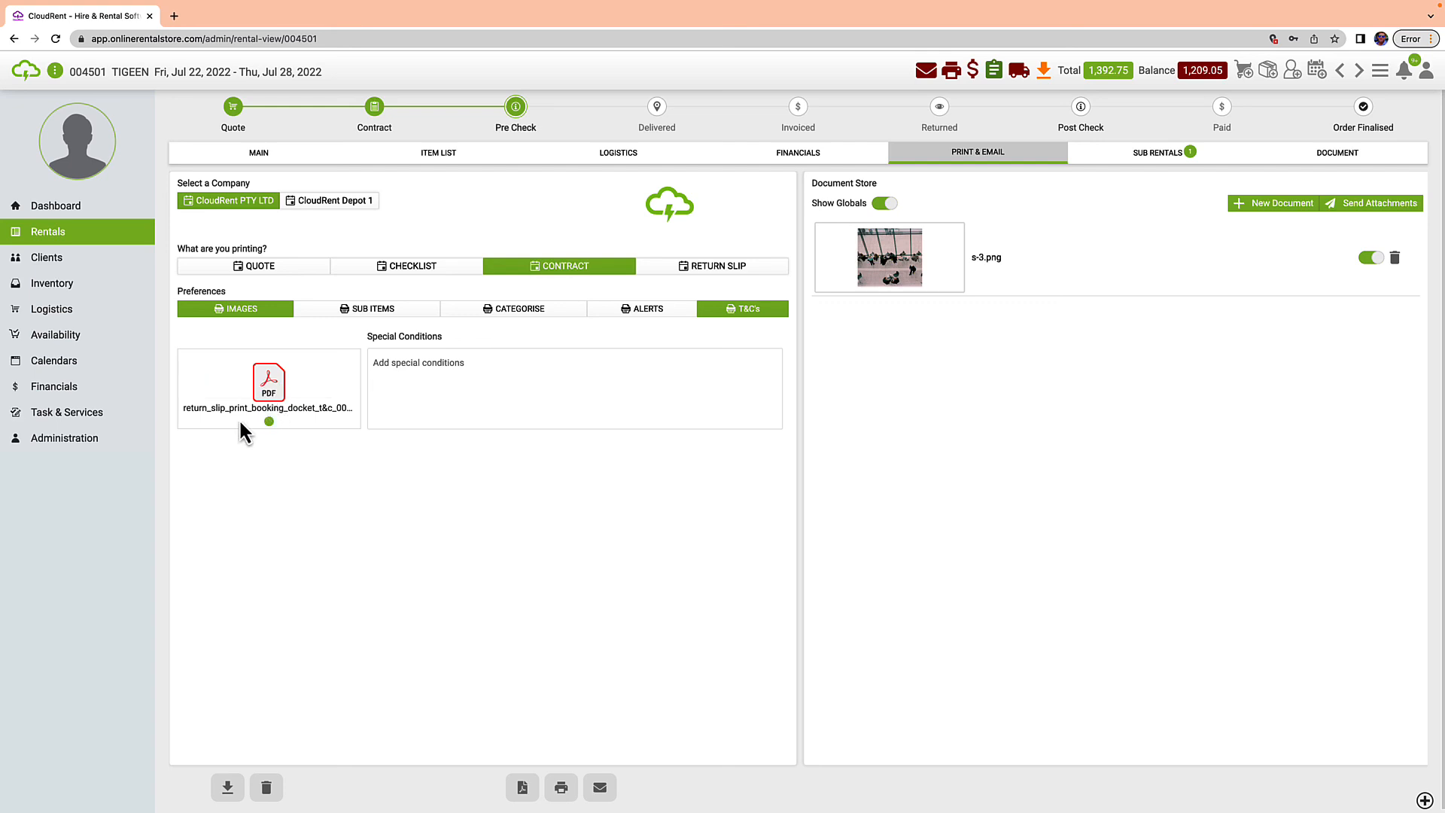
Step: Open the HP Camera's sub rental details and set its supplier to Stigma Pharma
{"action": "scroll", "coordinate": [238, 418], "scroll_direction": "down", "scroll_amount": 1}
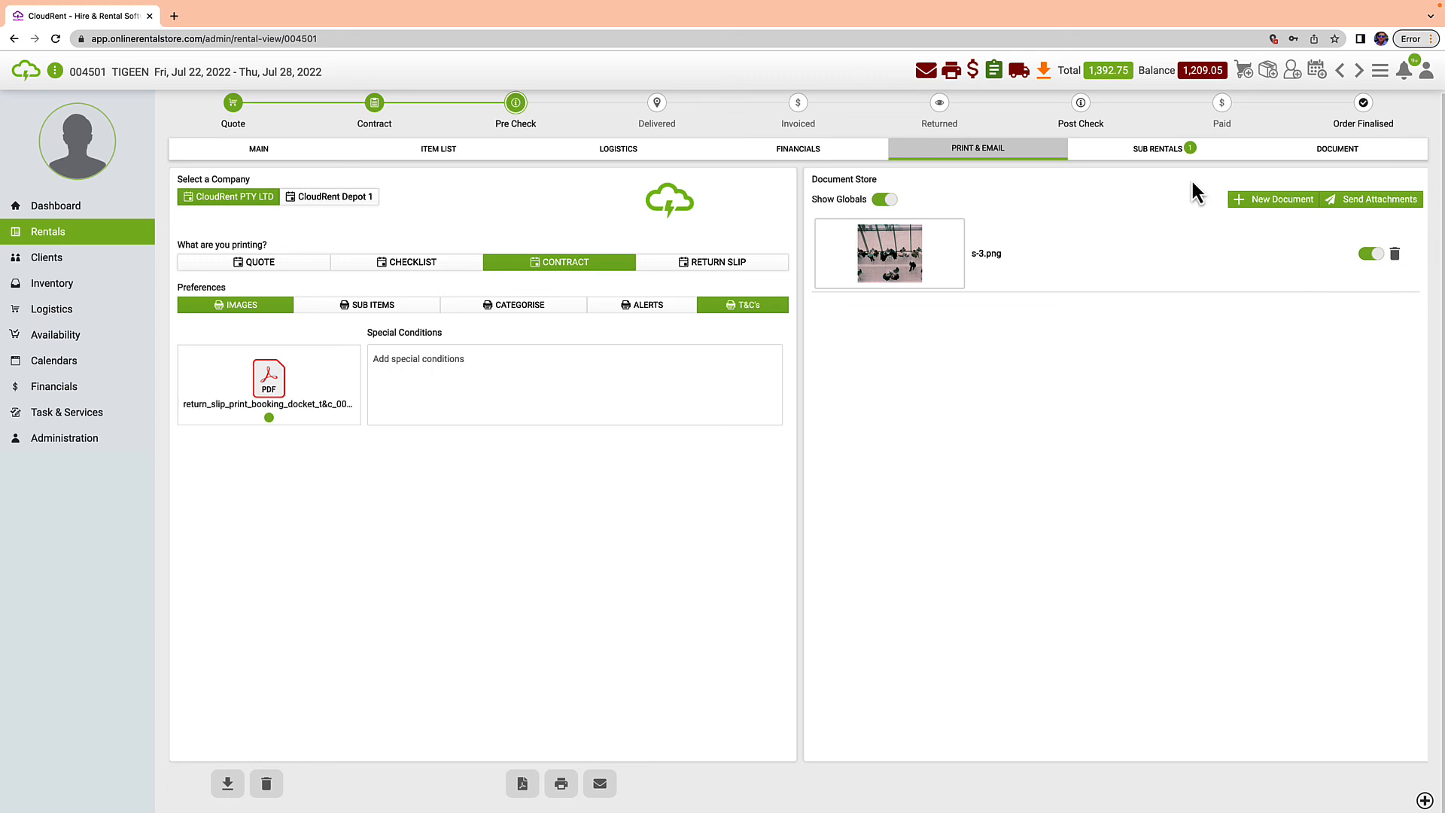
{"action": "left_click", "coordinate": [1162, 152]}
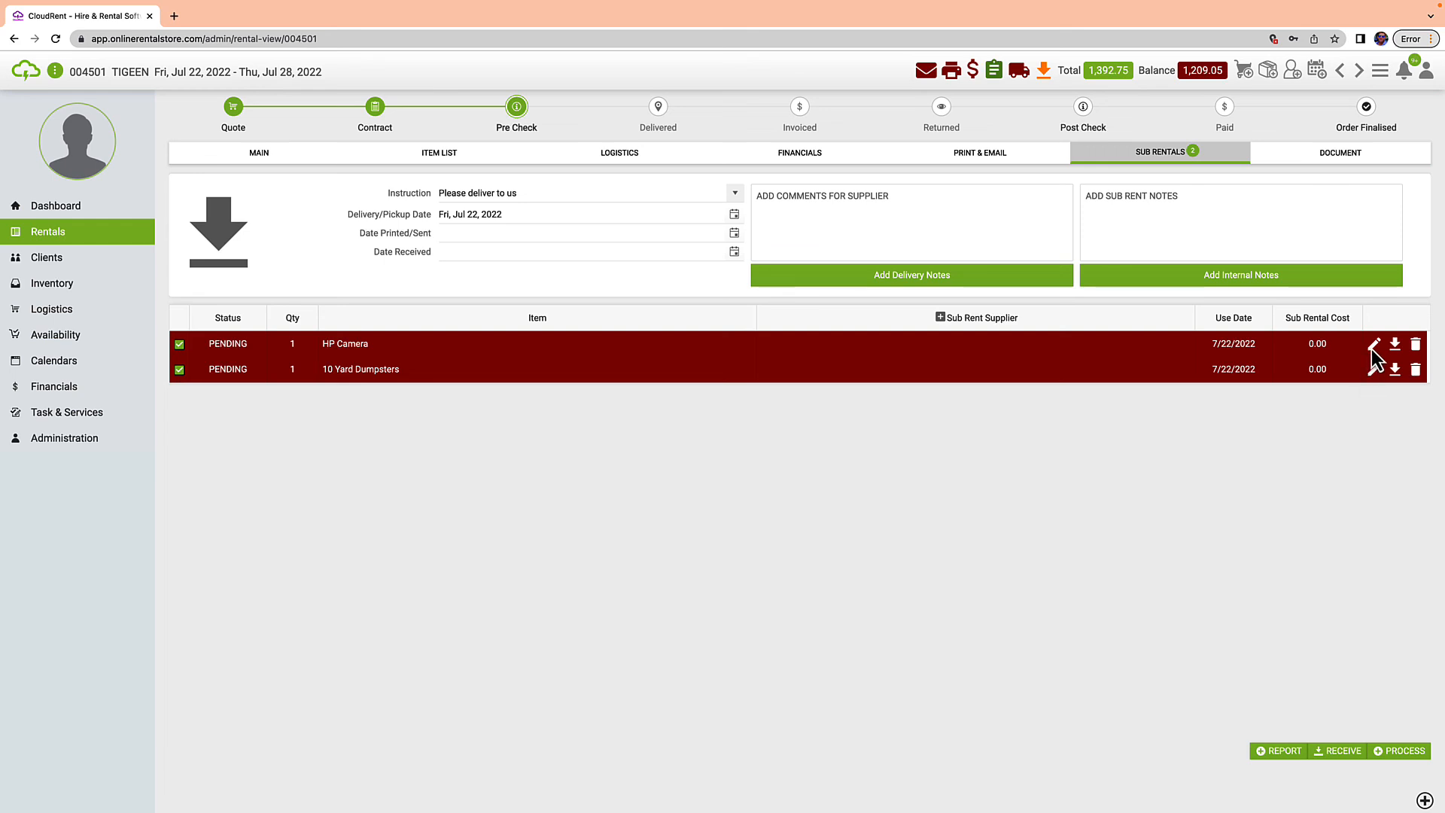
{"action": "left_click", "coordinate": [1373, 346]}
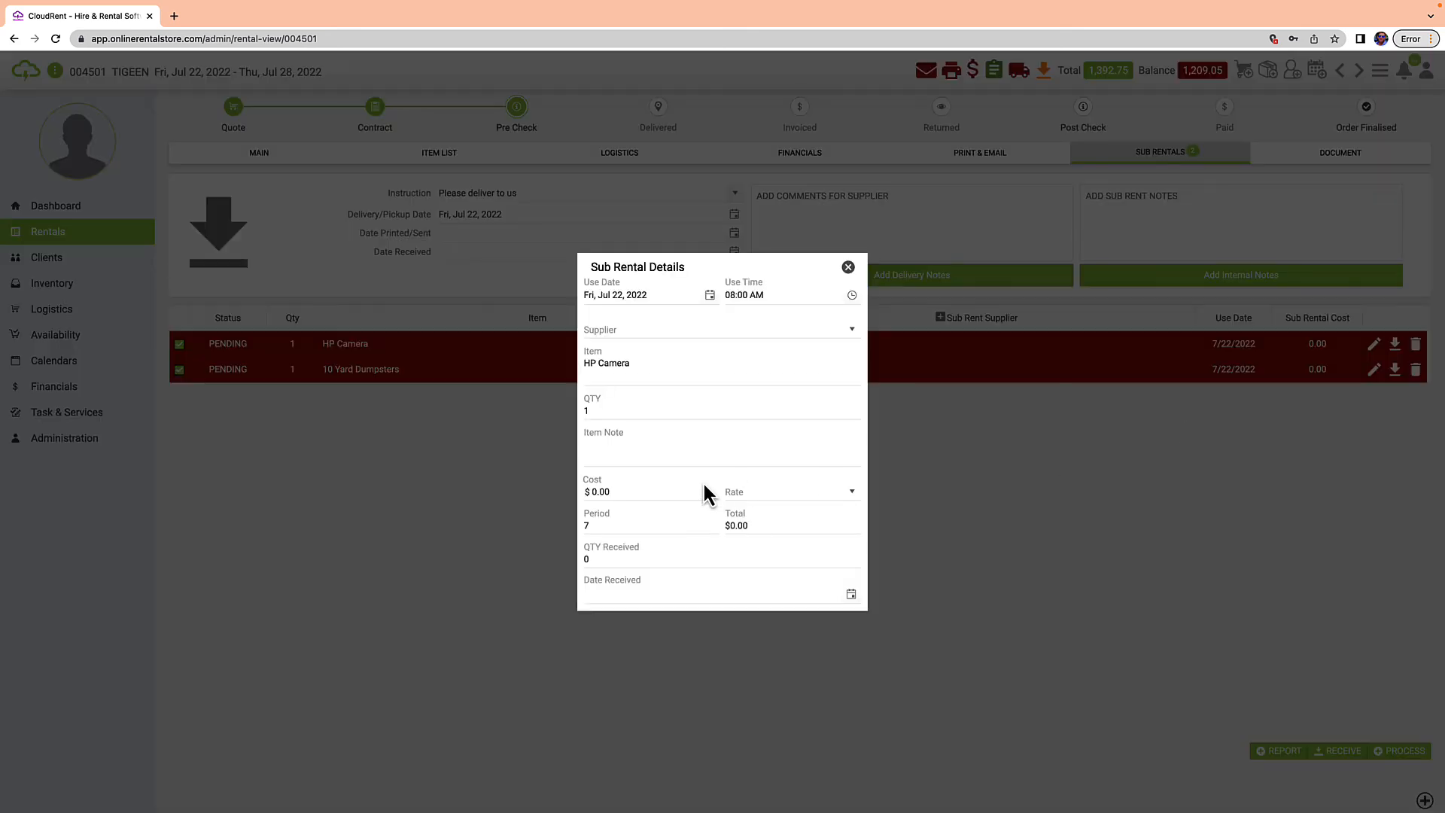
{"action": "left_click", "coordinate": [759, 328]}
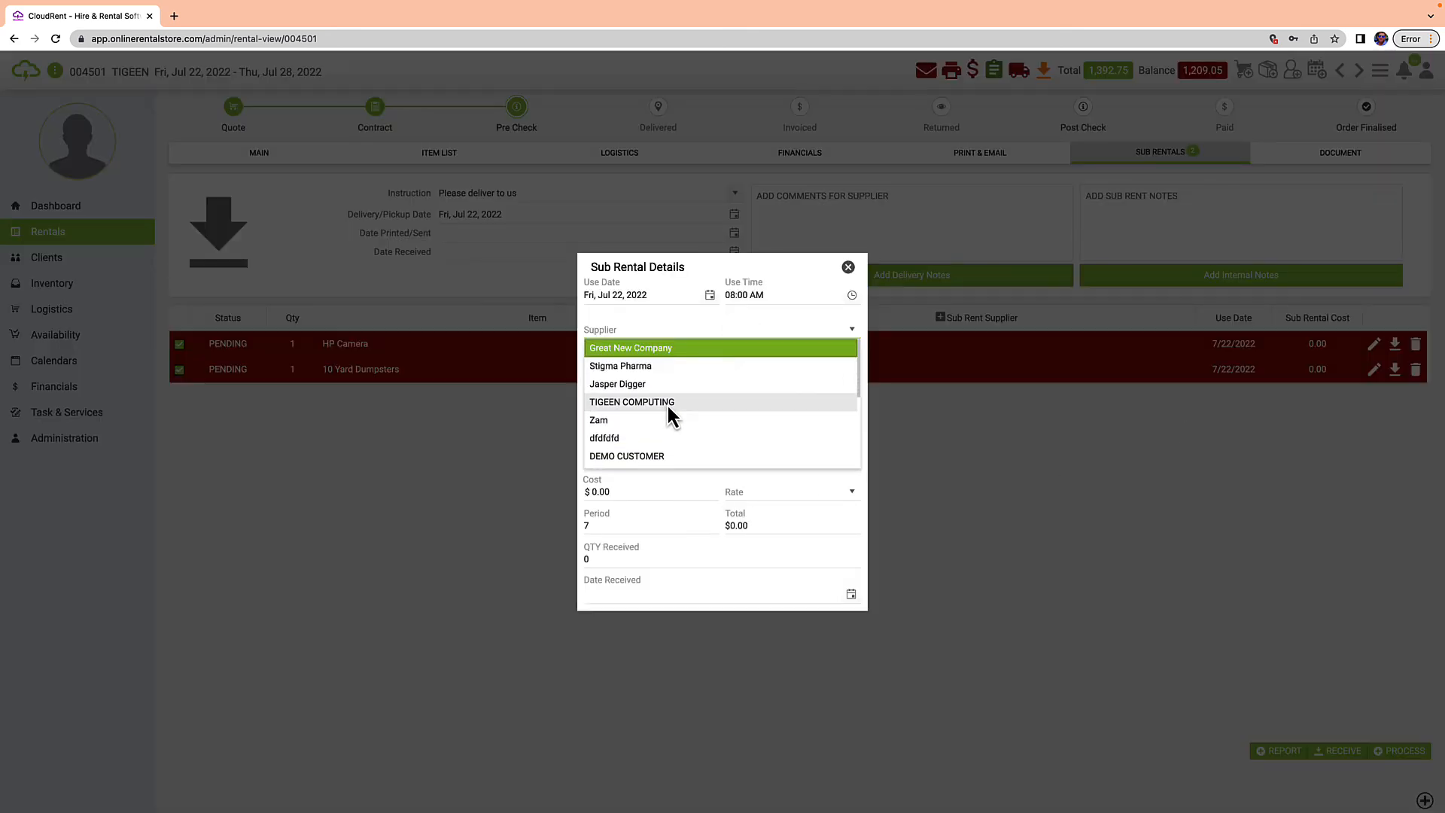
{"action": "left_click", "coordinate": [663, 367]}
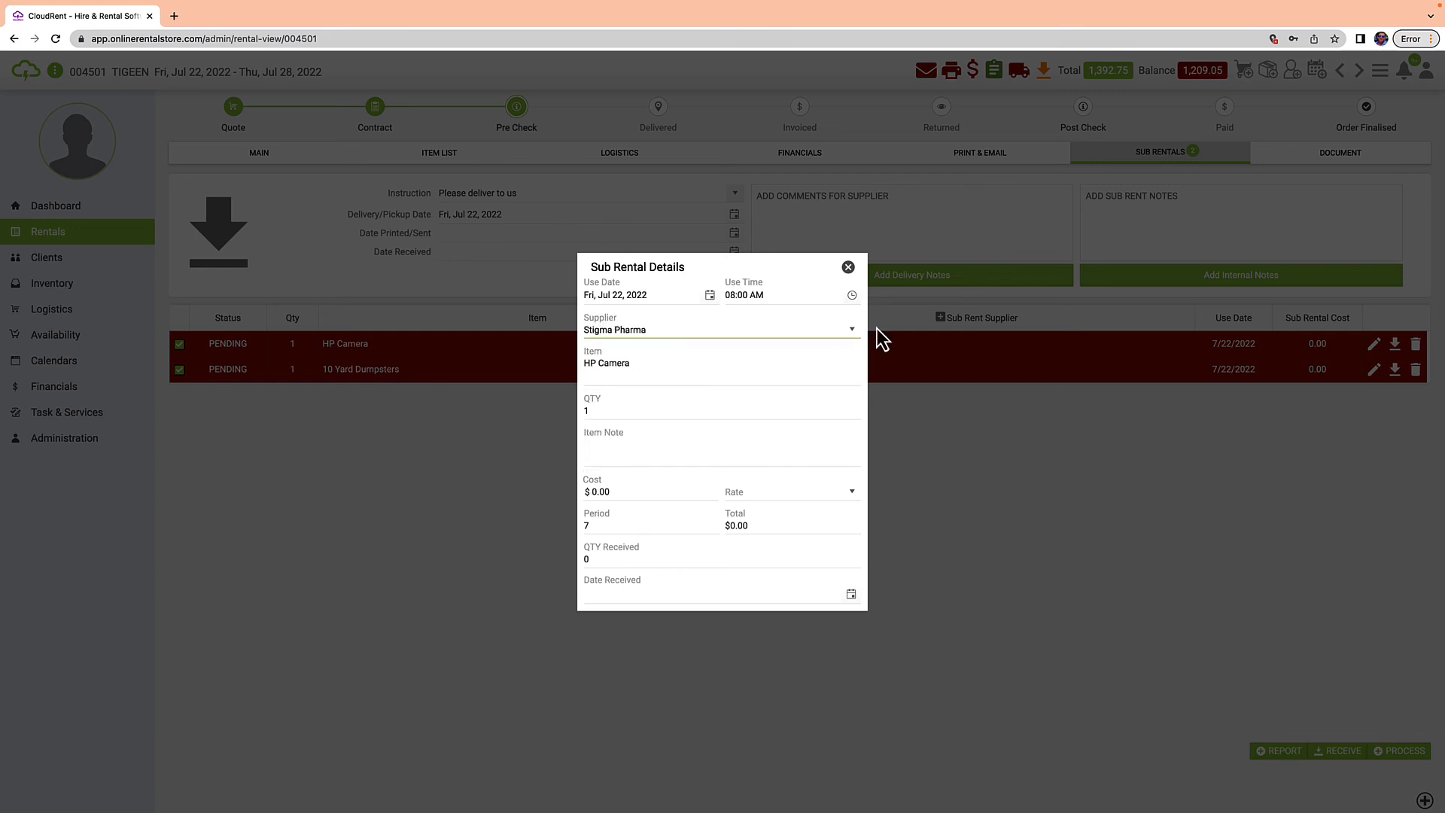
Step: Check the cost field and available rate options in the HP Camera's sub rental details, and close the window
{"action": "left_click", "coordinate": [690, 495]}
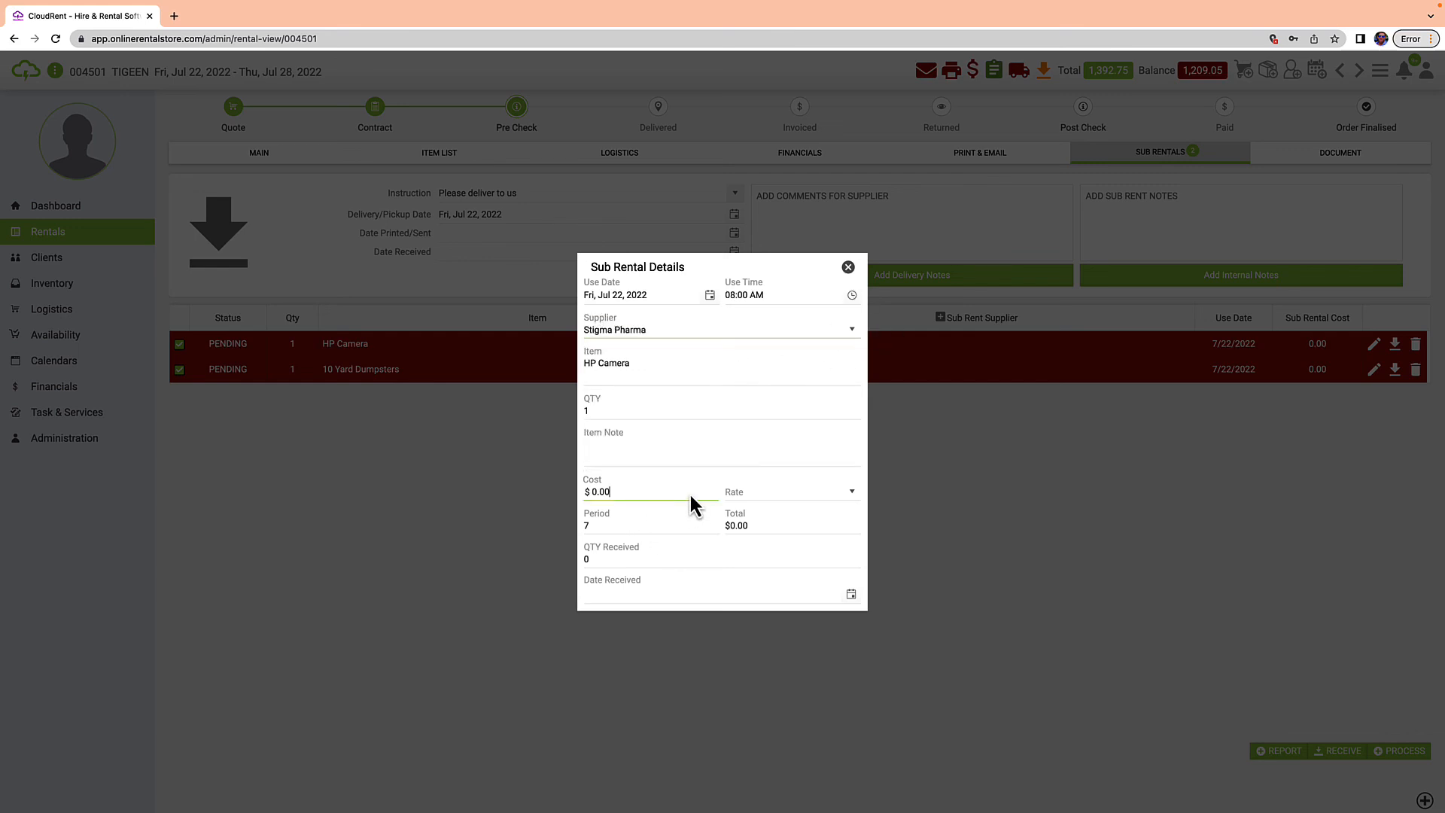
{"action": "left_click", "coordinate": [806, 491]}
{"action": "left_click", "coordinate": [905, 497]}
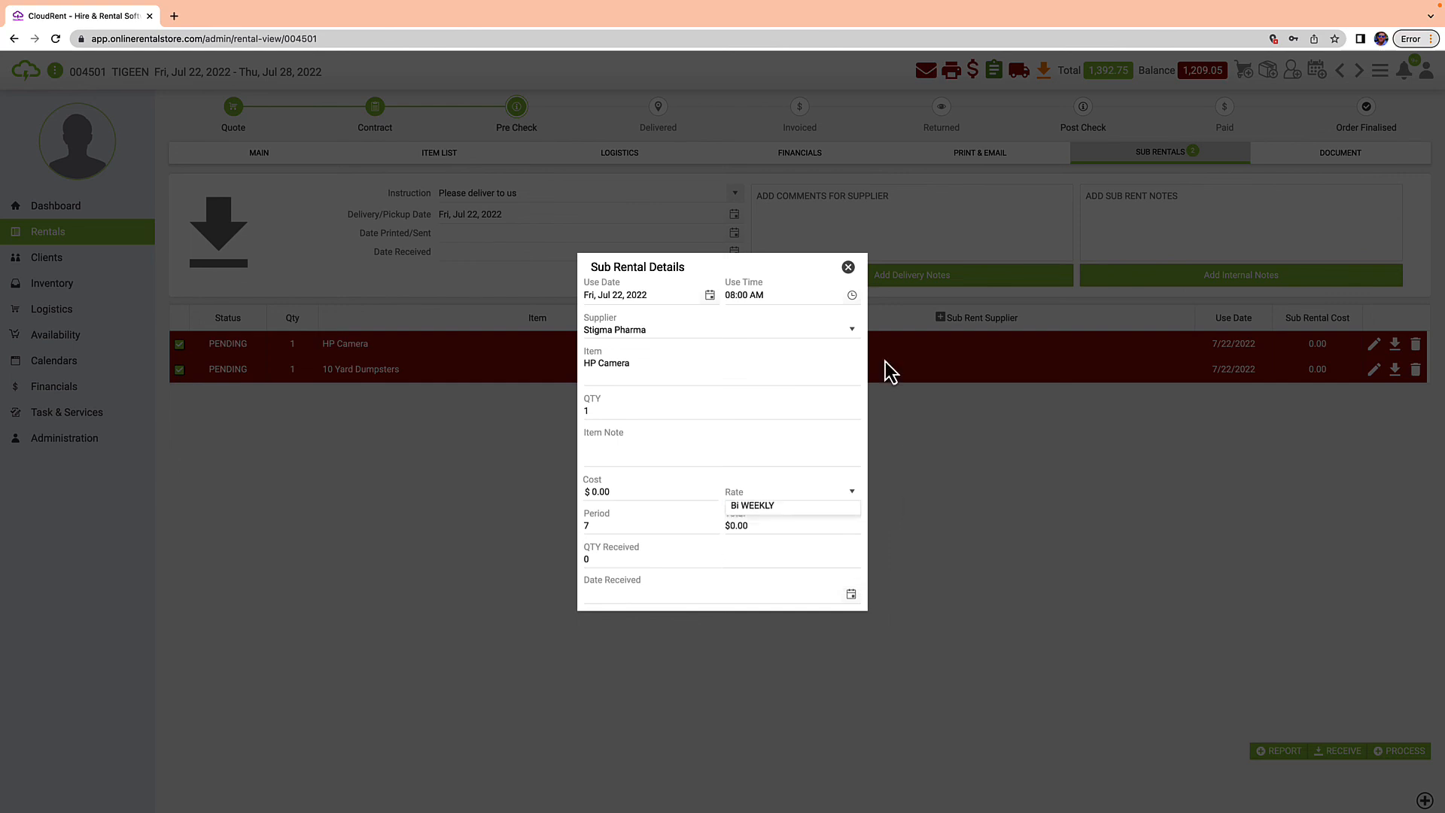
{"action": "left_click", "coordinate": [942, 329]}
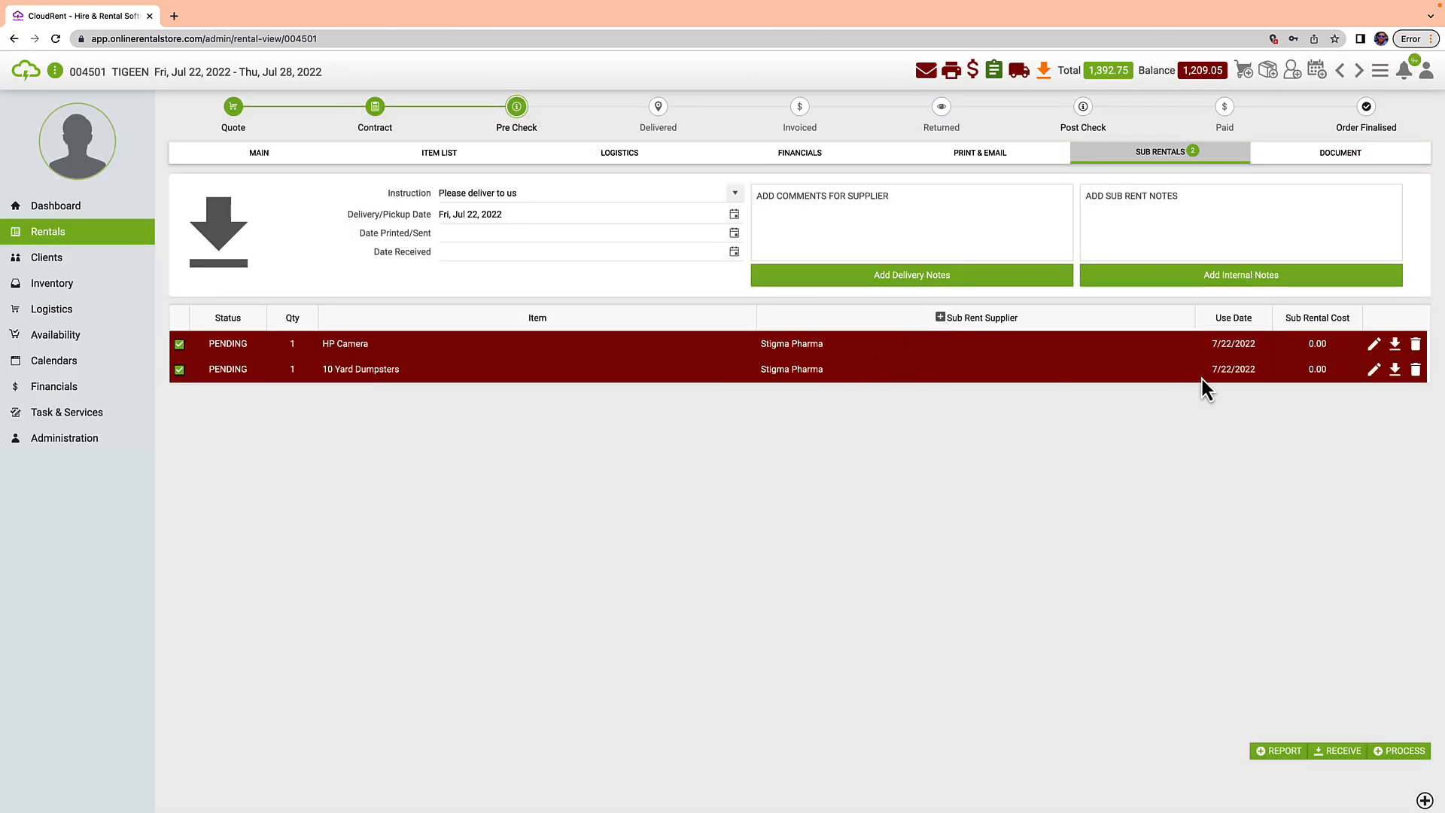
Step: View the sub rental instruction options and the rental's document and financials sections, and go to the dashboard
{"action": "left_click", "coordinate": [735, 193]}
{"action": "left_click", "coordinate": [1355, 165]}
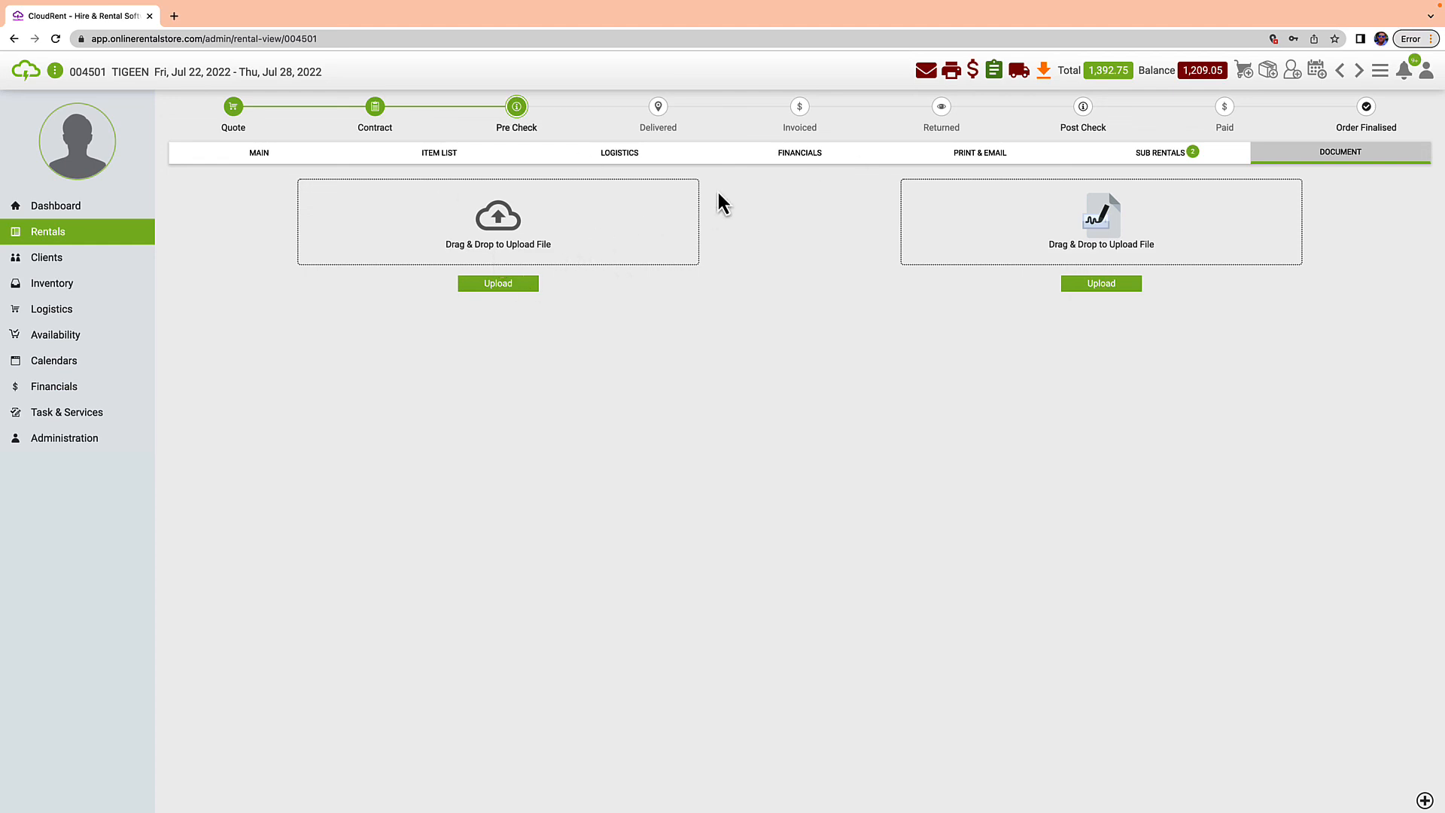
{"action": "left_click", "coordinate": [799, 154]}
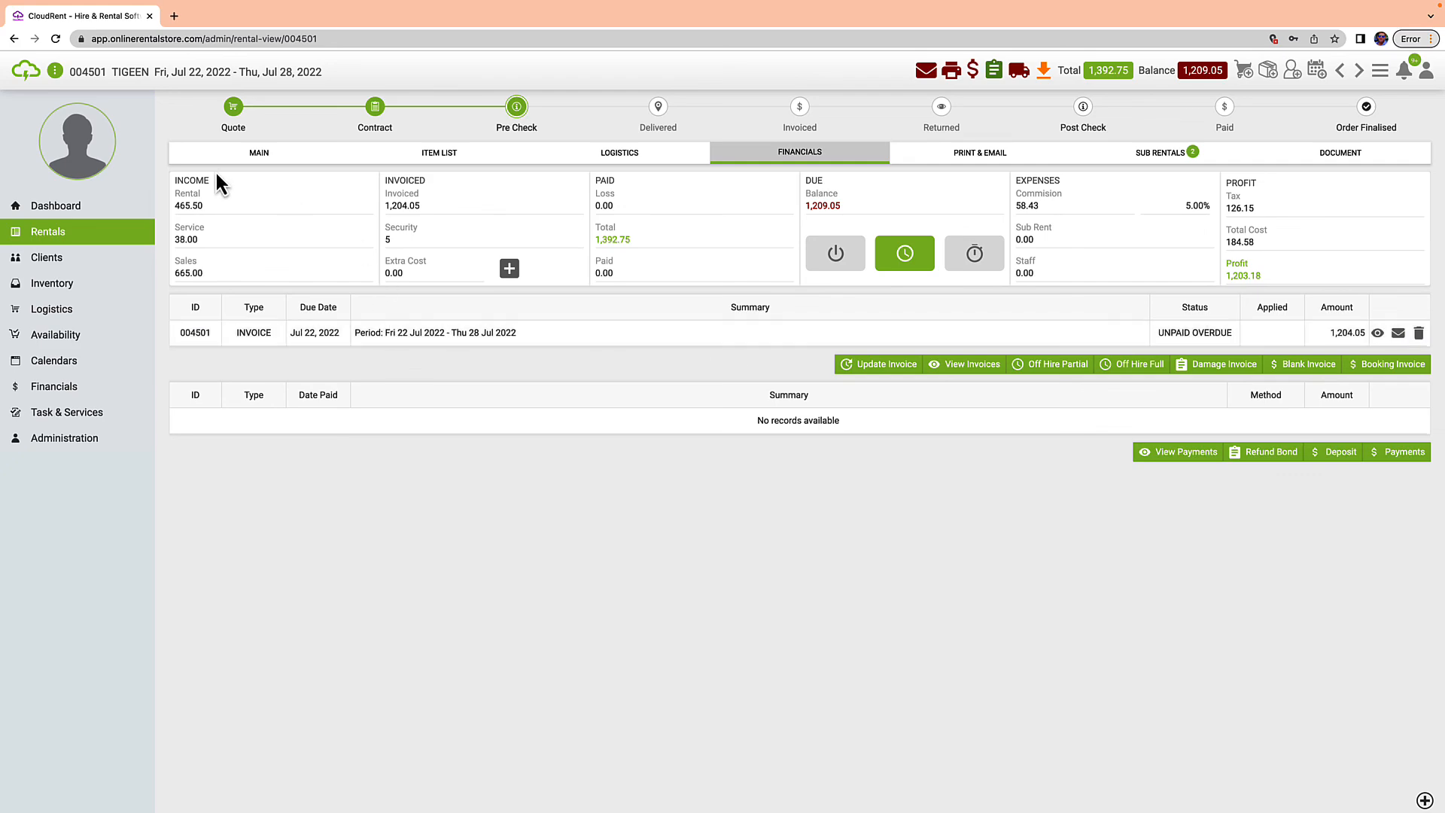
{"action": "left_click", "coordinate": [84, 204]}
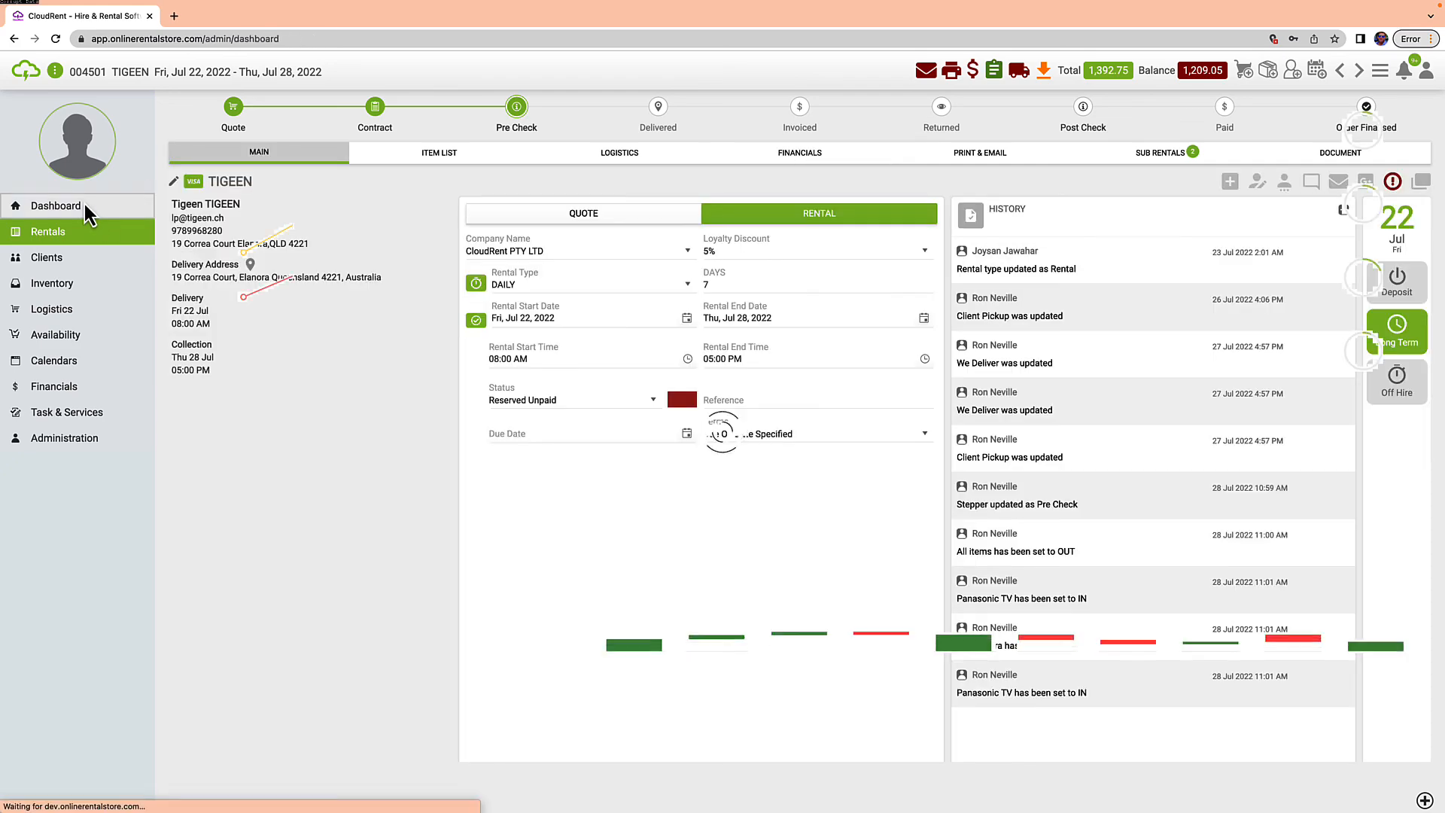